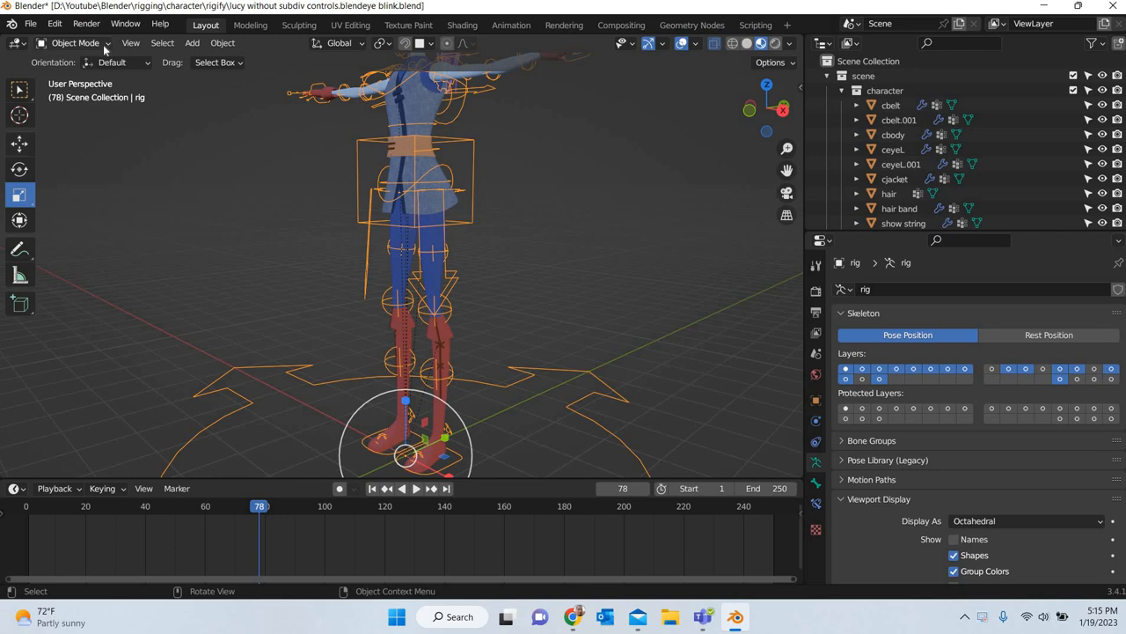
- Switch the rig to Pose Mode and move the left knee control shin_tweak.L about -1.46 m along global X
left_click(104, 45)
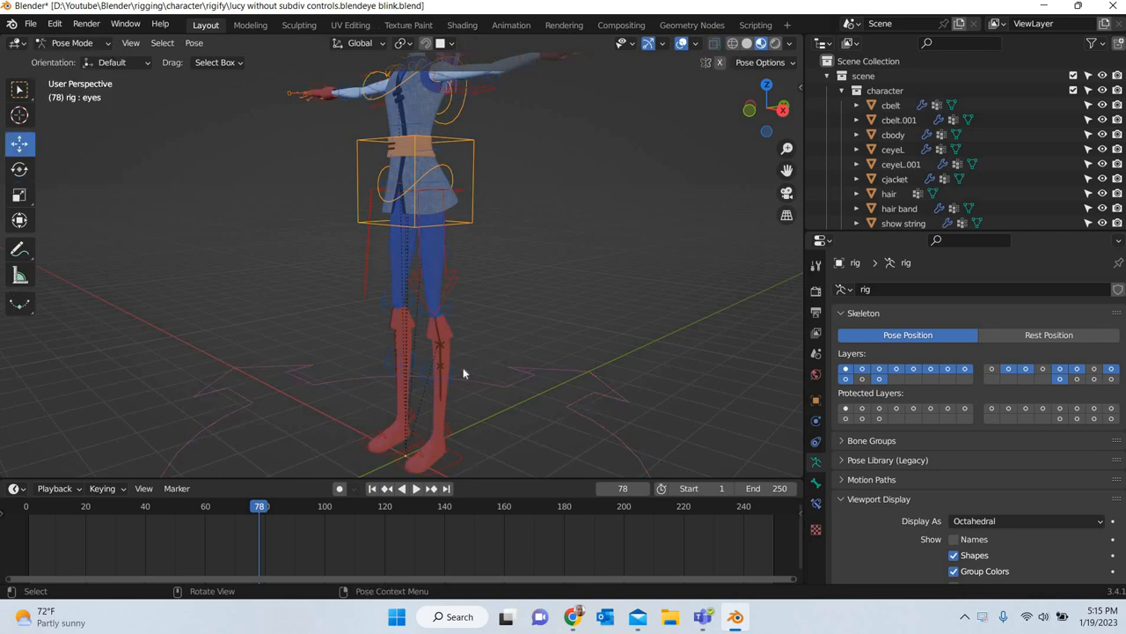
scroll(463, 372, "down", 4)
middle_click_drag(404, 388, 370, 466)
scroll(371, 467, "up", 3)
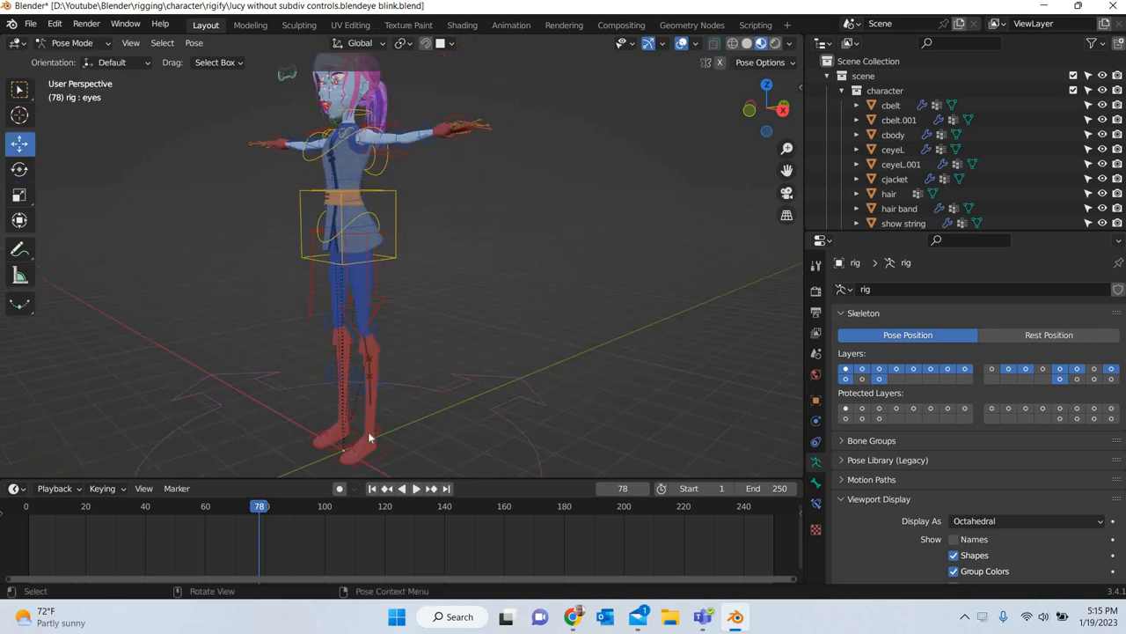
left_click(368, 431)
left_click_drag(368, 346, 385, 326)
left_click(353, 315)
key("g")
key("x")
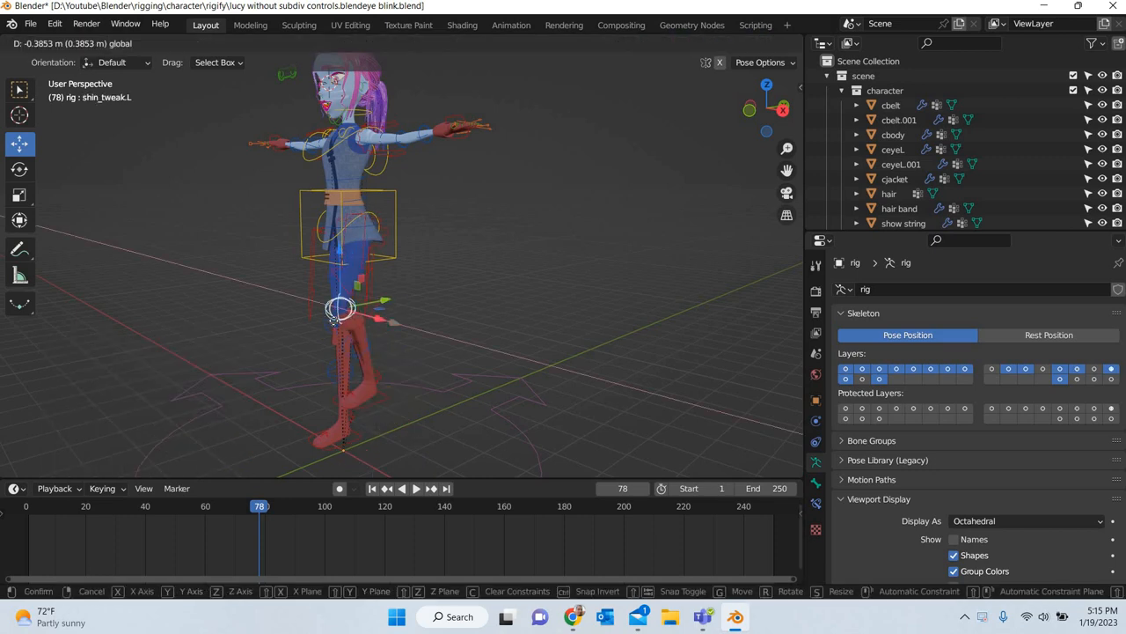
left_click(443, 388)
- Rotate the jaw_master control on the character's face to try out the mouth movement
scroll(393, 281, "up", 6)
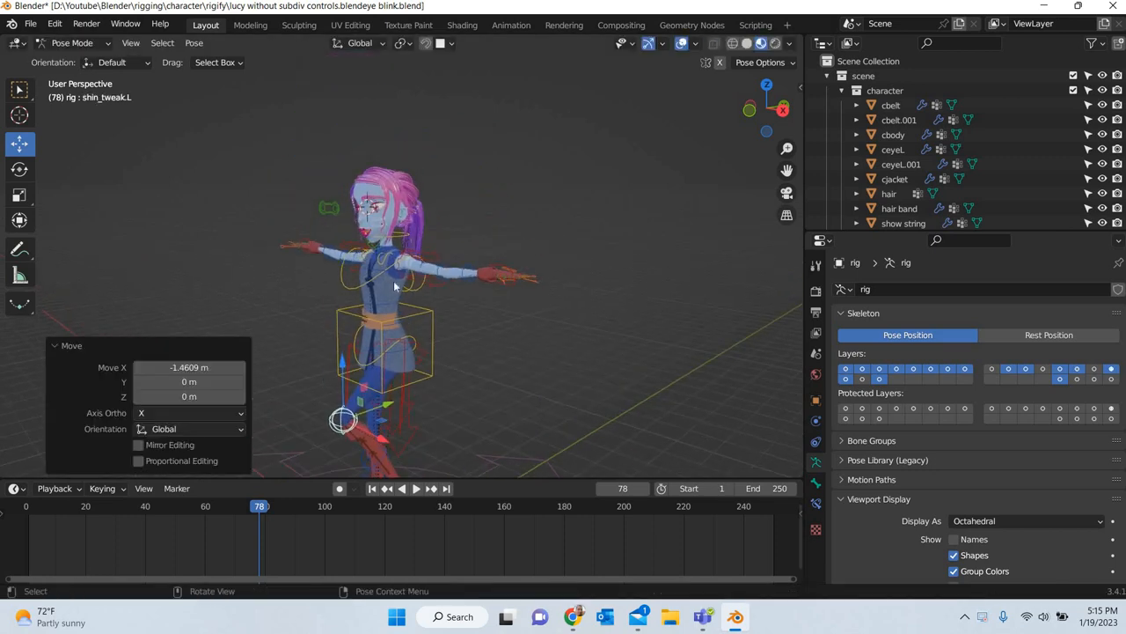
middle_click_drag(421, 350, 386, 358, "shift")
scroll(428, 338, "up", 4)
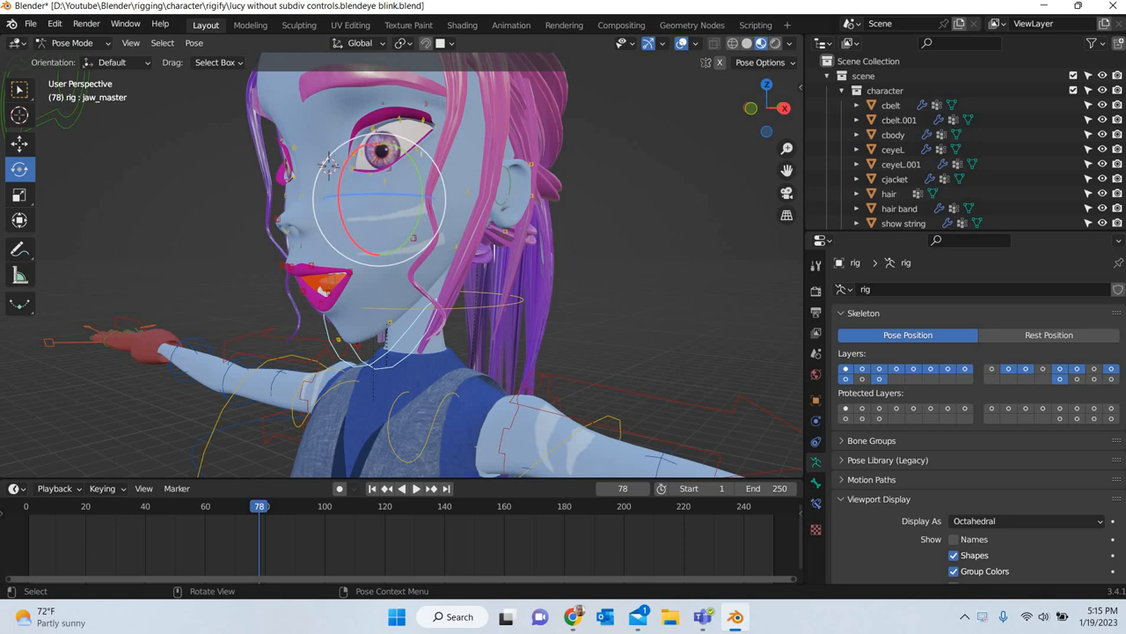
mouse_move(349, 229)
left_mouse_down()
mouse_move(344, 206)
mouse_move(350, 234)
left_mouse_up()
left_click_drag(345, 247, 389, 280)
- Move the tongue_master control inside the open mouth to try out the tongue
middle_click_drag(391, 280, 618, 310)
scroll(569, 293, "up", 4)
left_click(568, 296)
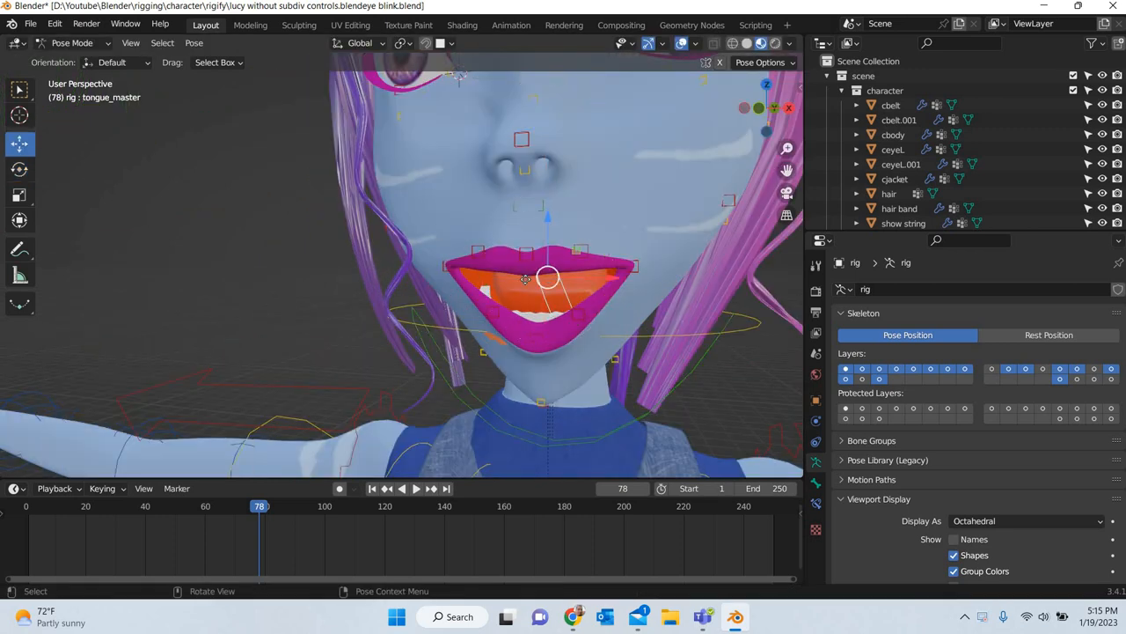
mouse_move(550, 277)
left_mouse_down()
mouse_move(528, 270)
mouse_move(551, 276)
left_mouse_up()
- Try moving the eyes control along the X and Z axes, cancel both moves and deselect it
scroll(516, 356, "down", 6)
middle_click_drag(508, 330, 187, 327)
left_click(98, 327)
key("g")
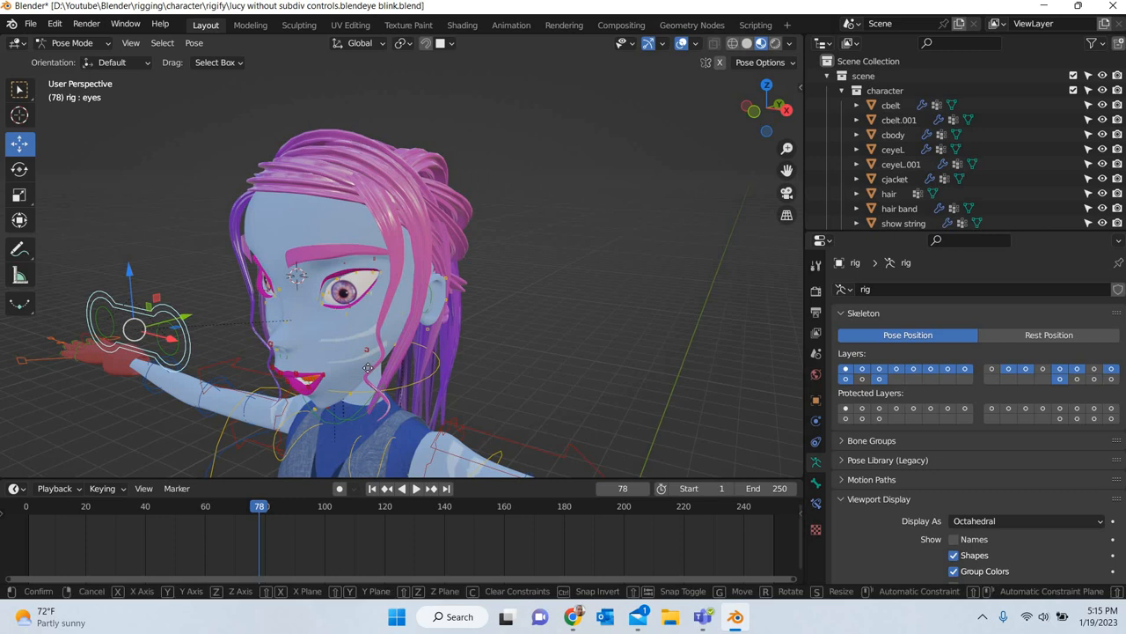
key("x")
right_click(125, 268)
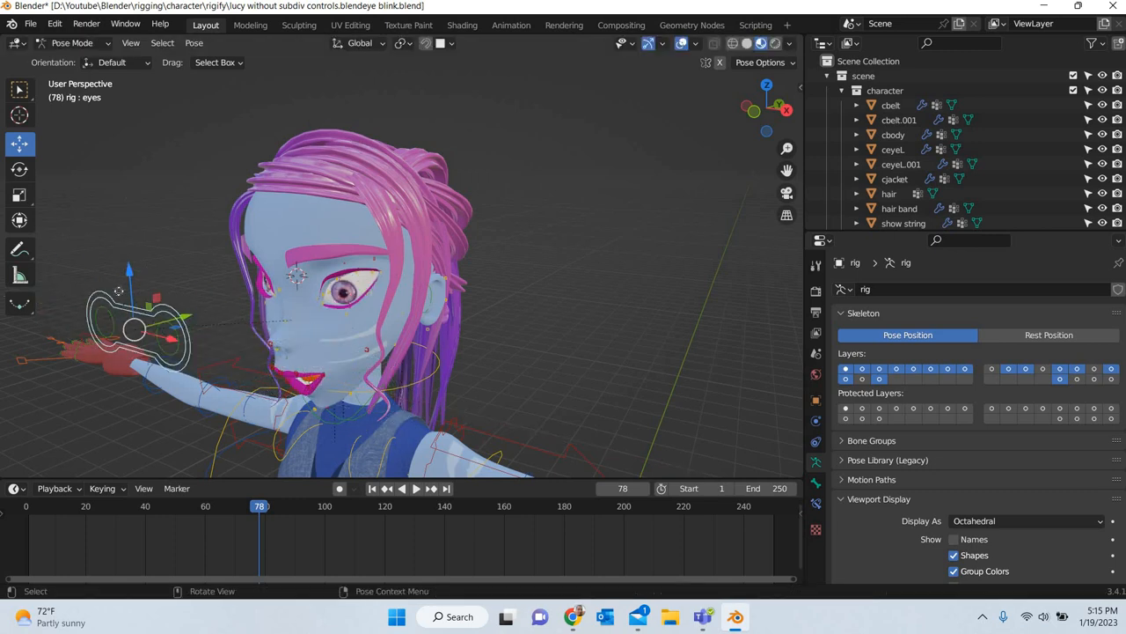
key("g")
key("z")
right_click(123, 183)
key("alt+a")
- Return to Object Mode and try out the eye blink L shape key value on the cbody mesh
left_click(73, 43)
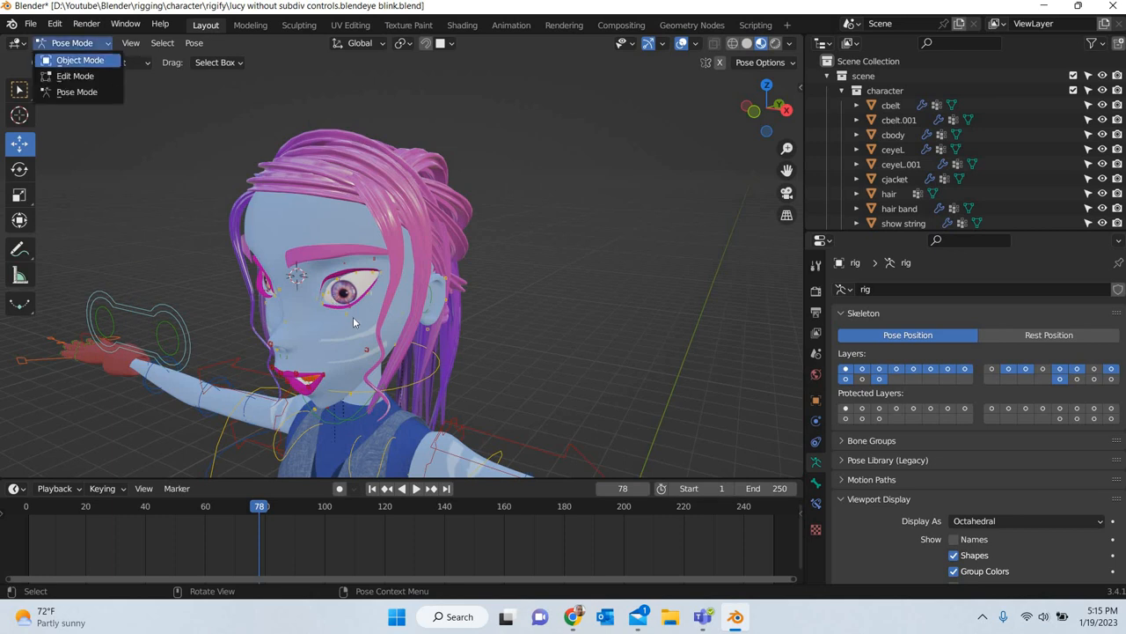
left_click(74, 55)
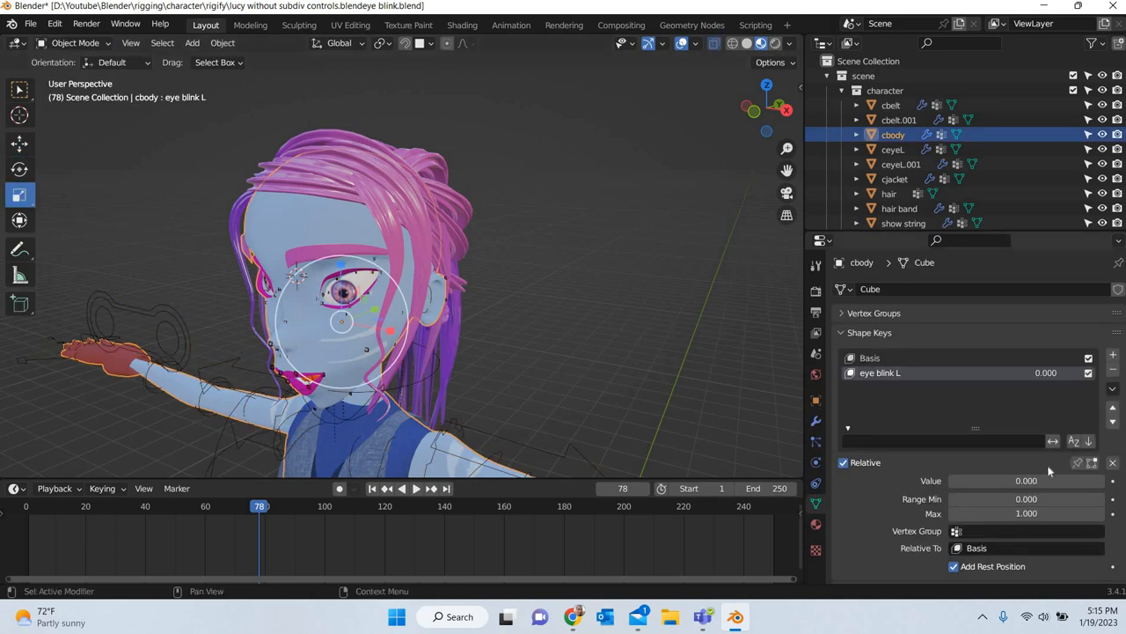
mouse_move(952, 481)
left_mouse_down()
mouse_move(1105, 481)
mouse_move(949, 480)
left_mouse_up()
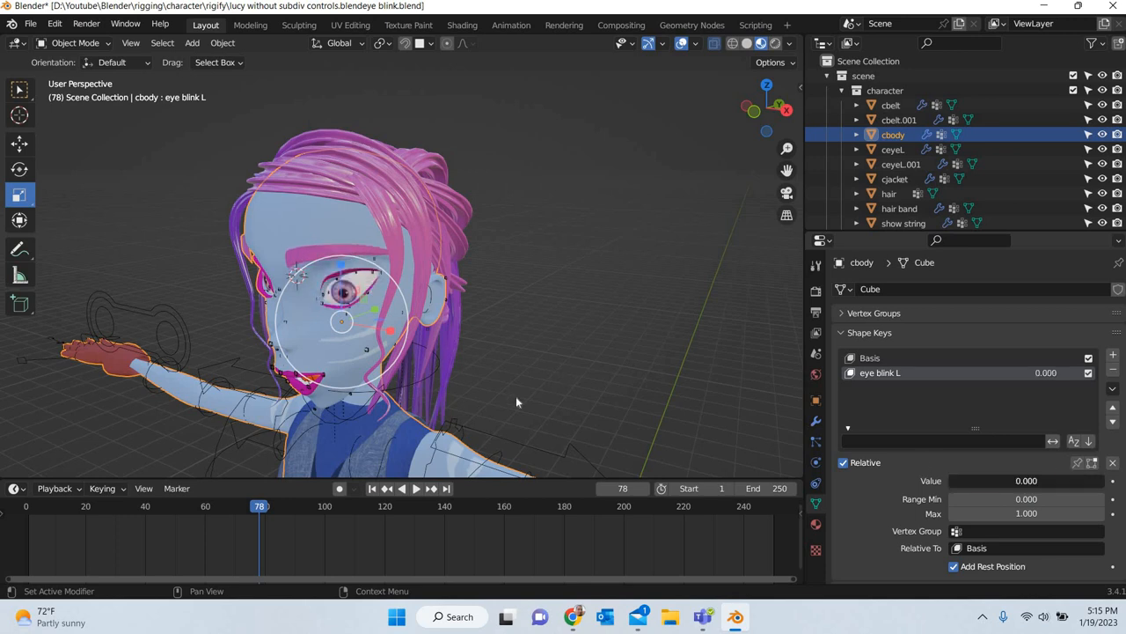
- Open the recent file "lucy without subdiv 1.blend" without saving the changes to the current file
scroll(516, 396, "down", 6)
middle_click_drag(456, 369, 384, 335)
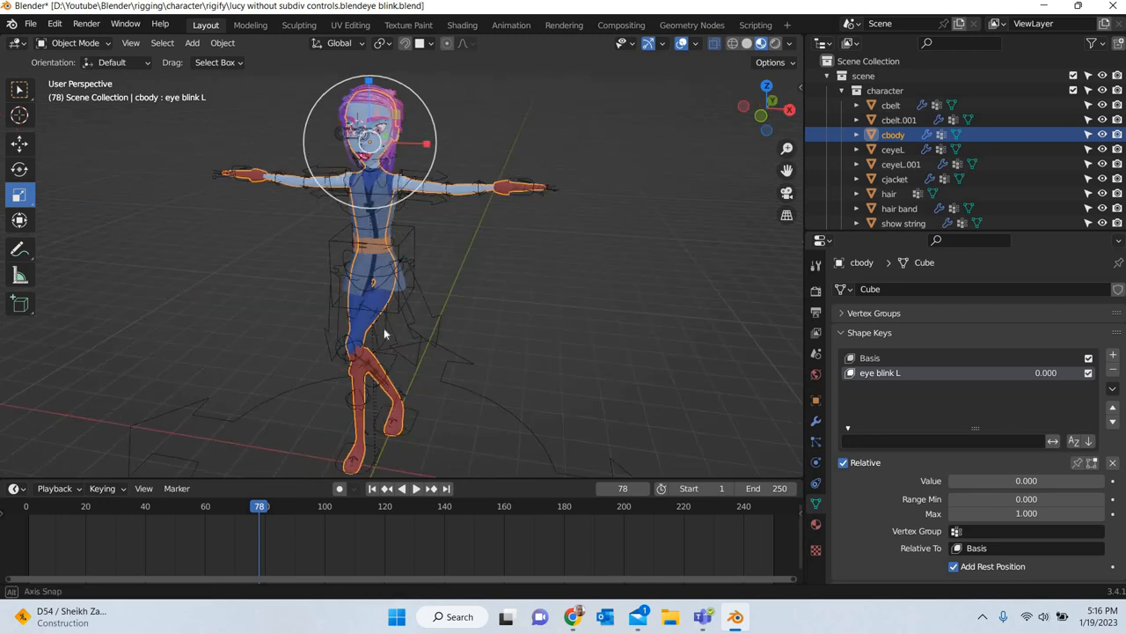
left_click(30, 22)
mouse_move(67, 69)
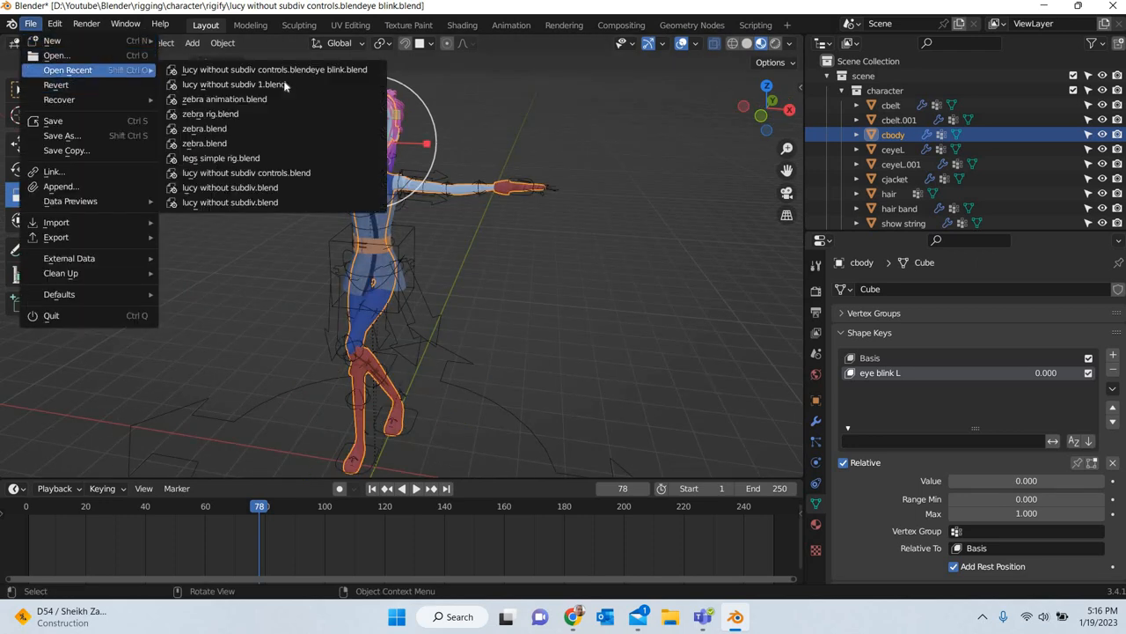
left_click(233, 84)
left_click(598, 332)
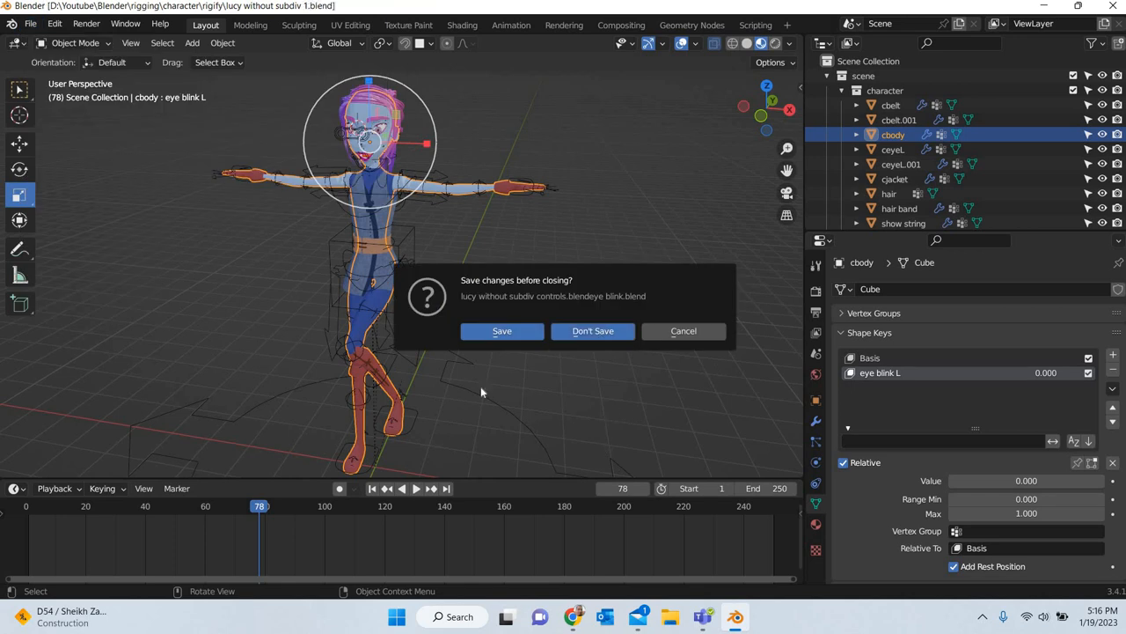
- Save the unrigged character as a new file named "lucy rigify tutorial.blend" in the rigify folder
middle_click_drag(496, 403, 458, 440)
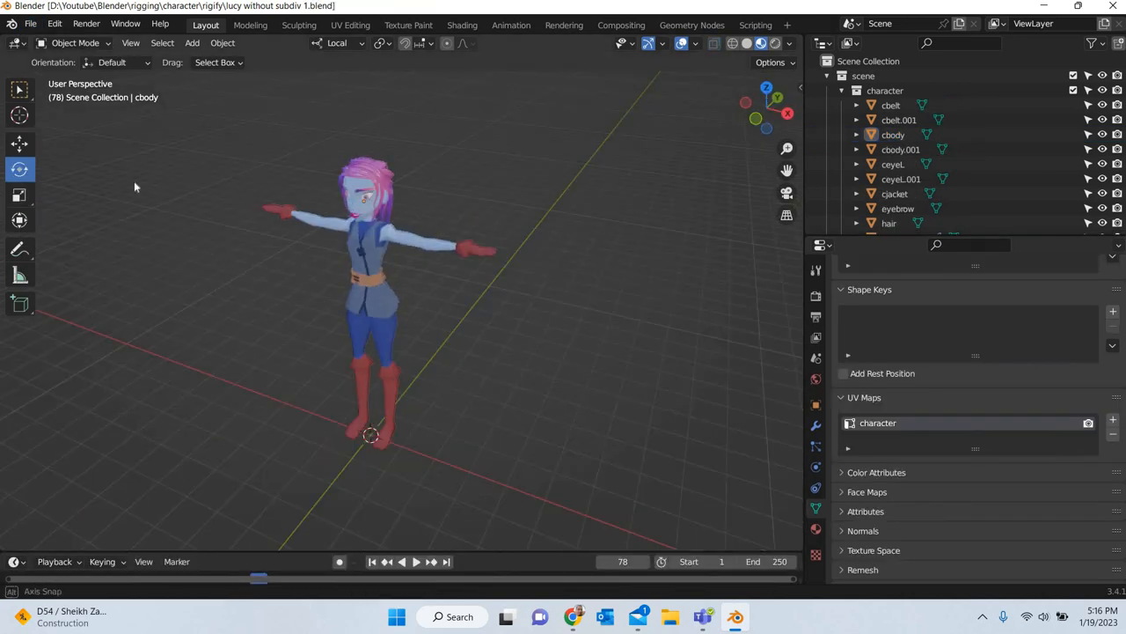
left_click(30, 23)
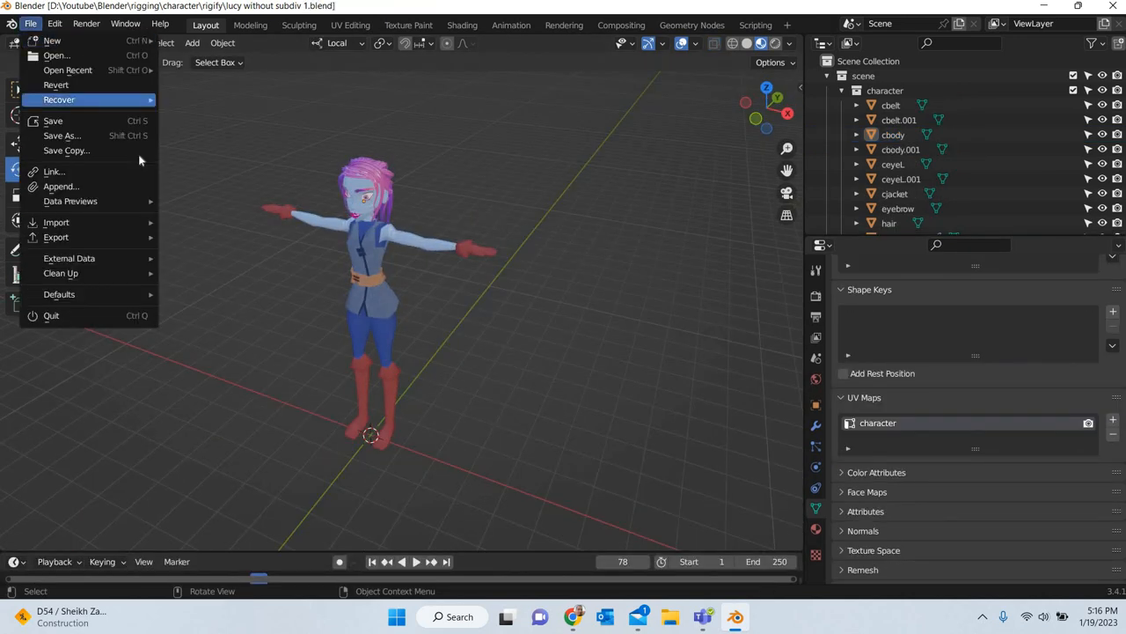
left_click(44, 136)
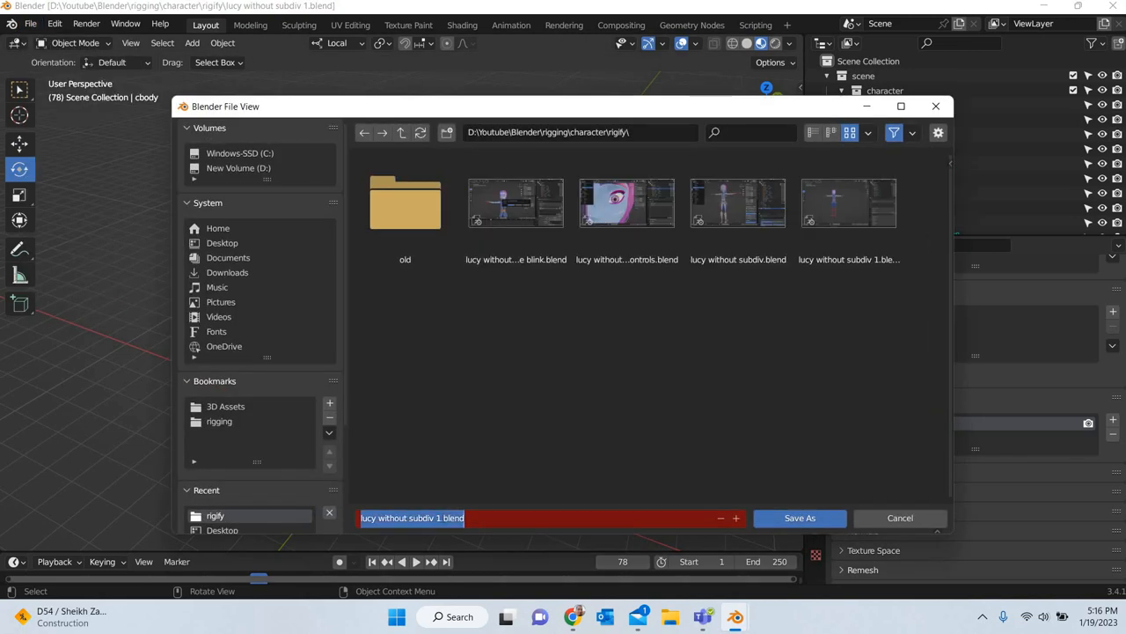
left_click_drag(441, 517, 379, 517)
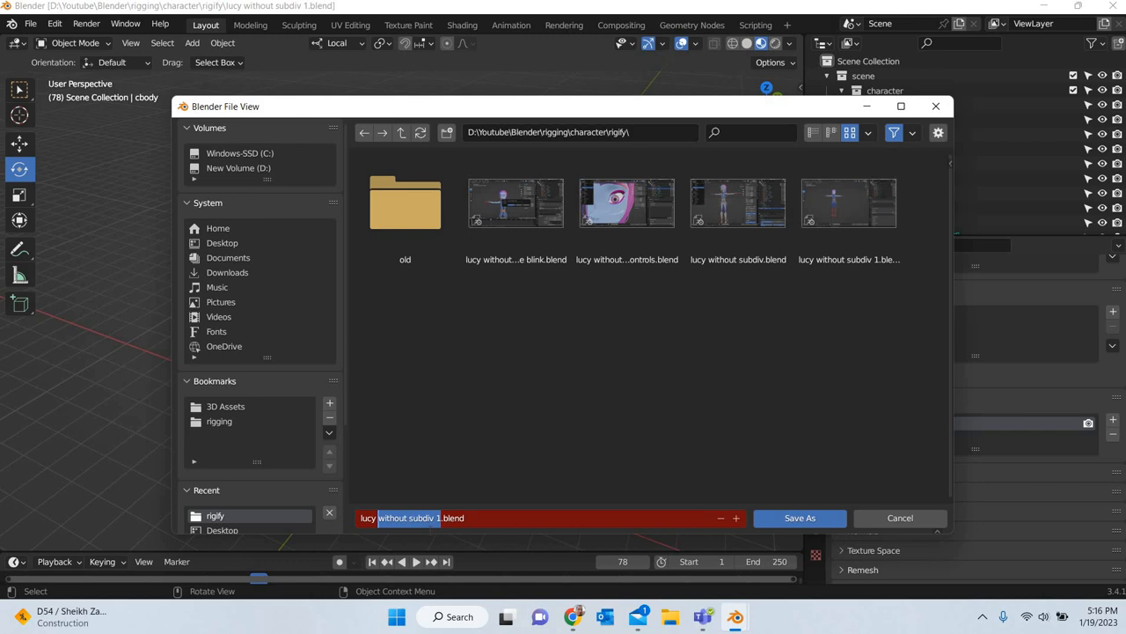
type("n")
type("igify tuto")
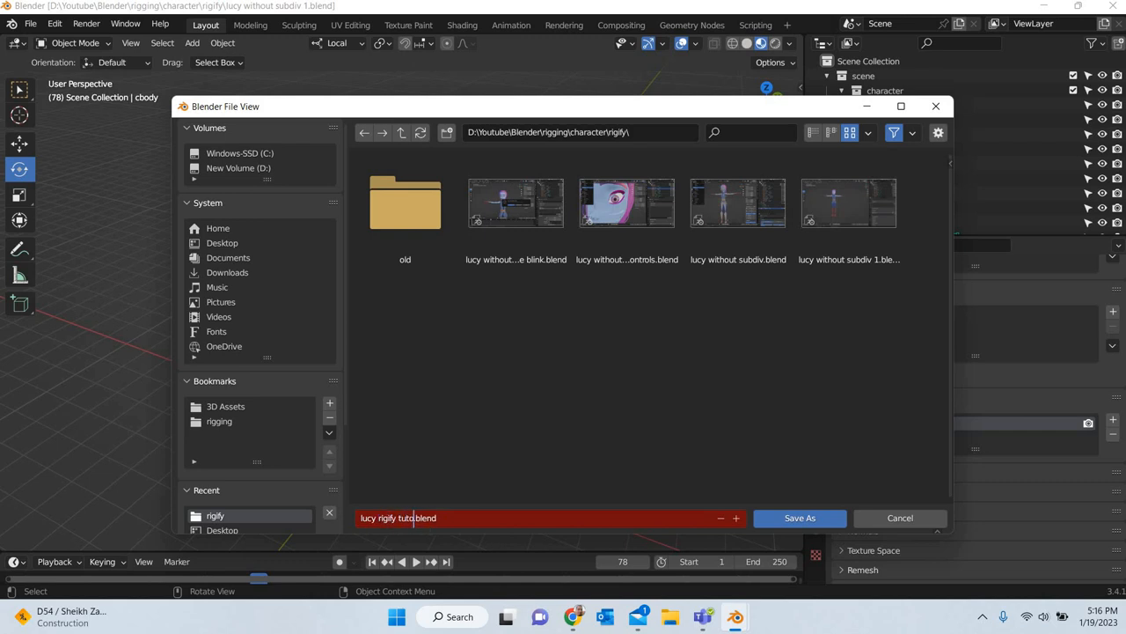
type("rial")
key("Return")
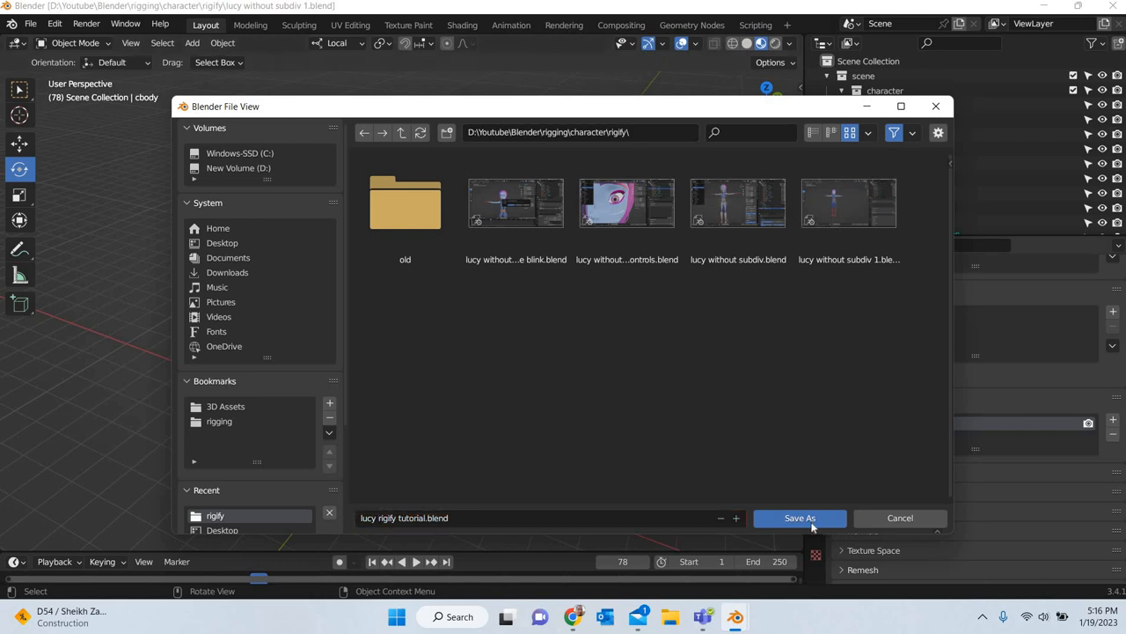
left_click(779, 517)
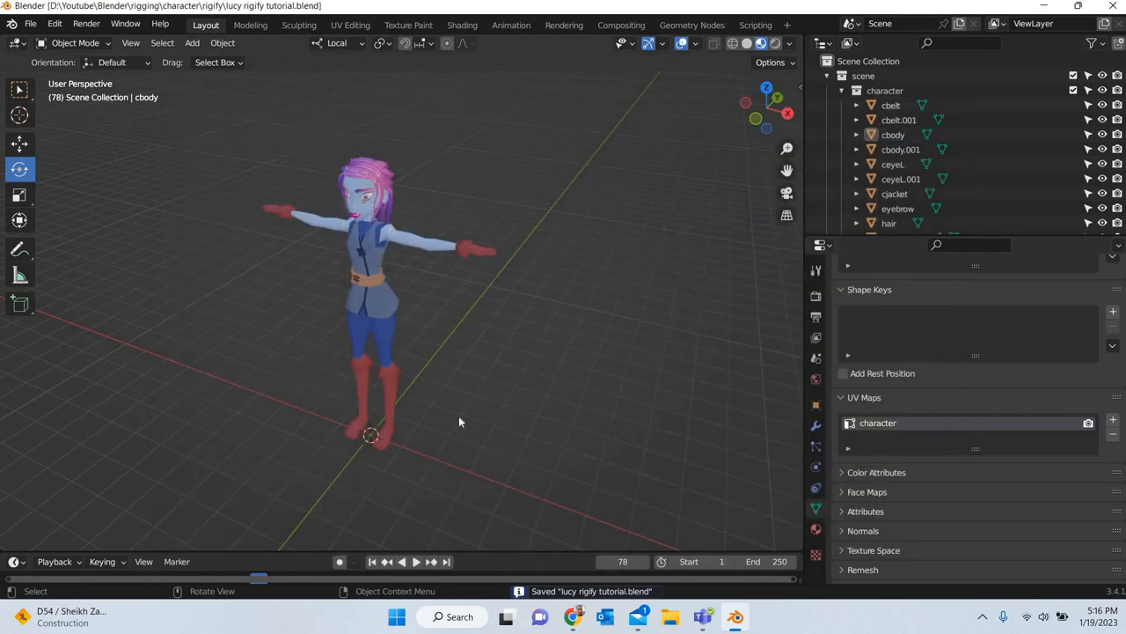
- Select the cbody mesh and check whether it carries any modifiers
mouse_move(416, 366)
middle_mouse_down()
mouse_move(460, 364)
mouse_move(455, 375)
mouse_move(414, 370)
middle_mouse_up()
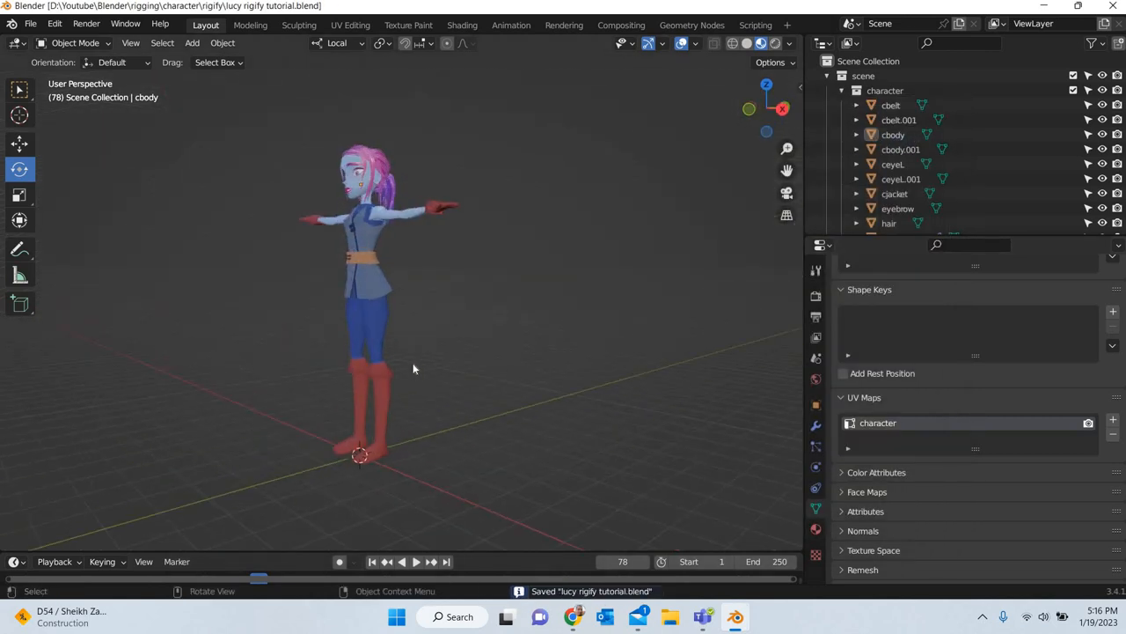
scroll(377, 336, "up", 3)
key("ctrl+z")
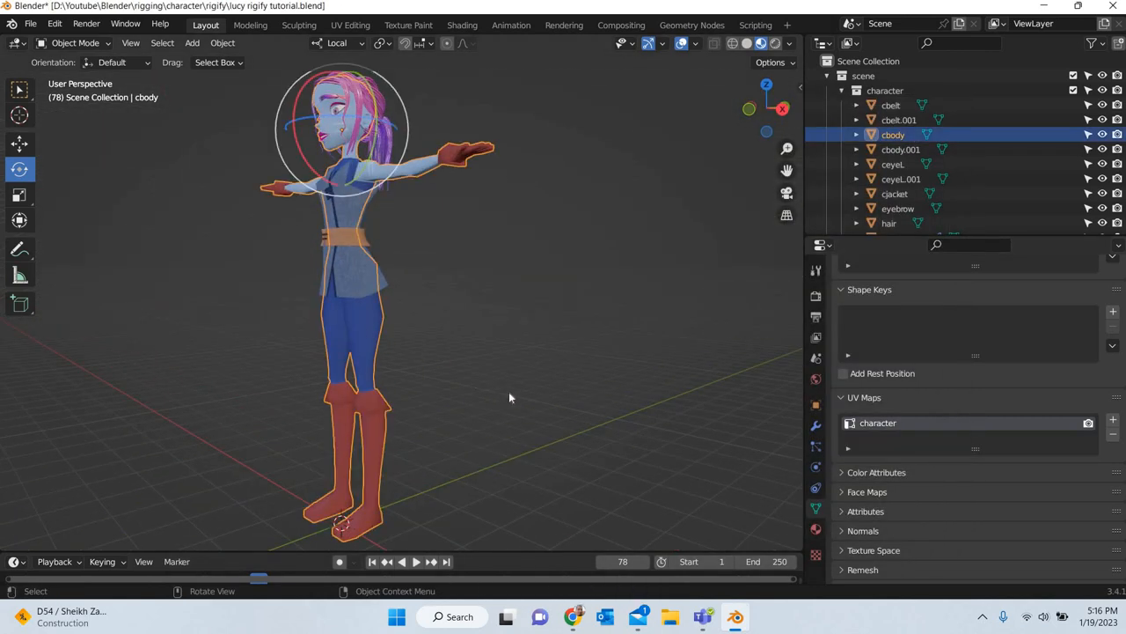
middle_click_drag(509, 396, 583, 443)
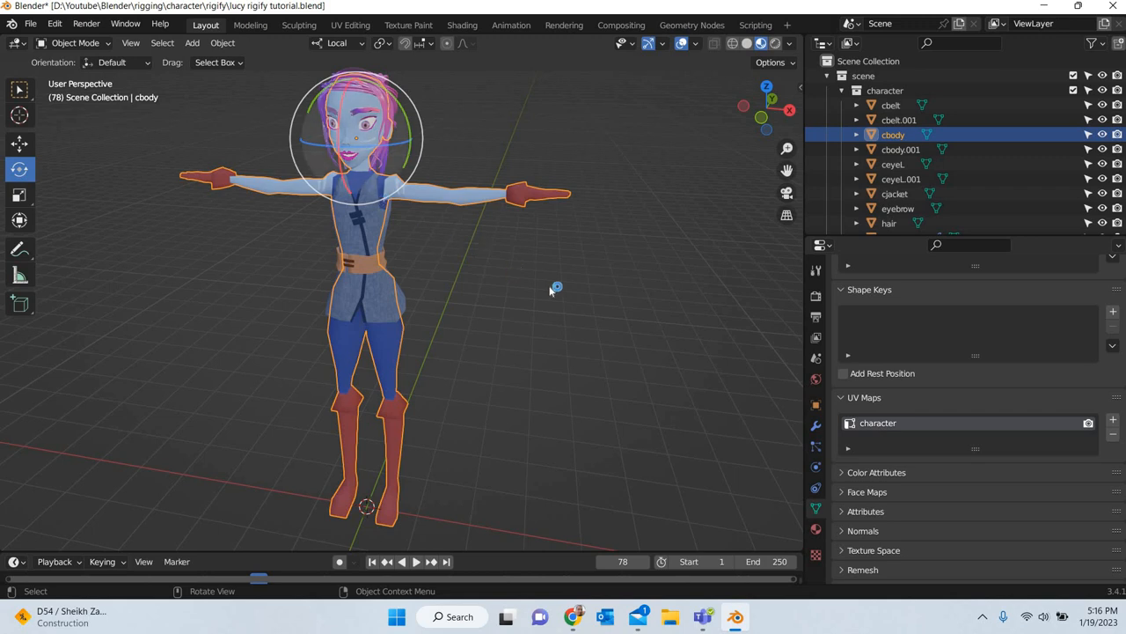
scroll(380, 250, "up", 5)
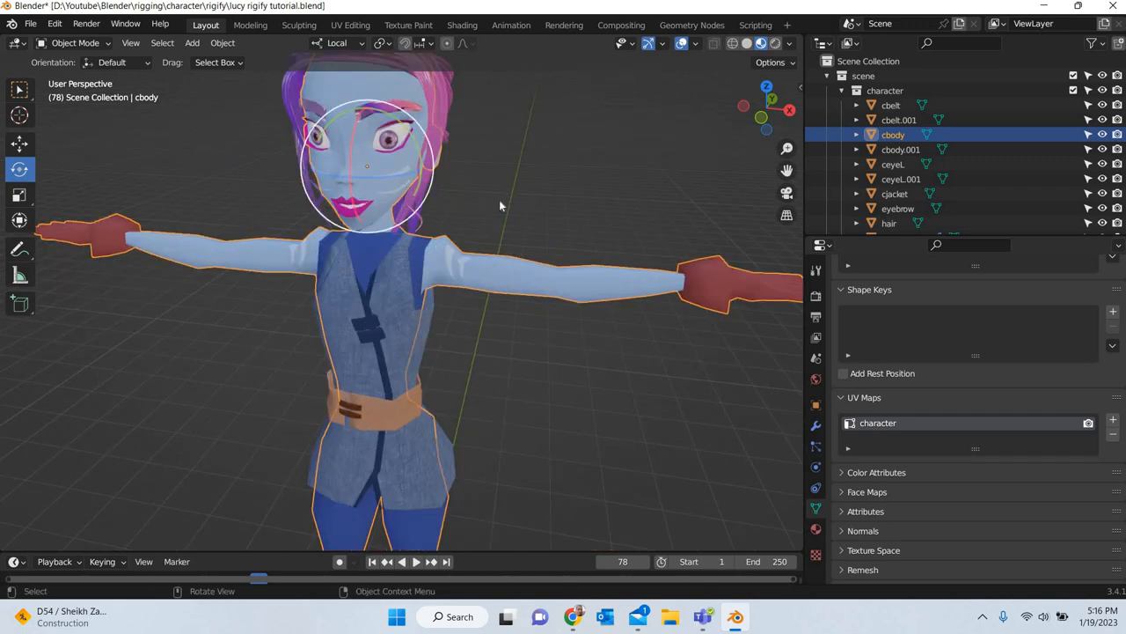
left_click(816, 426)
left_click(530, 296)
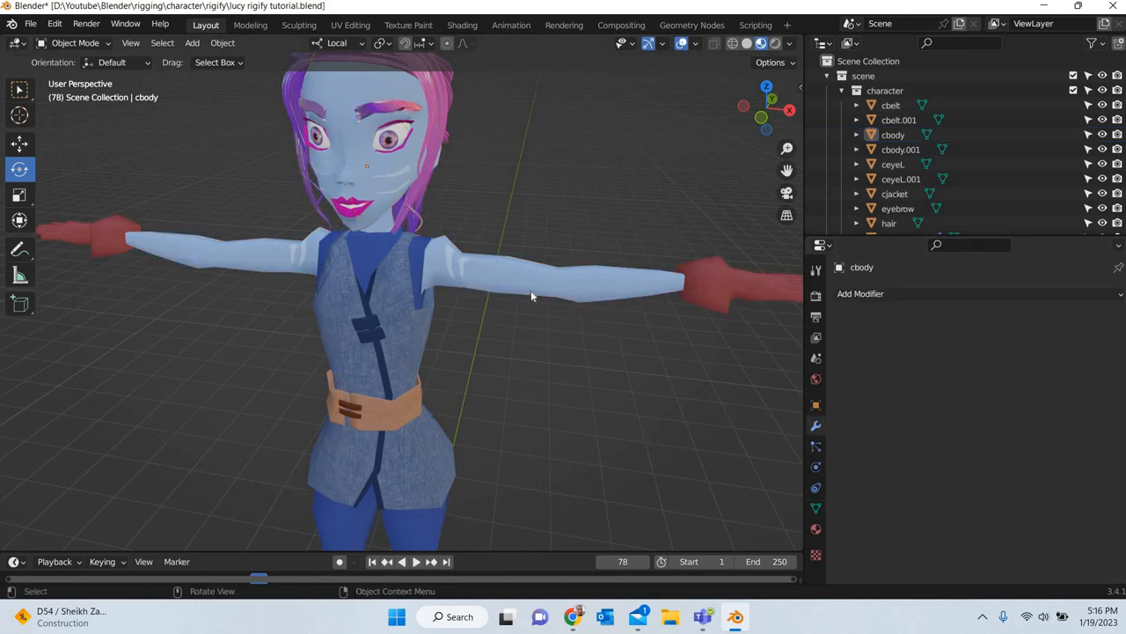
left_click(442, 336)
middle_click_drag(442, 336, 783, 418)
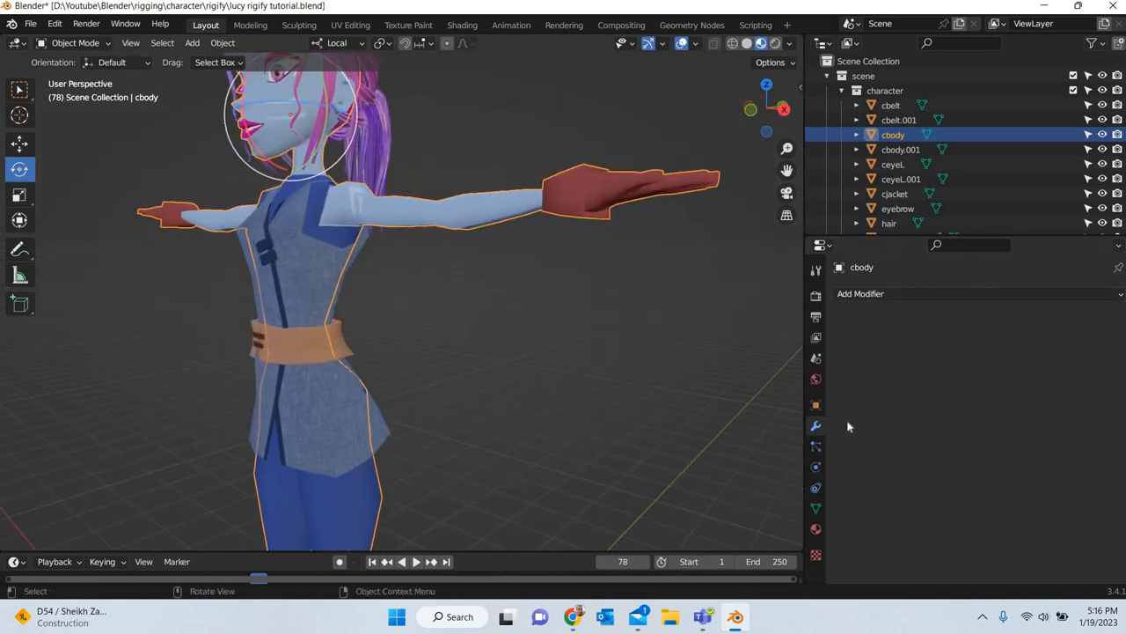
- Enable the Wireframe viewport display for the cbody mesh and deselect it
left_click(816, 405)
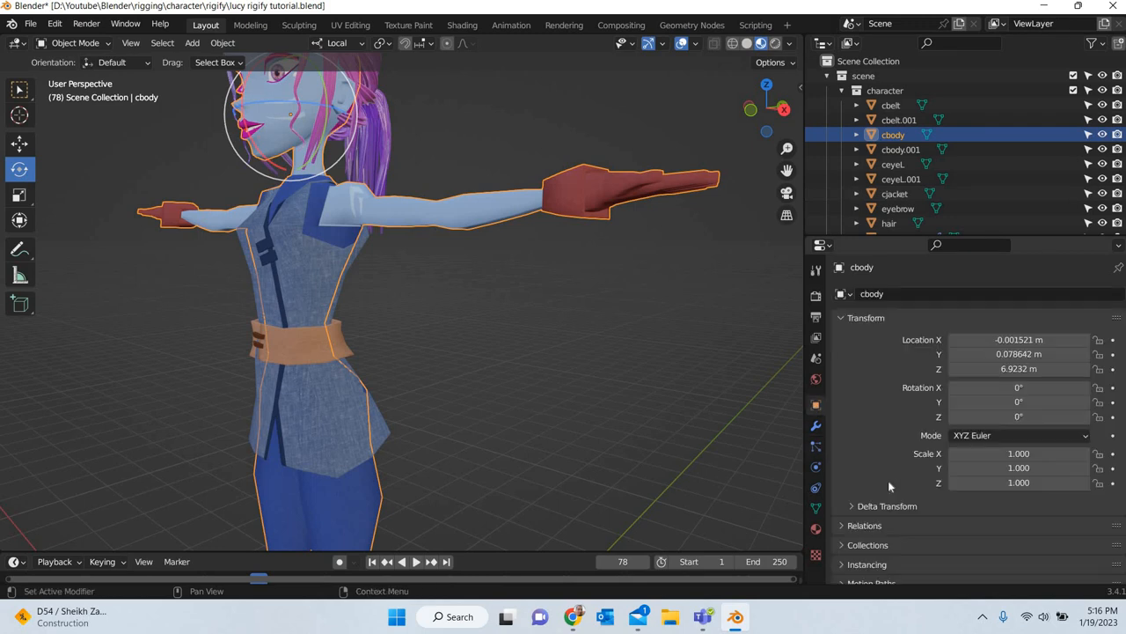
scroll(898, 484, "down", 5)
scroll(960, 465, "down", 1)
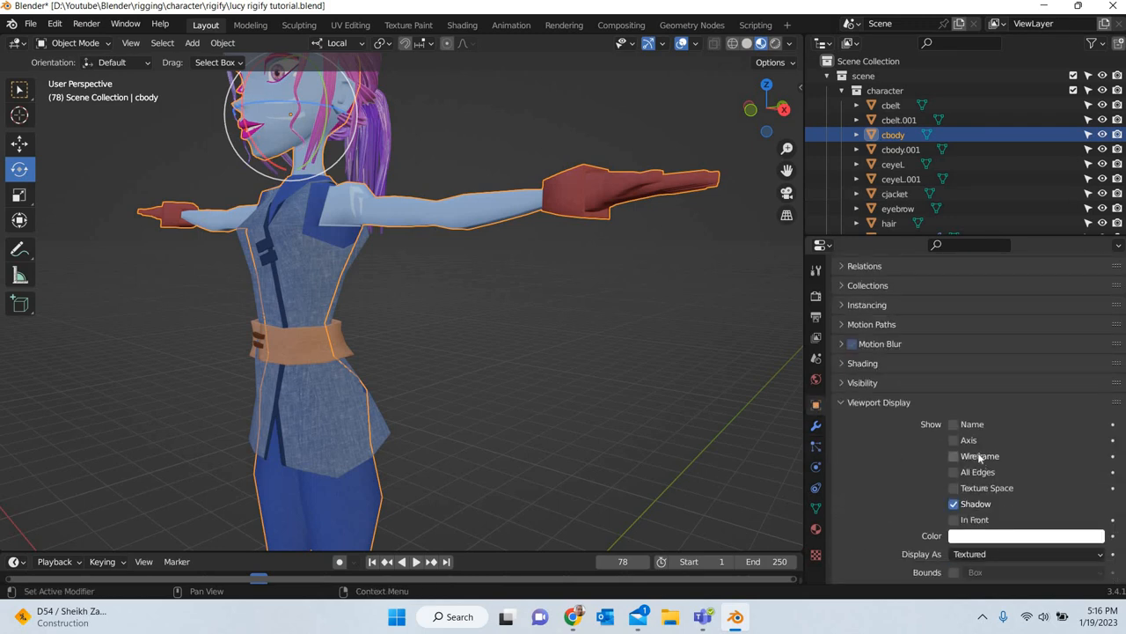
left_click(953, 455)
left_click(465, 409)
- Examine the cbody wireframe and its transform values, including scale and dimensions, then hide the values and stay in Object Mode
middle_click_drag(466, 409, 569, 449)
middle_click_drag(496, 416, 420, 390)
scroll(409, 390, "down", 4)
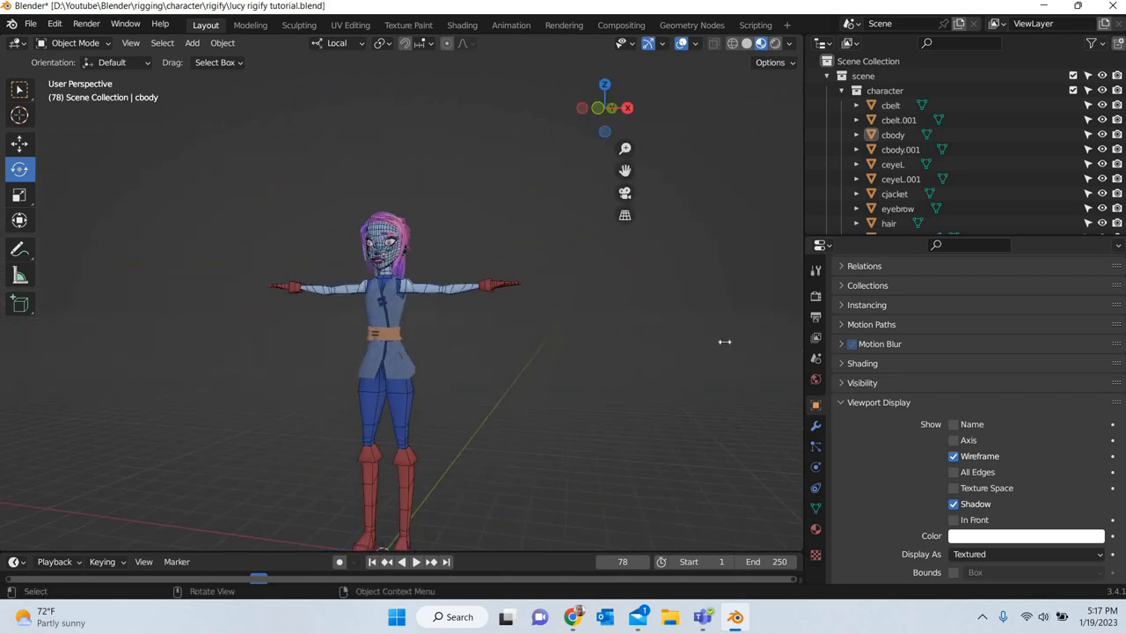
key("n")
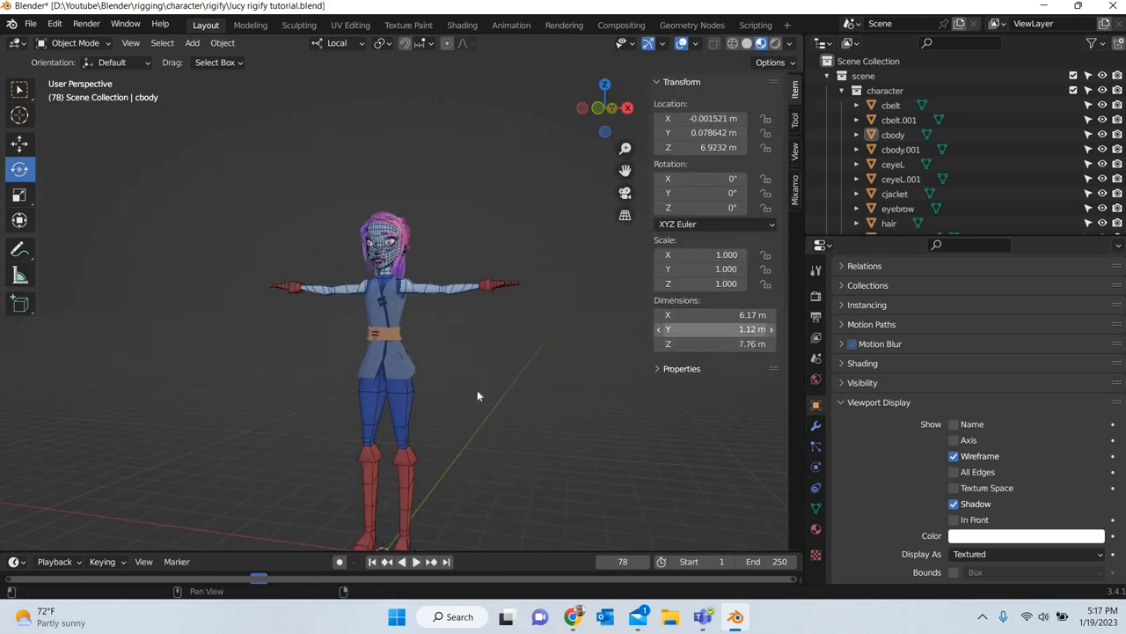
middle_click_drag(453, 489, 498, 349, "shift")
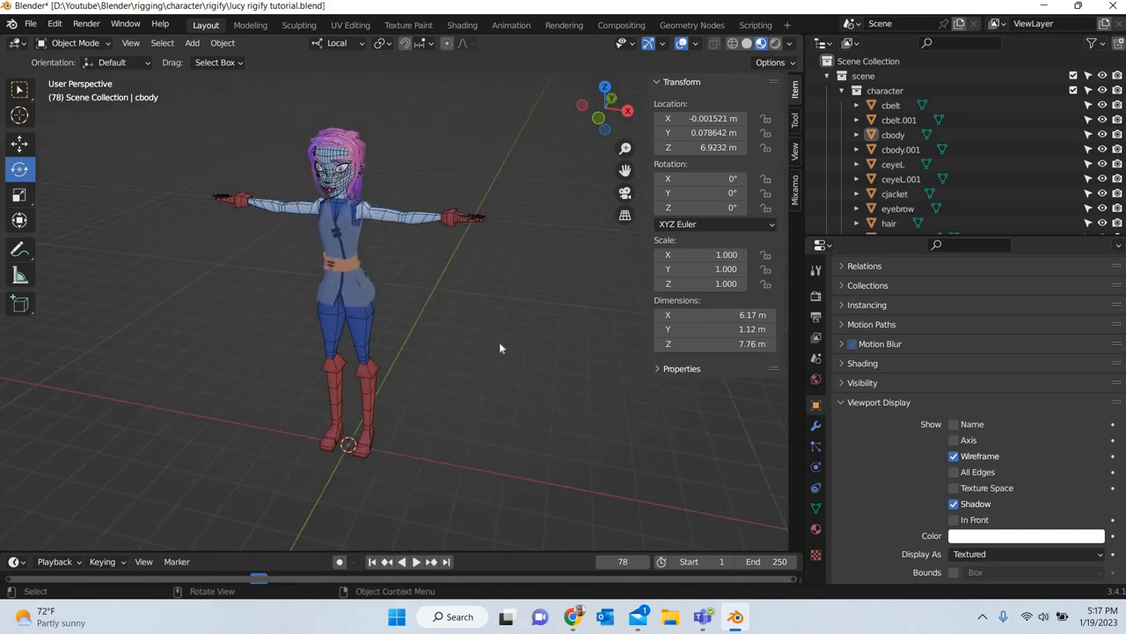
key("space")
key("space")
key("Tab")
key("n")
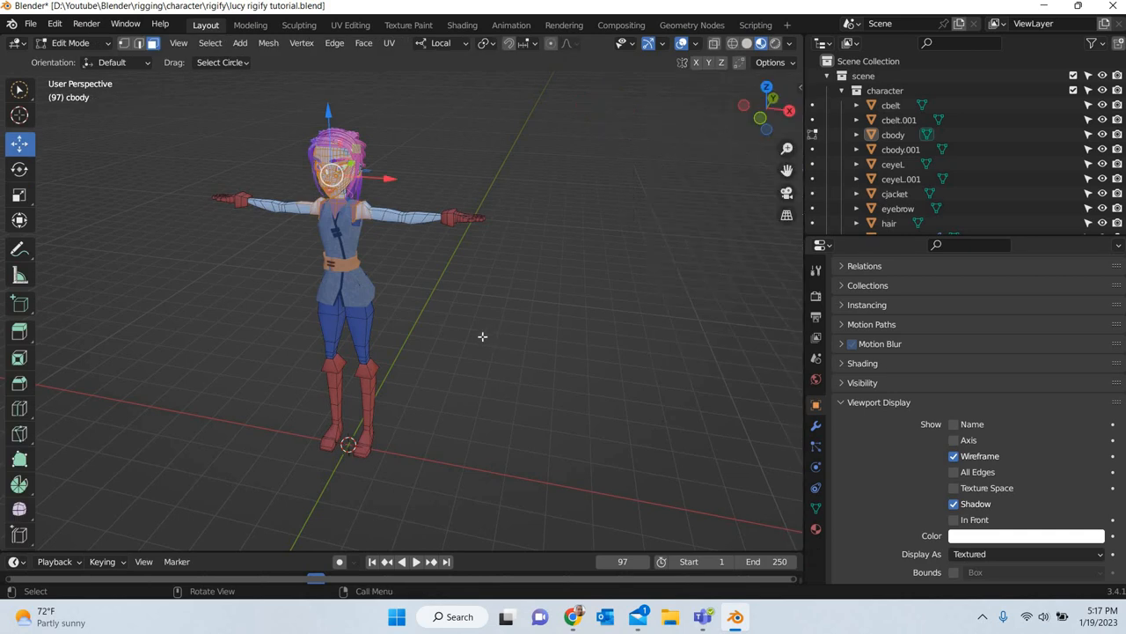
key("Tab")
- Examine the character's feet against the ground line in the front orthographic view
middle_click_drag(423, 451, 460, 427, "shift")
scroll(484, 293, "up", 4)
middle_click_drag(395, 544, 422, 357, "shift")
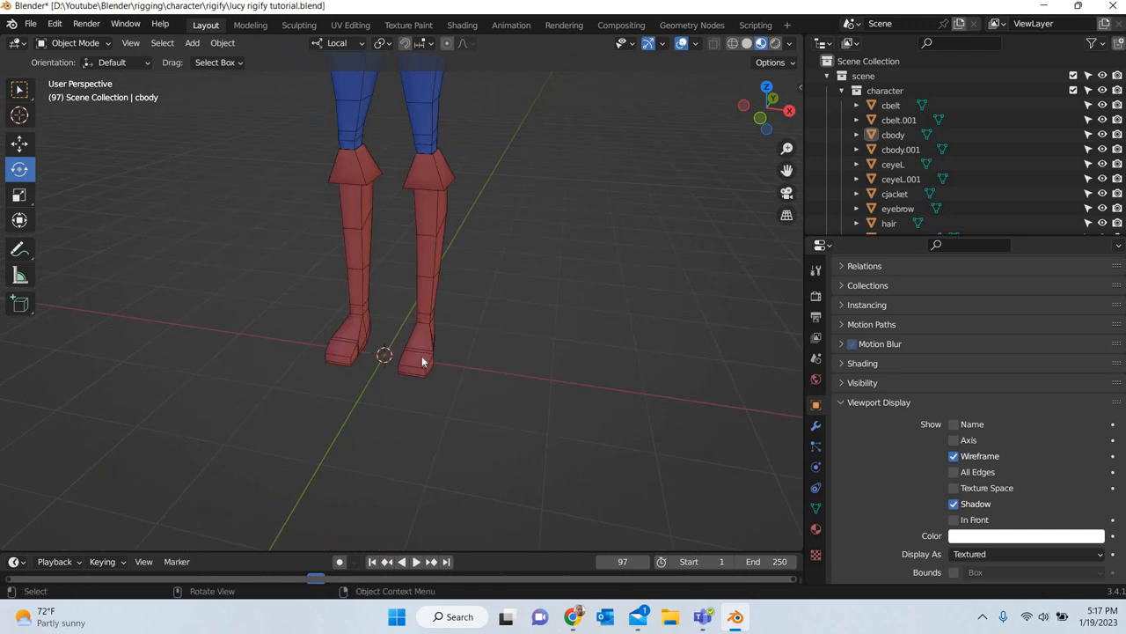
key("KP_1")
scroll(416, 402, "up", 5)
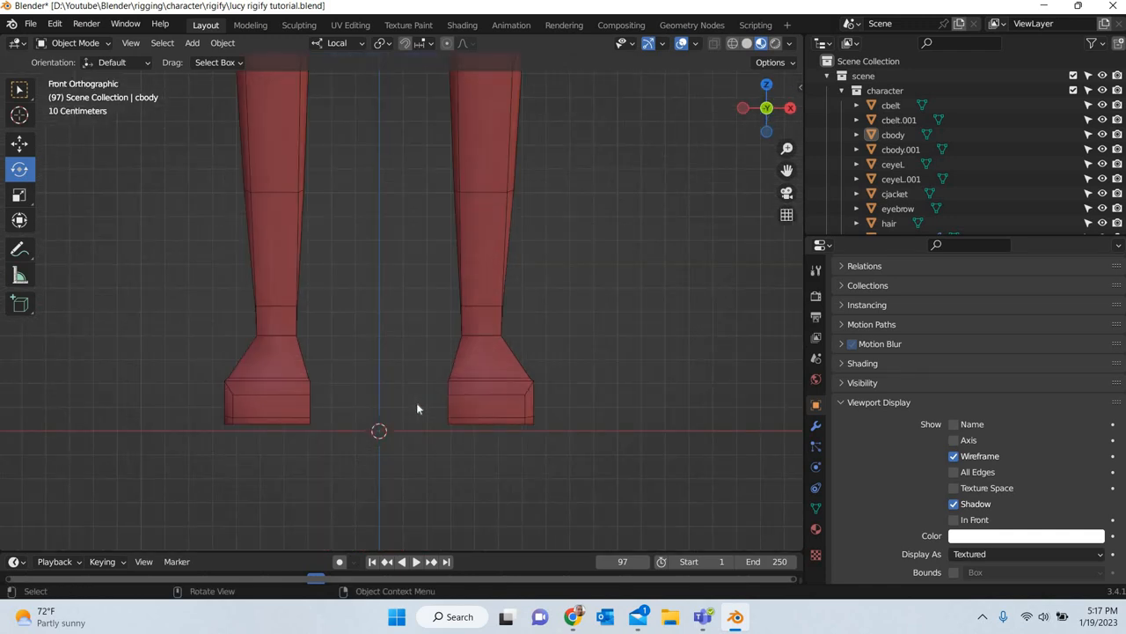
- Select the cbody mesh, show its transform values and apply its location
scroll(416, 402, "down", 8)
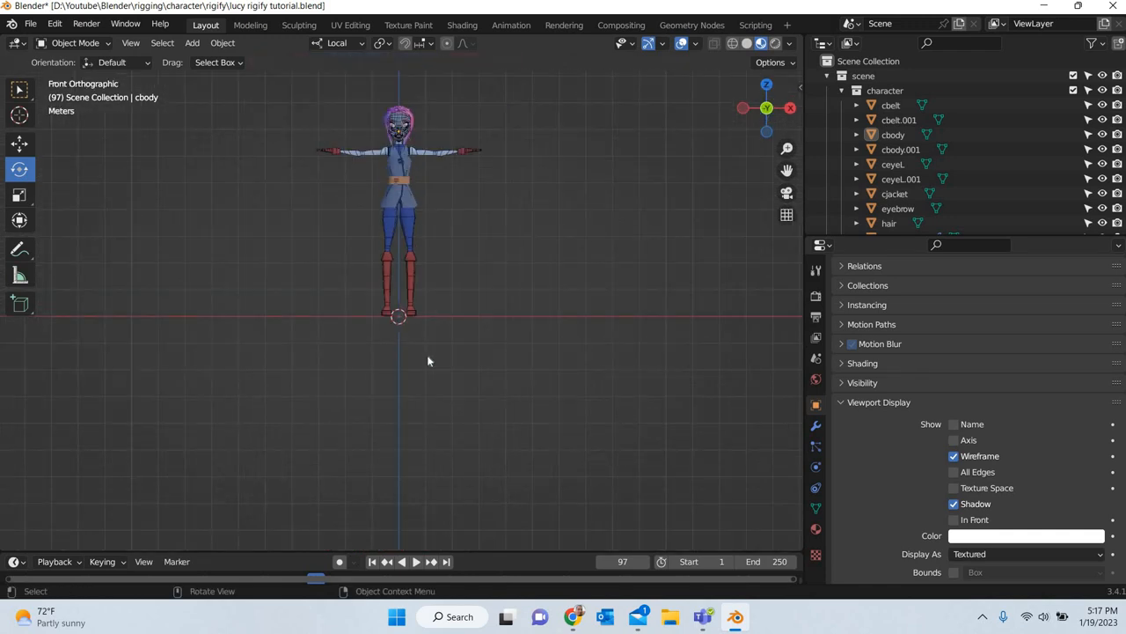
scroll(446, 323, "up", 4)
scroll(483, 281, "down", 4)
left_click(414, 251)
key("n")
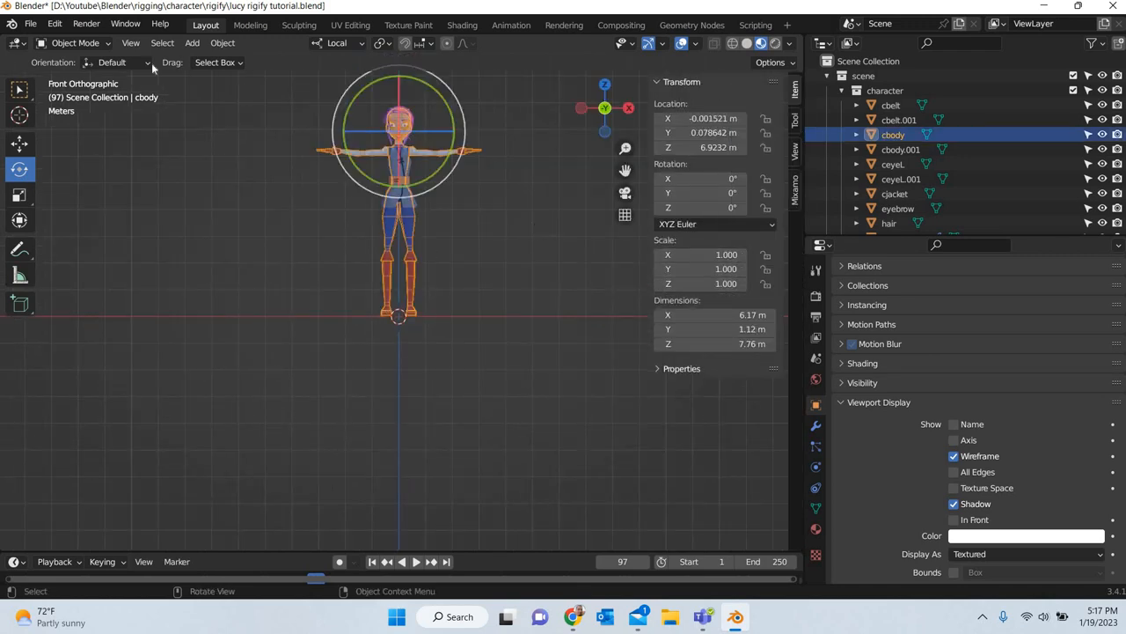
left_click(192, 43)
mouse_move(222, 43)
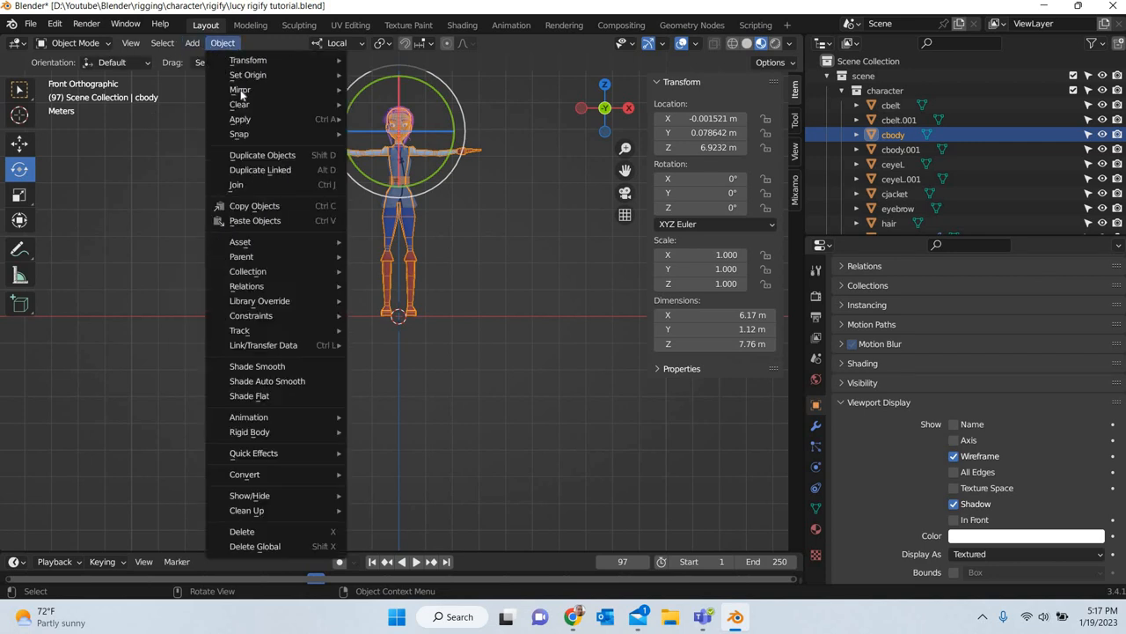
mouse_move(246, 120)
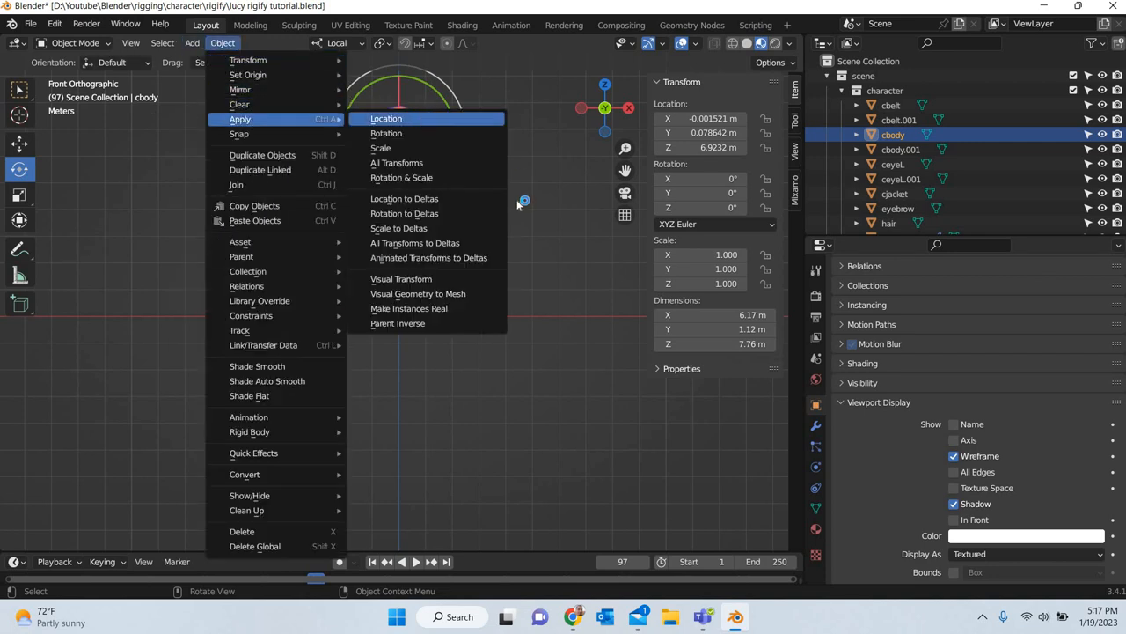
- Select the character's meshes together and move them about 0.0258 m down along Z so the feet rest on the ground line
left_click(19, 142)
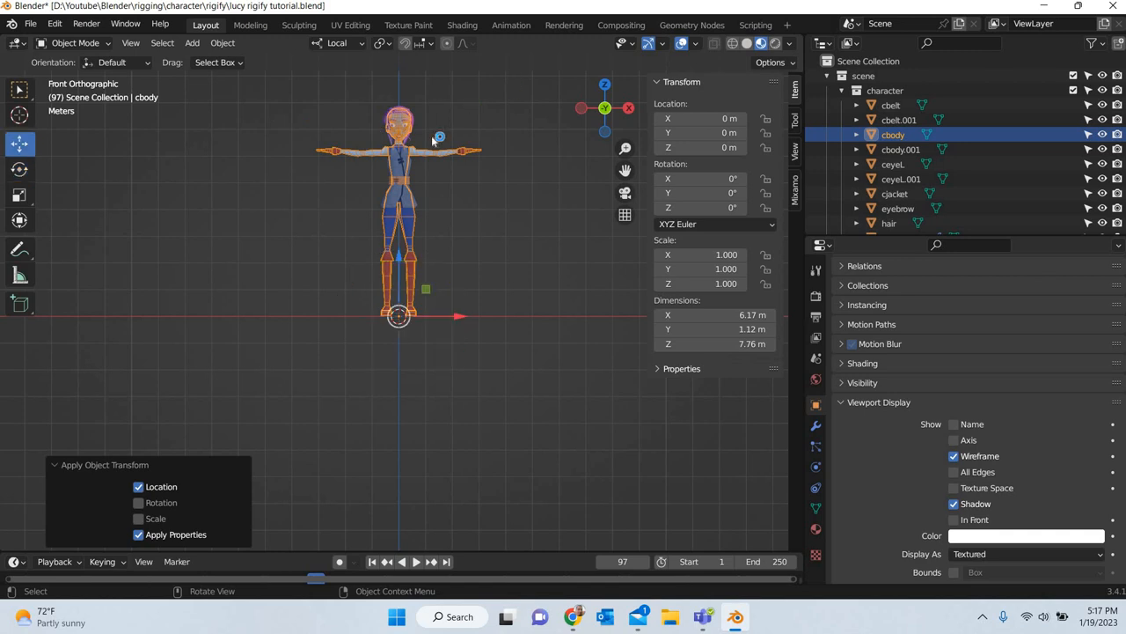
left_click_drag(275, 207, 504, 86)
scroll(417, 415, "up", 5)
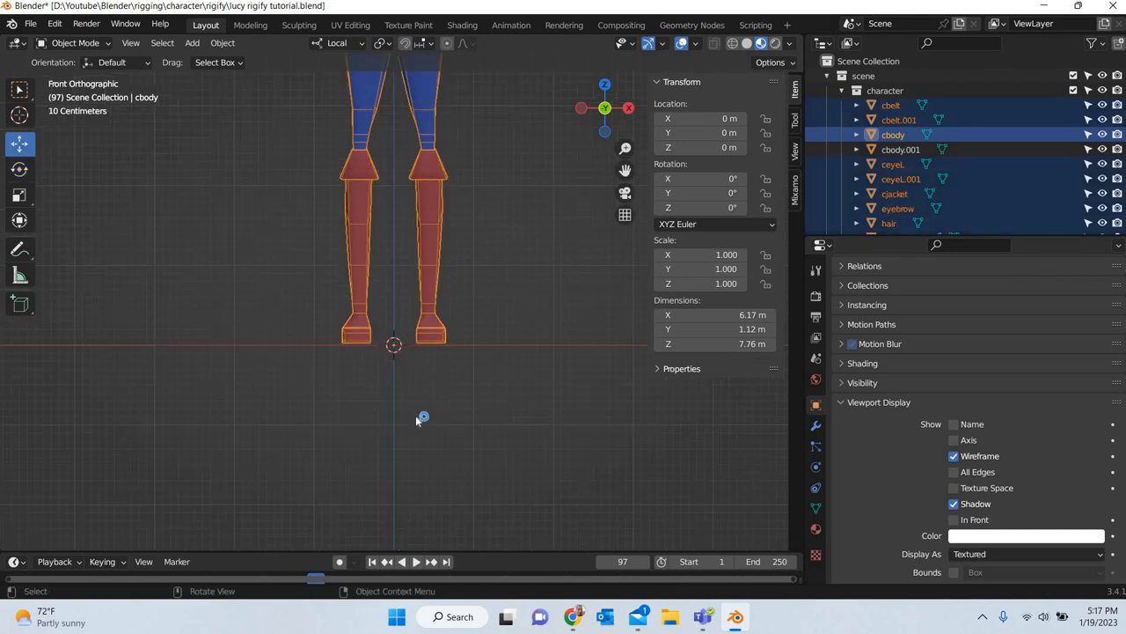
scroll(417, 417, "up", 8)
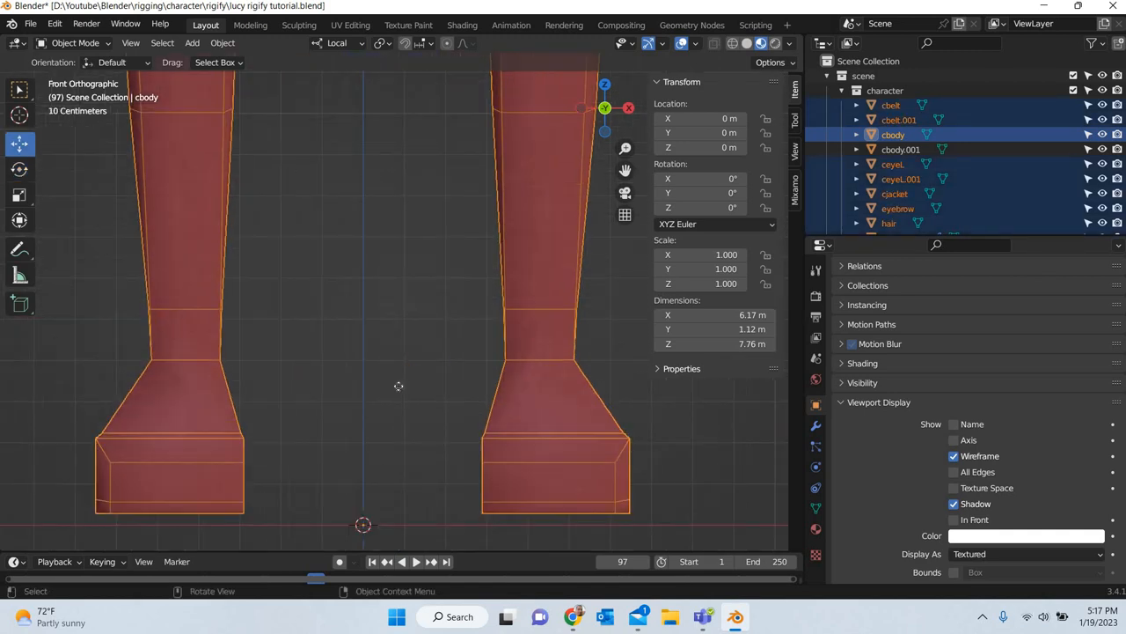
key("g")
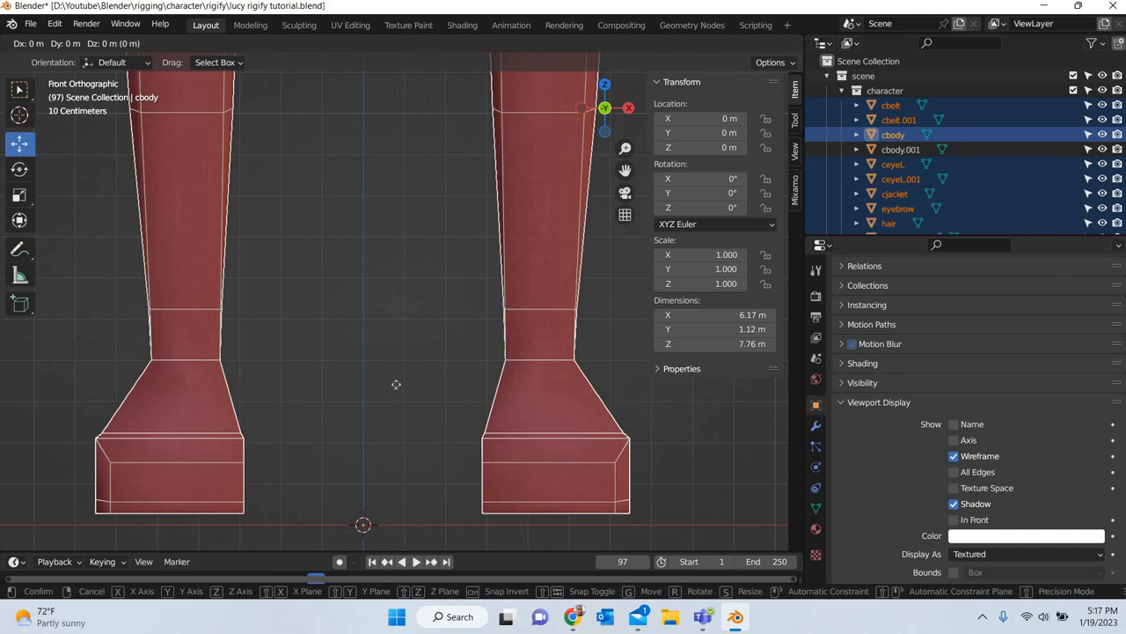
key("z")
key("z")
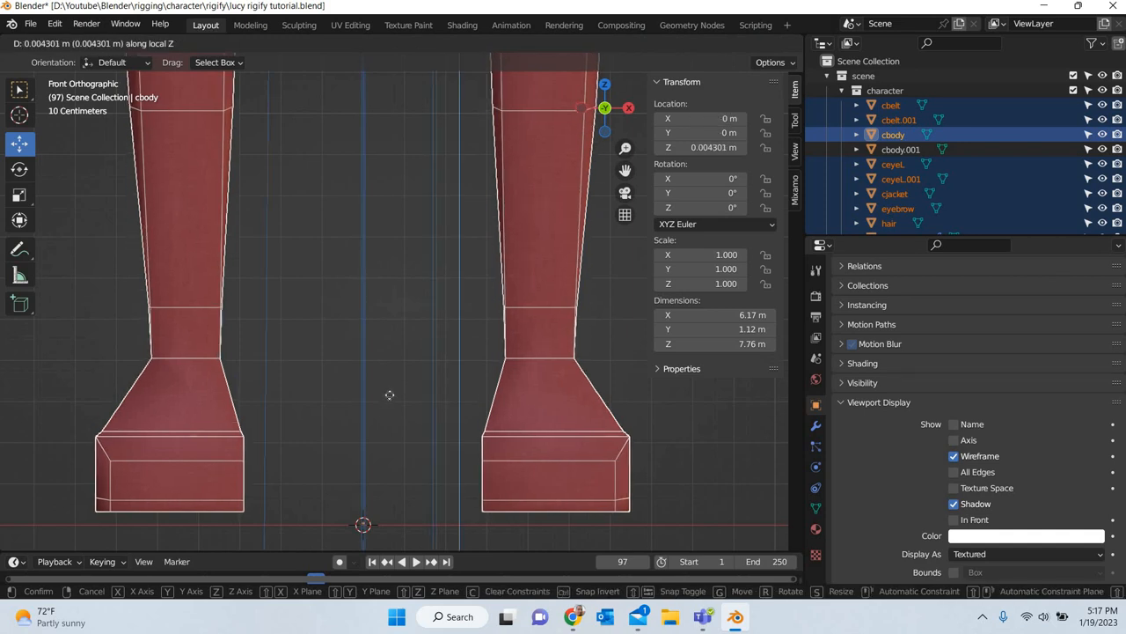
left_click(366, 359)
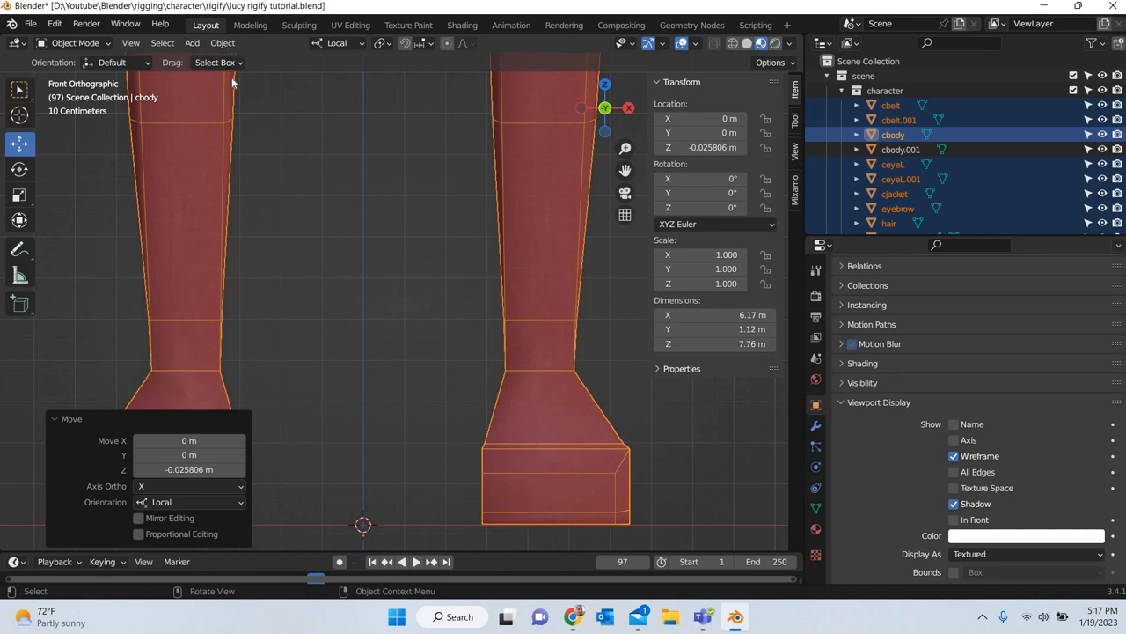
- Apply the location of the selected character meshes, inspect the model in perspective and deselect everything
left_click(223, 43)
mouse_move(281, 119)
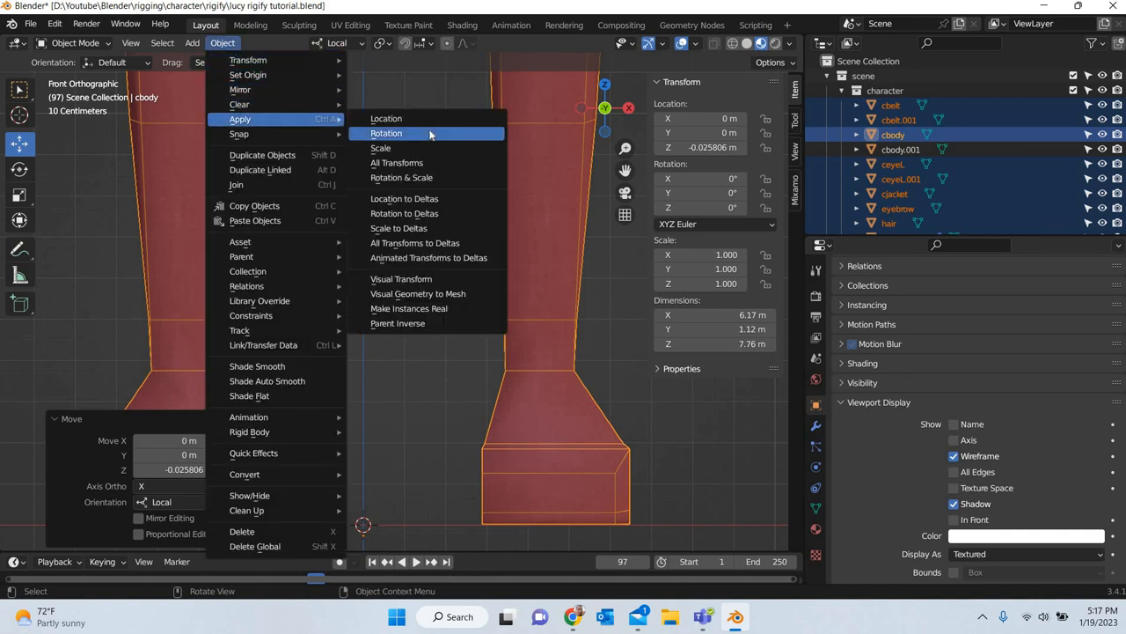
left_click(392, 118)
scroll(370, 236, "down", 3)
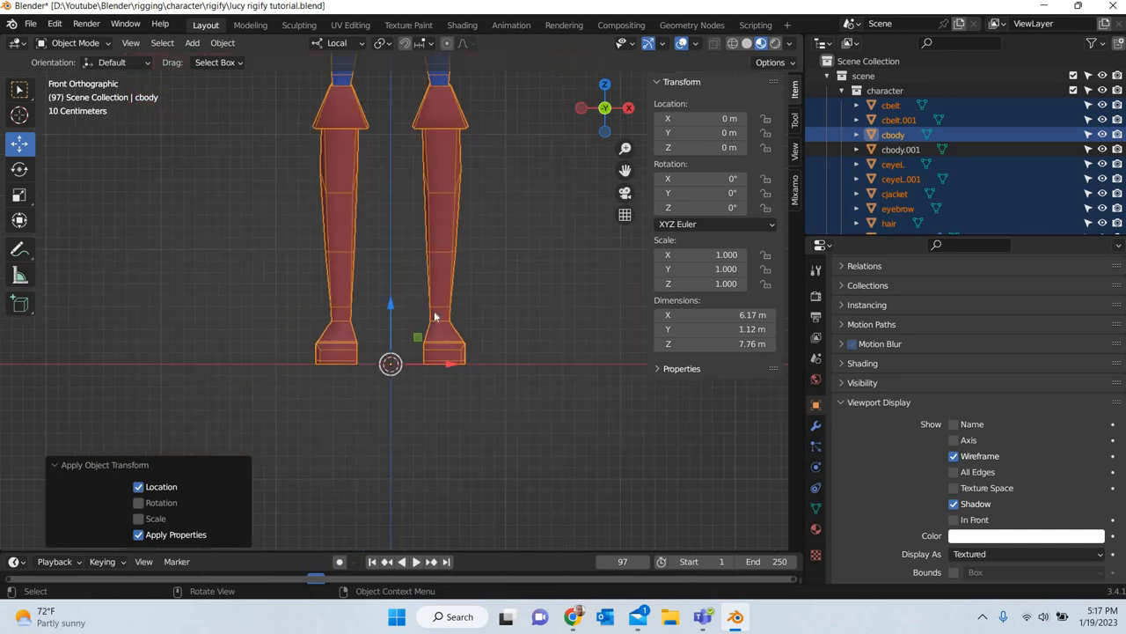
scroll(370, 237, "up", 10, "shift")
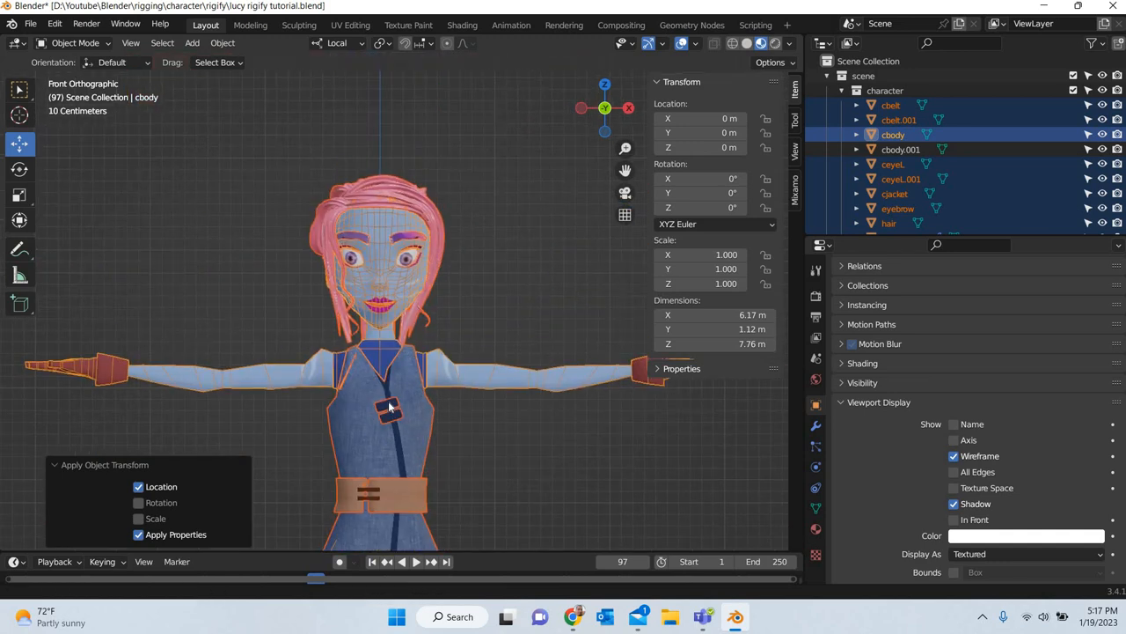
scroll(407, 376, "up", 1)
middle_click_drag(411, 411, 409, 401)
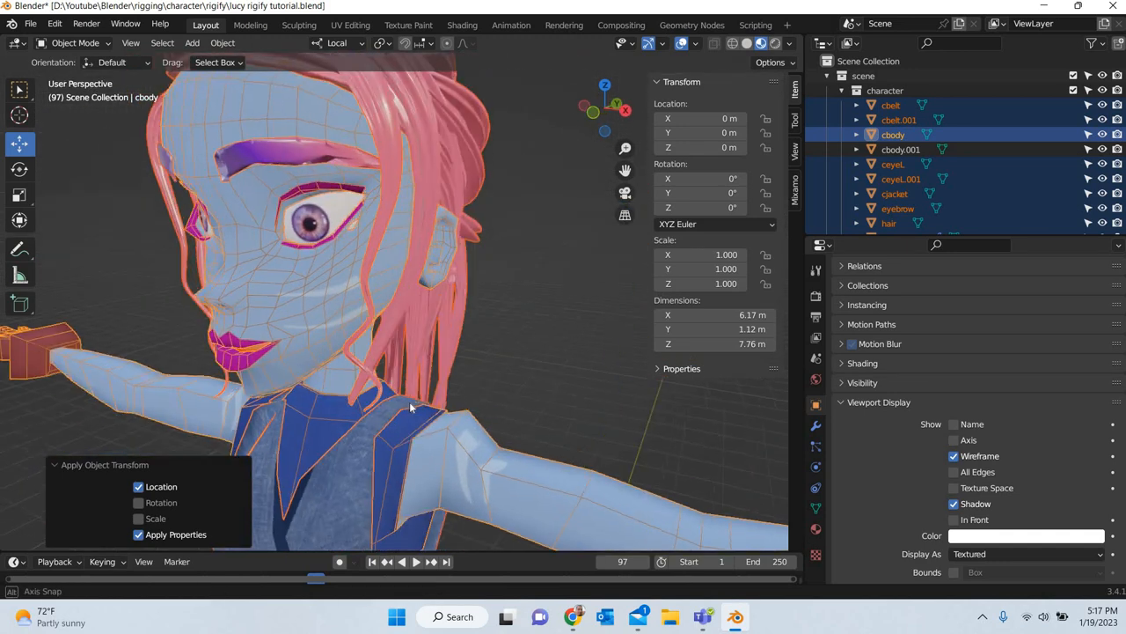
scroll(409, 401, "down", 6)
middle_click_drag(402, 303, 414, 236)
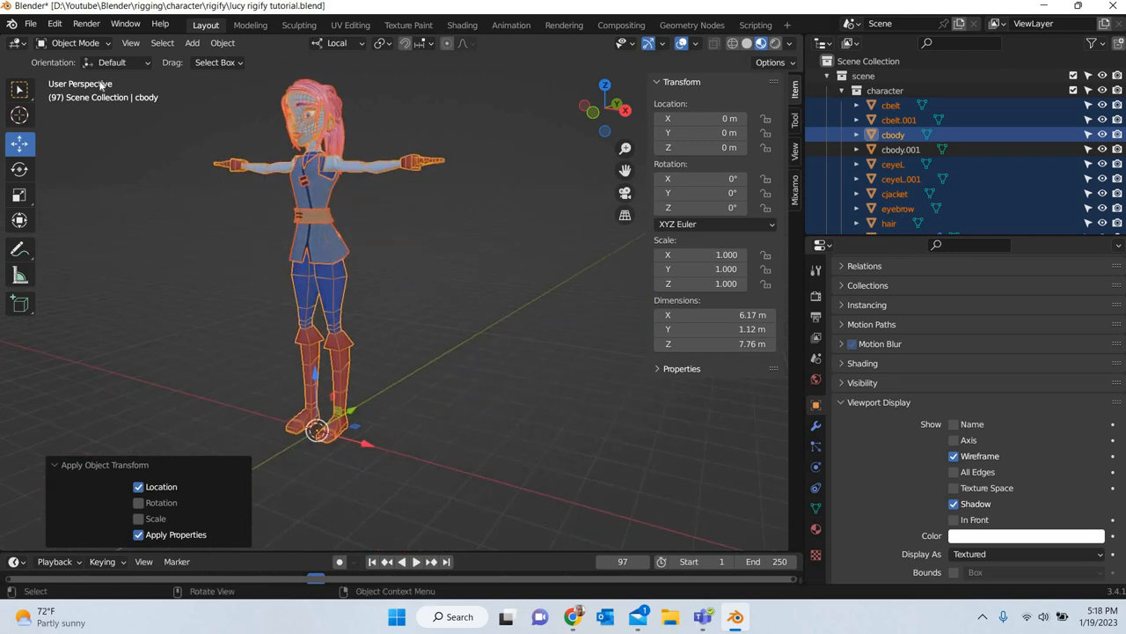
left_click(100, 83)
- Search the add-on preferences for "rigi" to check whether Rigify is enabled, and close the preferences
left_click(55, 24)
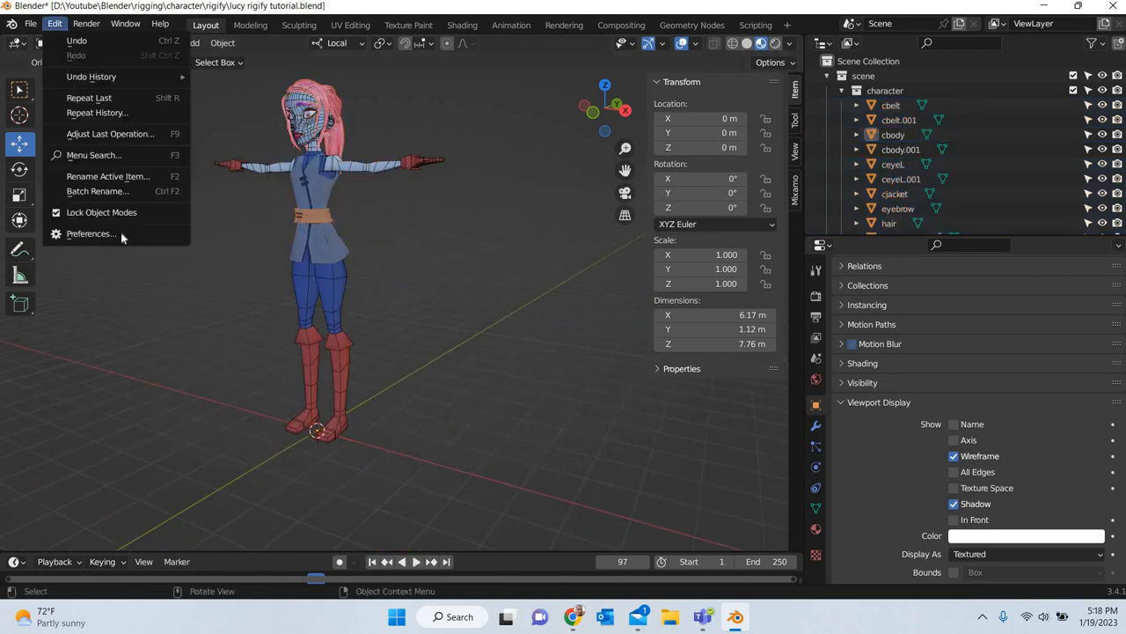
left_click(120, 232)
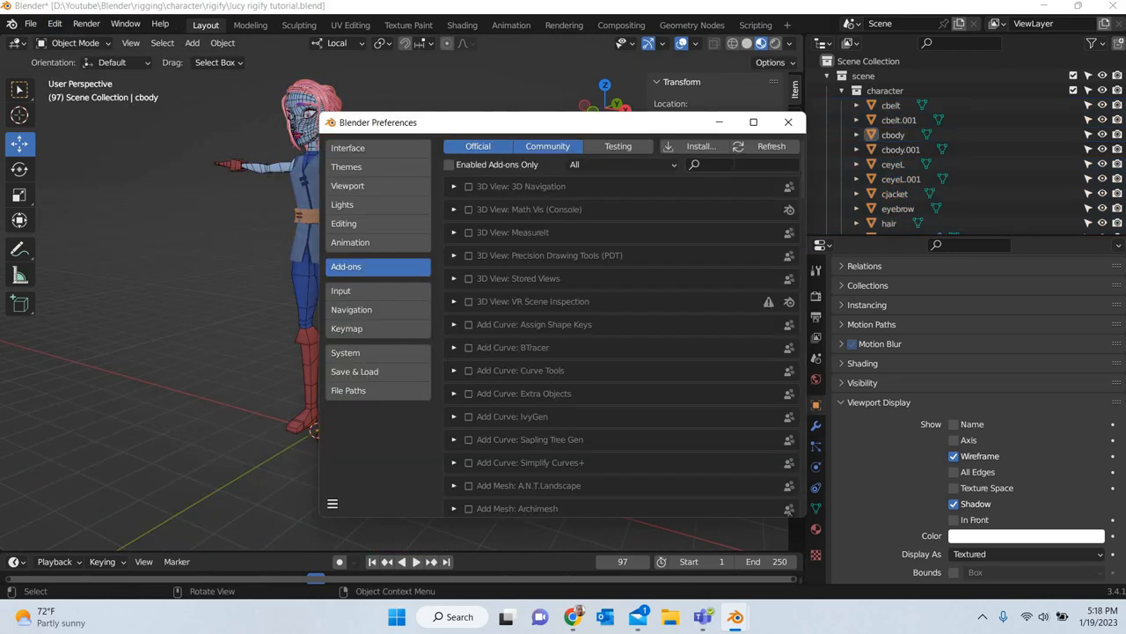
left_click(734, 164)
type("rig")
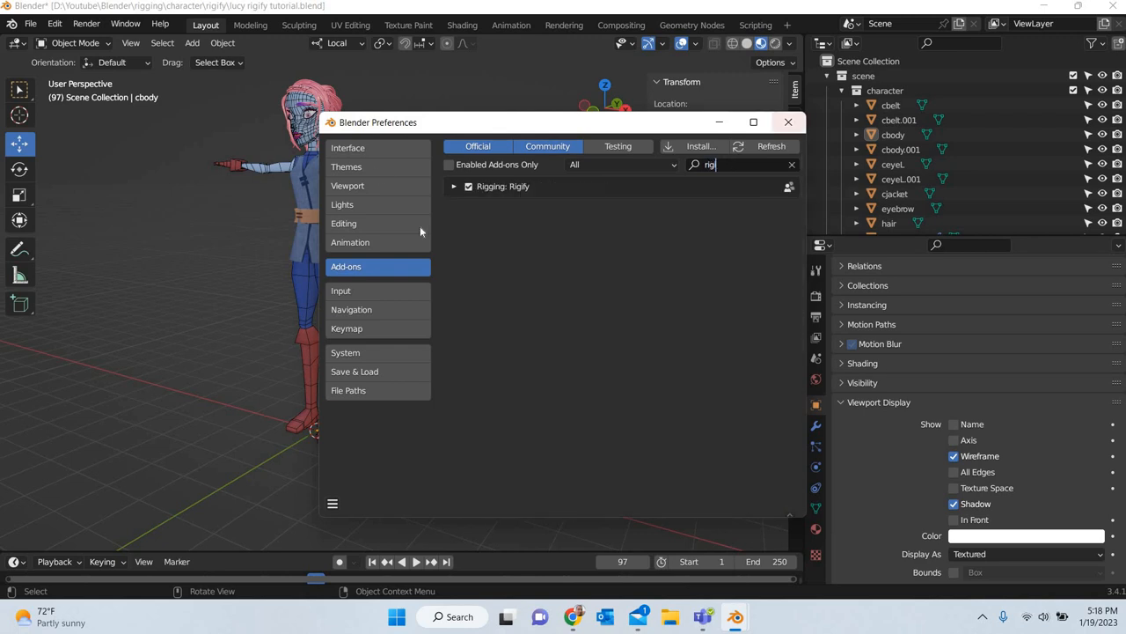
left_click(789, 123)
- Add a Human (Meta-Rig) armature at the character's feet
left_click(193, 44)
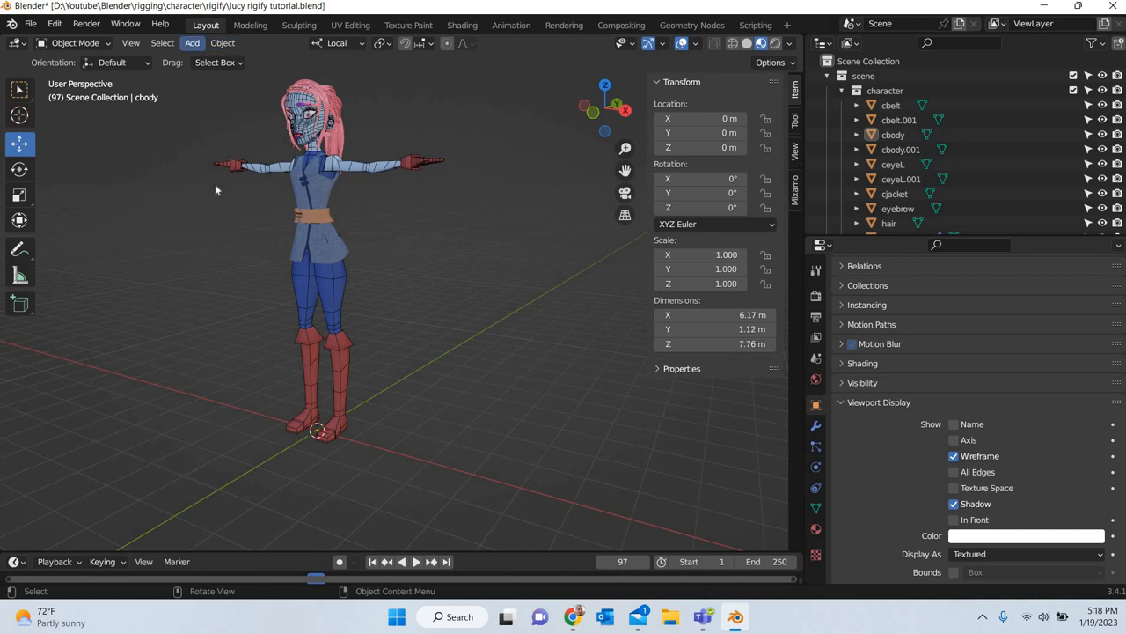
mouse_move(367, 184)
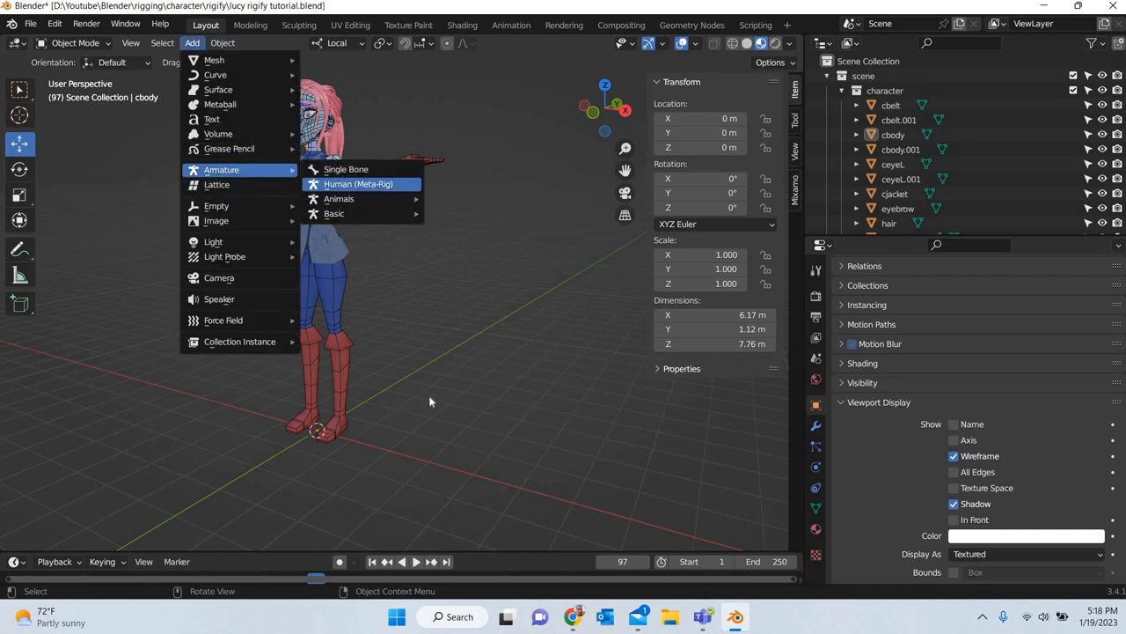
key("Return")
scroll(444, 328, "up", 6)
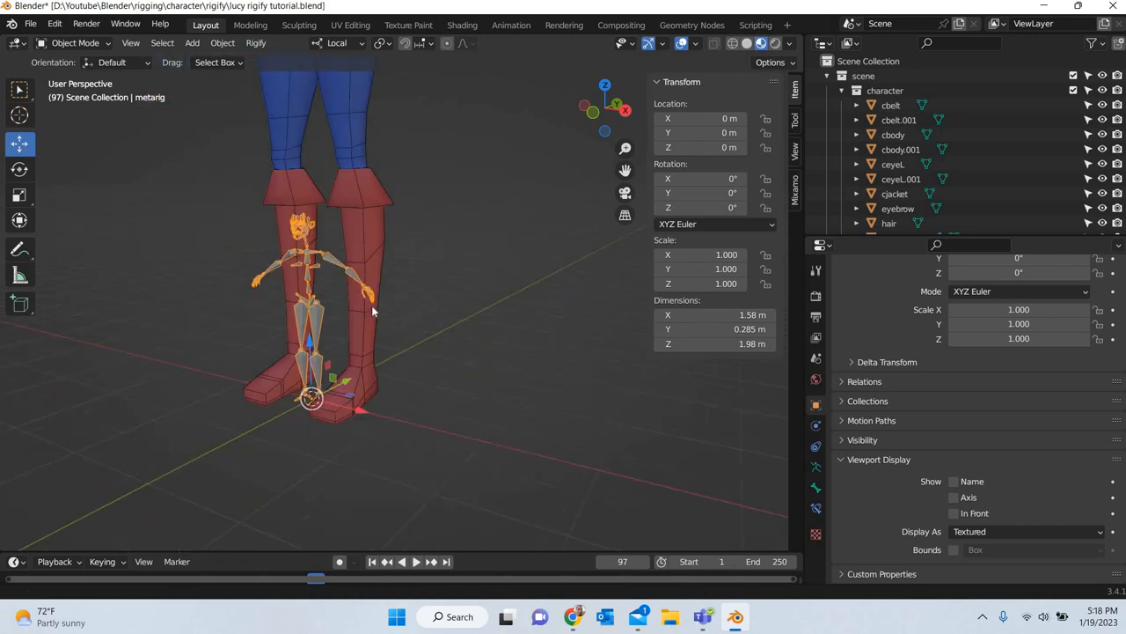
scroll(373, 305, "up", 4)
- Set the metarig's armature viewport display to In Front, working in the front orthographic view
key("KP_1")
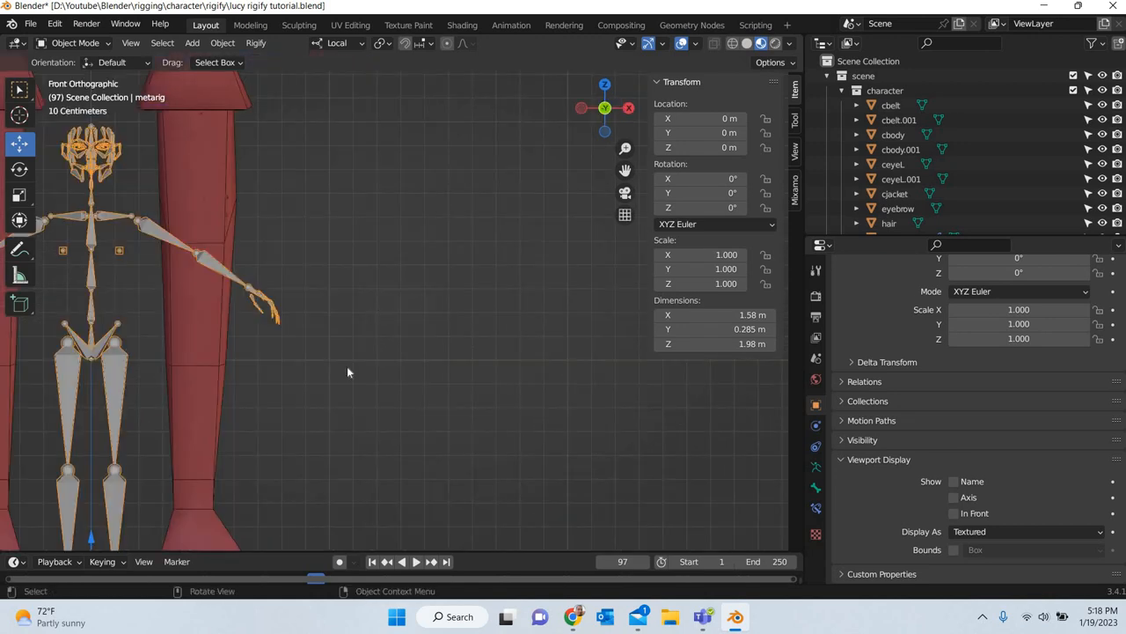
scroll(347, 373, "down", 5)
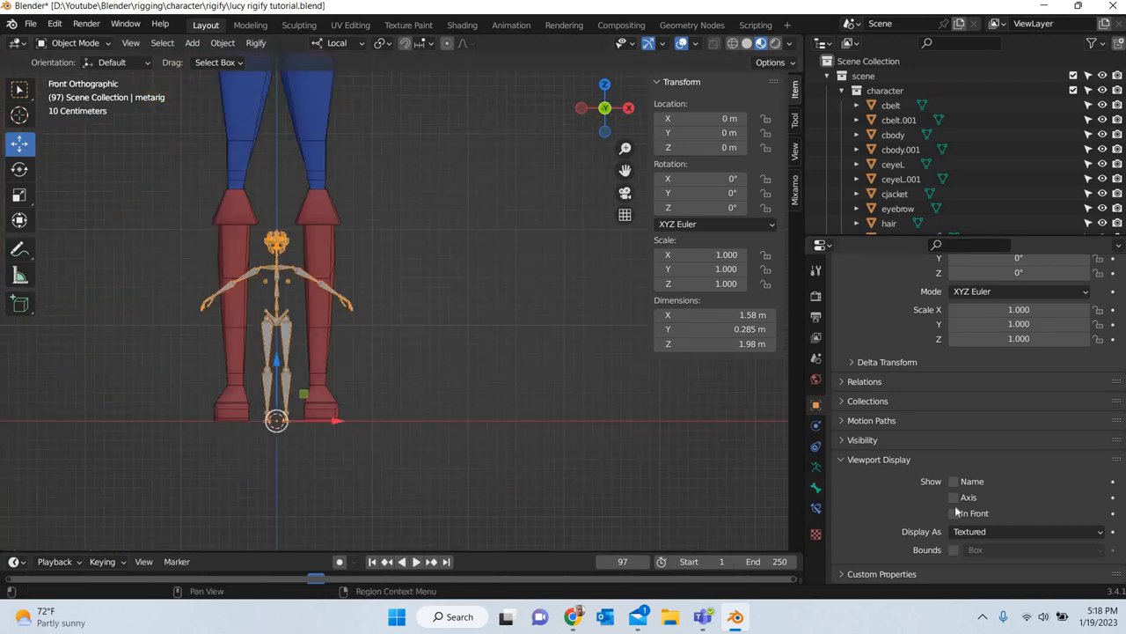
left_click(815, 466)
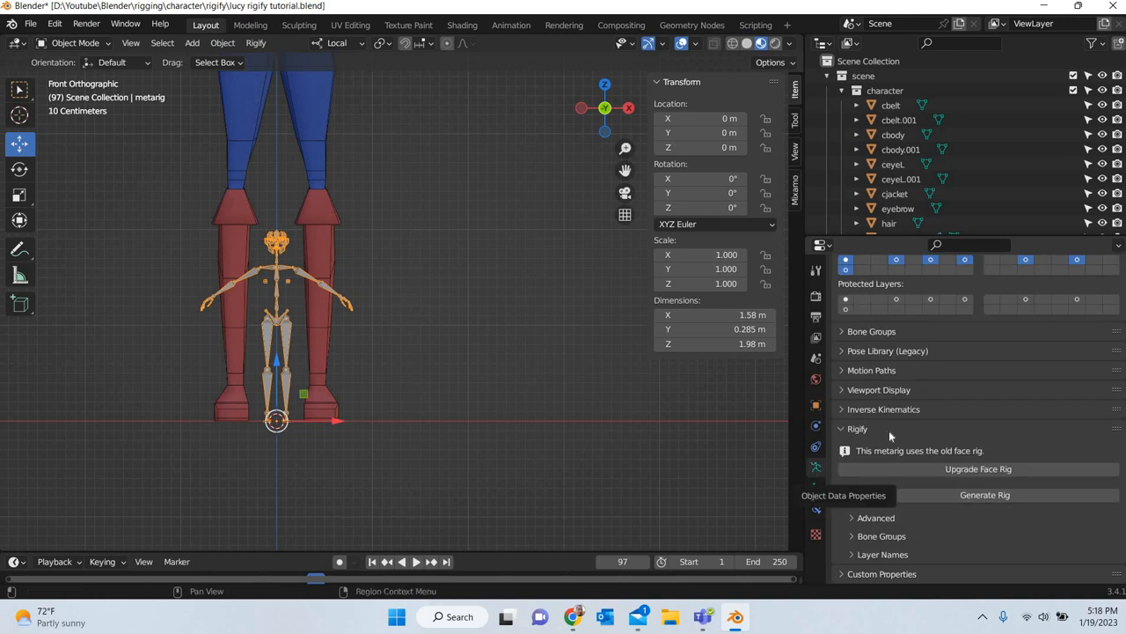
left_click(882, 391)
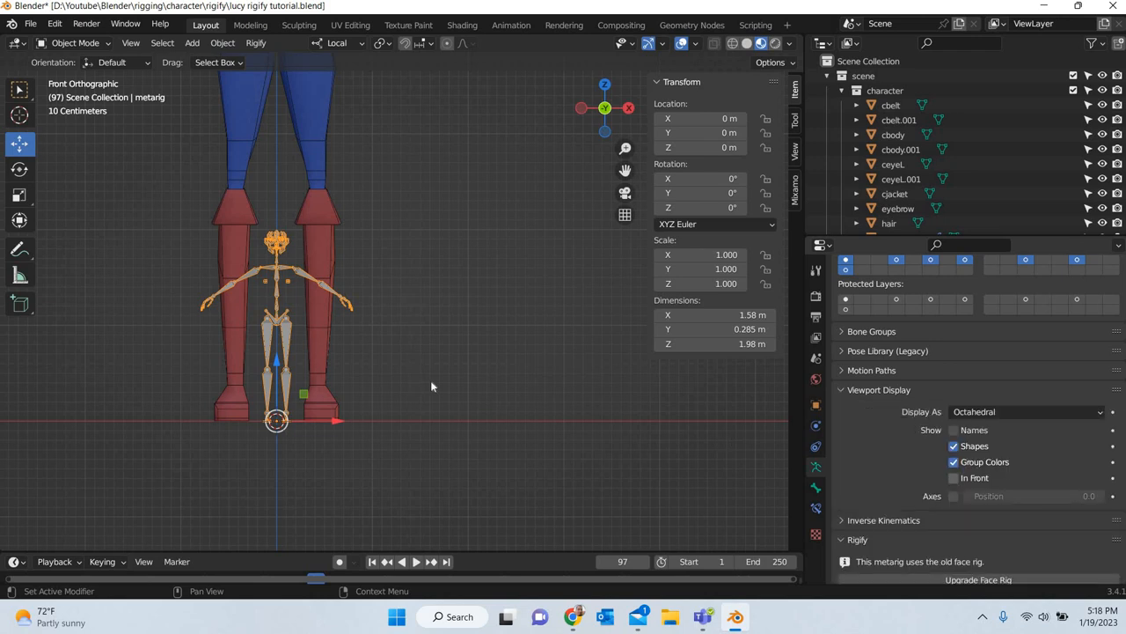
- Scale the metarig uniformly by about 3.808 to approximate the character's height
scroll(391, 403, "down", 6)
scroll(391, 403, "up", 2)
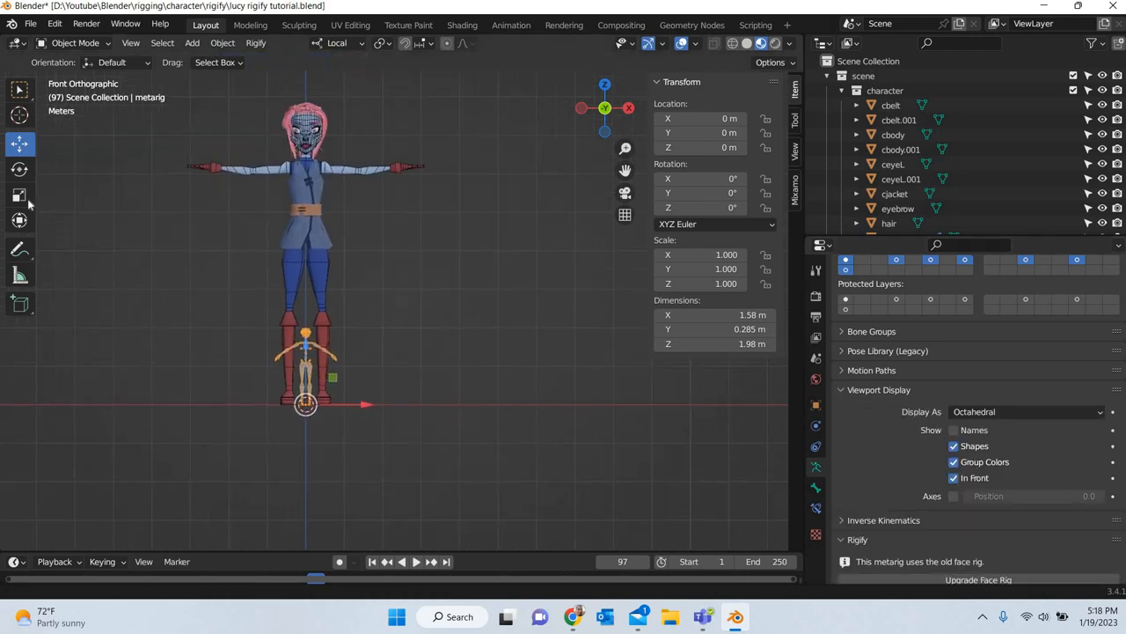
key("shift+space")
key("s")
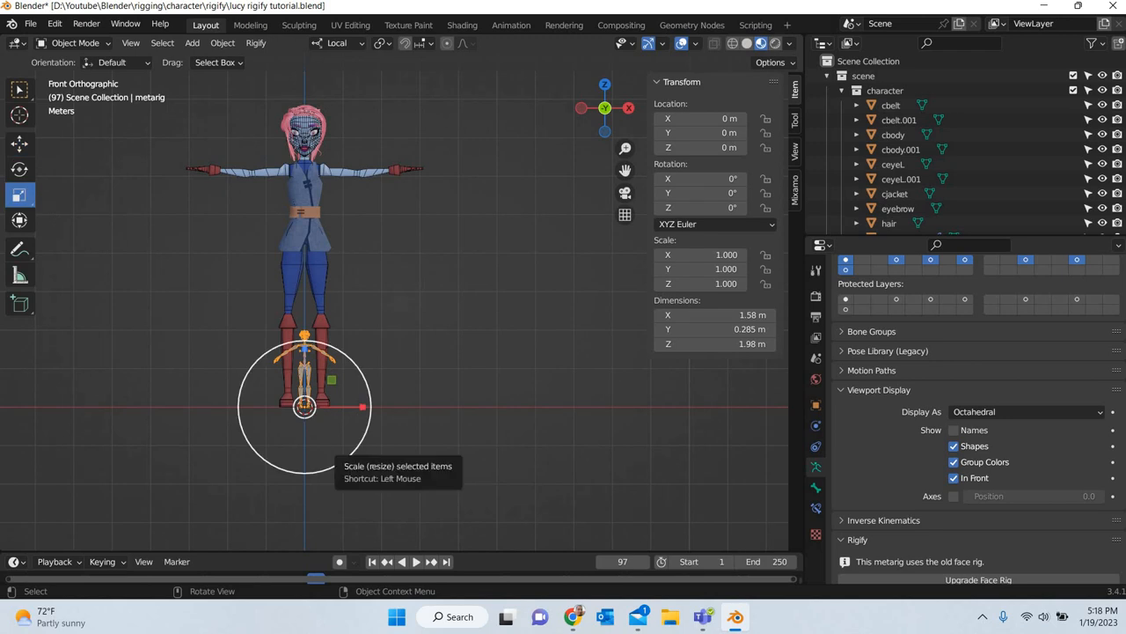
left_click_drag(352, 465, 469, 507)
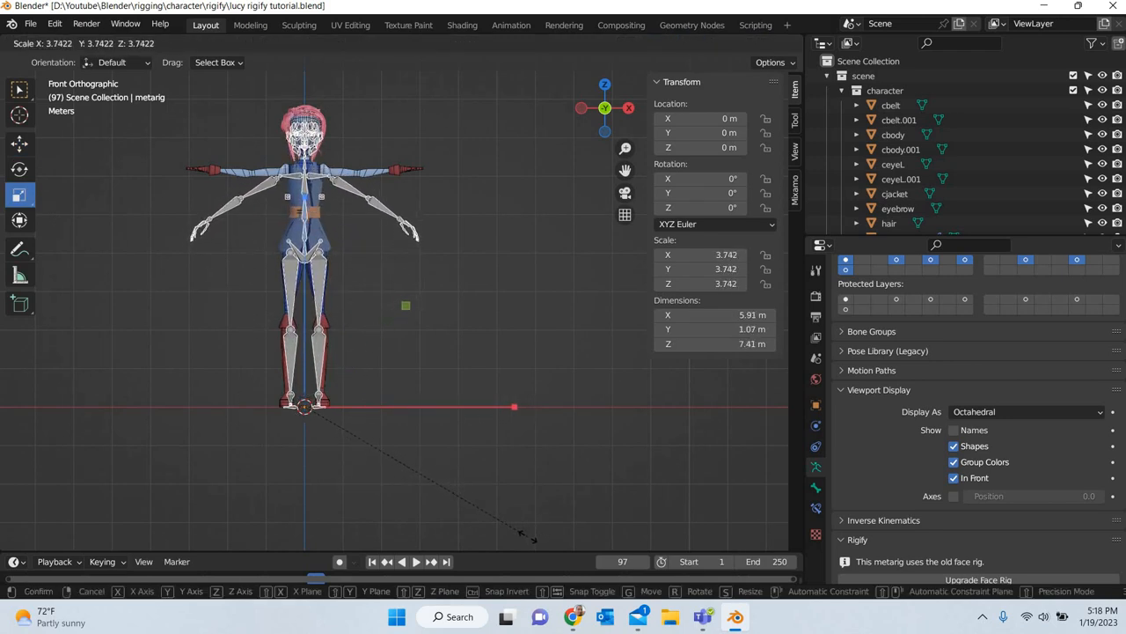
left_click(398, 356)
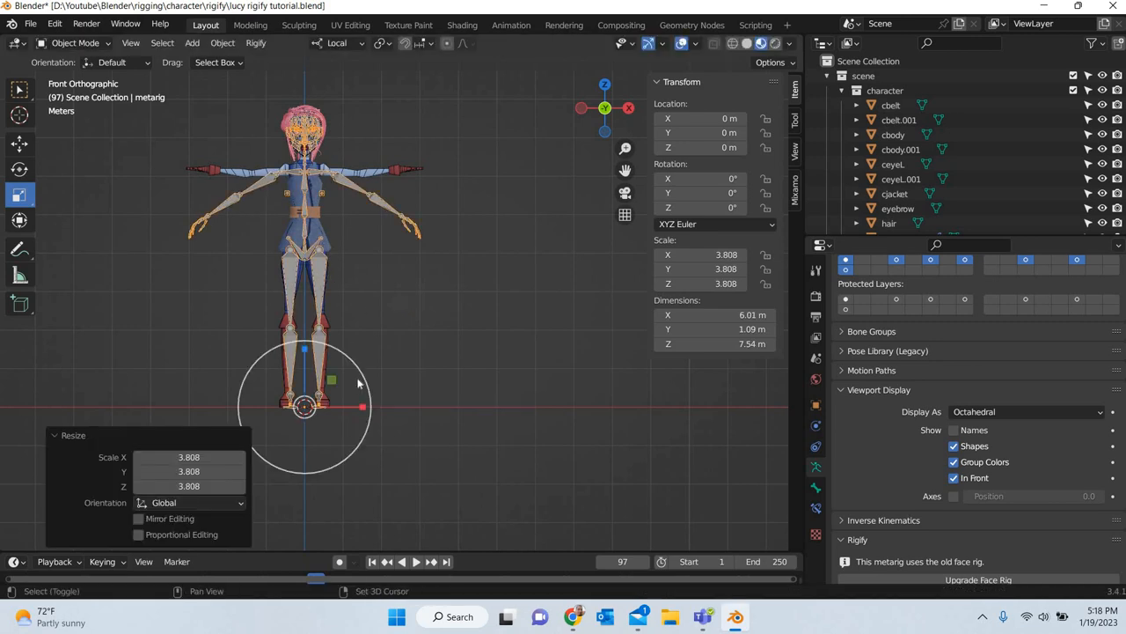
- Compare the metarig's hips and knees with the character's legs and scale the metarig up uniformly by a further factor of about 1.089
scroll(468, 289, "up", 6)
middle_click_drag(129, 210, 275, 69, "shift")
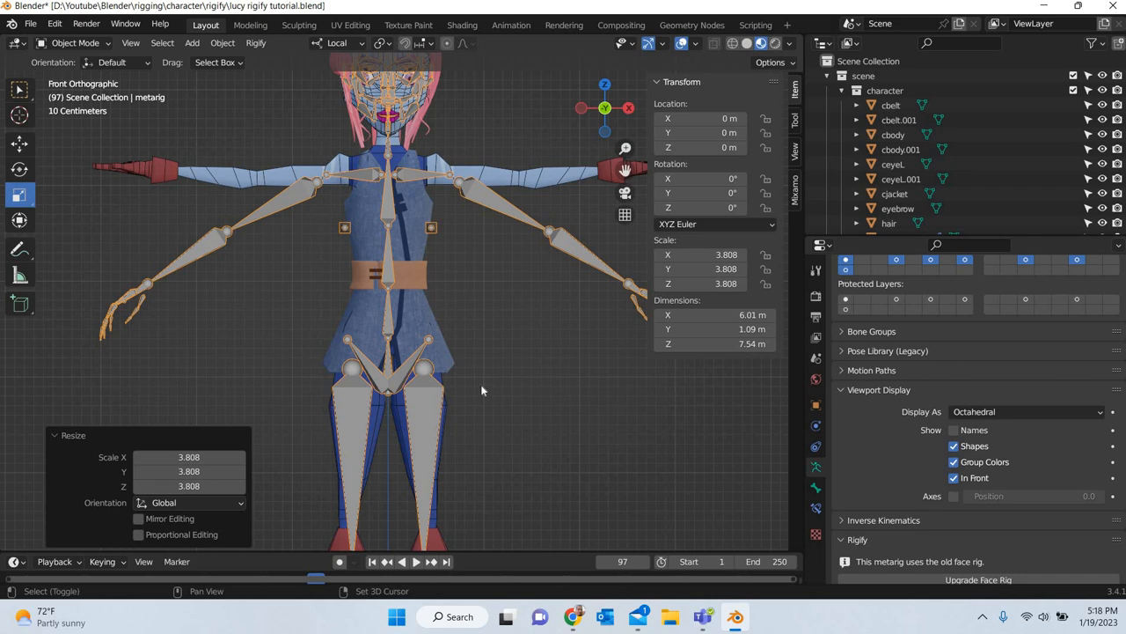
middle_click_drag(481, 390, 485, 272, "shift")
scroll(449, 439, "up", 4)
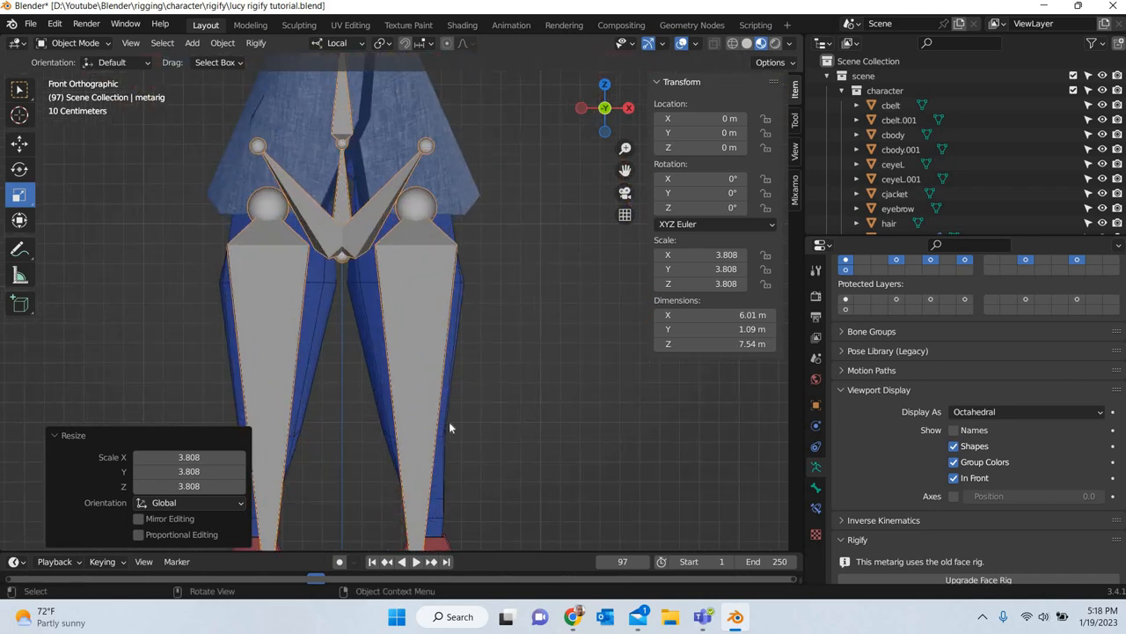
scroll(444, 455, "down", 5)
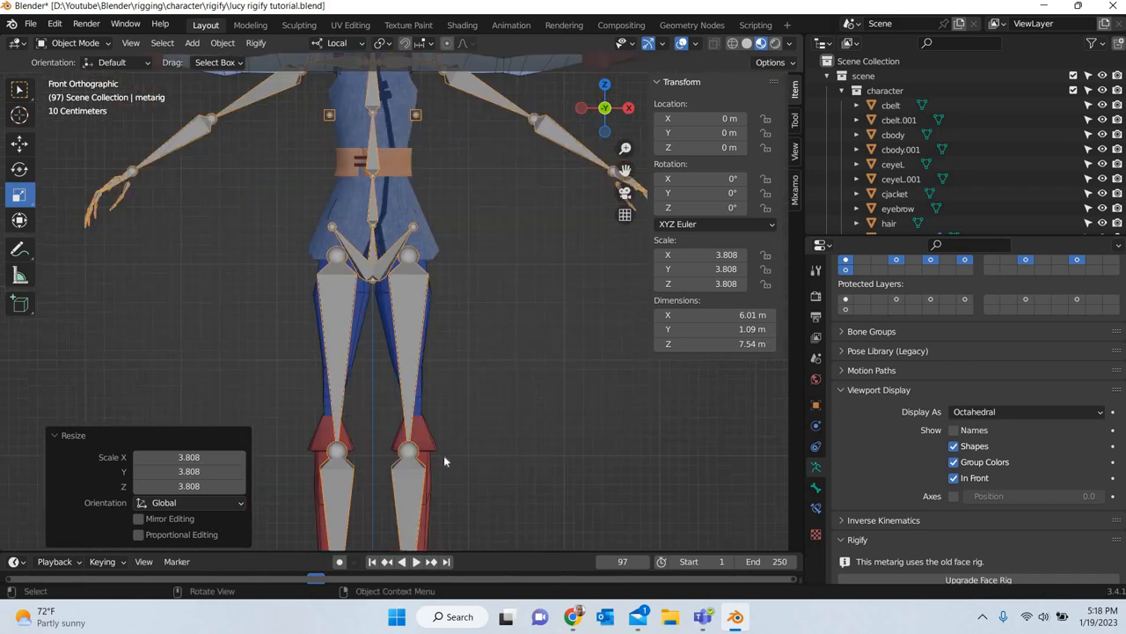
left_click_drag(421, 491, 432, 482)
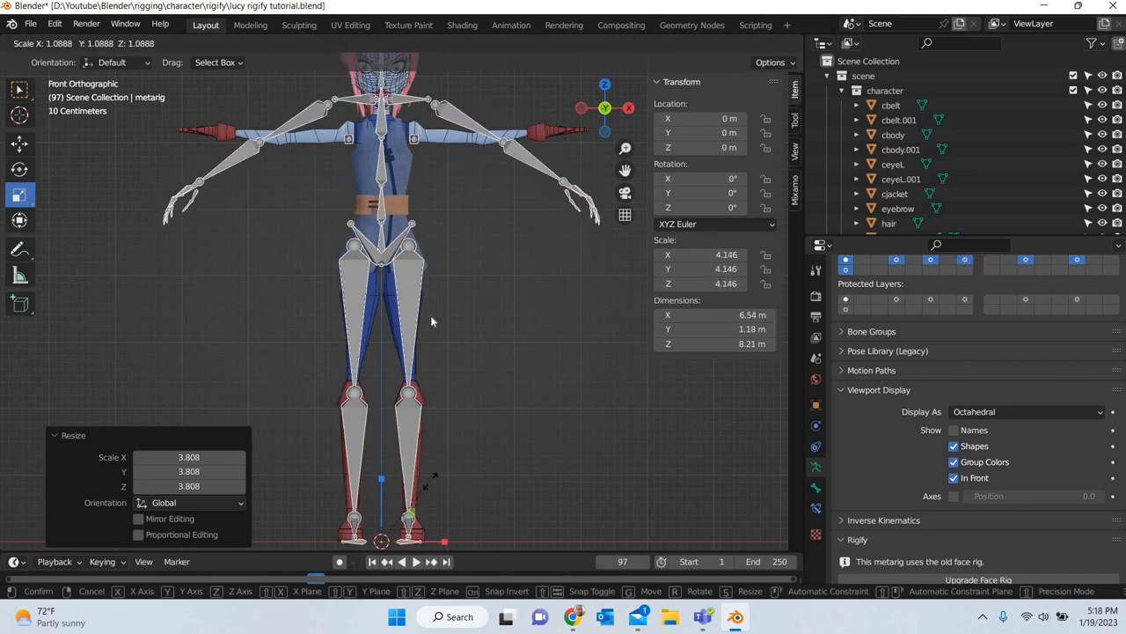
left_click_drag(431, 322, 429, 313)
scroll(343, 178, "up", 5)
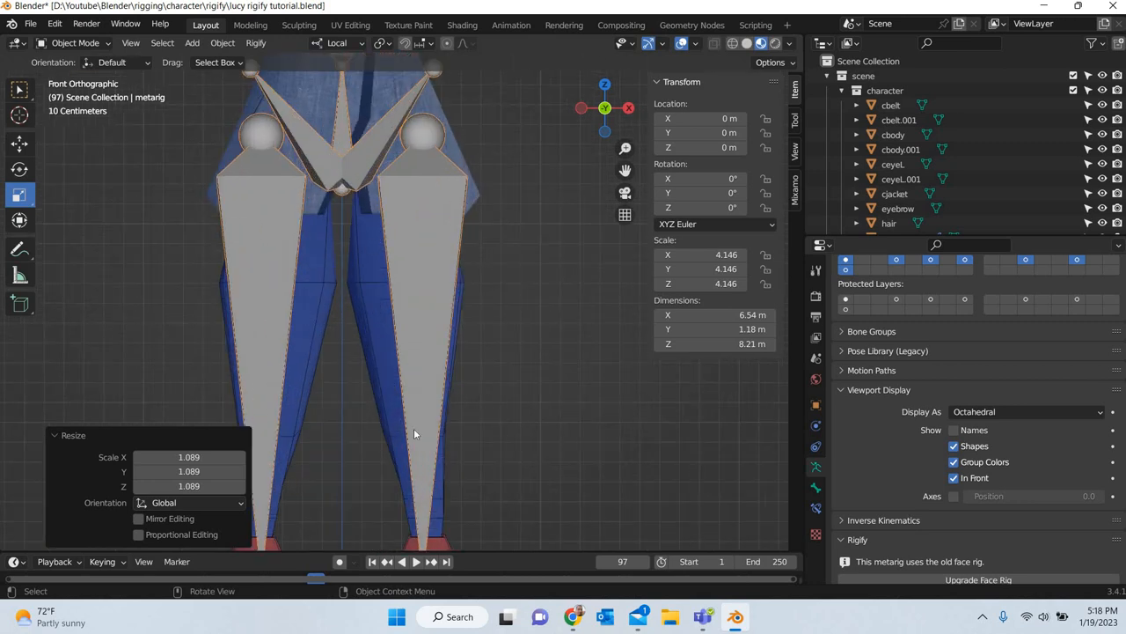
middle_click_drag(412, 462, 418, 430, "shift")
scroll(421, 300, "down", 2)
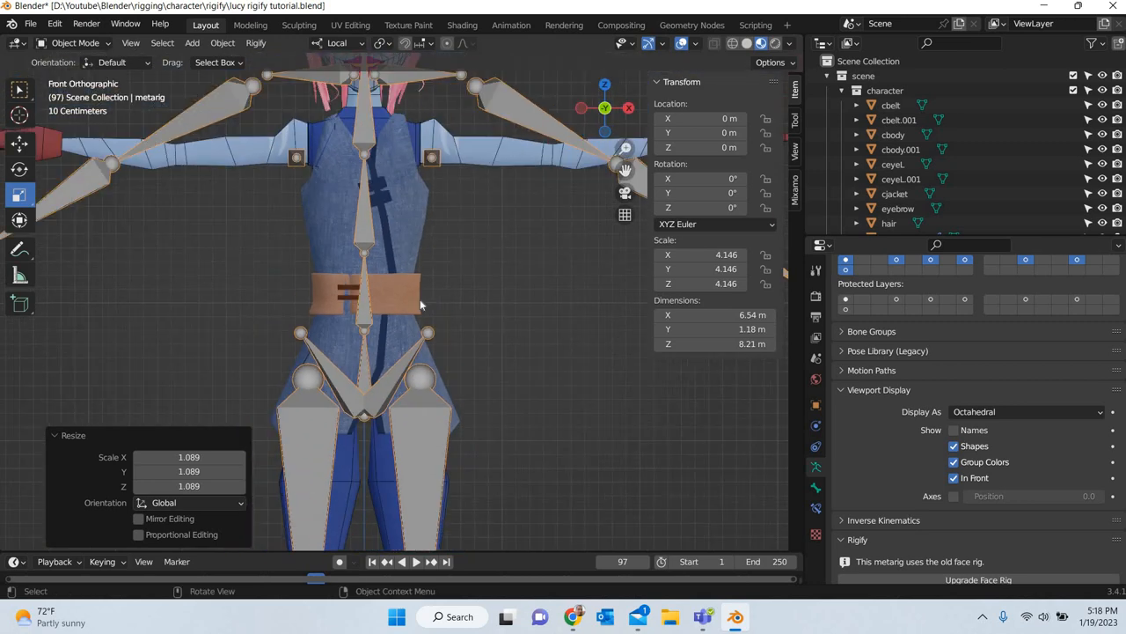
- Apply the metarig's scale in Object Mode
scroll(421, 304, "down", 1)
middle_click_drag(387, 188, 359, 347, "shift")
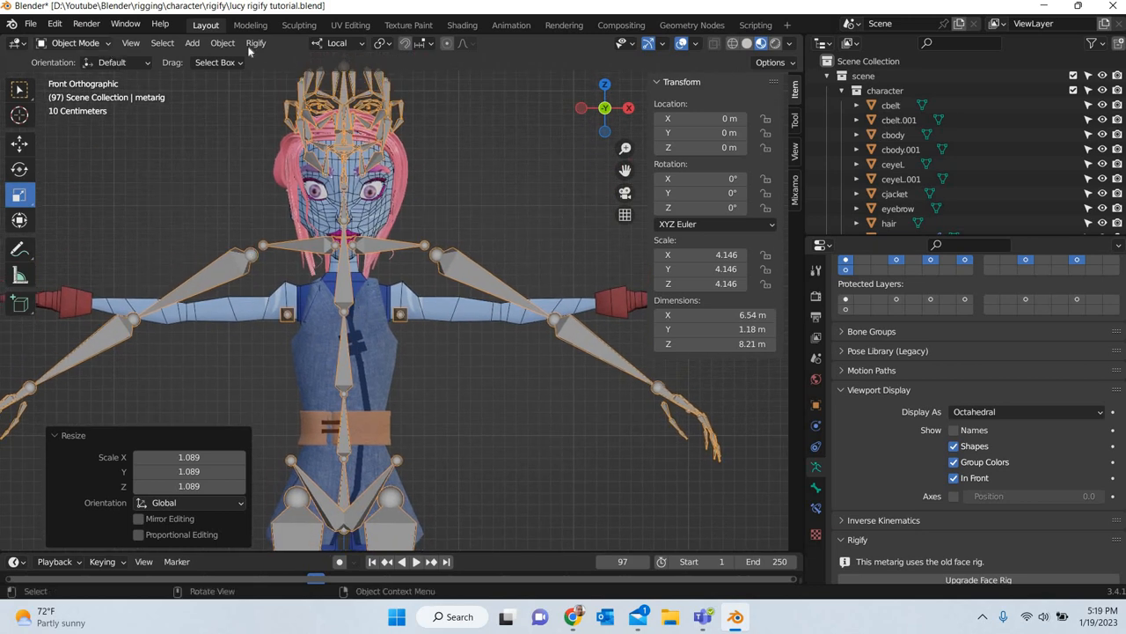
left_click(222, 42)
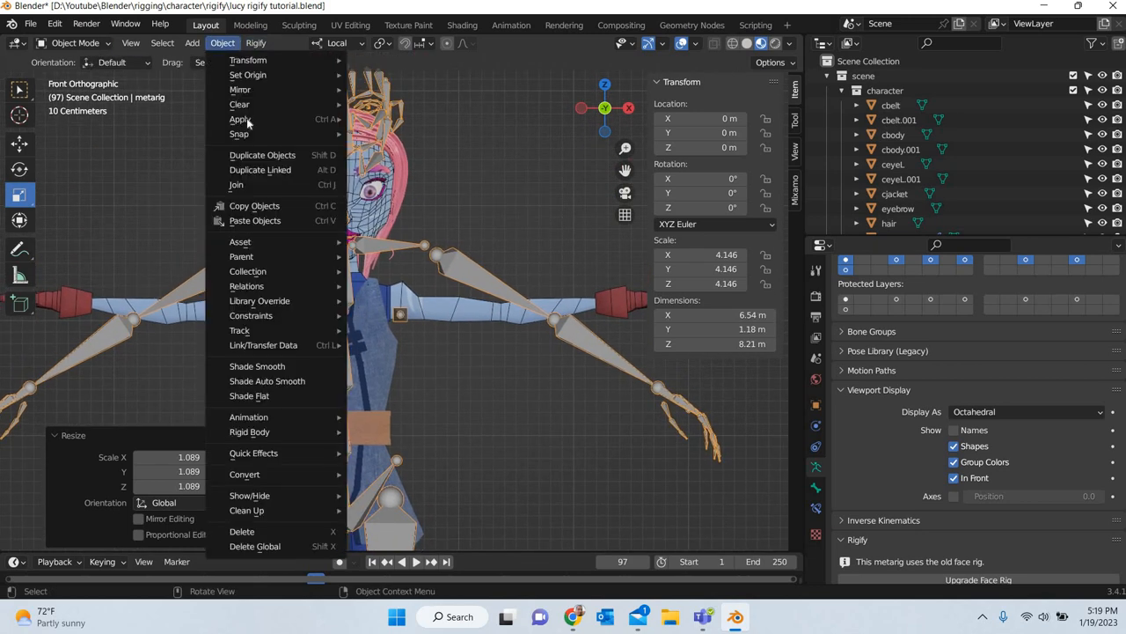
mouse_move(264, 119)
left_click(381, 148)
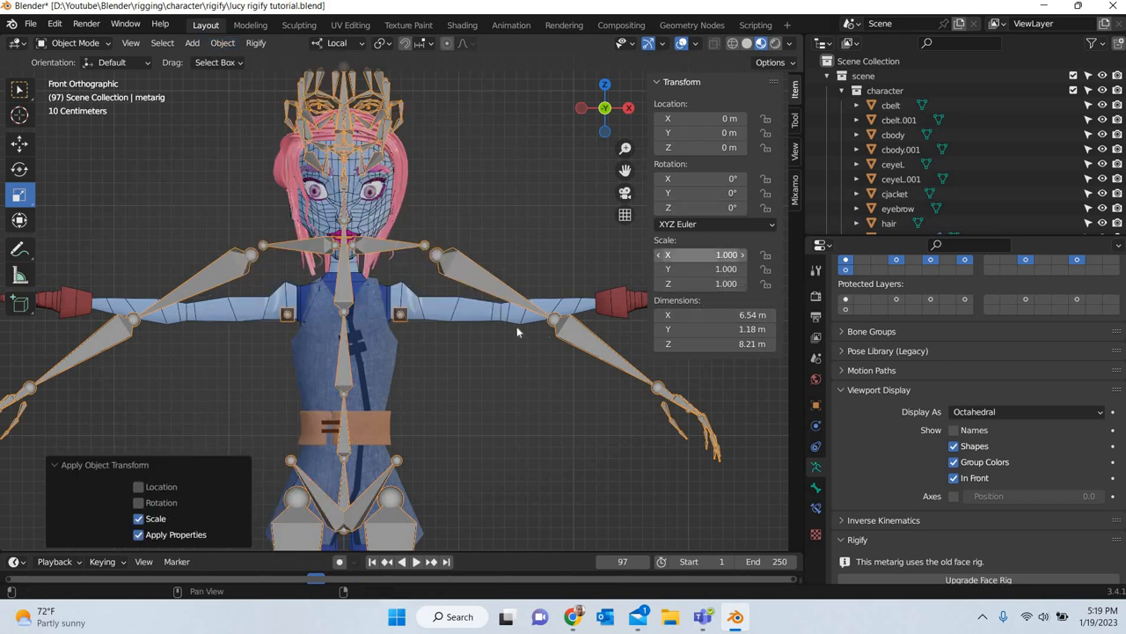
- Enter Edit Mode on the metarig and move the left knee joint about 0.01 m in X and 0.28 m up in Z
scroll(451, 479, "down", 4)
middle_click_drag(333, 426, 275, 135, "shift")
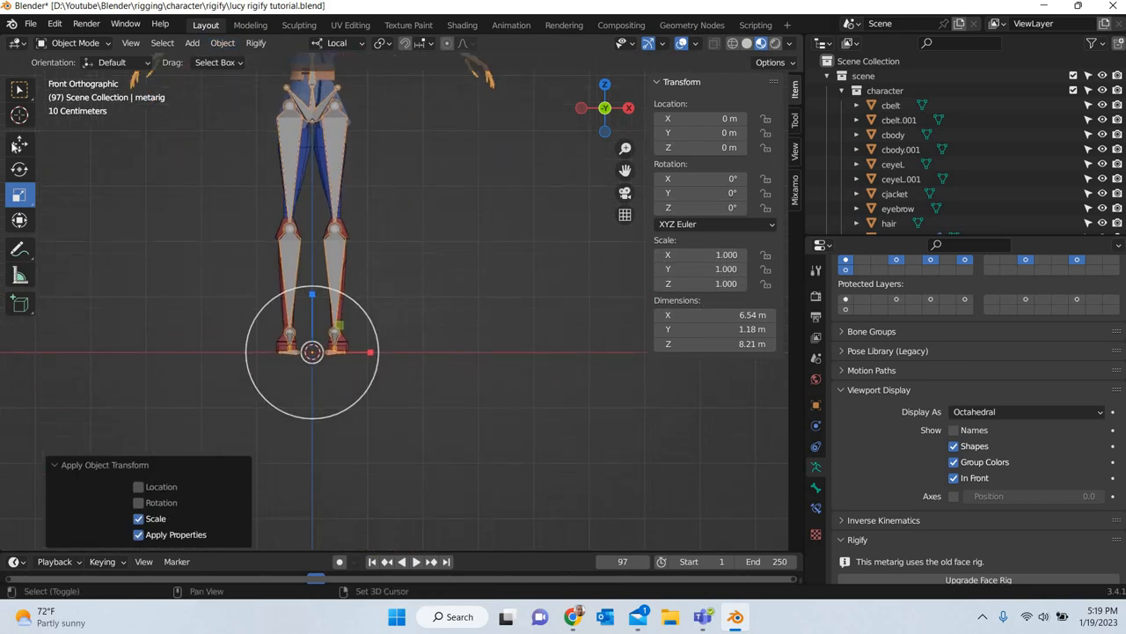
key("Tab")
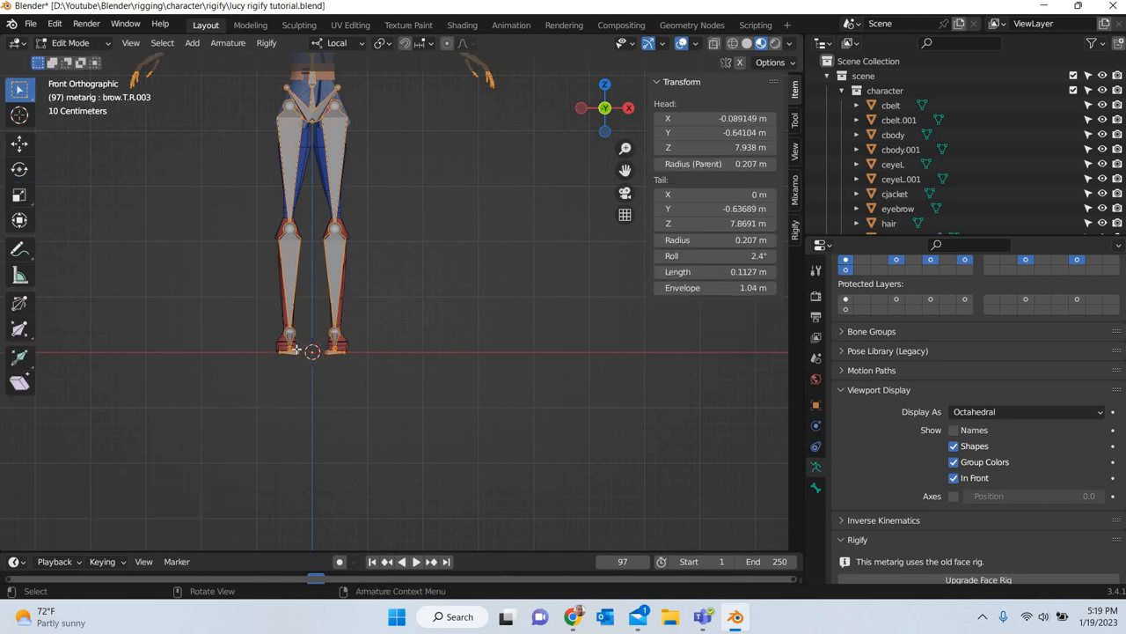
scroll(267, 209, "up", 5)
middle_click_drag(280, 204, 502, 438, "shift")
scroll(502, 437, "up", 3)
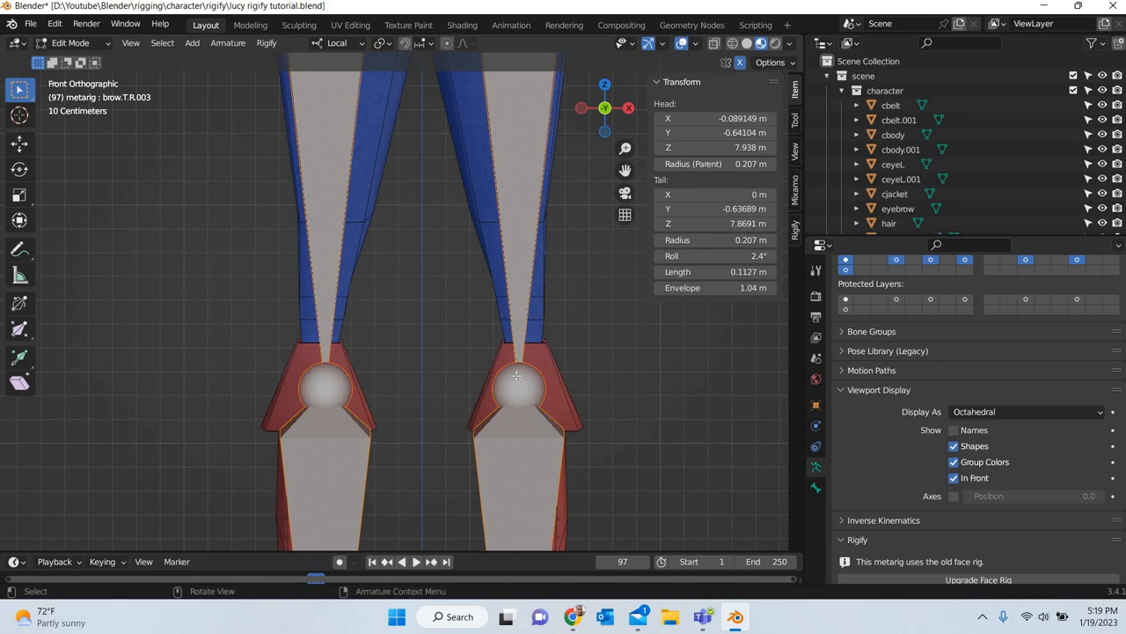
left_click(517, 376)
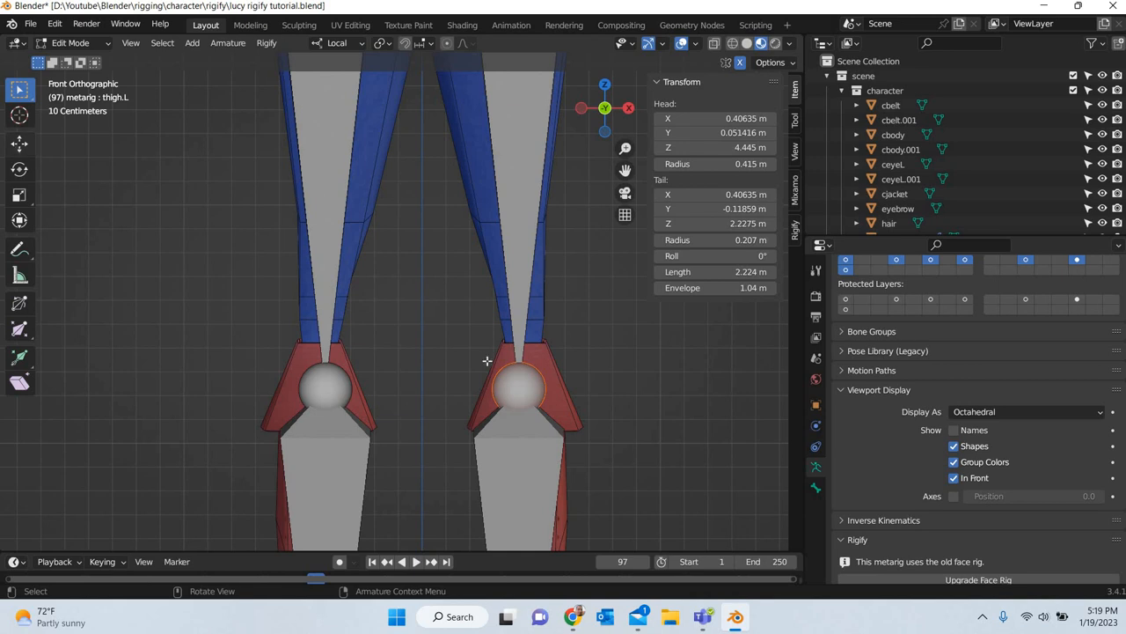
left_click(19, 144)
key("g")
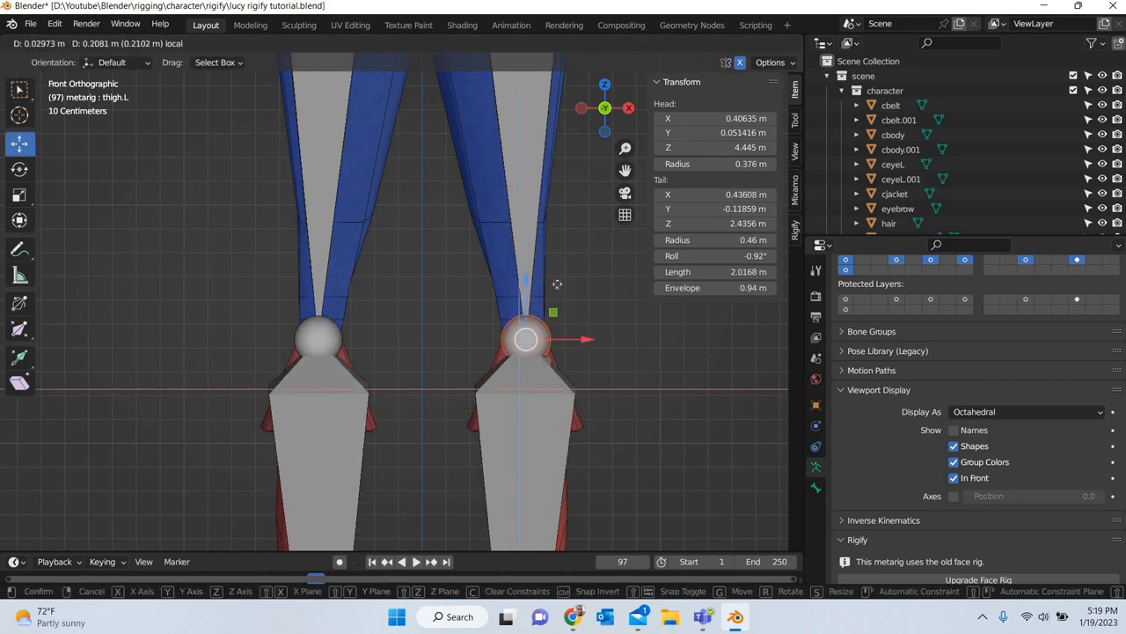
left_click(448, 136)
- Raise the metarig's base pelvis joint, where the spine and pelvis bones meet, by about 0.08 m
scroll(478, 344, "up", 6, "shift")
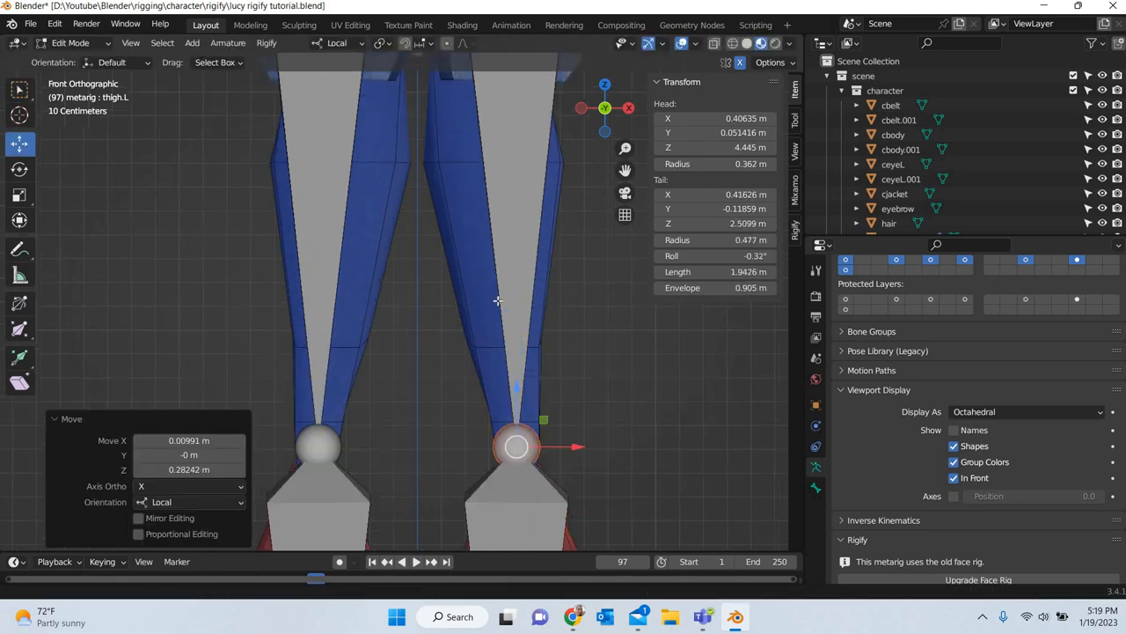
middle_click_drag(441, 265, 427, 357, "shift")
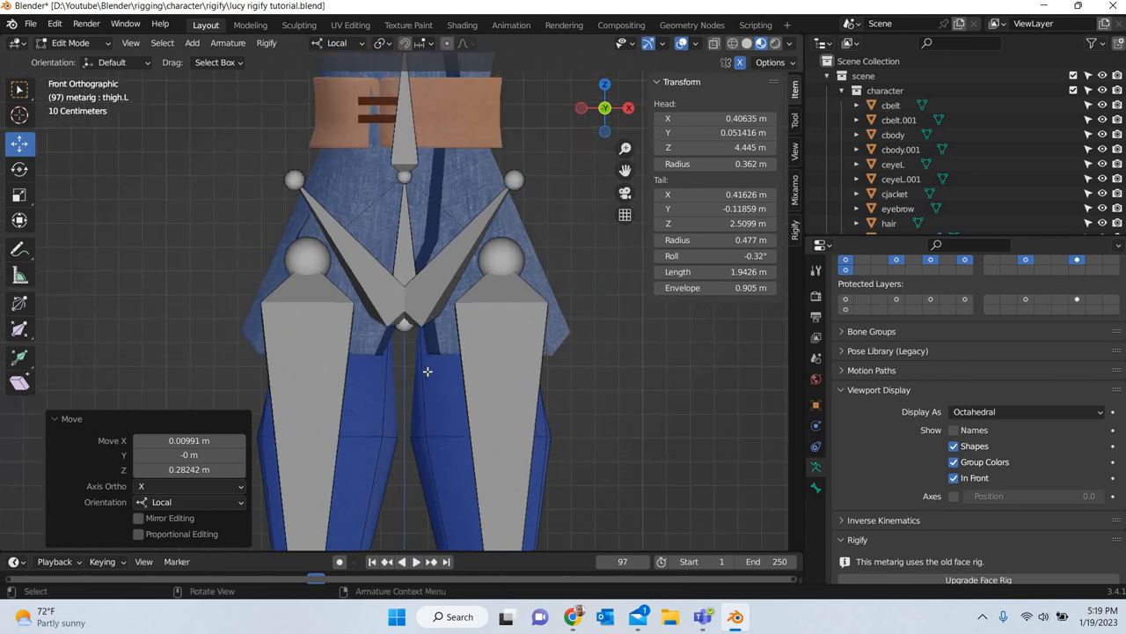
scroll(428, 373, "up", 1)
left_click_drag(429, 371, 408, 290)
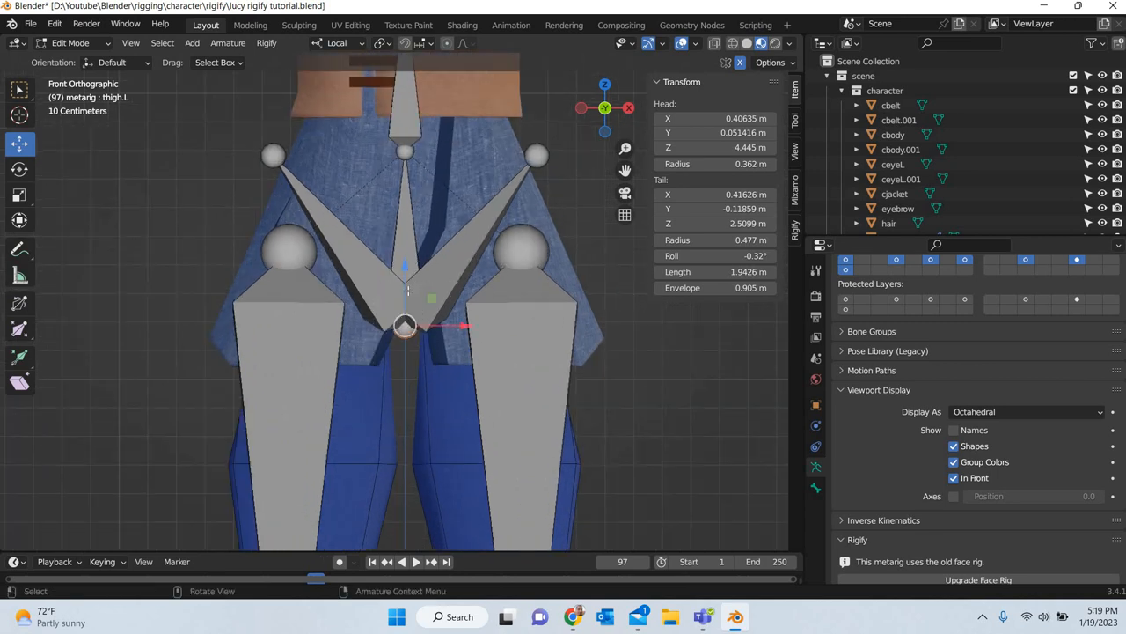
key("g")
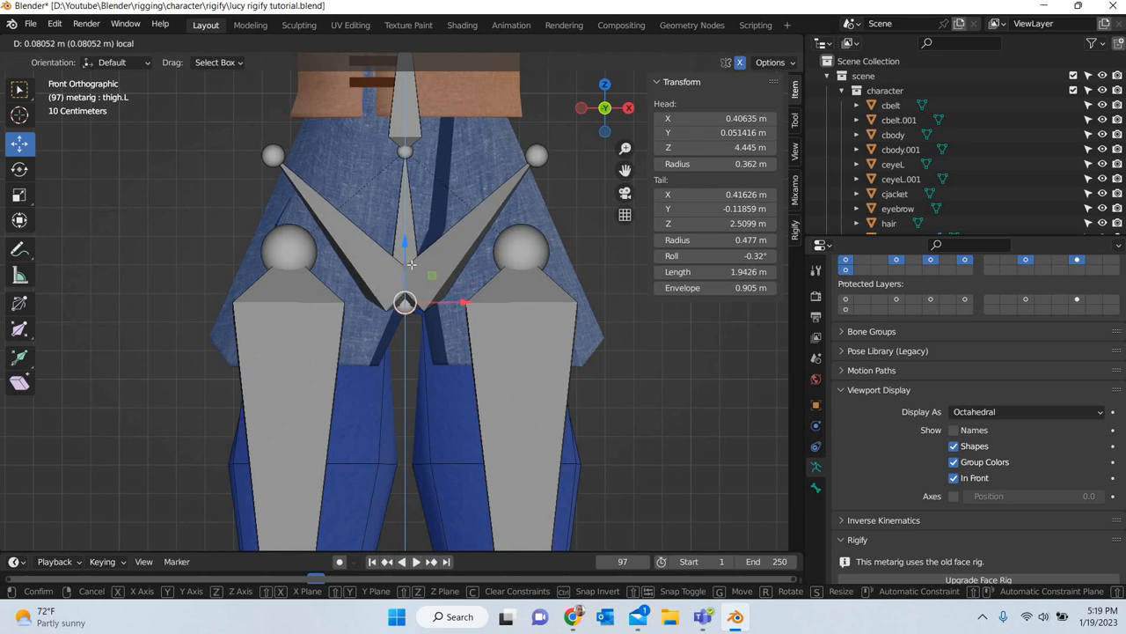
left_click(547, 153)
- Lower the outer tips of both pelvis bones to about 4.65 m in Z and move them inward about 0.08 m along X
left_click(536, 156)
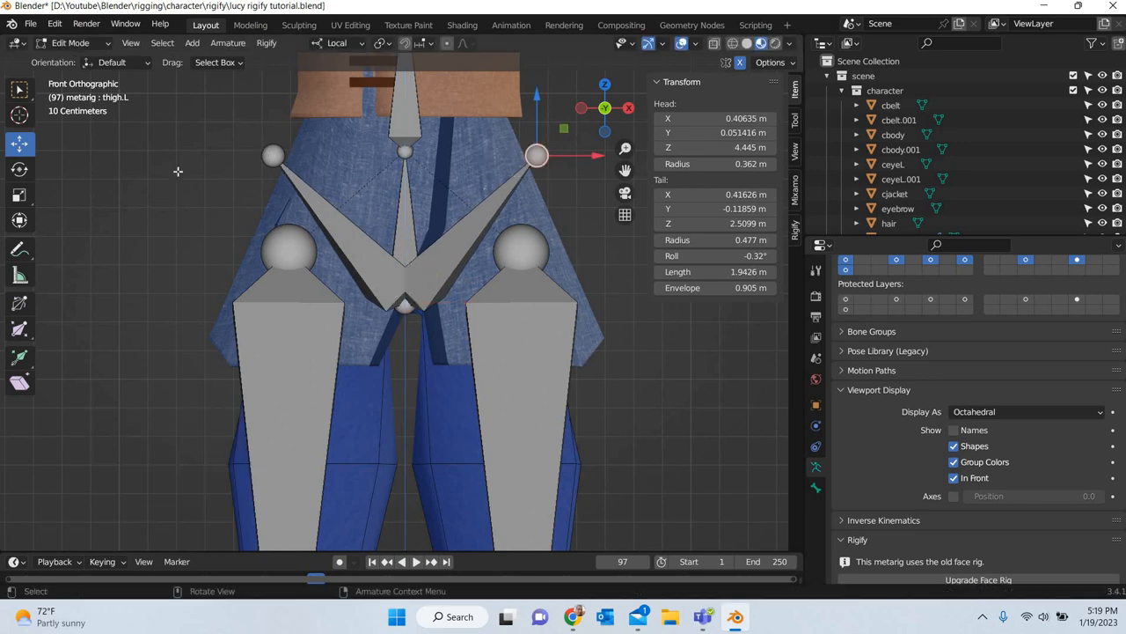
left_click(273, 156, "shift")
left_click(405, 157, "shift")
key("g")
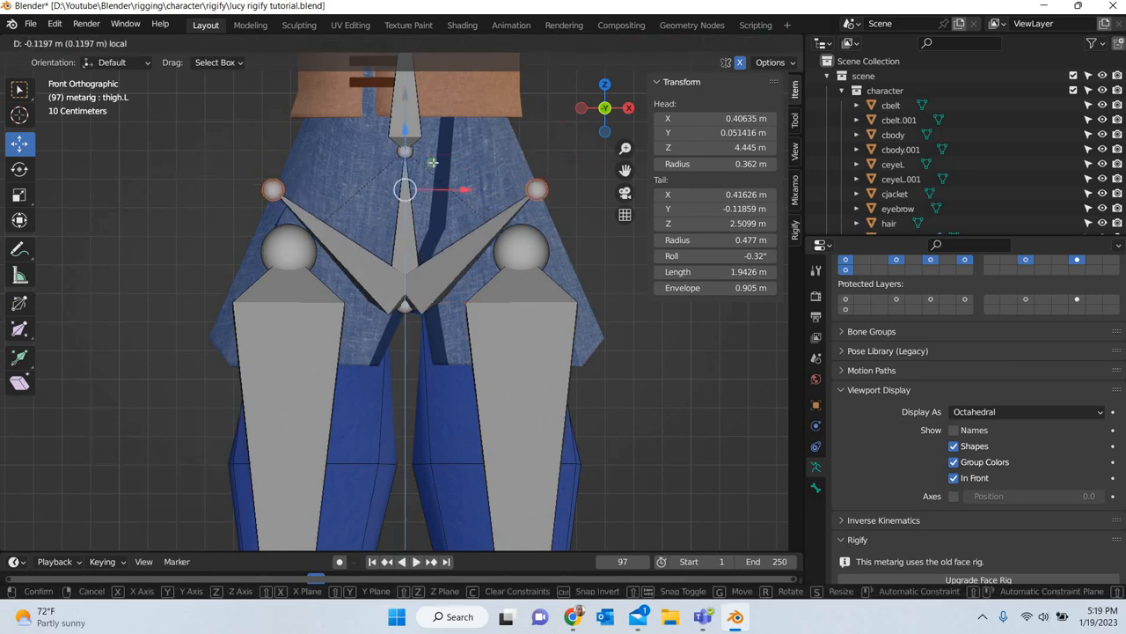
left_click(405, 192)
left_click(540, 195)
key("g")
key("x")
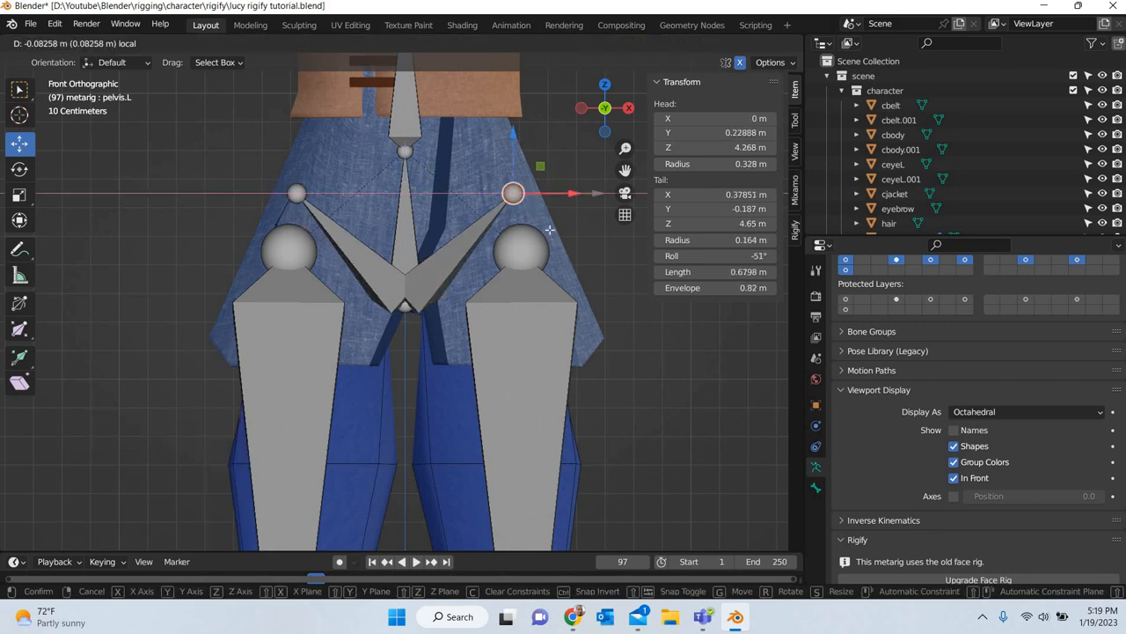
left_click(518, 231)
- Move the head of the left thigh bone inward about 0.114 m along X
left_click(561, 252)
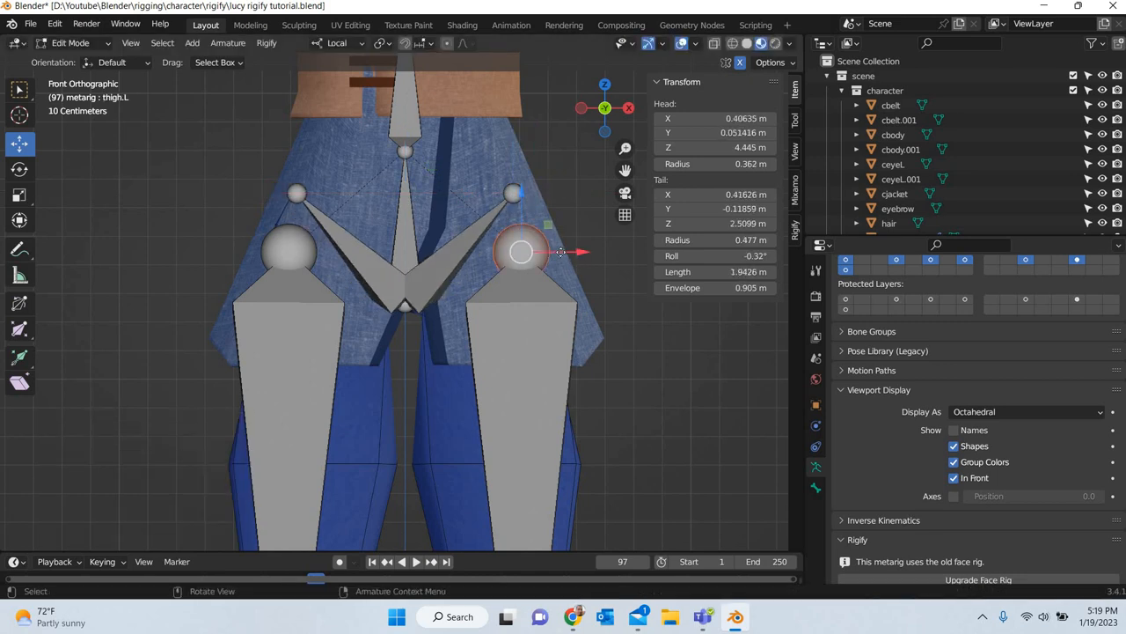
key("g")
key("x")
left_click(400, 310)
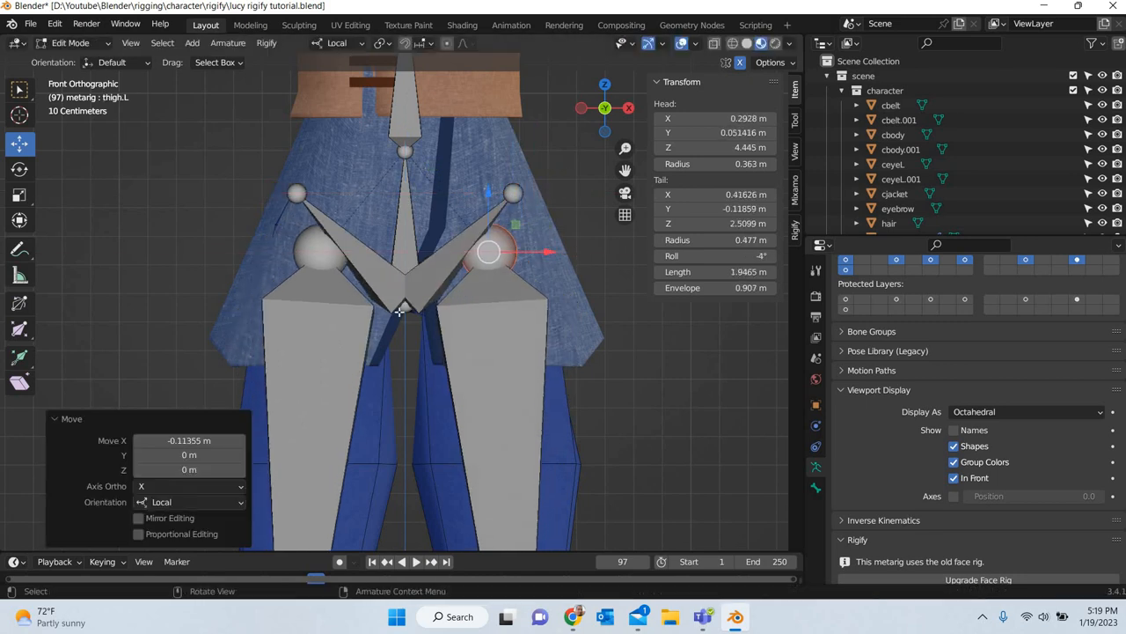
left_click(441, 306)
key("g")
key("x")
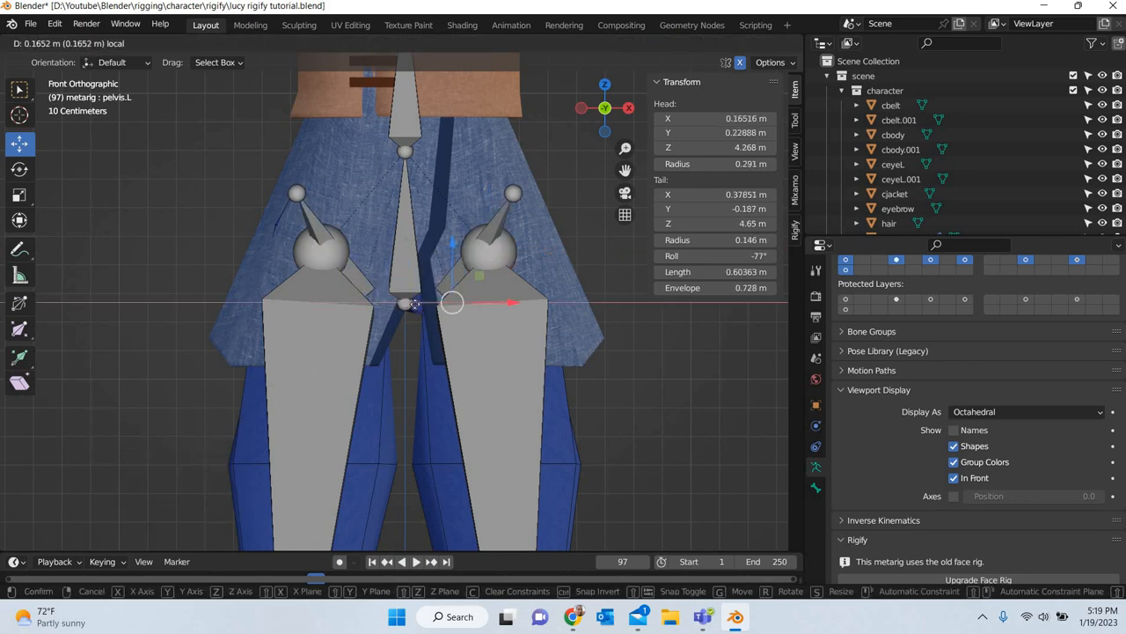
right_click(417, 329)
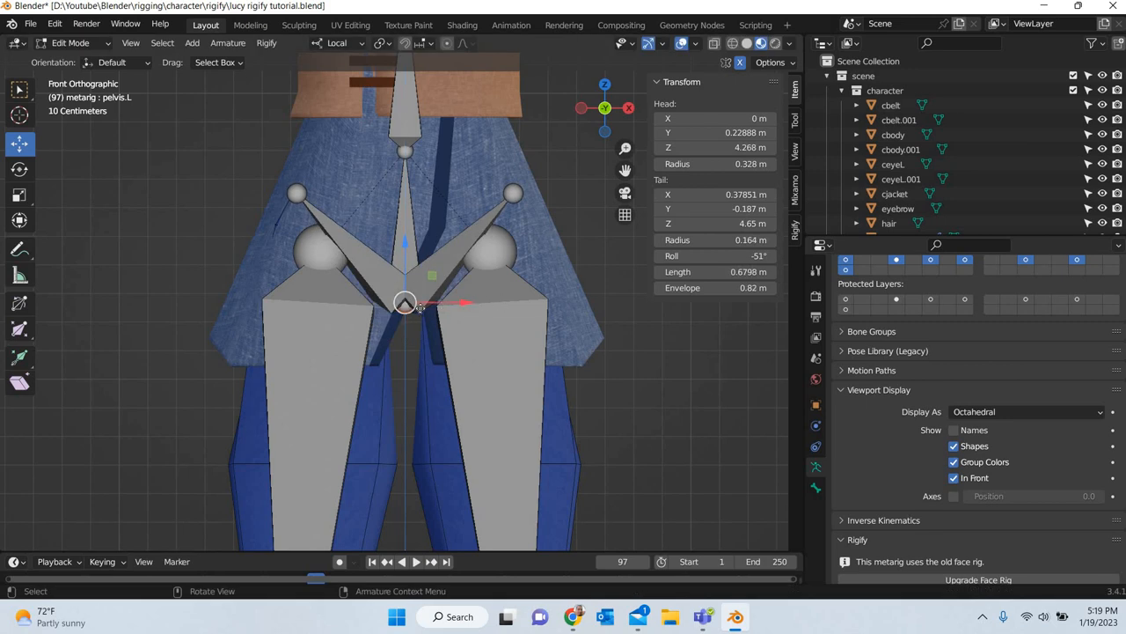
key("g")
right_click(405, 276)
key("g")
right_click(385, 274)
- Lower the first spine joint below the belt by about 0.072 m along Z
middle_click_drag(406, 122, 388, 239, "shift")
left_click(385, 264)
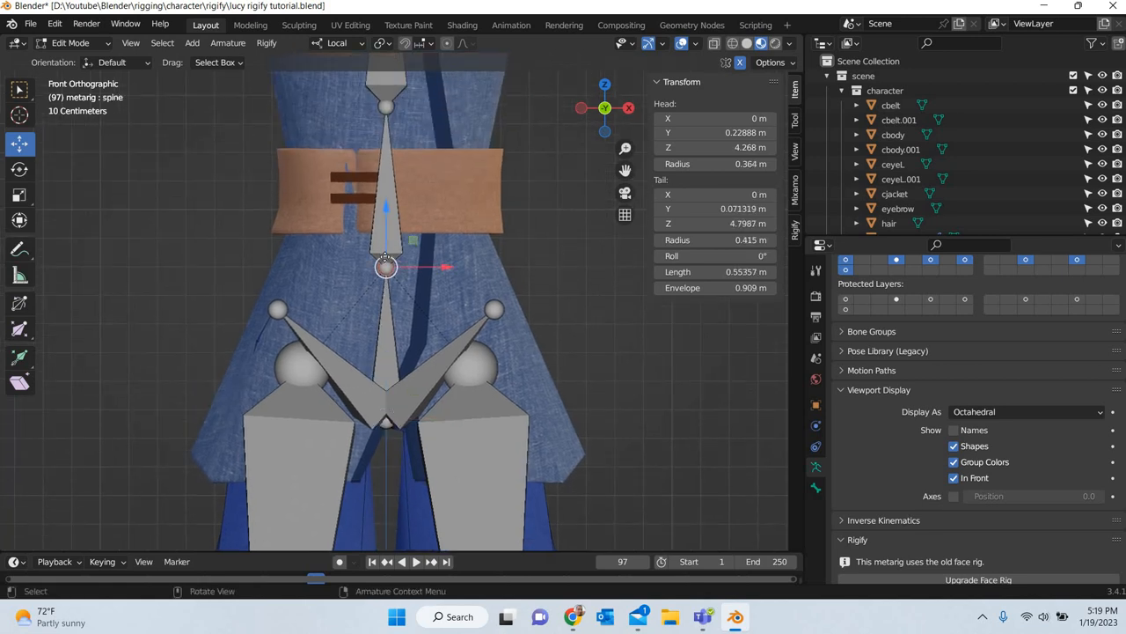
key("g")
key("z")
left_click(362, 287)
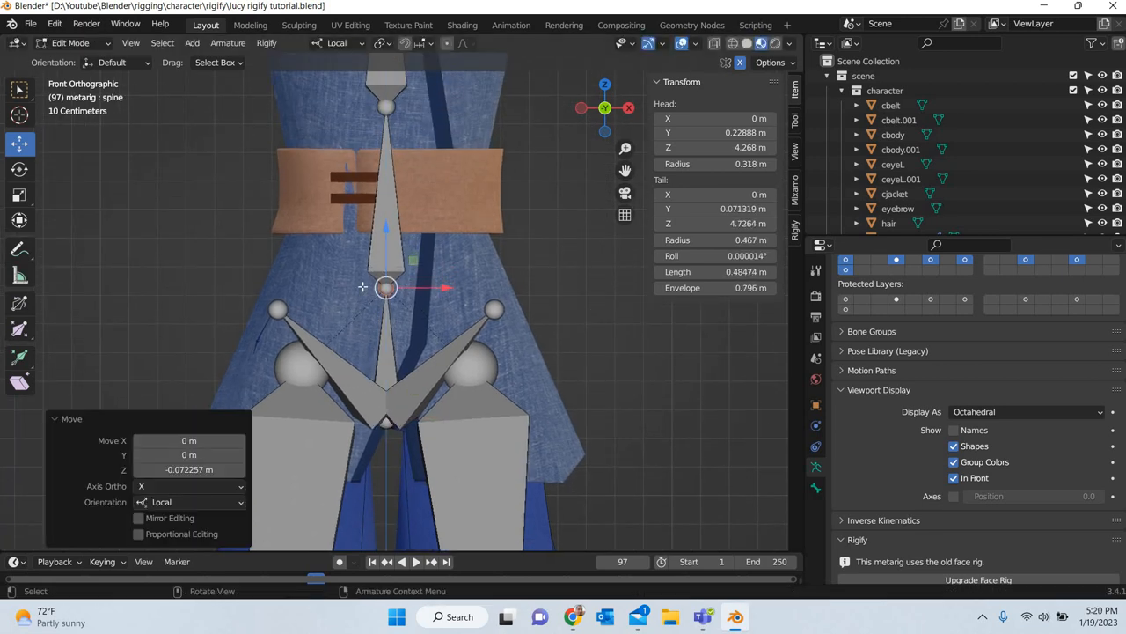
- Lower the spine joint just above the belt along Z to about 5.25 m
middle_click_drag(363, 330, 366, 510, "shift")
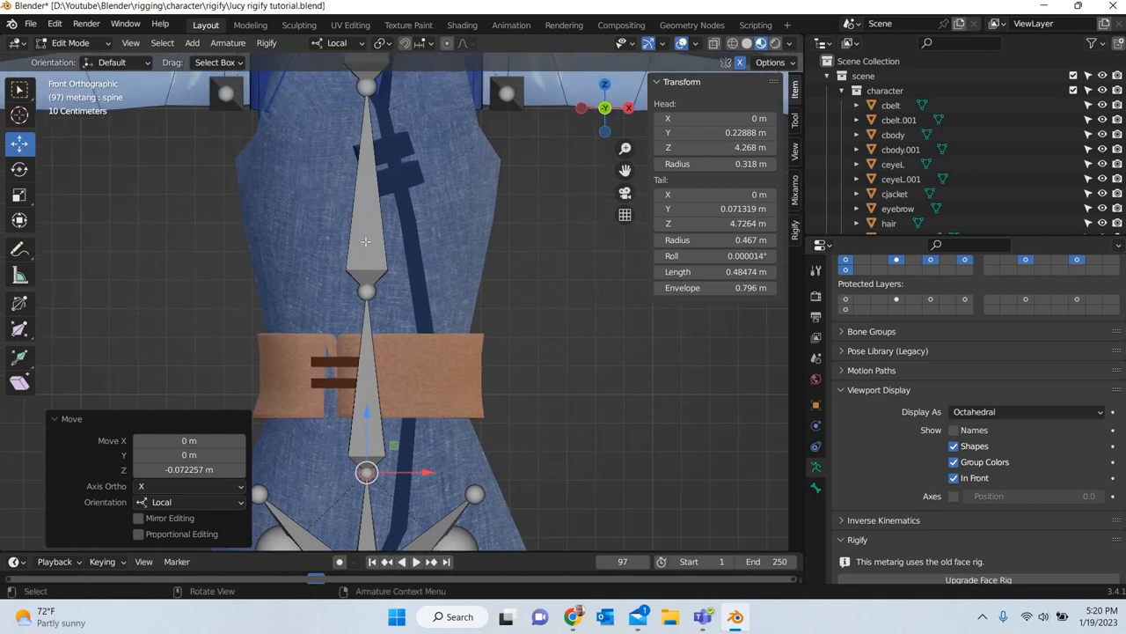
left_click(367, 285)
key("g")
key("z")
left_click(387, 246)
- Lower the chest spine joint by about 0.254 m along Z
middle_click_drag(364, 108, 357, 271, "shift")
left_click(357, 255)
key("g")
key("z")
left_click(500, 272)
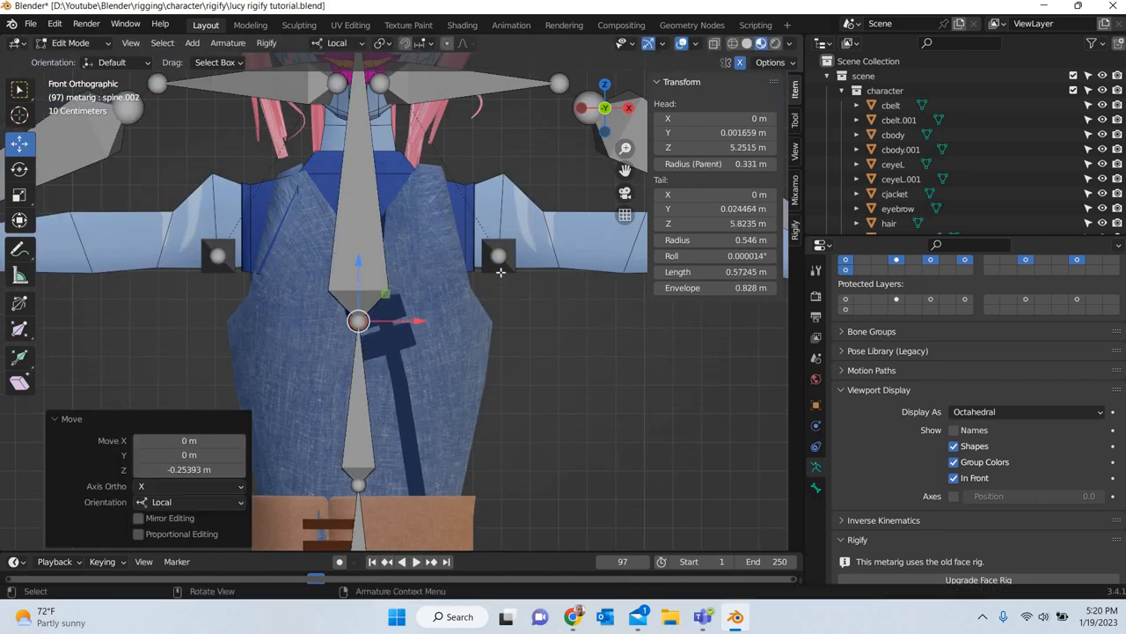
- Move the left breast bone about 0.225 m inward and 0.175 m down, constrained to the XZ plane
left_click(498, 255)
key("g")
key("shift+y")
key("shift+y")
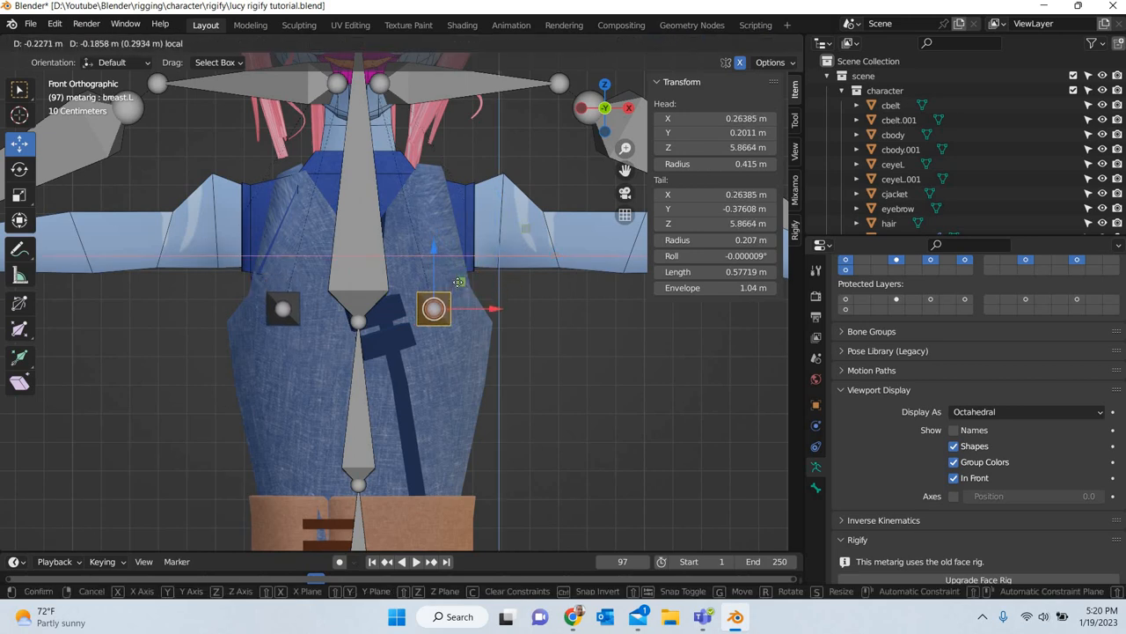
left_click(405, 376)
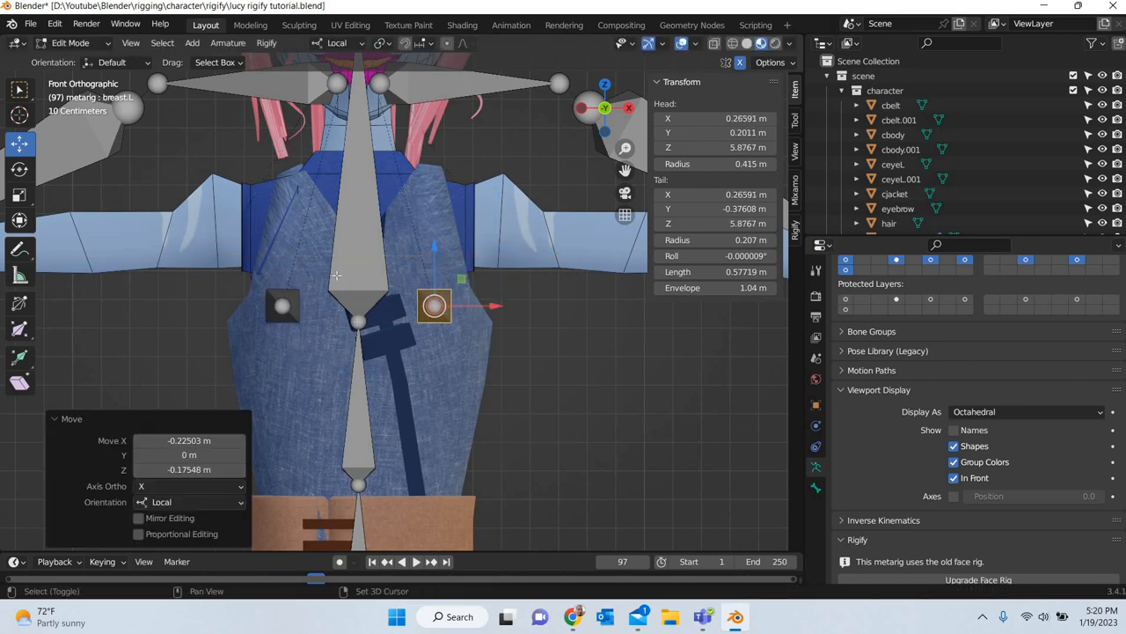
- Select the head, face and shoulder bones together and lower them about 0.505 m along Z onto the character's head and shoulders
scroll(459, 395, "up", 5, "shift")
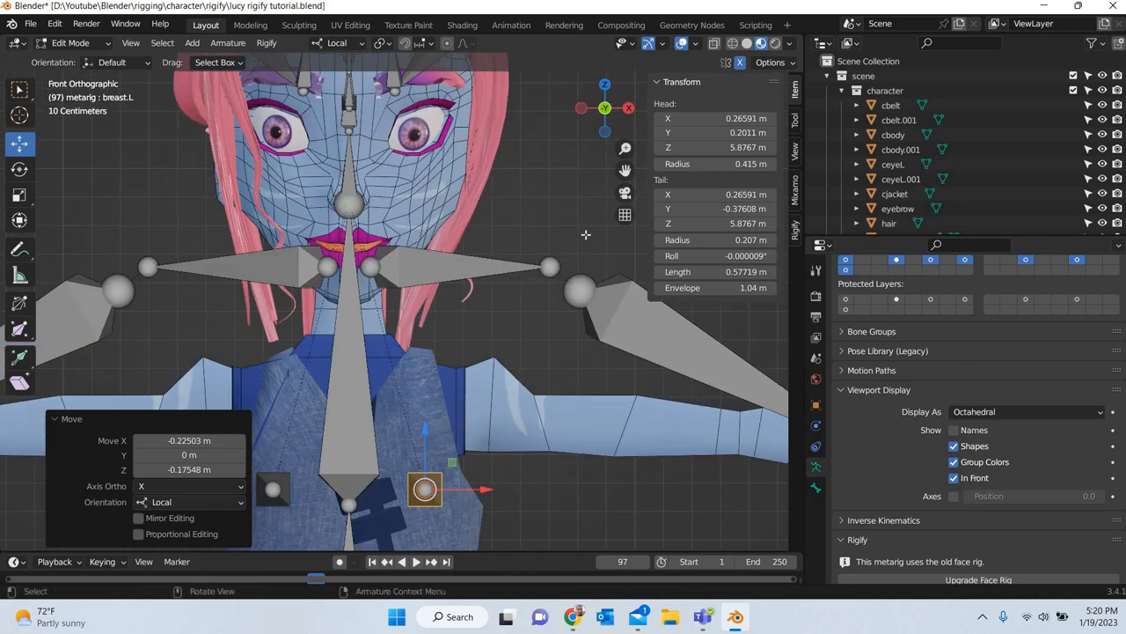
scroll(531, 323, "down", 3)
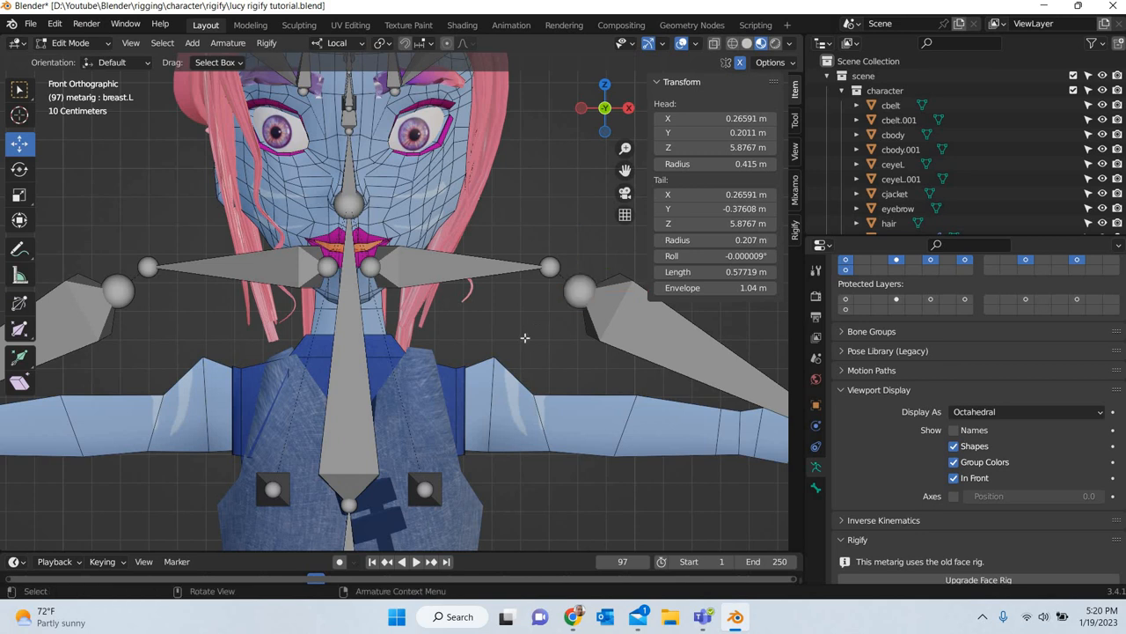
scroll(482, 162, "down", 1)
scroll(350, 201, "down", 2)
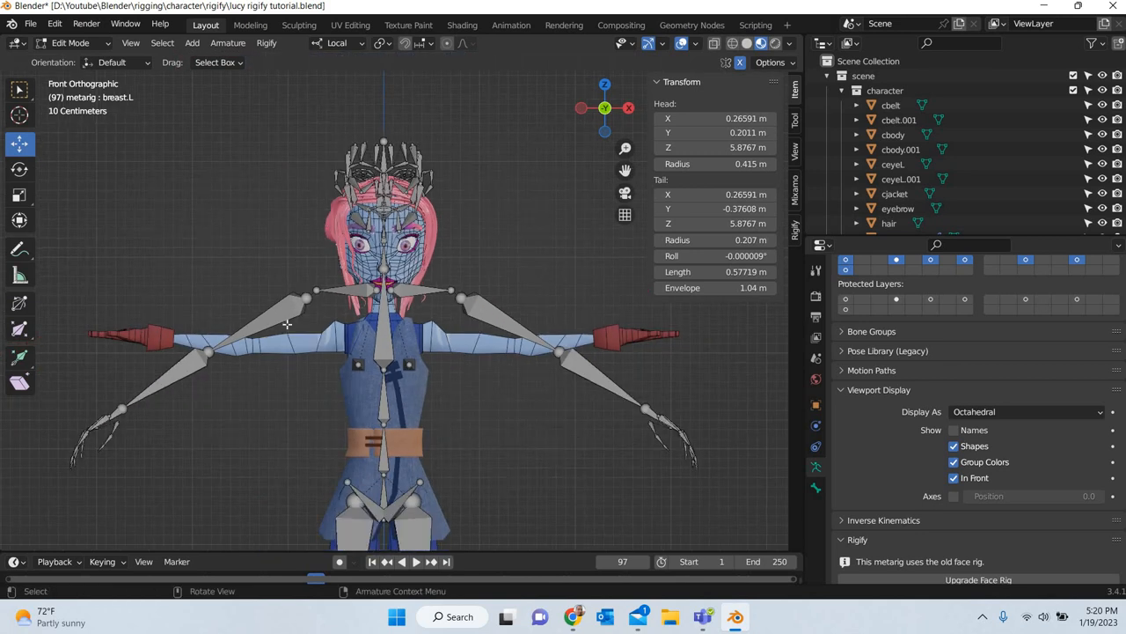
mouse_move(510, 112)
left_mouse_down()
mouse_move(296, 270)
mouse_move(285, 326)
left_mouse_up()
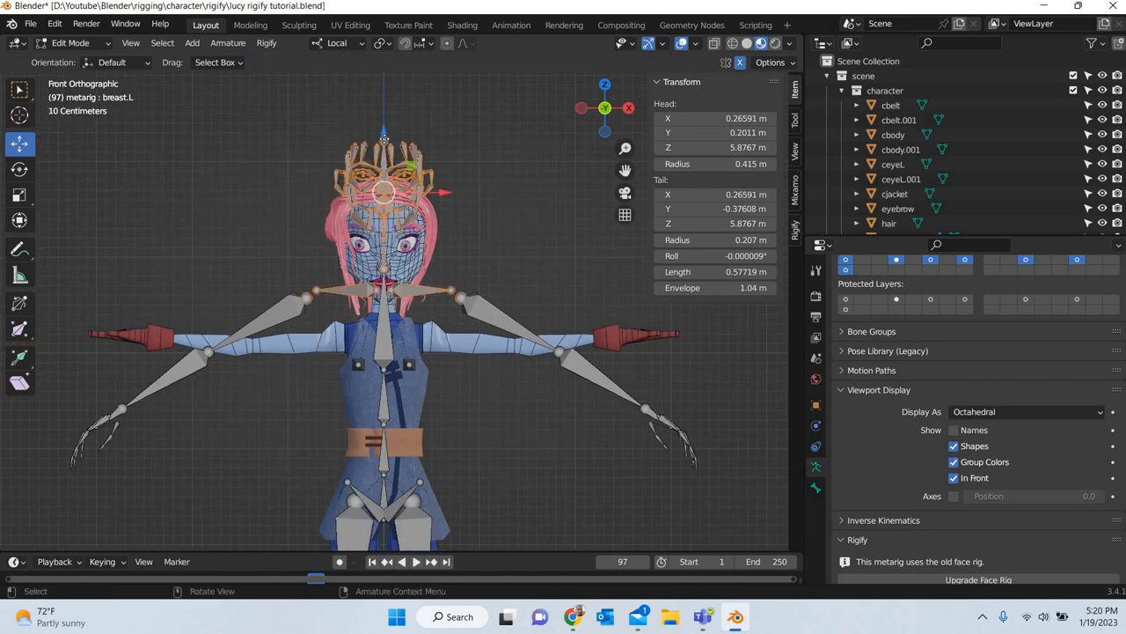
left_click_drag(385, 163, 383, 181)
left_click(406, 409)
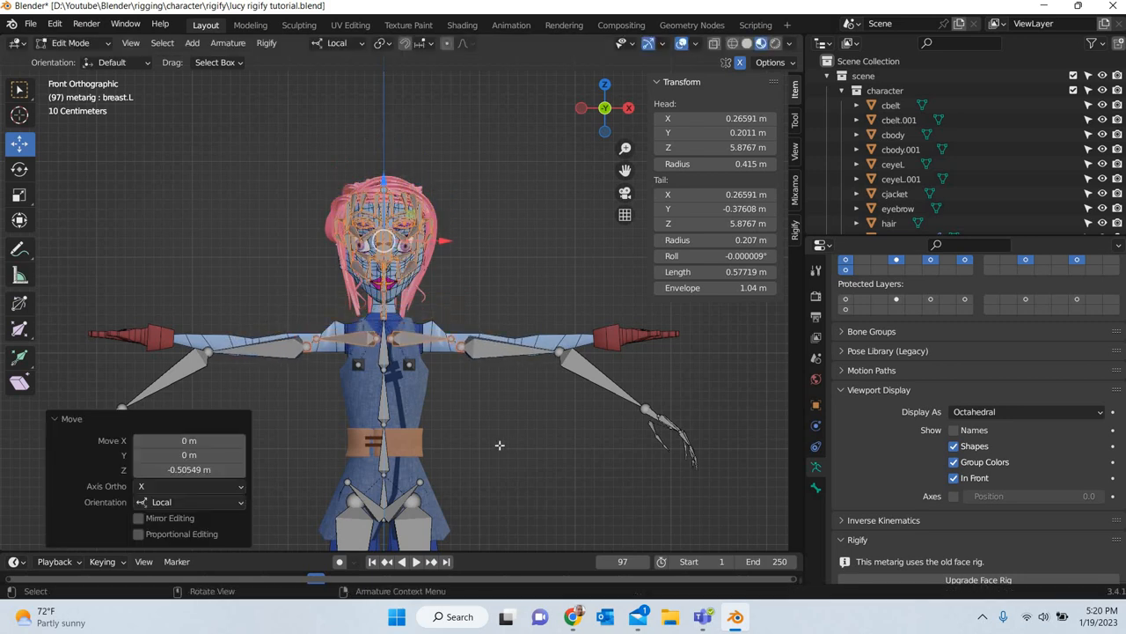
- Try to rotate the left elbow joint by about -21.2° around its local Y axis
middle_click_drag(530, 458, 228, 444, "shift")
scroll(314, 316, "up", 3)
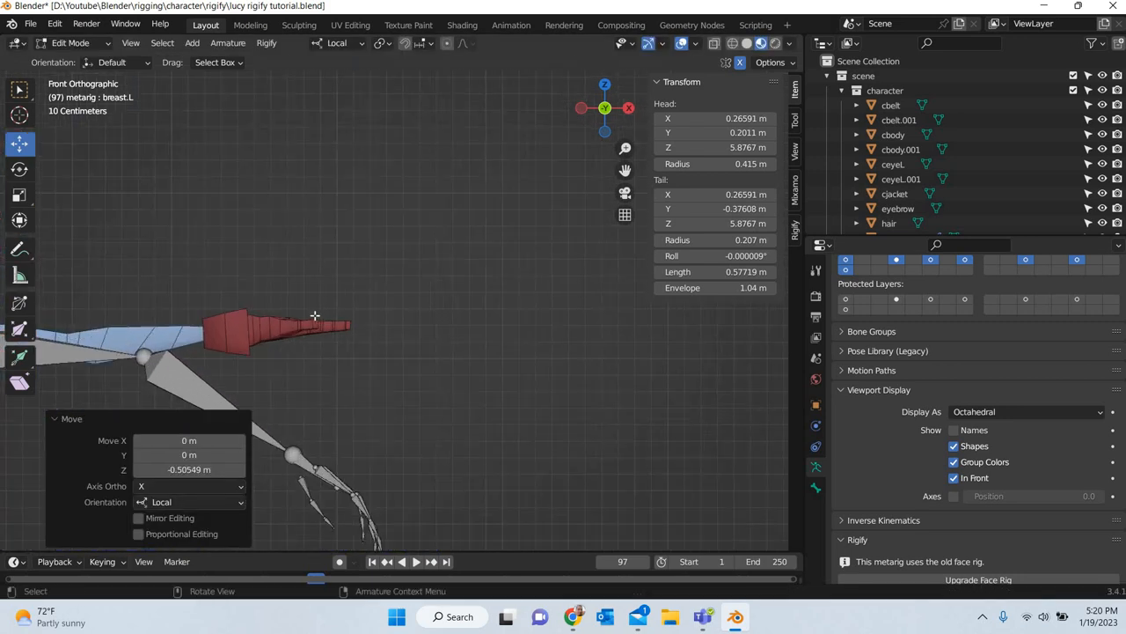
middle_click_drag(152, 361, 261, 286, "shift")
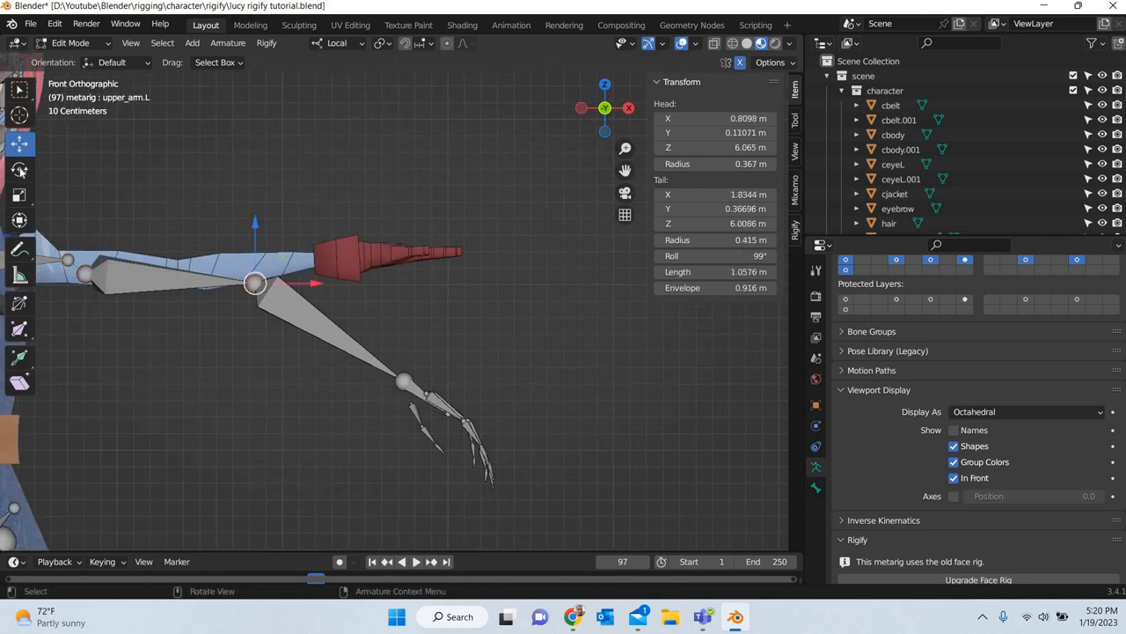
key("shift+space")
key("r")
left_click_drag(305, 266, 301, 239)
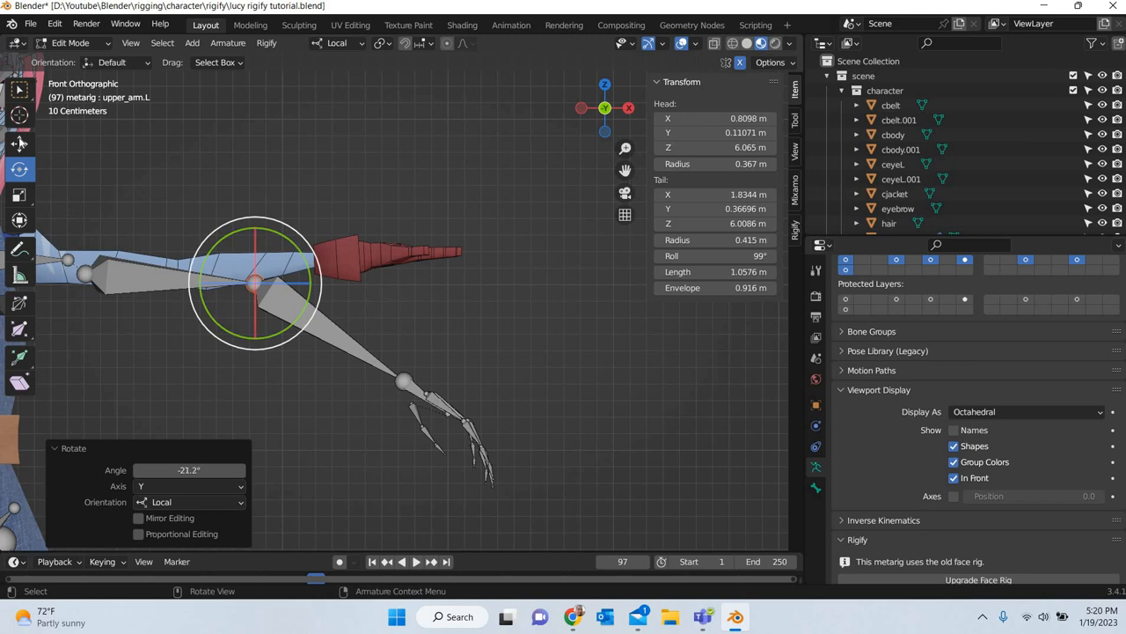
- Select all left hand bones and move them about 0.253 m inward along X and 0.756 m up along Z onto the character's wrist
left_click_drag(556, 354, 374, 526)
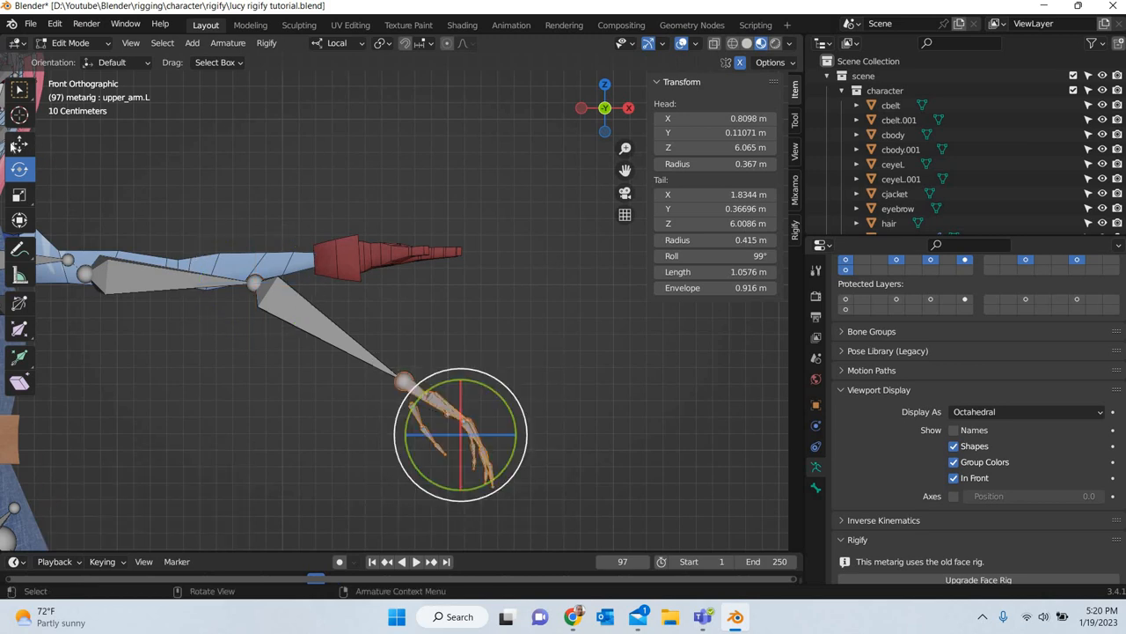
left_click(12, 145)
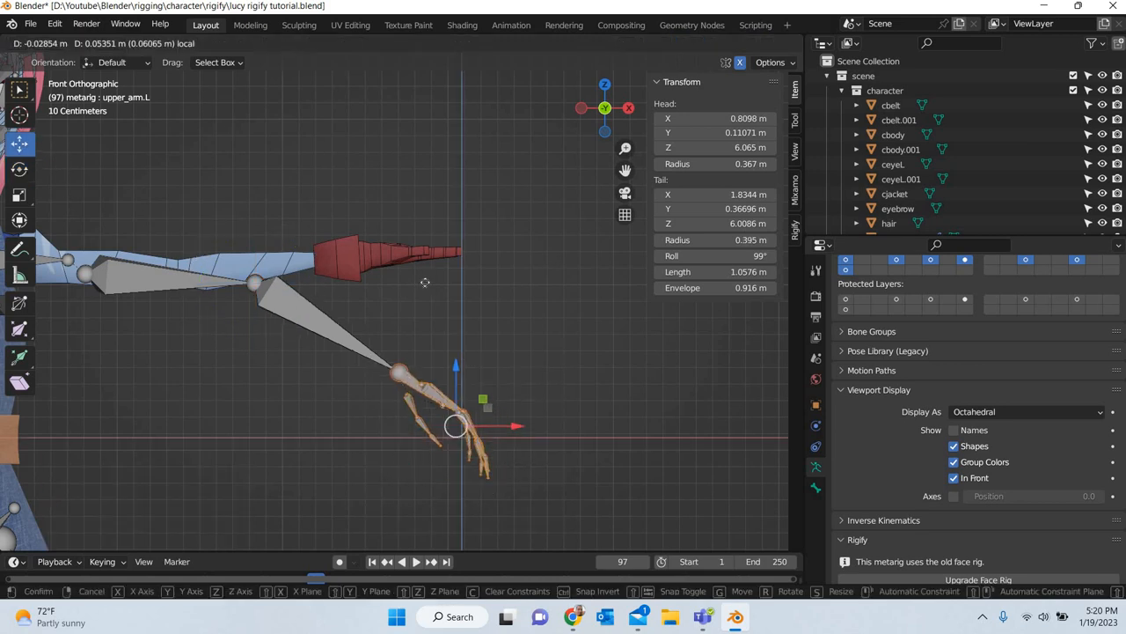
key("g")
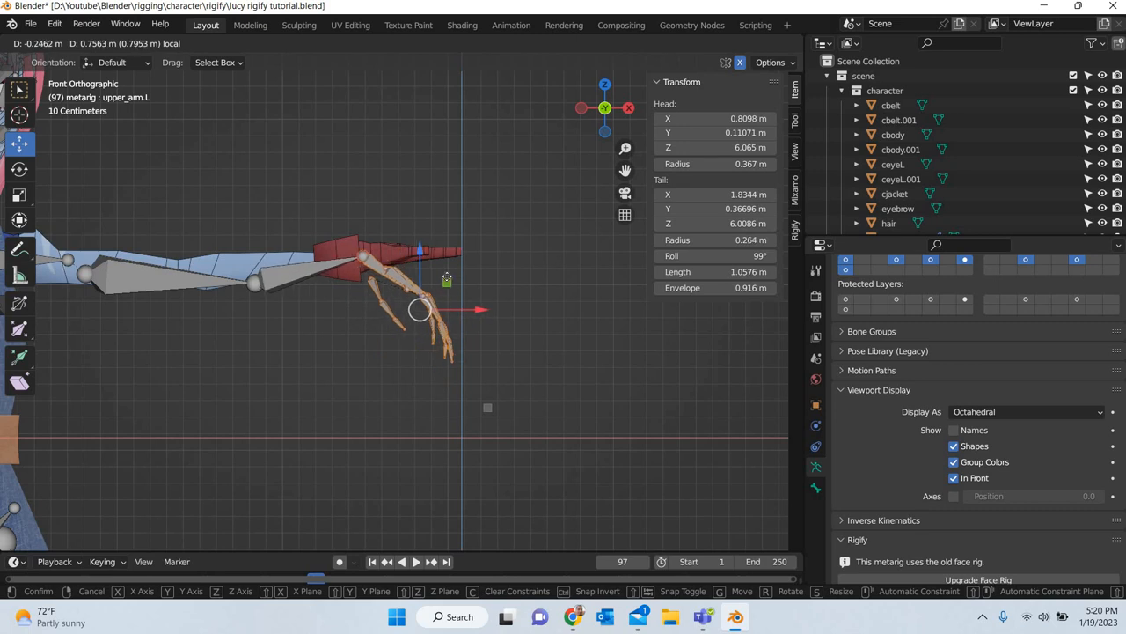
left_click(438, 272)
- Select the left shoulder bone's tip with the upper arm's head and move them about 0.391 m inward along X
middle_click_drag(338, 405, 601, 468, "shift")
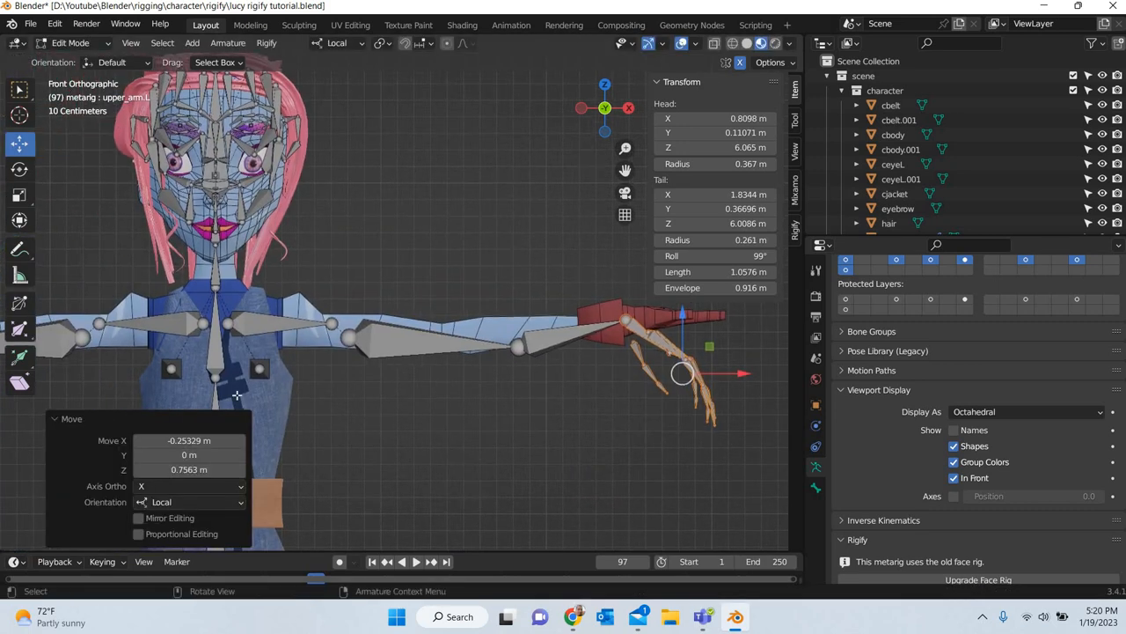
scroll(471, 401, "up", 4)
middle_click_drag(319, 287, 553, 294, "shift")
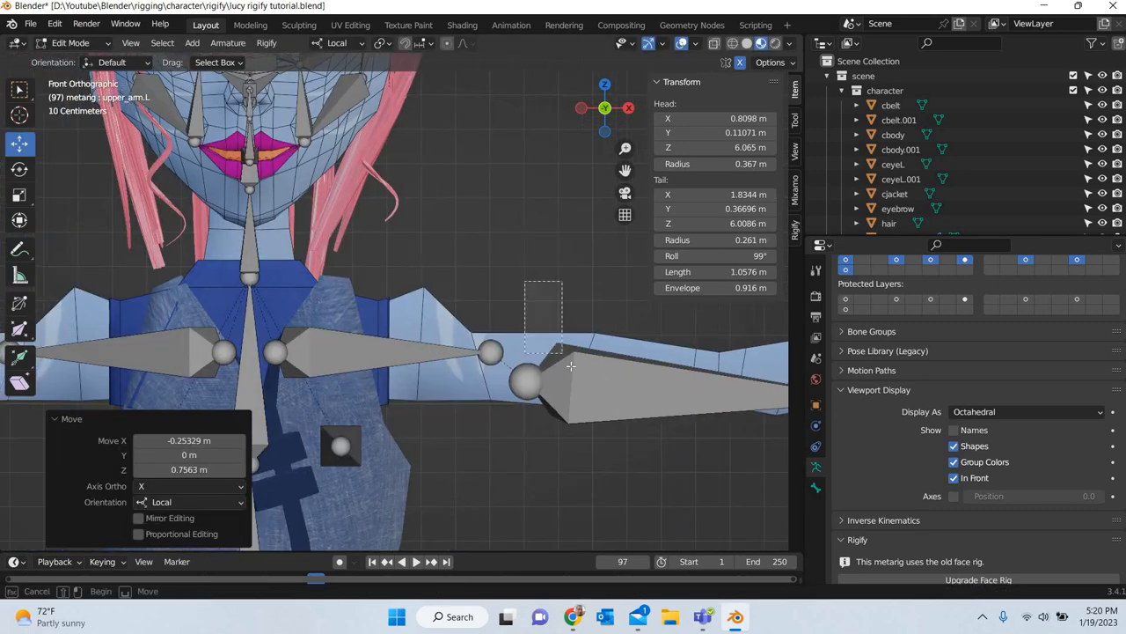
left_click(526, 380)
key("g")
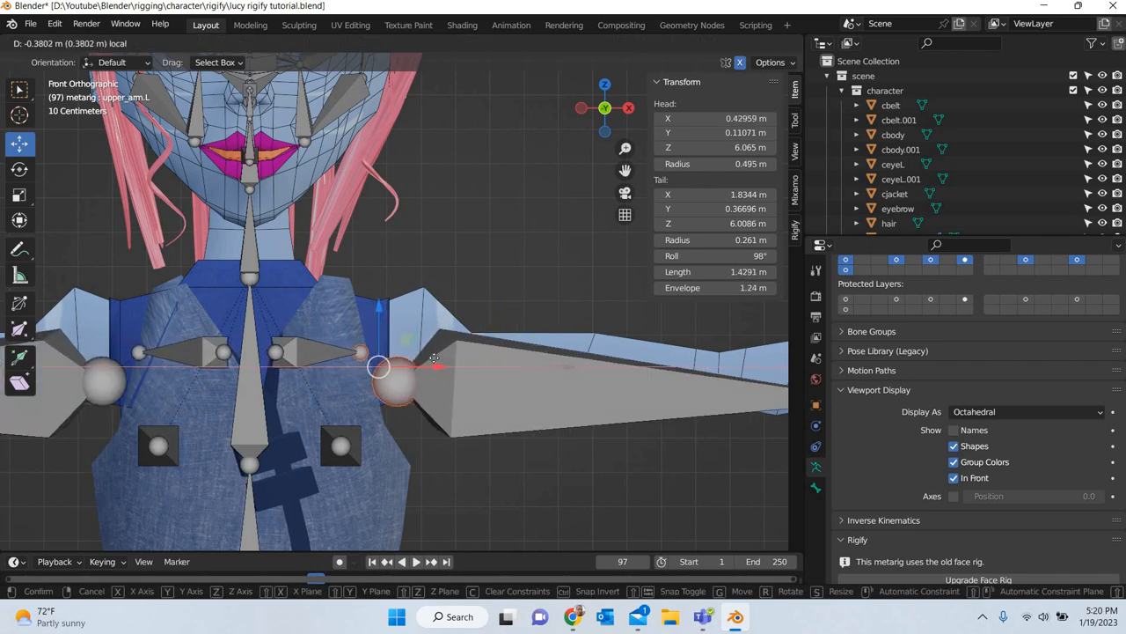
left_click(395, 395)
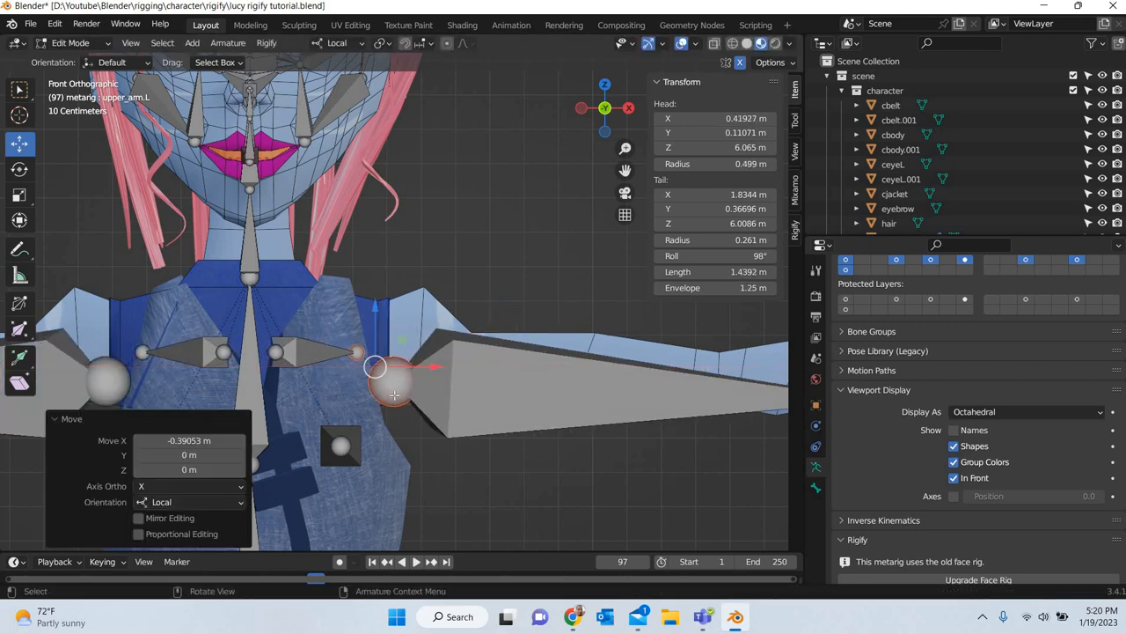
- Move the left upper arm's head about 0.012 m inward along X and 0.095 m up along Z to the shoulder
left_click(415, 352)
key("g")
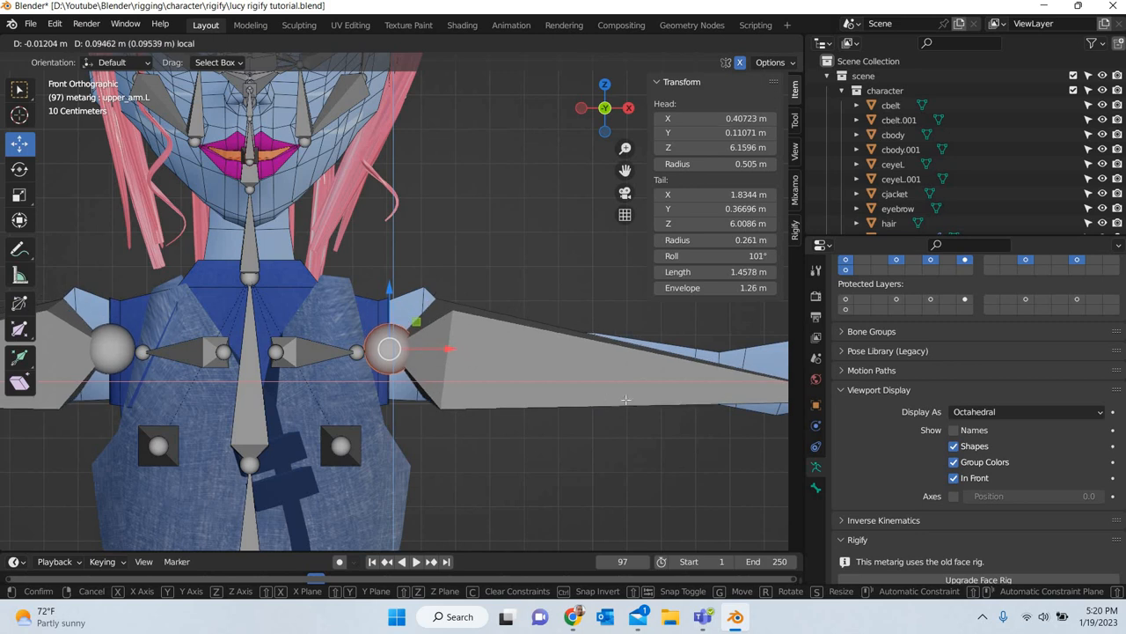
left_click(709, 424)
- Move the left elbow joint about 0.468 m inward along X and 0.069 m up along Z to the mesh elbow
scroll(443, 417, "down", 4)
middle_click_drag(609, 446, 355, 445, "shift")
scroll(369, 422, "up", 4)
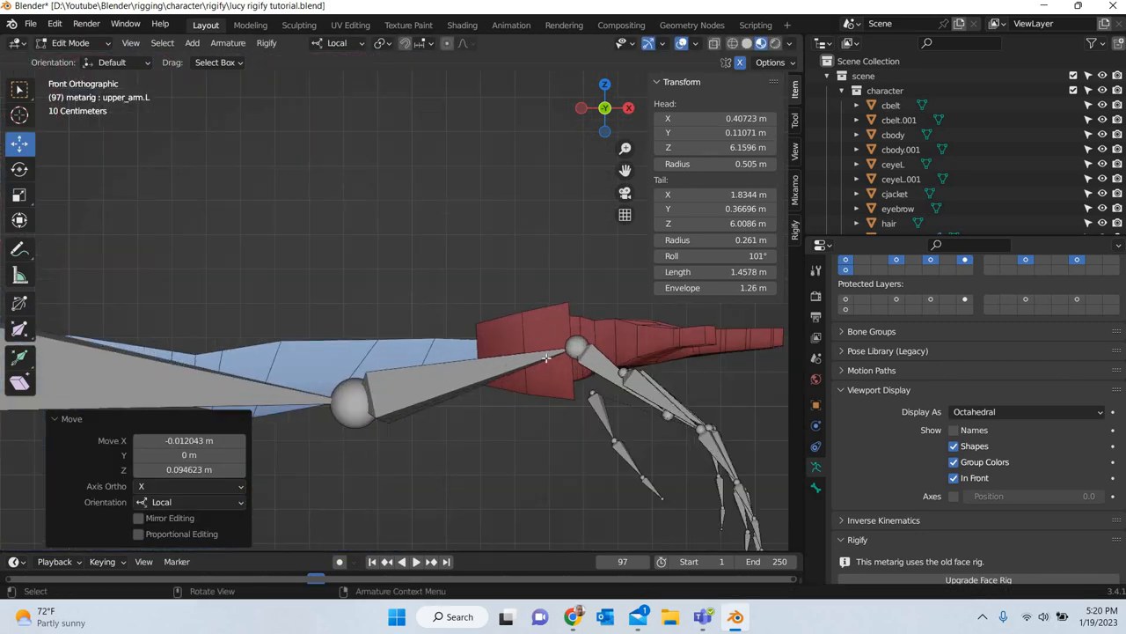
middle_click_drag(386, 383, 579, 331, "shift")
left_click(546, 346)
key("g")
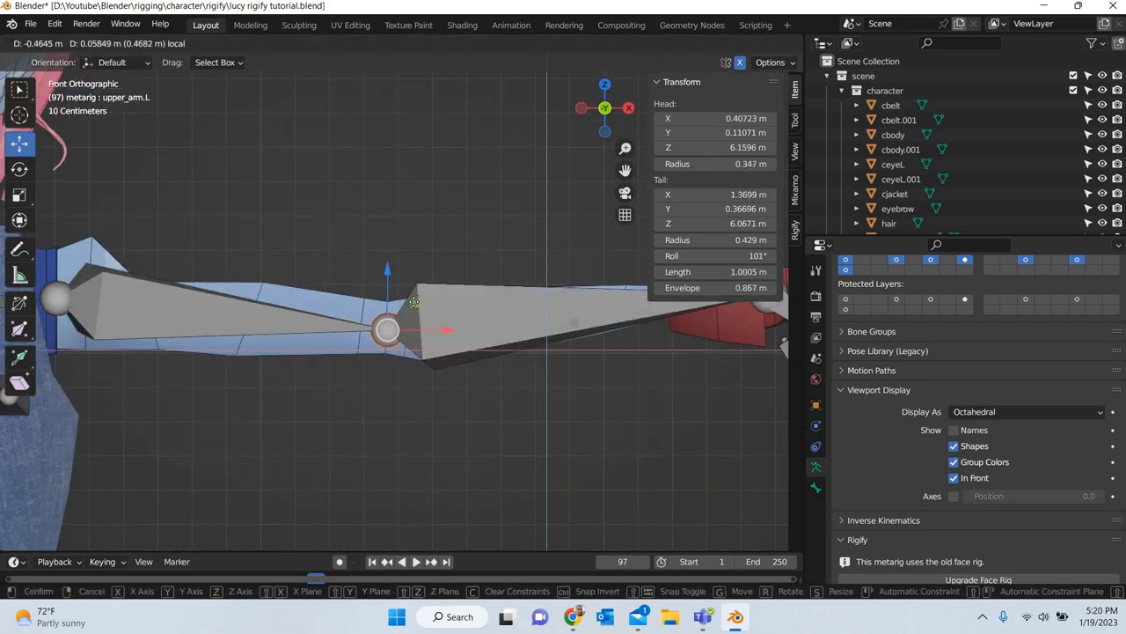
left_click(318, 378)
- Shift the left wrist joint about 0.007 m outward along X and 0.007 m up along Z, keeping its depth locked
scroll(48, 326, "down", 3)
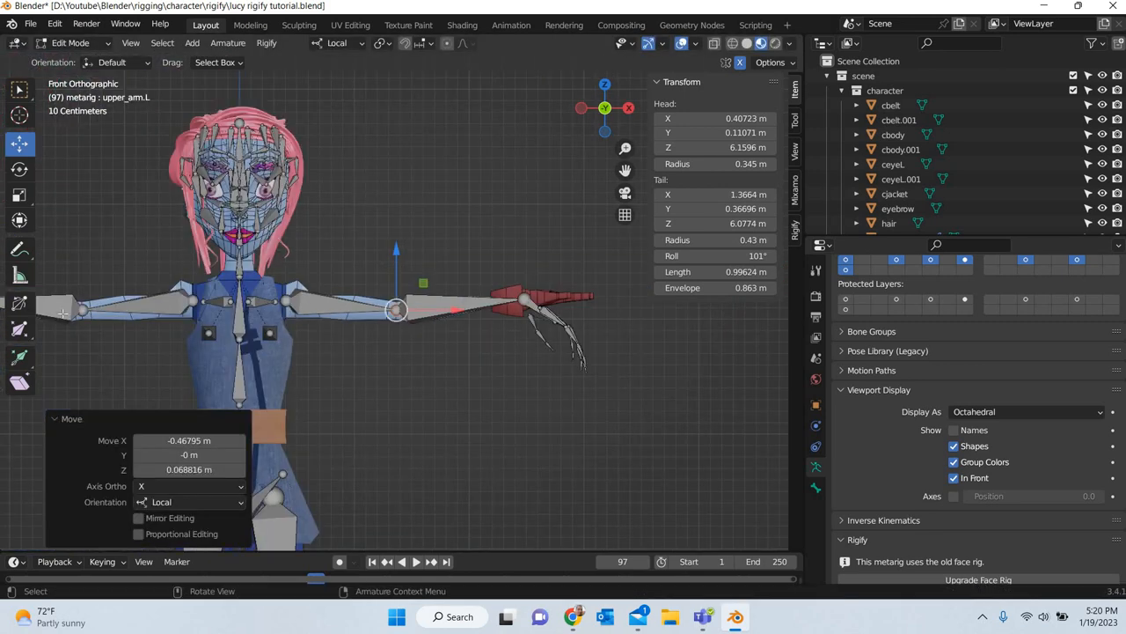
scroll(179, 387, "up", 6)
middle_click_drag(719, 369, 201, 367, "shift")
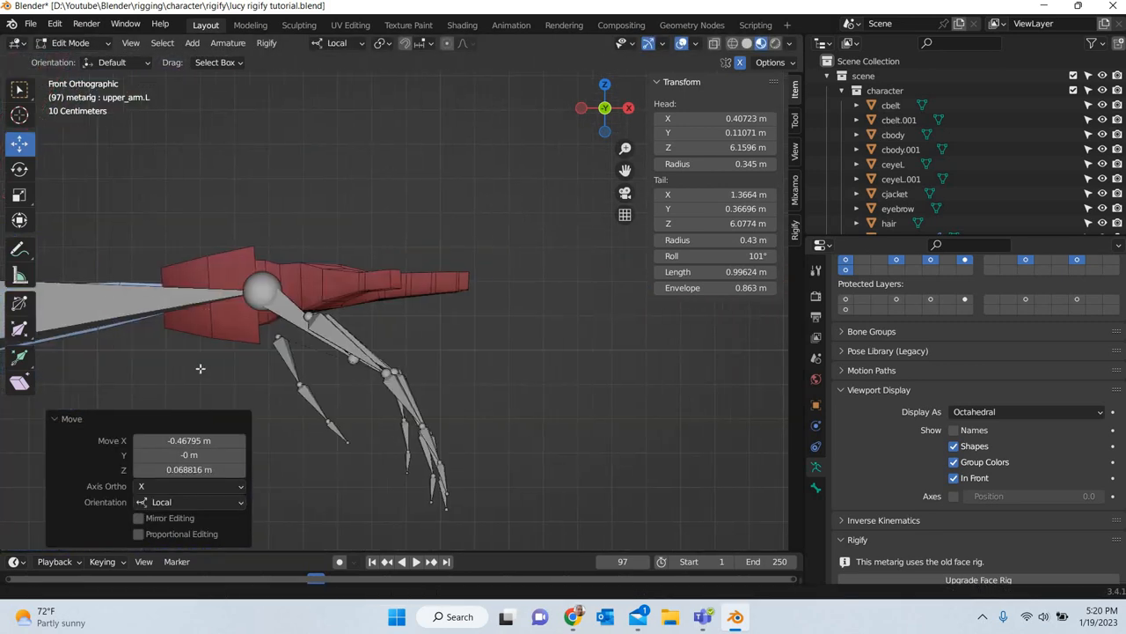
scroll(414, 367, "up", 4)
middle_click_drag(343, 293, 571, 306, "shift")
left_click(368, 266)
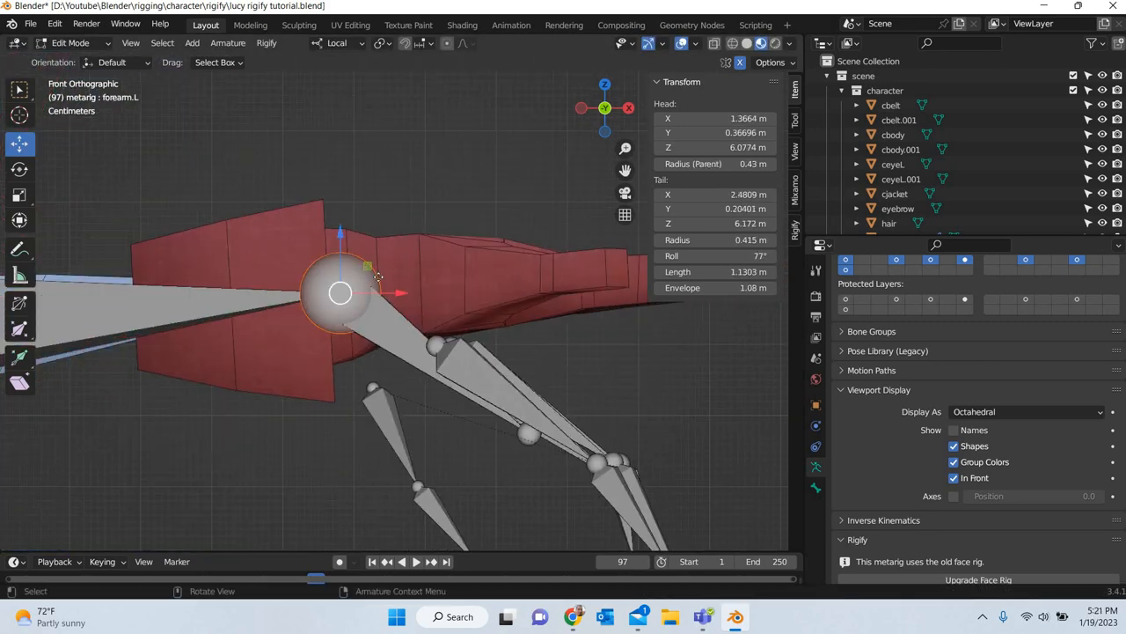
key("g")
key("shift+y")
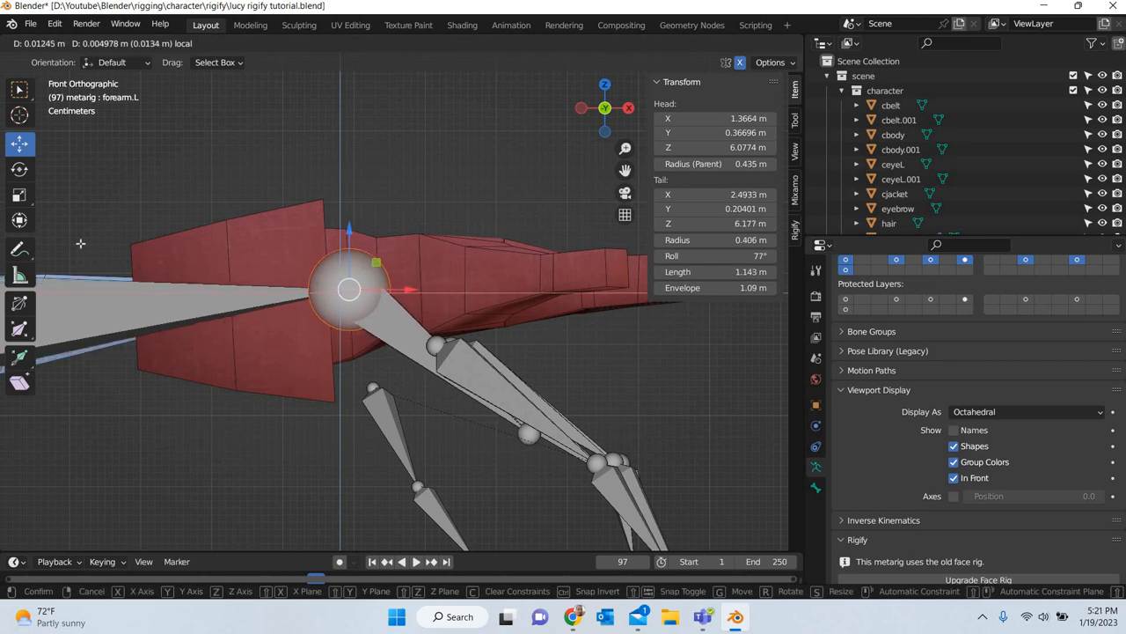
left_click(381, 248)
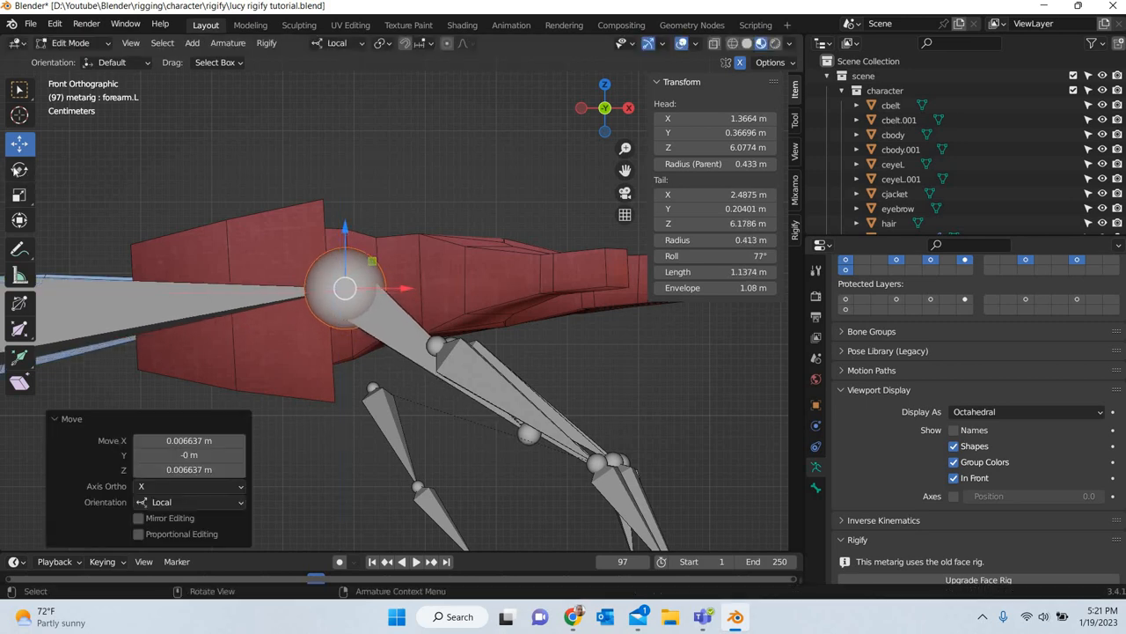
left_click(20, 169)
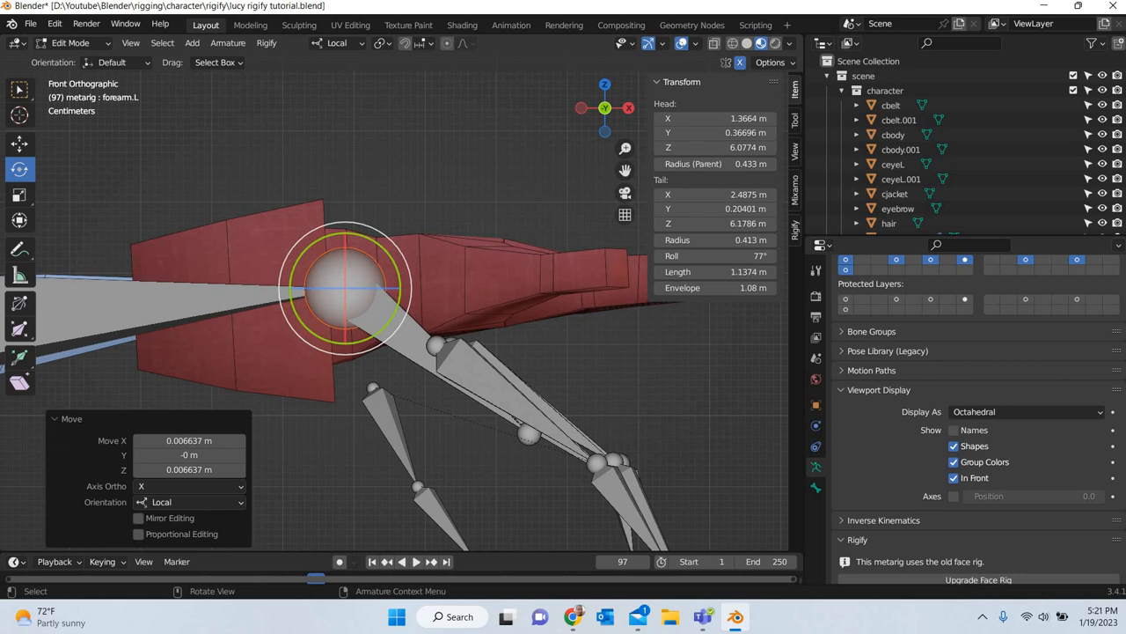
left_click_drag(398, 250, 398, 257)
right_click(397, 257)
left_click(19, 143)
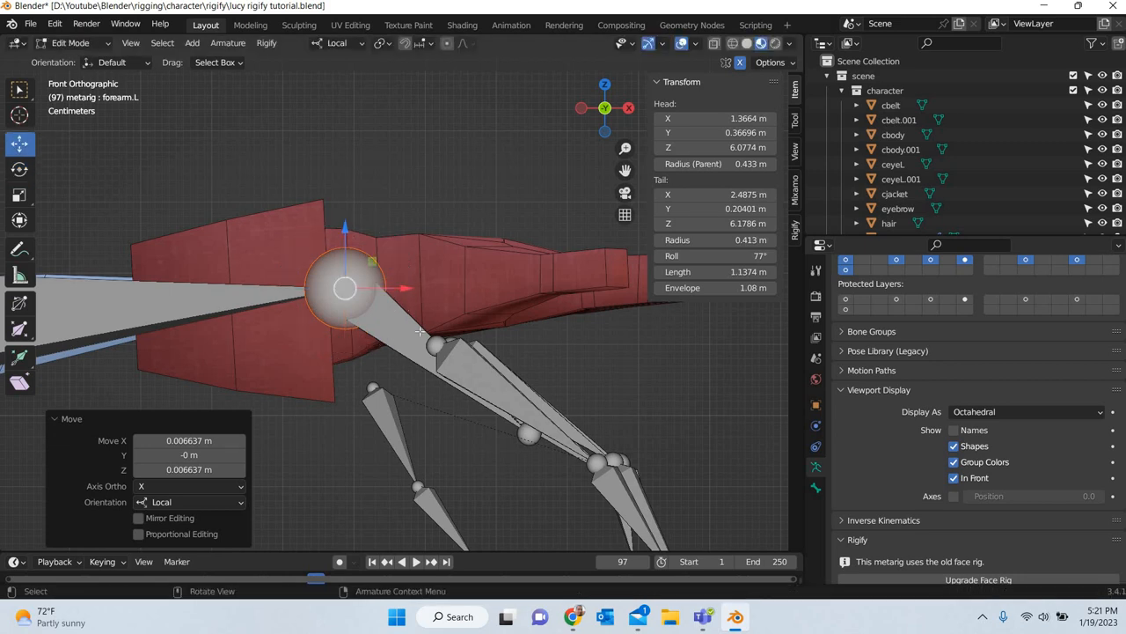
- Select all left hand and finger bones and rotate them about -34.7° around the local Y axis to straighten the hand
scroll(437, 357, "down", 2)
scroll(436, 356, "down", 2)
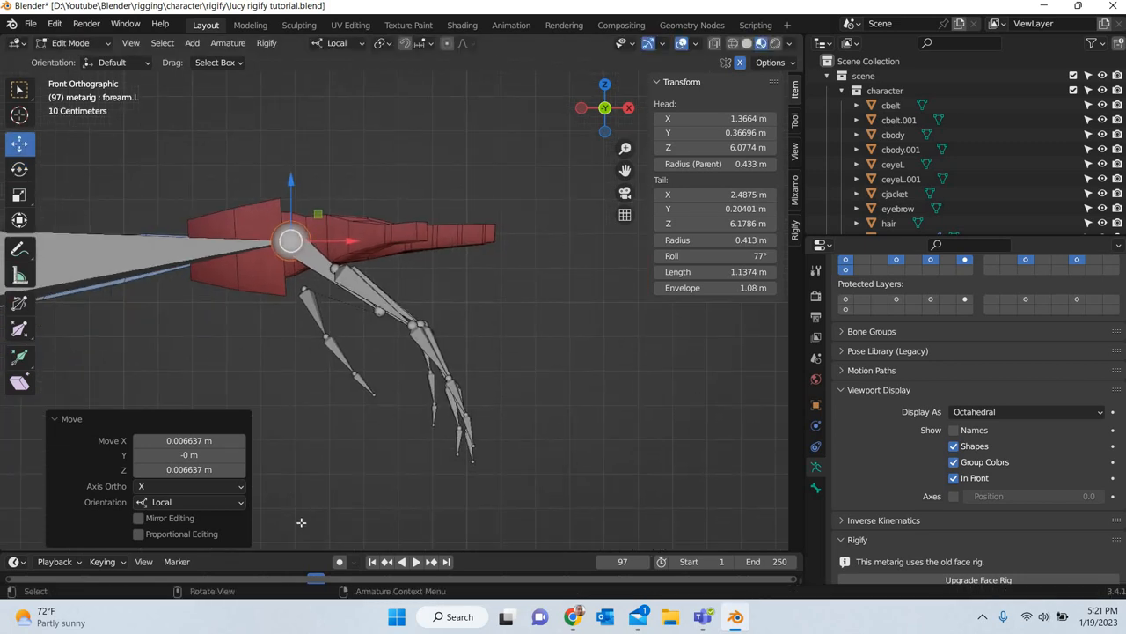
left_click_drag(553, 245, 366, 527)
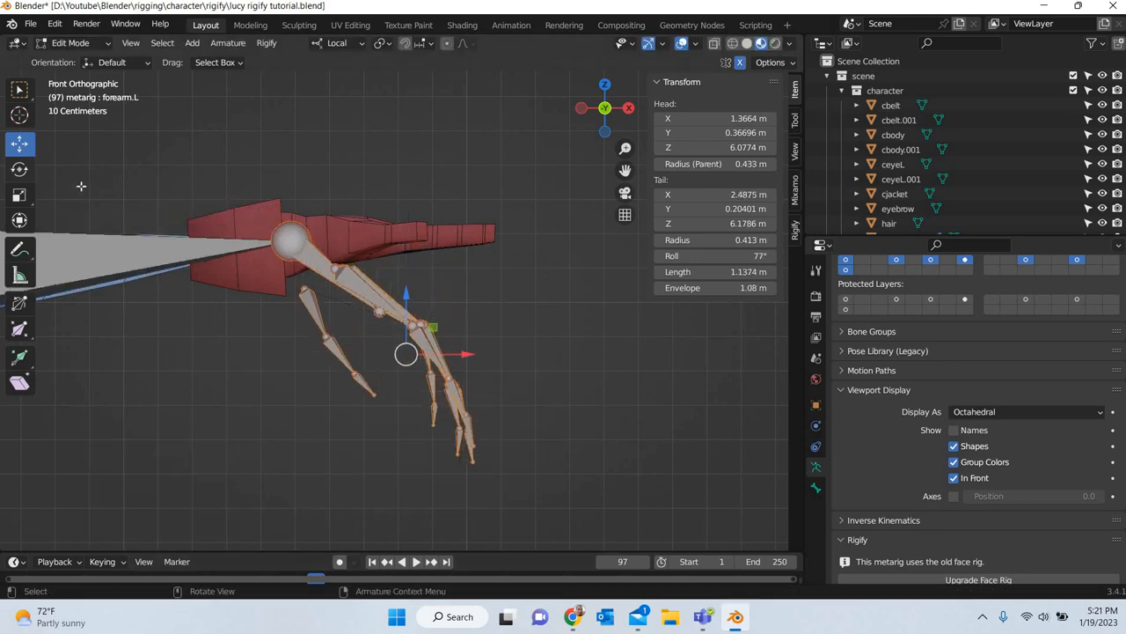
key("shift+space")
key("r")
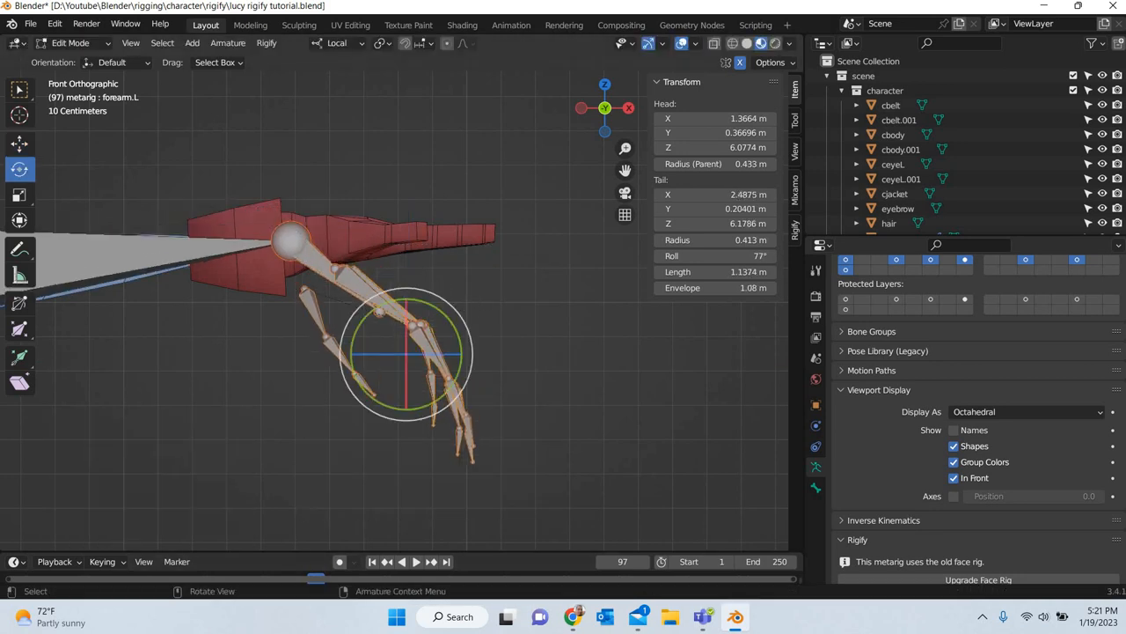
left_click_drag(447, 337, 443, 278)
right_click(459, 338)
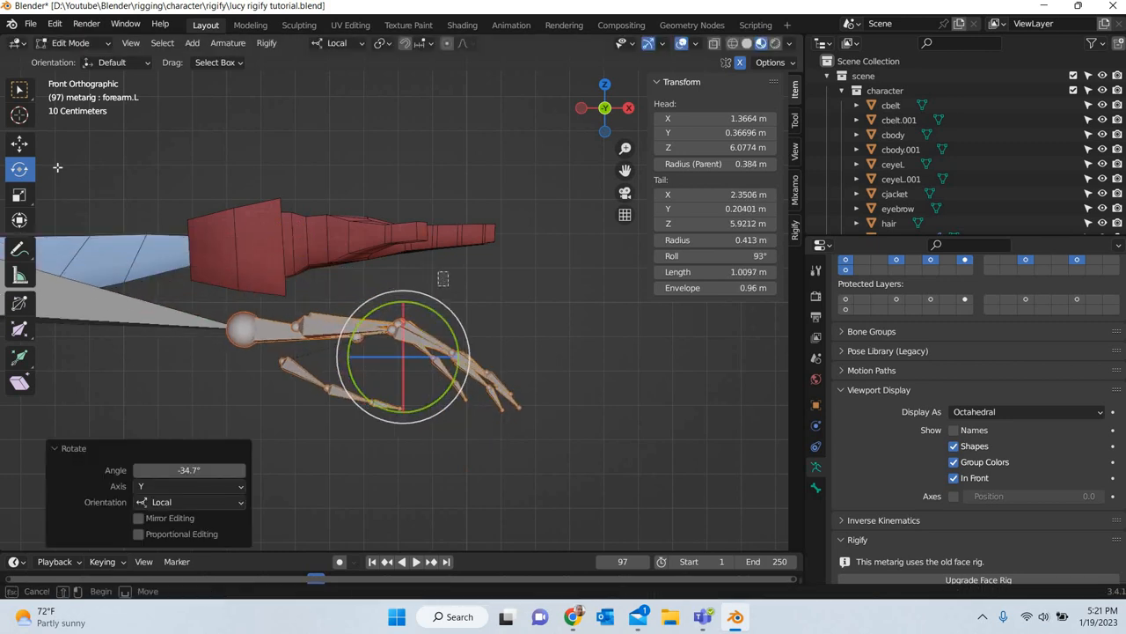
left_click(57, 167)
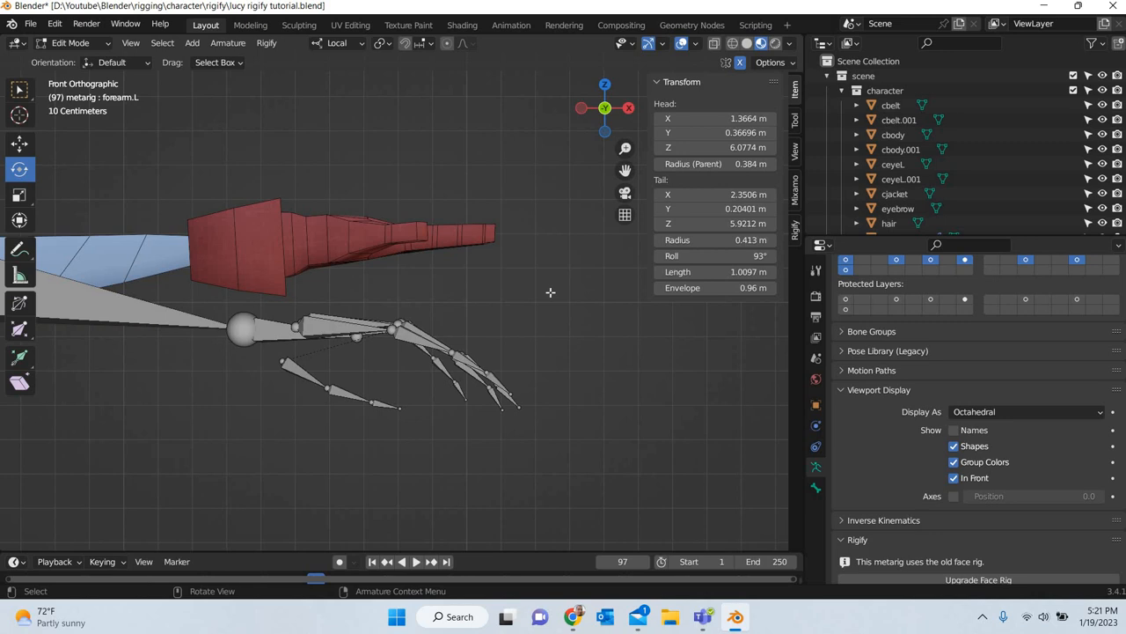
key("ctrl+z")
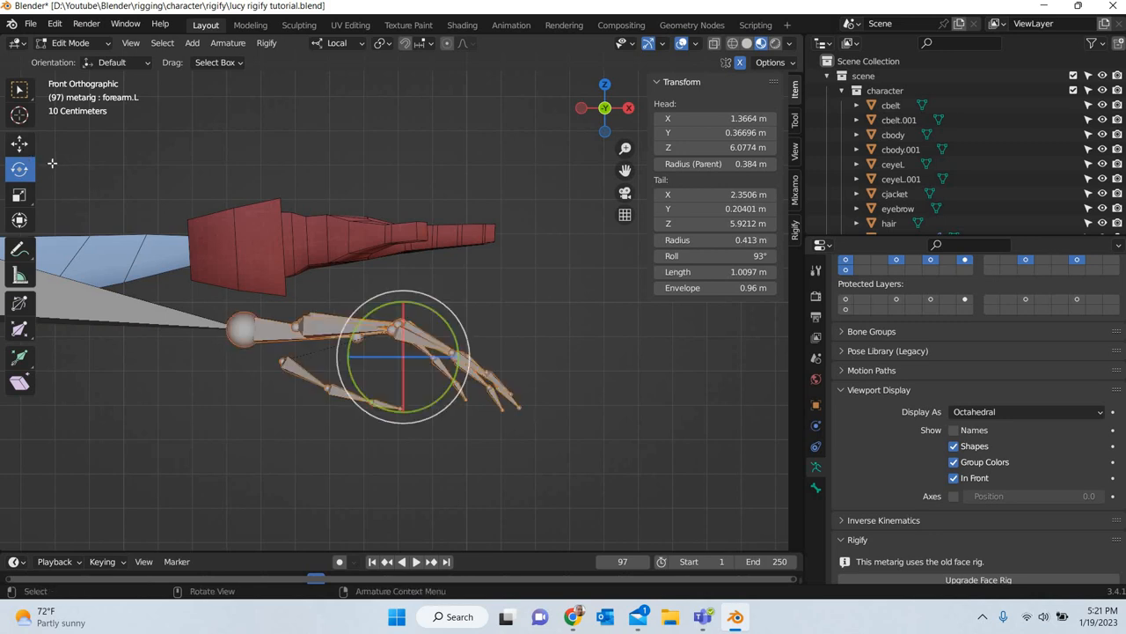
- Move the left hand bones about 0.134 m outward along X and 0.256 m up along Z back onto the character's hand
left_click(20, 143)
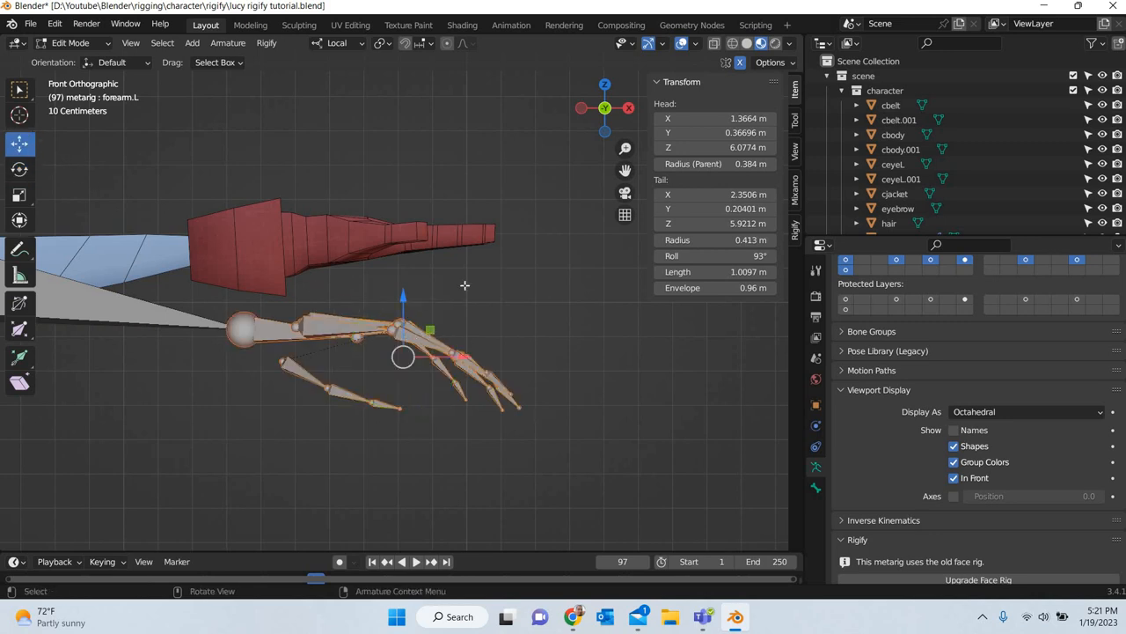
left_click(449, 318)
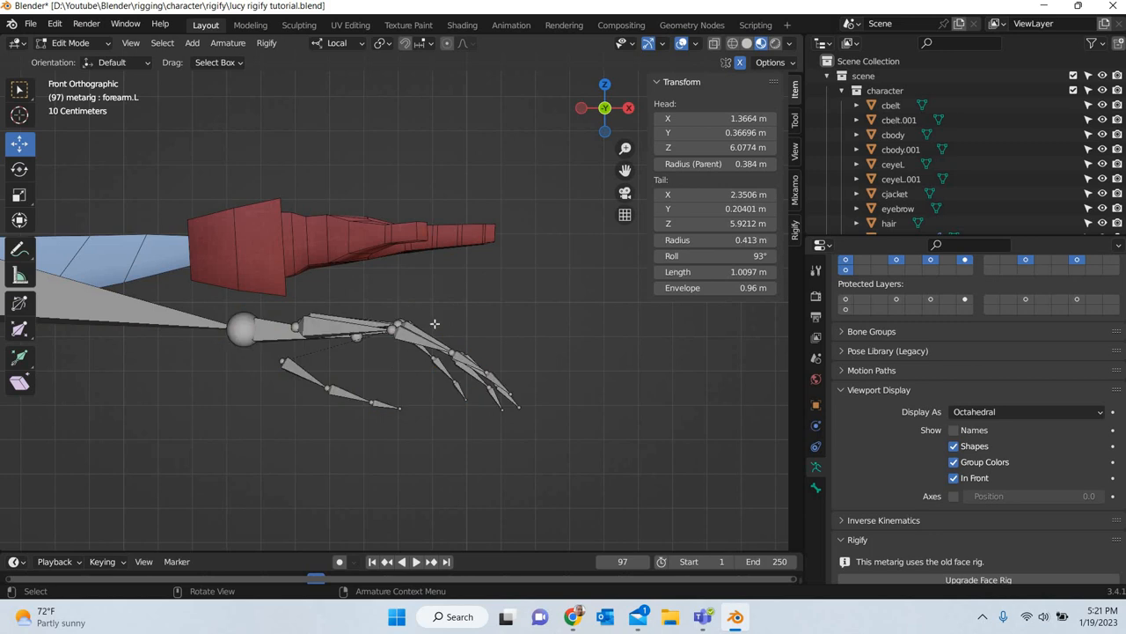
key("l")
key("g")
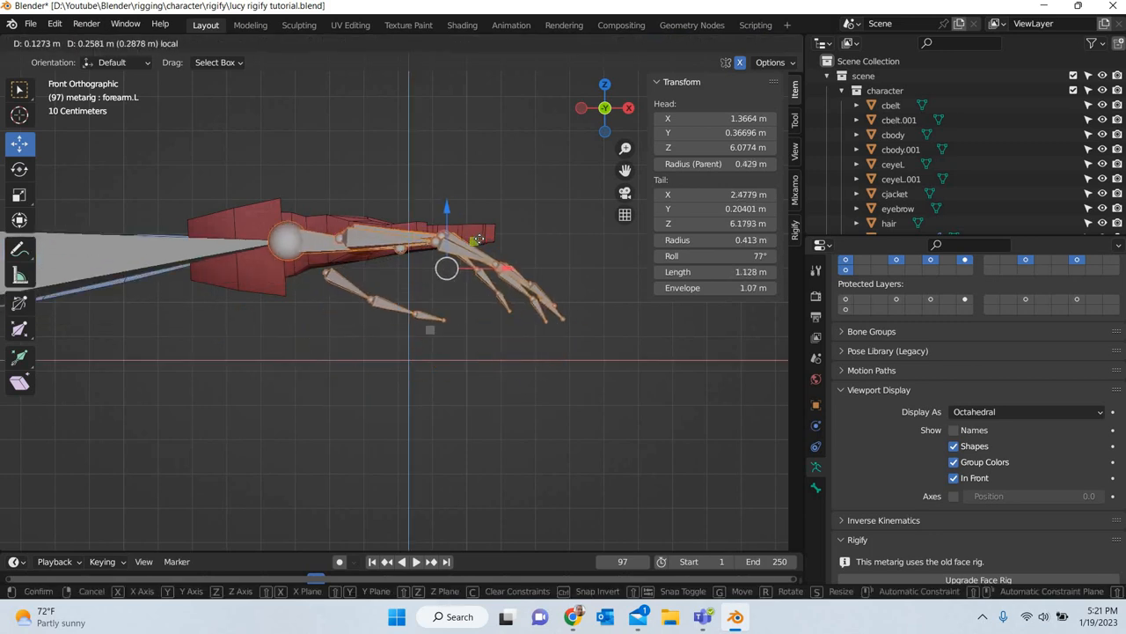
left_click(517, 398)
- Move the left foot bone about 0.033 m outward along X to center it in the boot
scroll(653, 390, "down", 5)
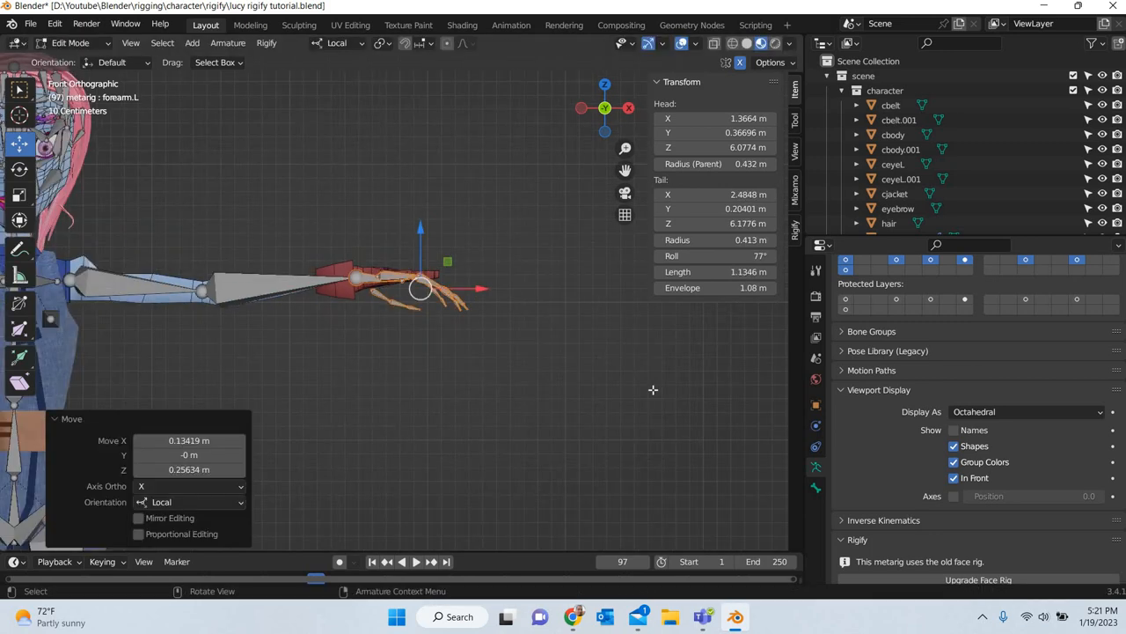
middle_click_drag(44, 196, 459, 227, "shift")
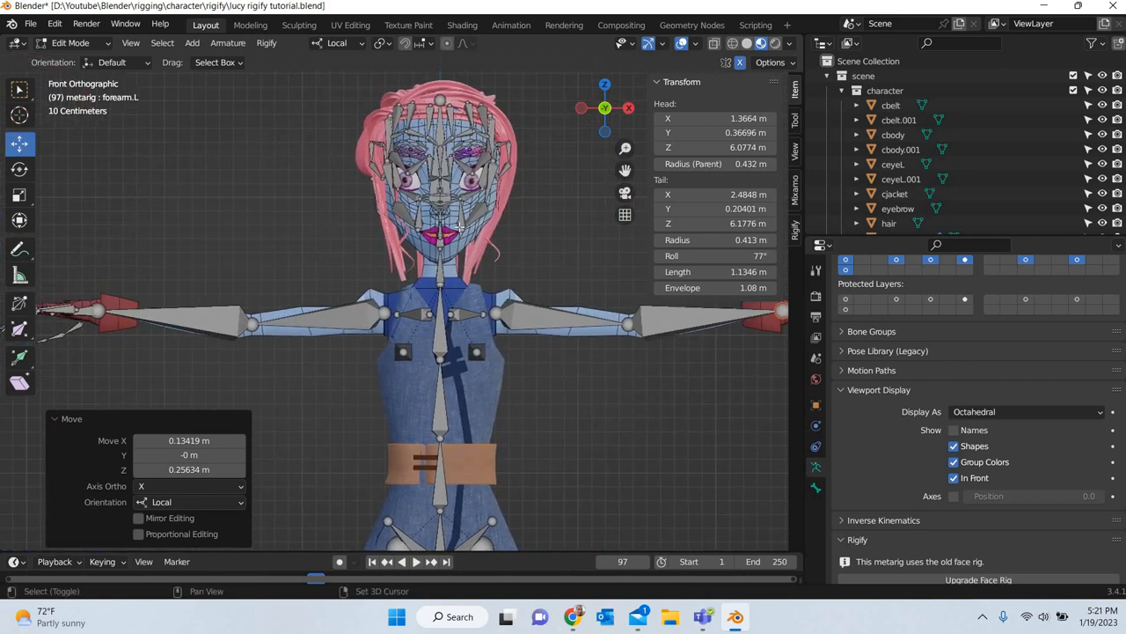
middle_click_drag(518, 393, 440, 161, "shift")
middle_click_drag(504, 453, 465, 281, "shift")
scroll(424, 324, "up", 4)
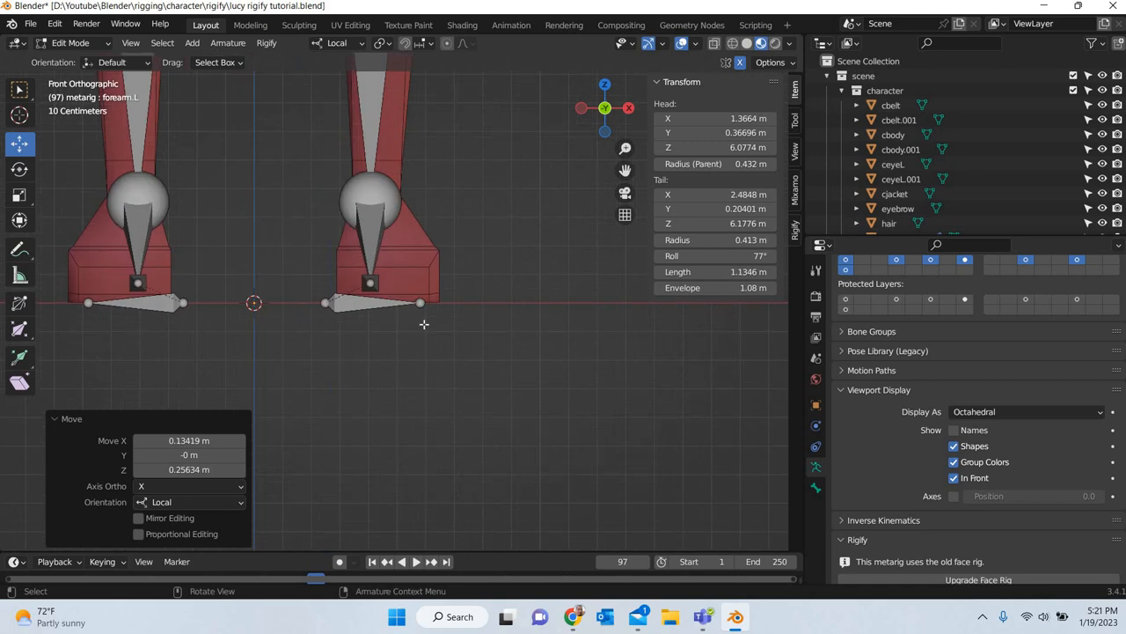
scroll(423, 324, "up", 1)
middle_click_drag(396, 261, 396, 375, "shift")
left_click(415, 293)
left_click(402, 286)
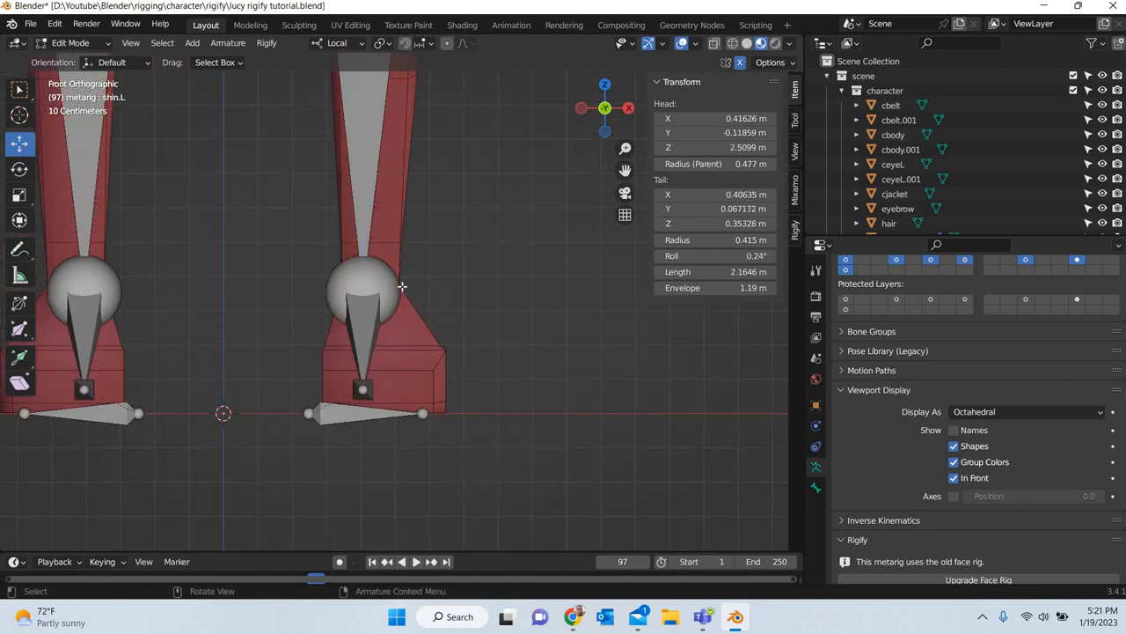
left_click(408, 339)
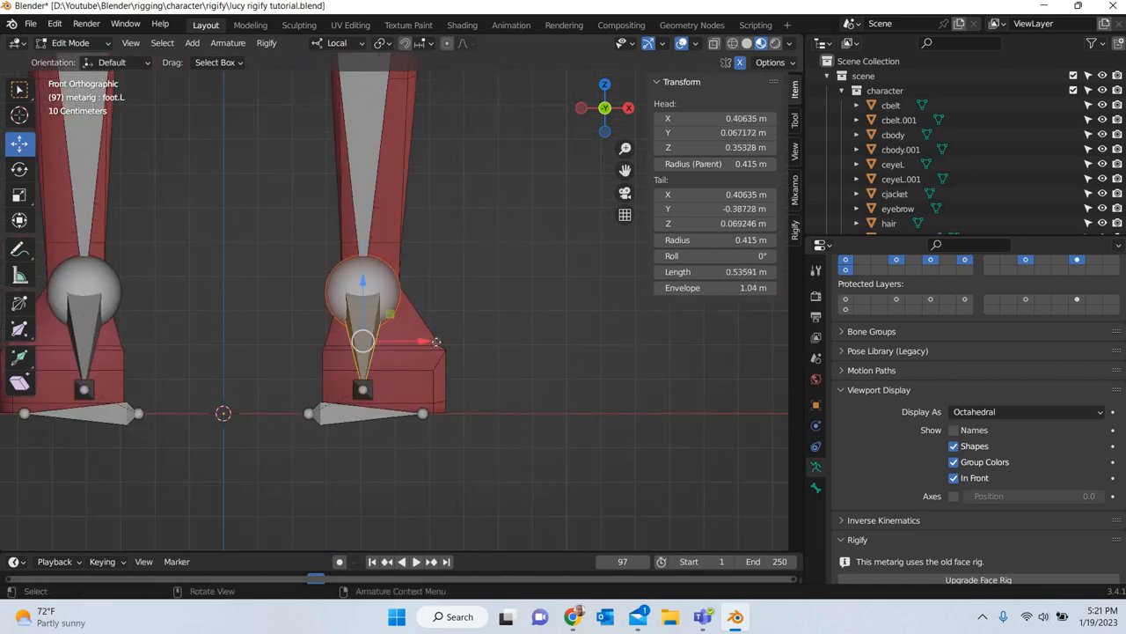
mouse_move(425, 342)
left_mouse_down()
mouse_move(447, 344)
mouse_move(436, 343)
left_mouse_up()
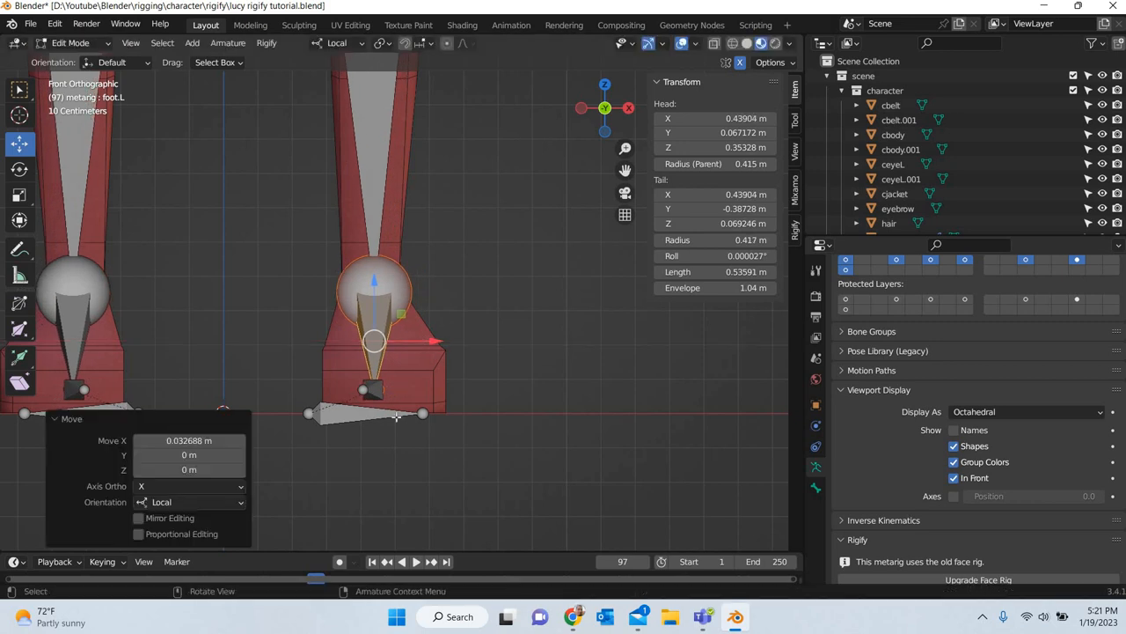
- Move the left heel bone about 0.06 m outward along X under the boot, and show the foot from the right
left_click(394, 417)
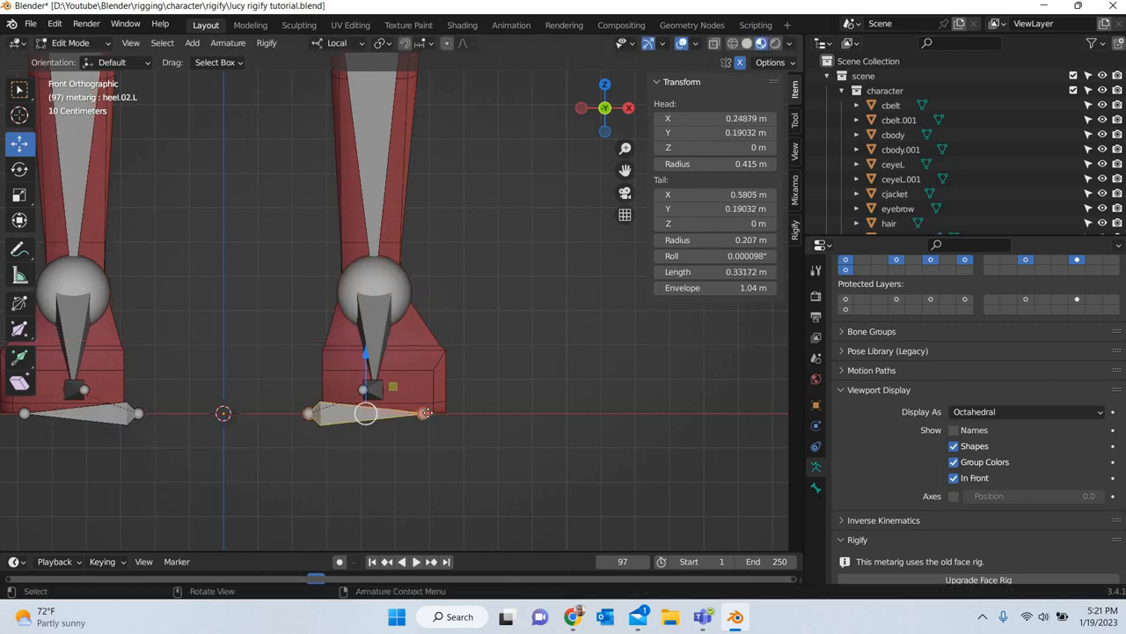
left_click_drag(424, 413, 445, 412)
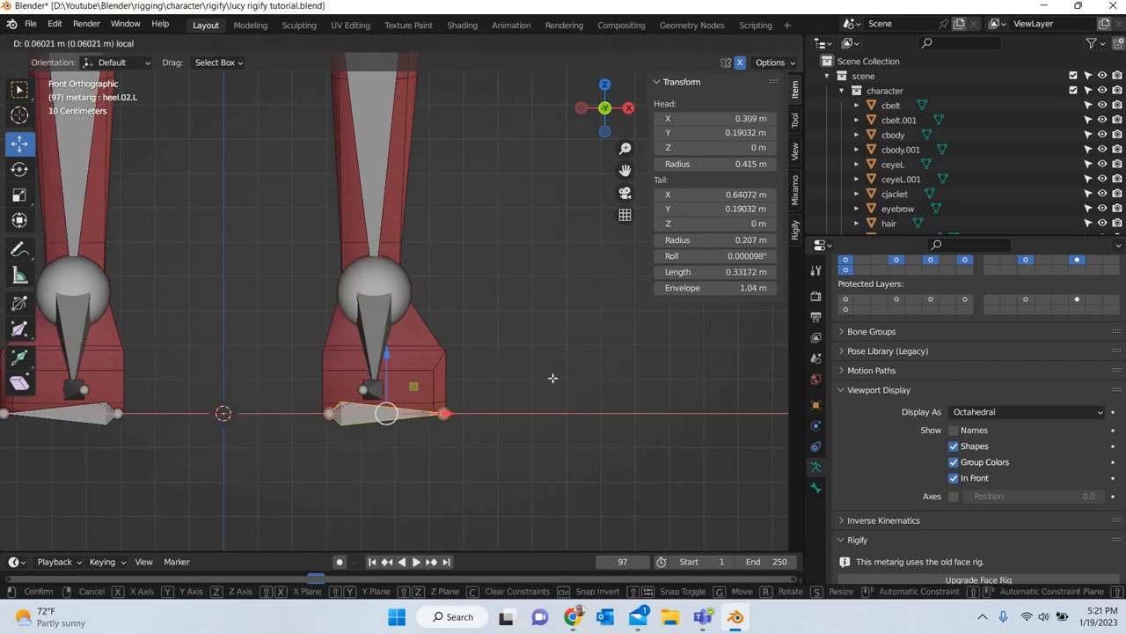
key("KP_3")
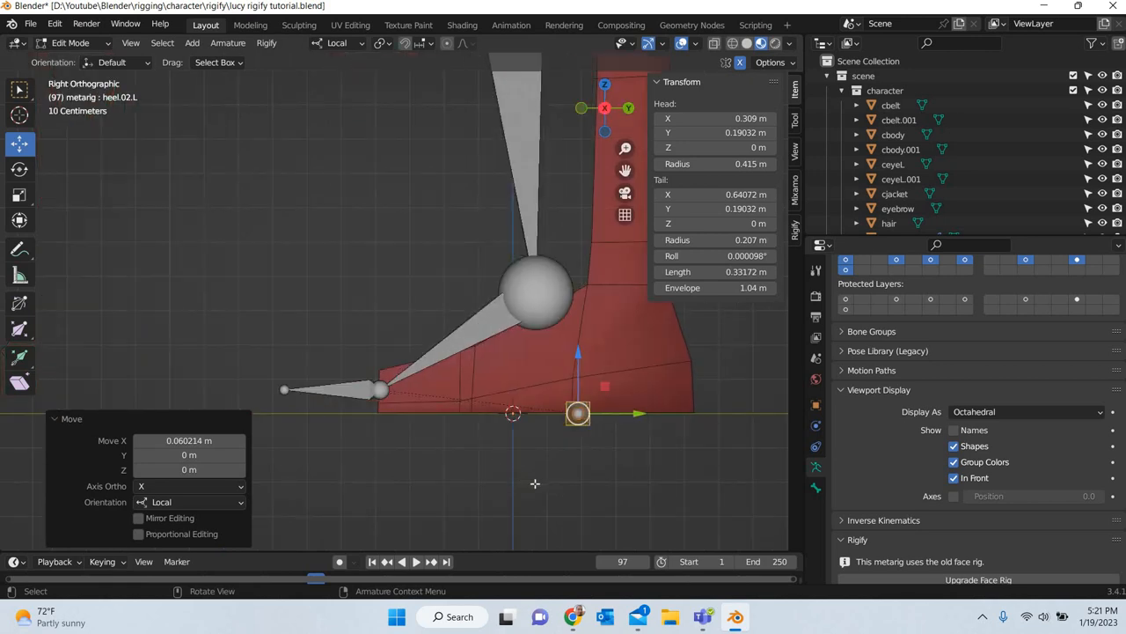
- Move the left heel bone about 0.325 m back along Y to the boot's heel, and the ankle joint about 0.272 m back and 0.078 m up
scroll(334, 440, "up", 3)
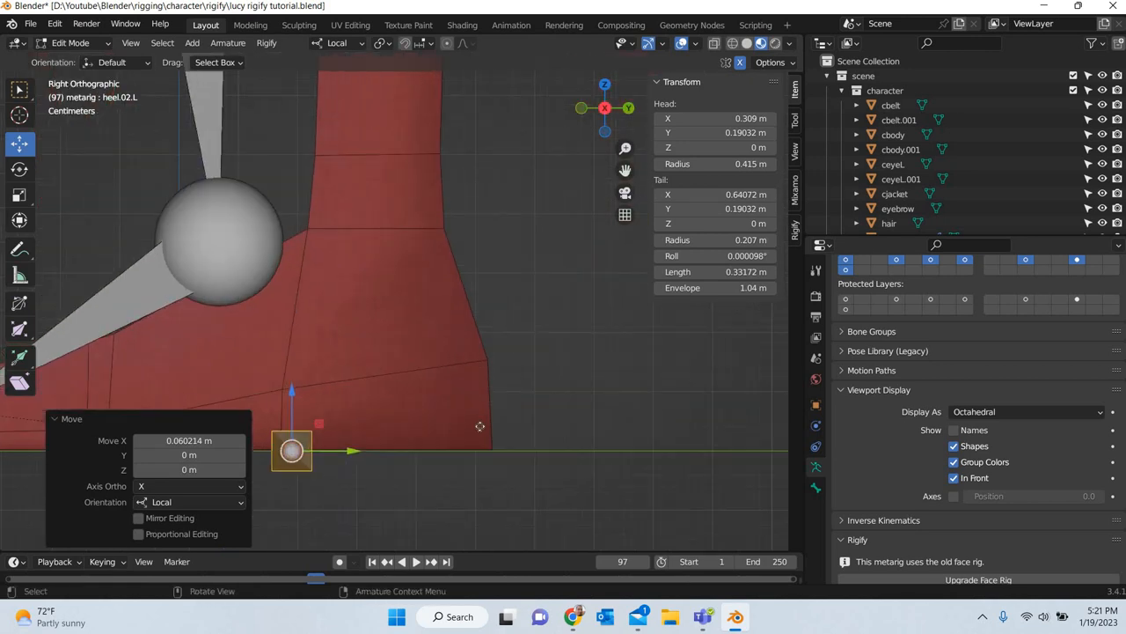
key("g")
left_click(244, 231)
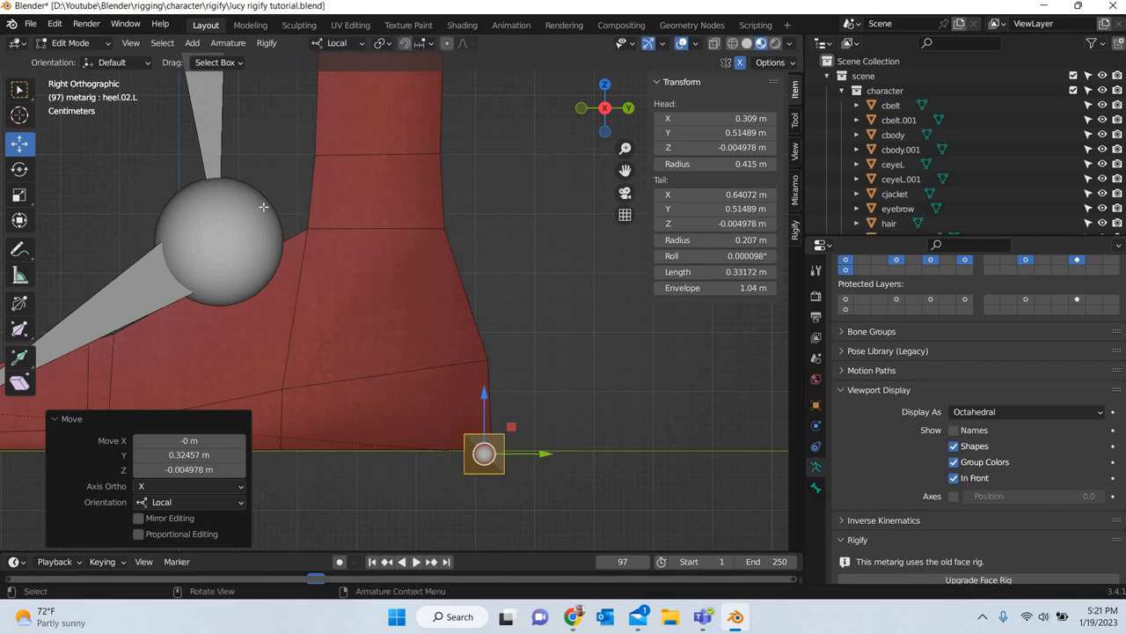
left_click(274, 204)
left_click_drag(248, 214, 407, 168)
- Move the left ball-of-foot joint back to the boot's toe crease, and the toe tip about 0.271 m back and 0.016 m down to the boot tip
middle_click_drag(265, 304, 625, 193, "shift")
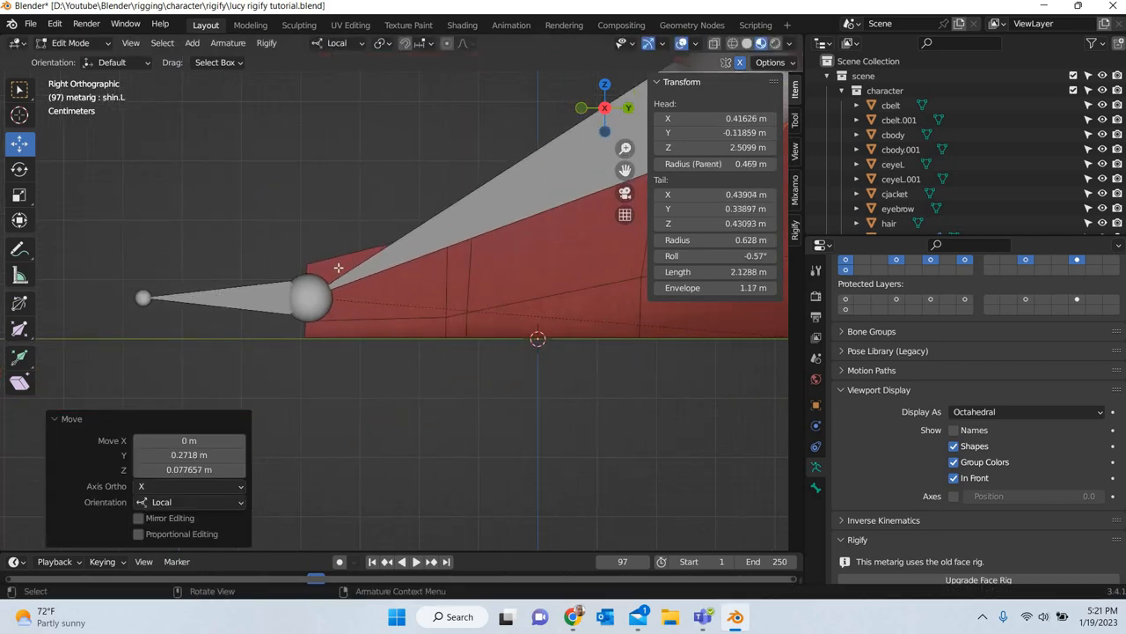
left_click(308, 297)
key("g")
mouse_move(497, 264)
left_mouse_down()
mouse_move(504, 258)
mouse_move(491, 268)
mouse_move(487, 255)
left_mouse_up()
left_click_drag(487, 255, 486, 256)
left_click(169, 278)
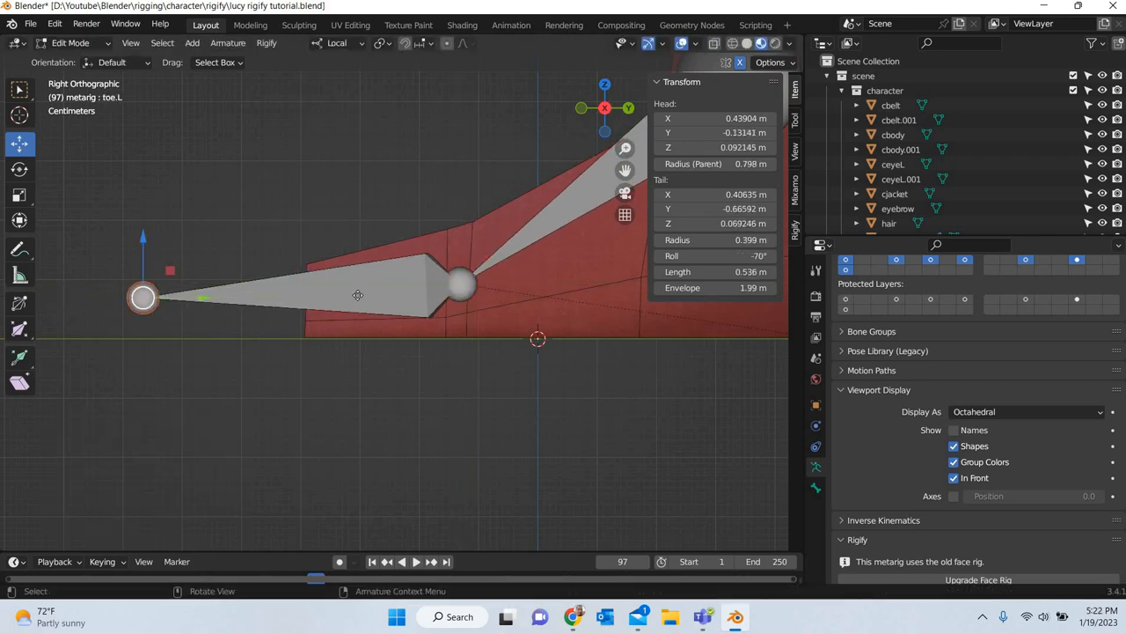
key("g")
left_click(365, 379)
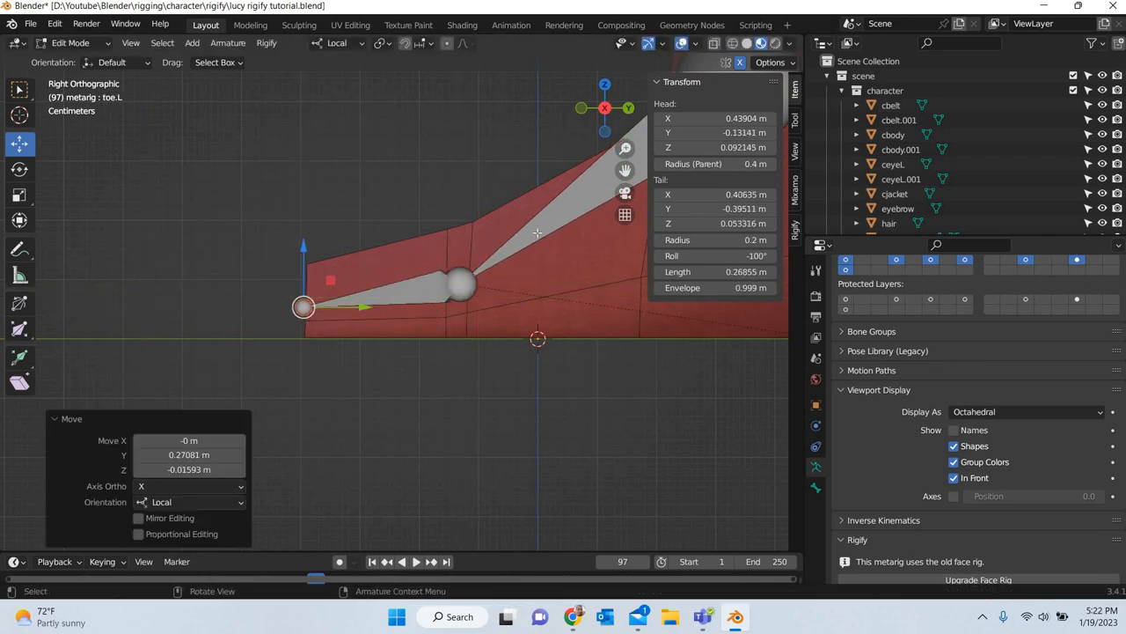
- Move the left knee joint about 0.343 m back along Y and 0.017 m up into the character's leg
scroll(390, 397, "down", 4)
middle_click_drag(499, 99, 327, 542, "shift")
middle_click_drag(291, 130, 315, 429, "shift")
left_click(308, 339)
left_click(410, 319)
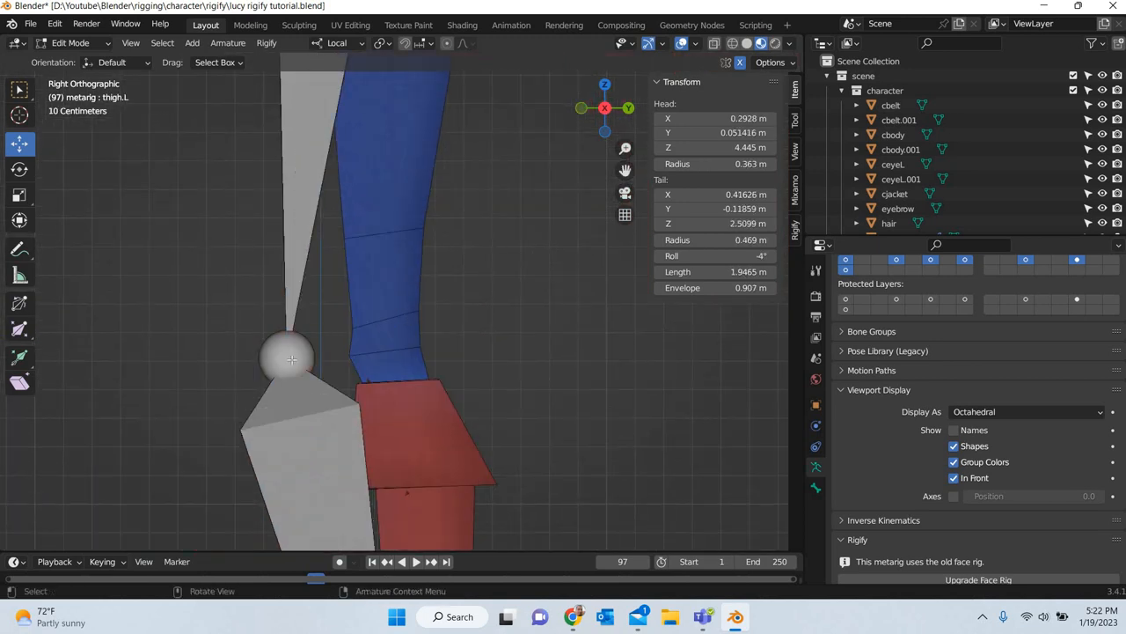
left_click(312, 363)
left_click_drag(353, 356, 451, 356)
- Move the left thigh's hip joint about 0.238 m and the pelvis bone tip about 0.436 m back along Y into the hips
scroll(471, 387, "down", 5)
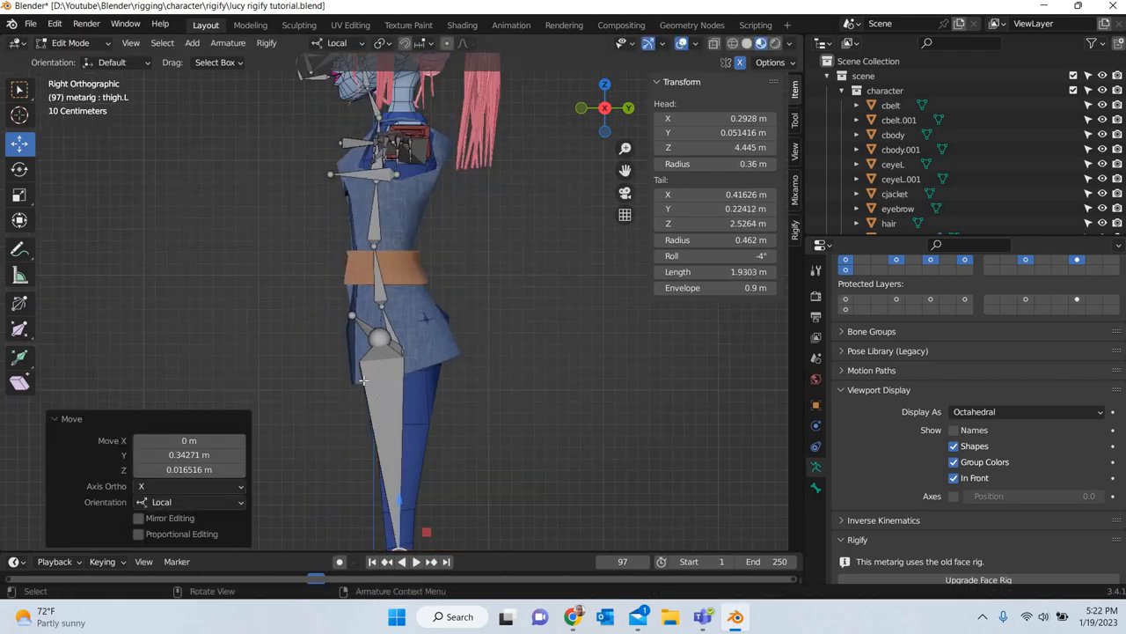
scroll(398, 377, "up", 4)
left_click(401, 386)
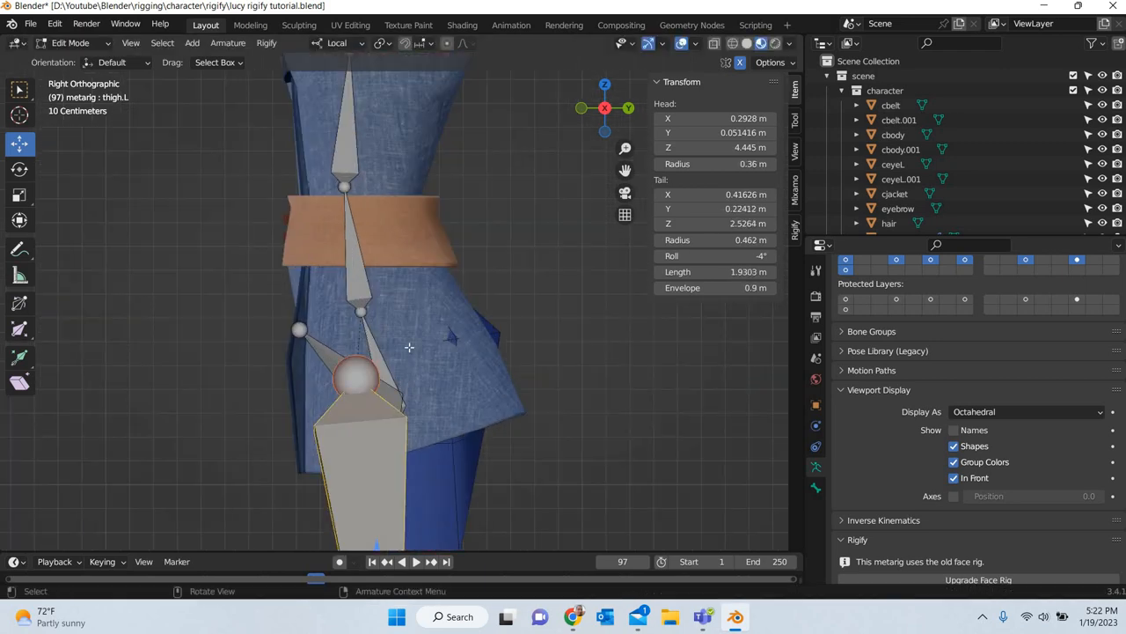
left_click(361, 372)
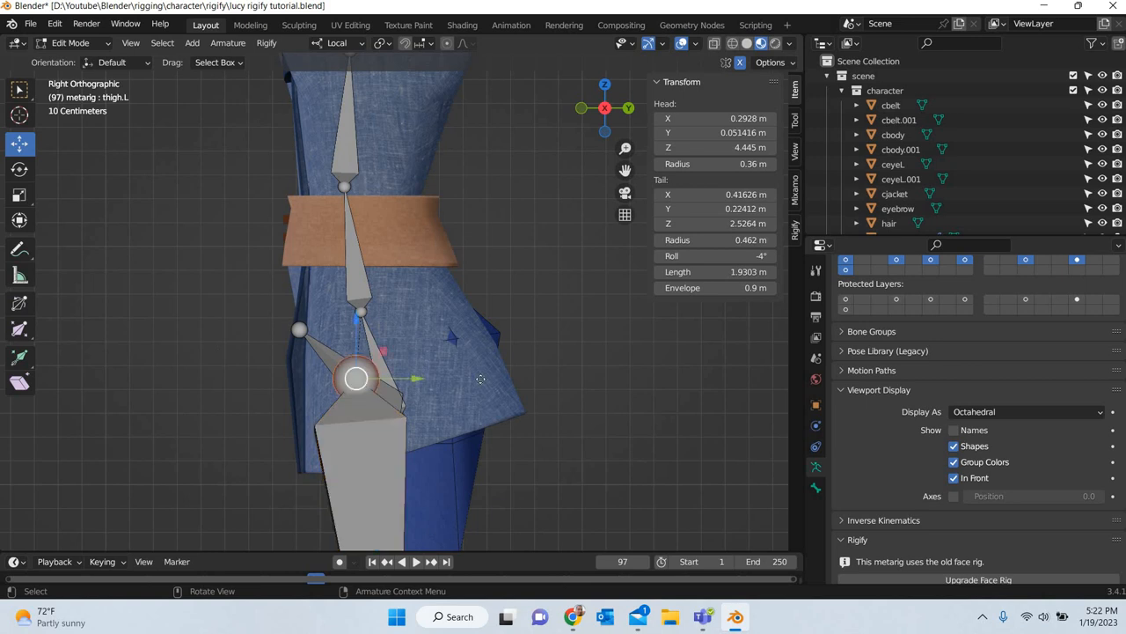
left_click_drag(418, 378, 474, 378)
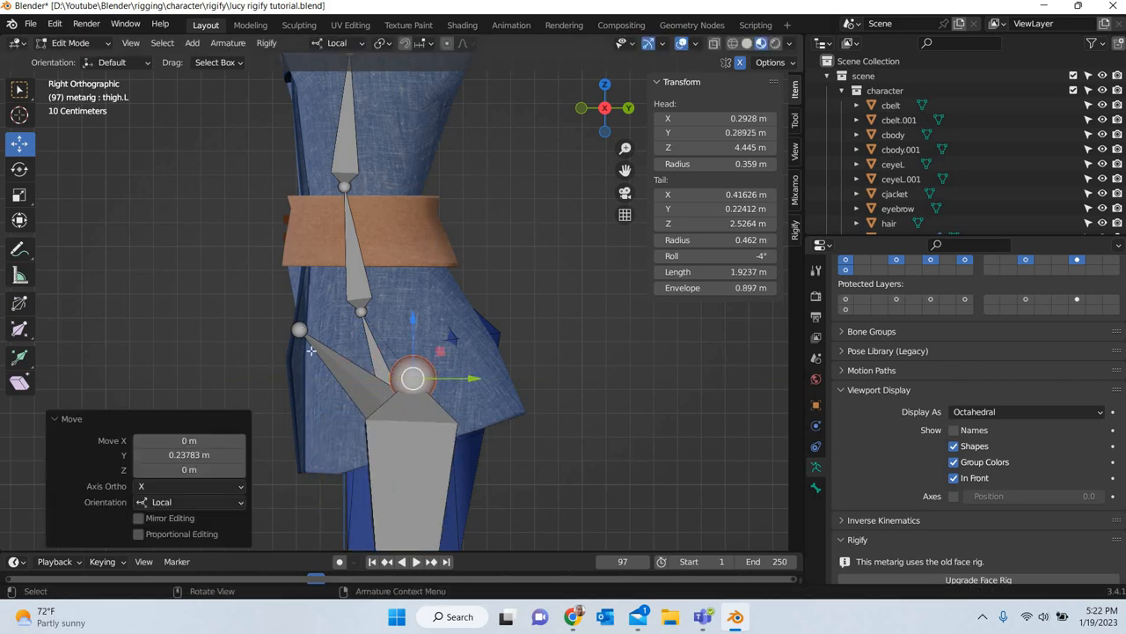
left_click(301, 331)
left_click_drag(359, 329, 462, 329)
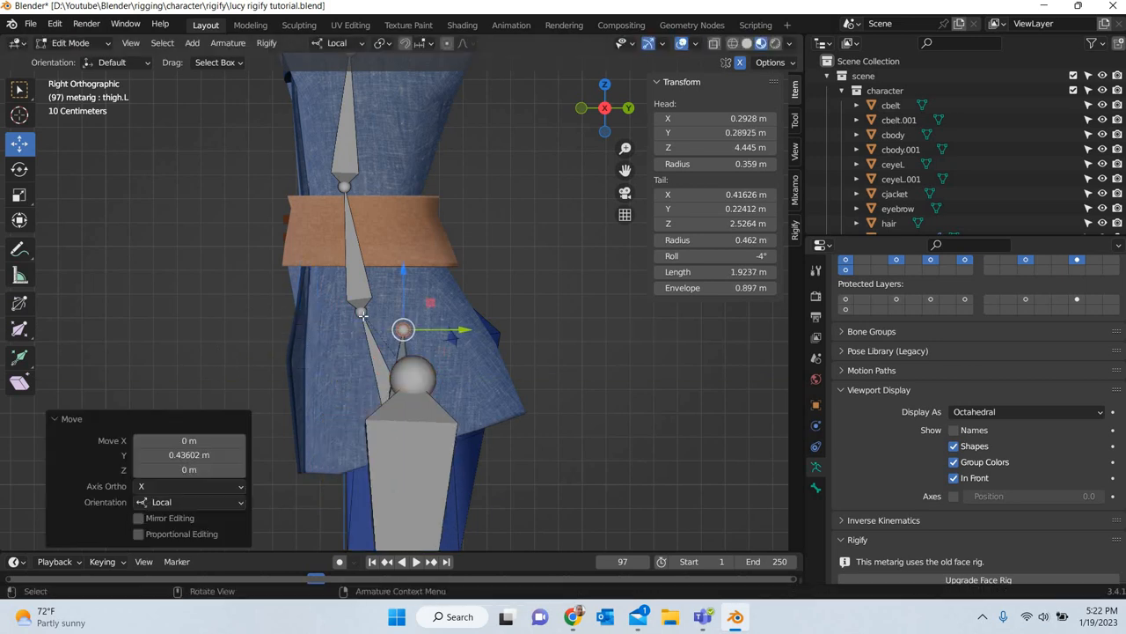
- Move the two lower spine joints back to center them in the waist, then shift the lower one about 0.03 m forward along Y
left_click(361, 311)
left_click_drag(388, 283, 435, 274)
left_click(342, 187)
left_click_drag(371, 158, 409, 157)
left_click(443, 302)
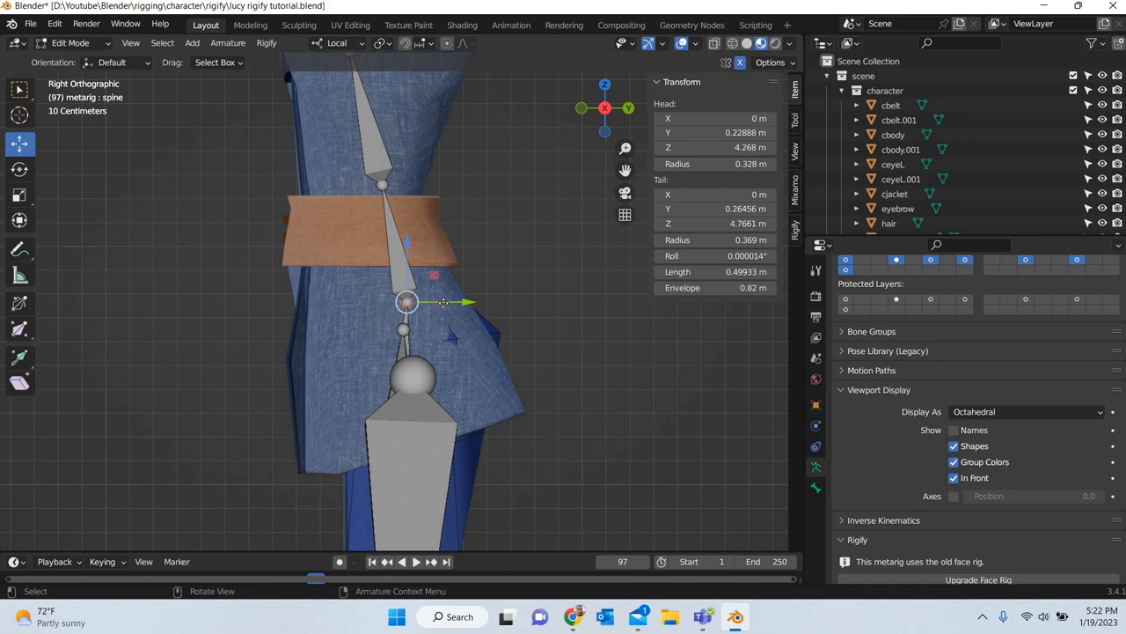
left_click_drag(444, 303, 463, 382)
- Move the joint between spine.002 and spine.003 about 0.149 m back along Y and 0.079 m down inside the chest
middle_click_drag(364, 58, 411, 388, "shift")
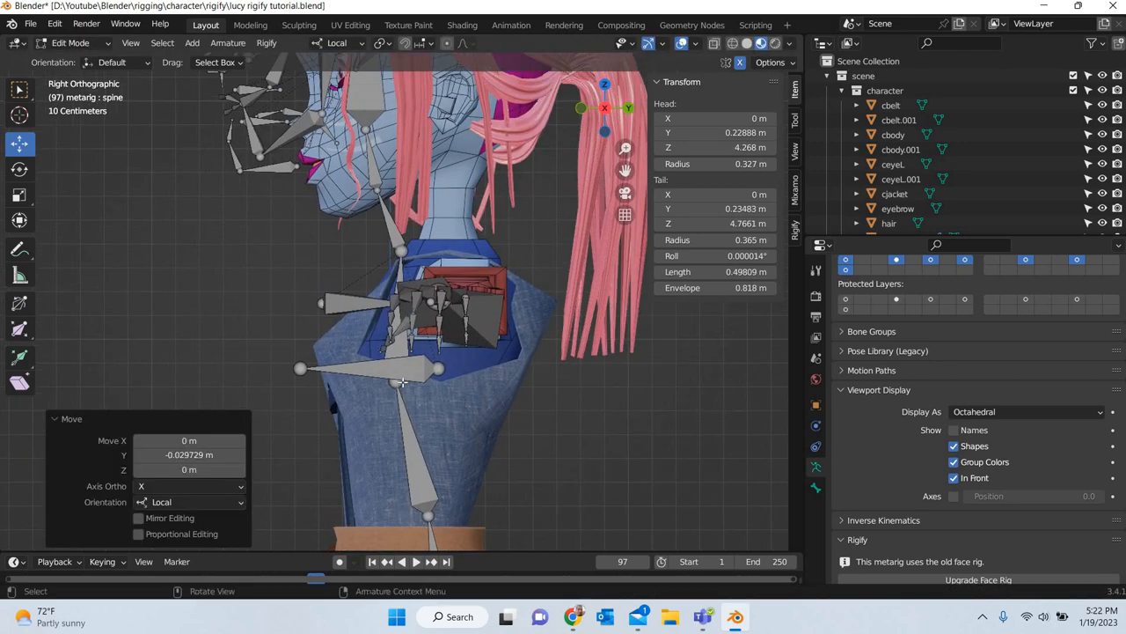
left_click(396, 382)
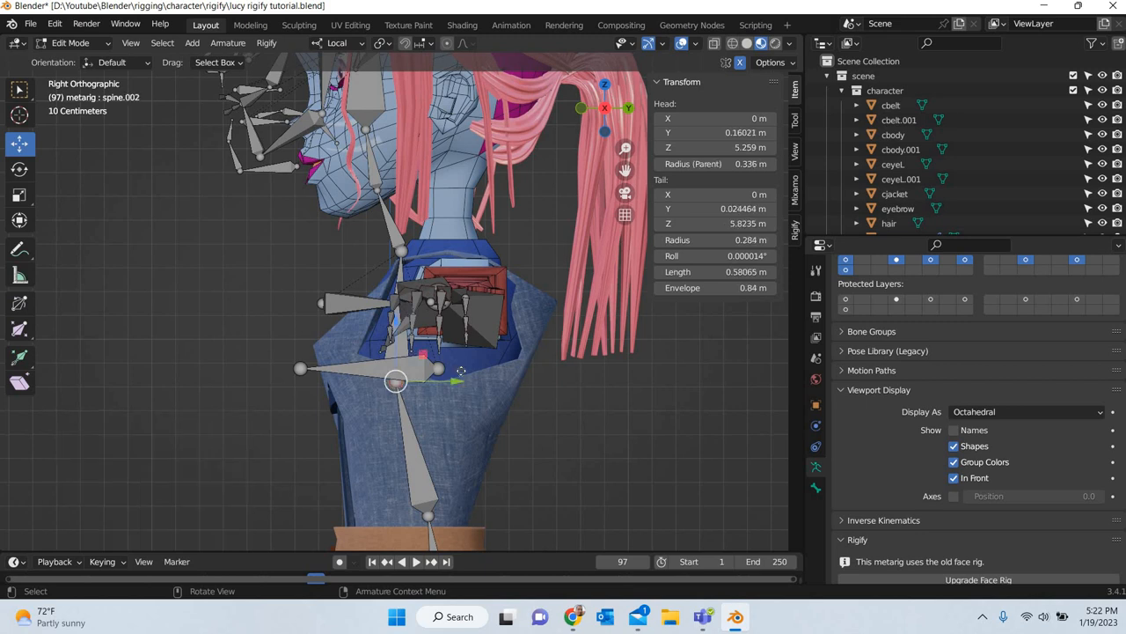
left_click_drag(423, 355, 458, 373)
left_click(436, 277)
middle_click_drag(403, 251, 354, 370, "shift")
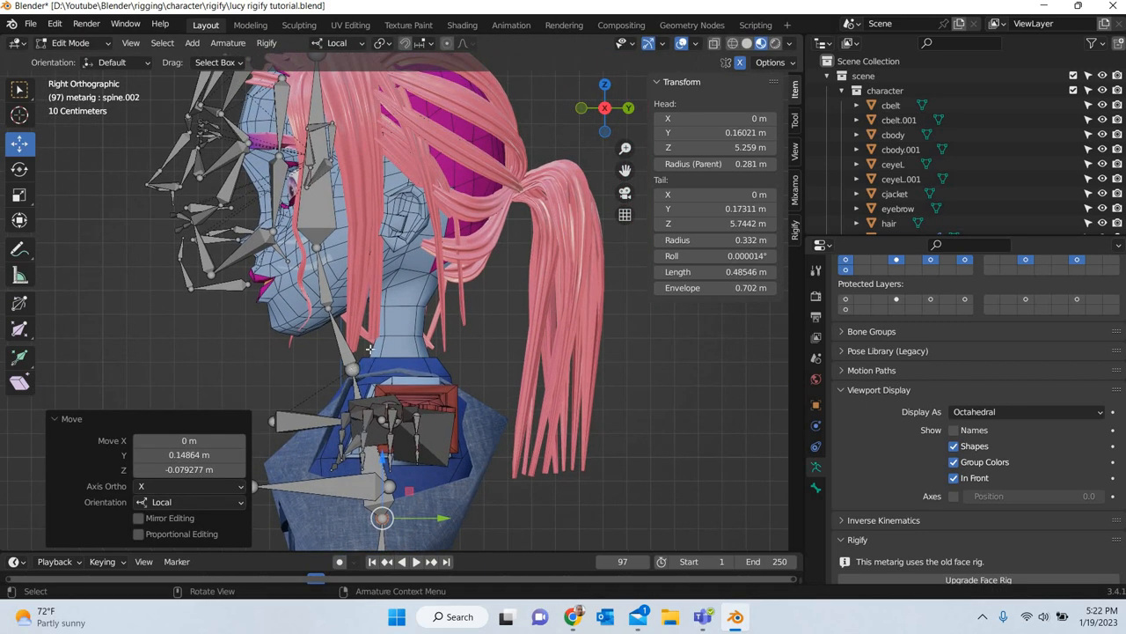
left_click(353, 369)
left_click_drag(383, 336, 436, 326)
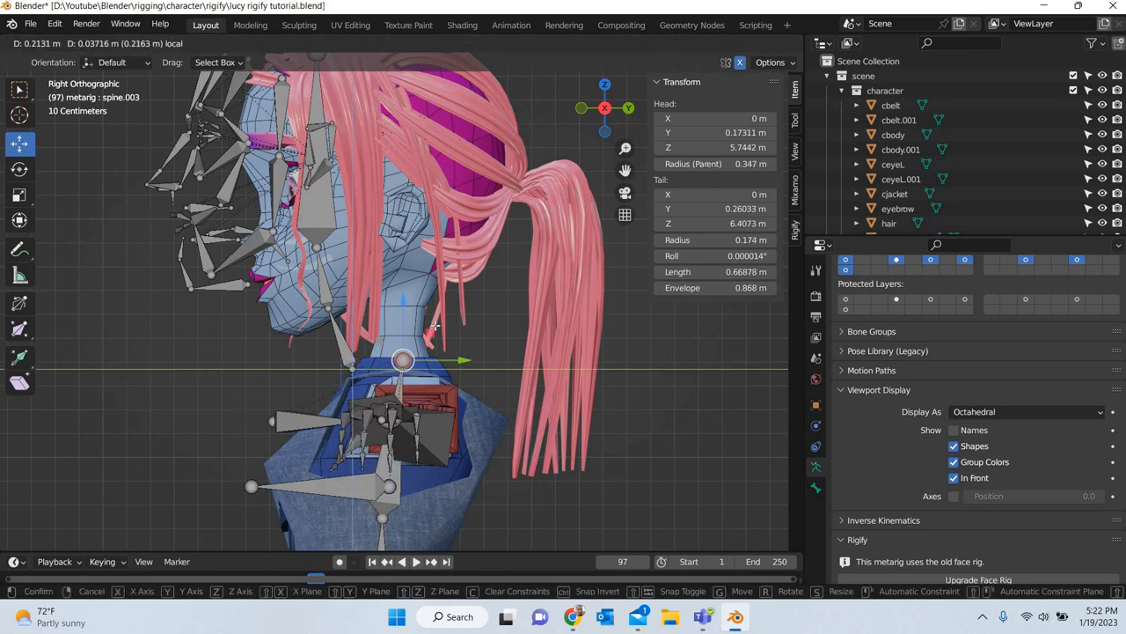
right_click(372, 387)
- Move the upper joint of spine.003 about 0.222 m back along Y and 0.03 m up to the base of the neck
scroll(324, 447, "up", 6)
middle_click_drag(438, 444, 509, 261, "shift")
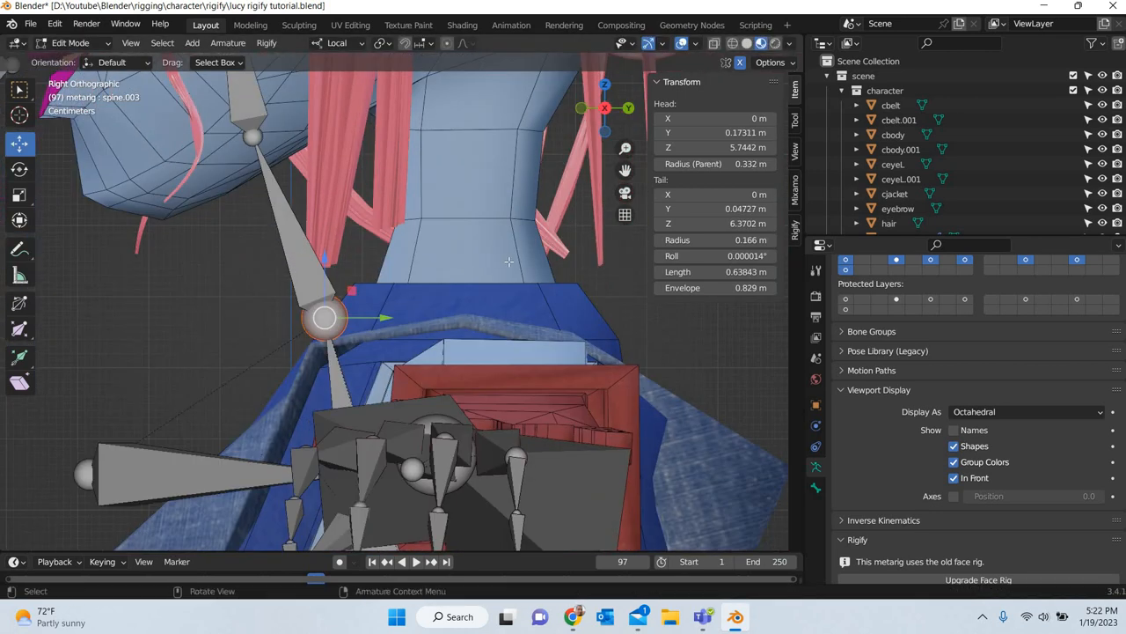
left_click(391, 305)
left_click(325, 317)
left_click_drag(351, 289, 505, 276)
right_click(375, 297)
- Box-select all face and head bones and move them about 0.327 m back along Y into the head
scroll(462, 360, "down", 3)
scroll(462, 361, "down", 4)
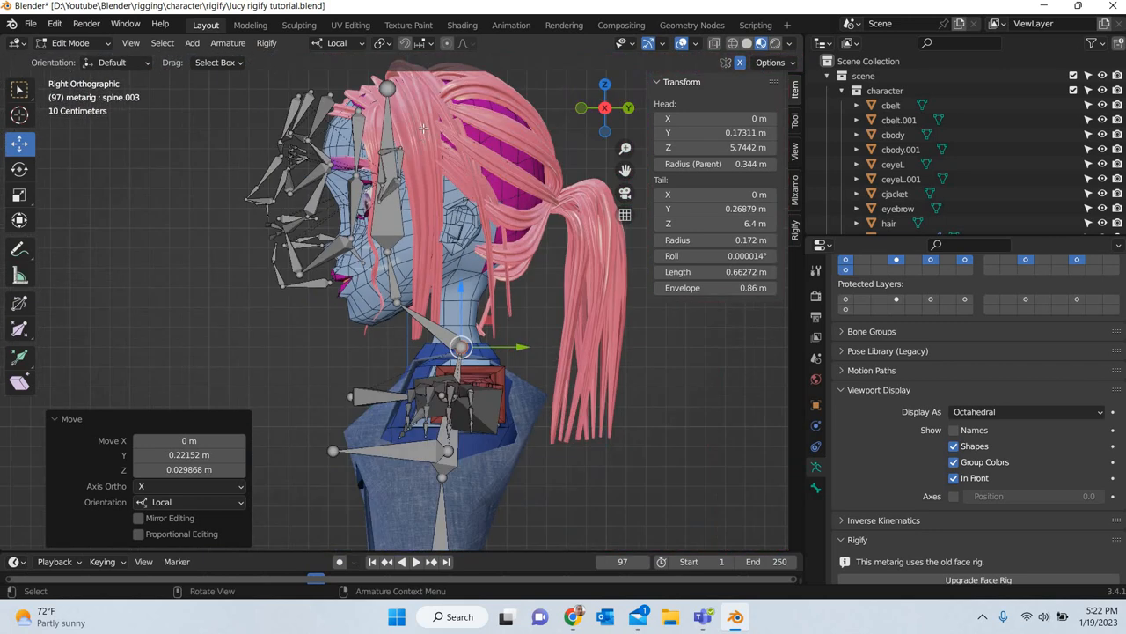
middle_click_drag(470, 288, 462, 360, "shift")
left_click_drag(423, 125, 231, 392)
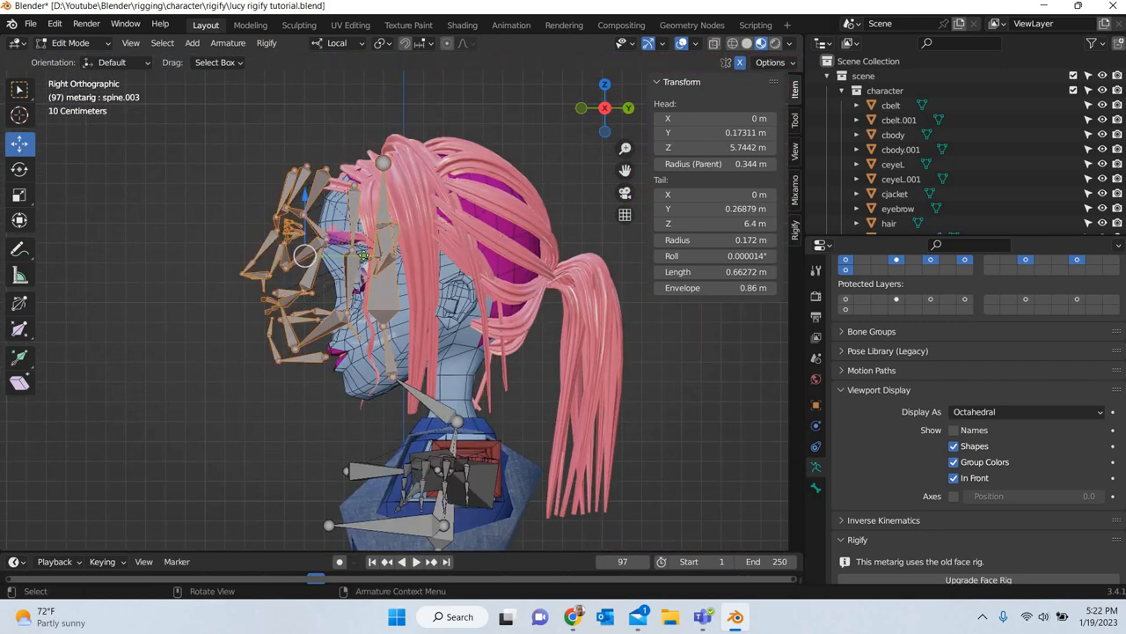
key("g")
key("y")
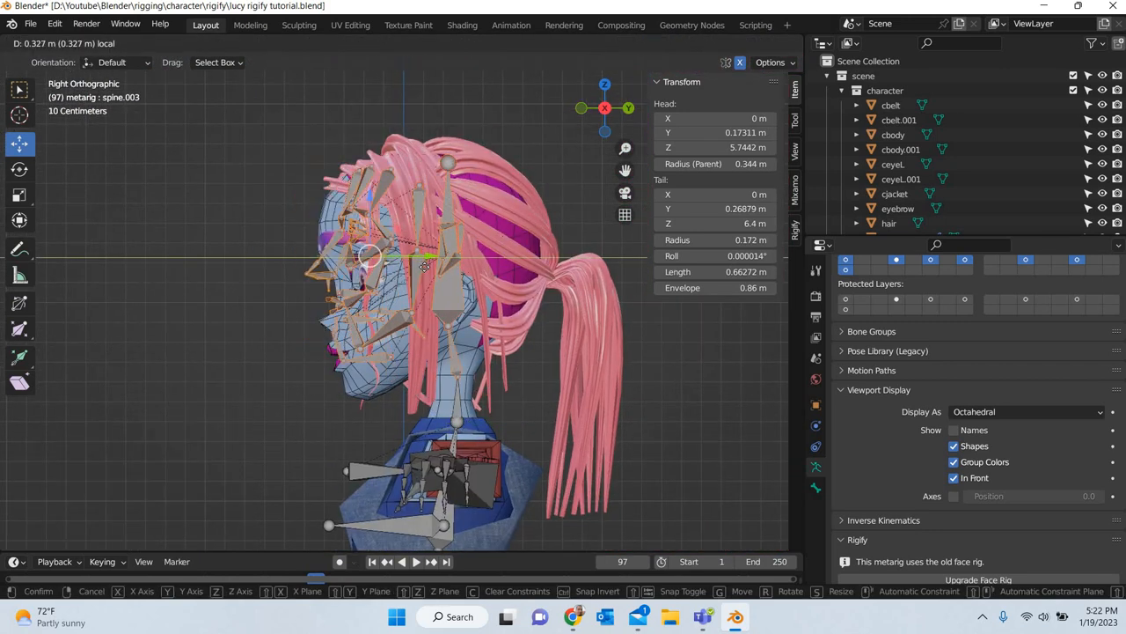
left_click(461, 385)
- Shift the selected face and head bones slightly farther back and down so they sit above the neck
scroll(498, 433, "up", 5)
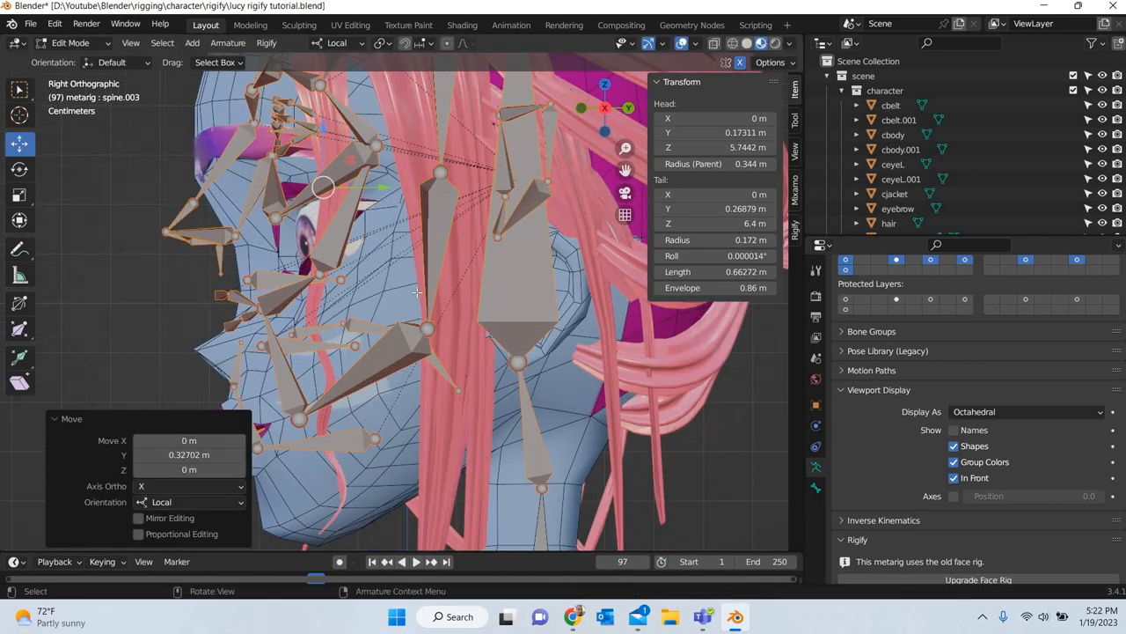
middle_click_drag(498, 433, 360, 227, "shift")
middle_click_drag(440, 392, 483, 549, "shift")
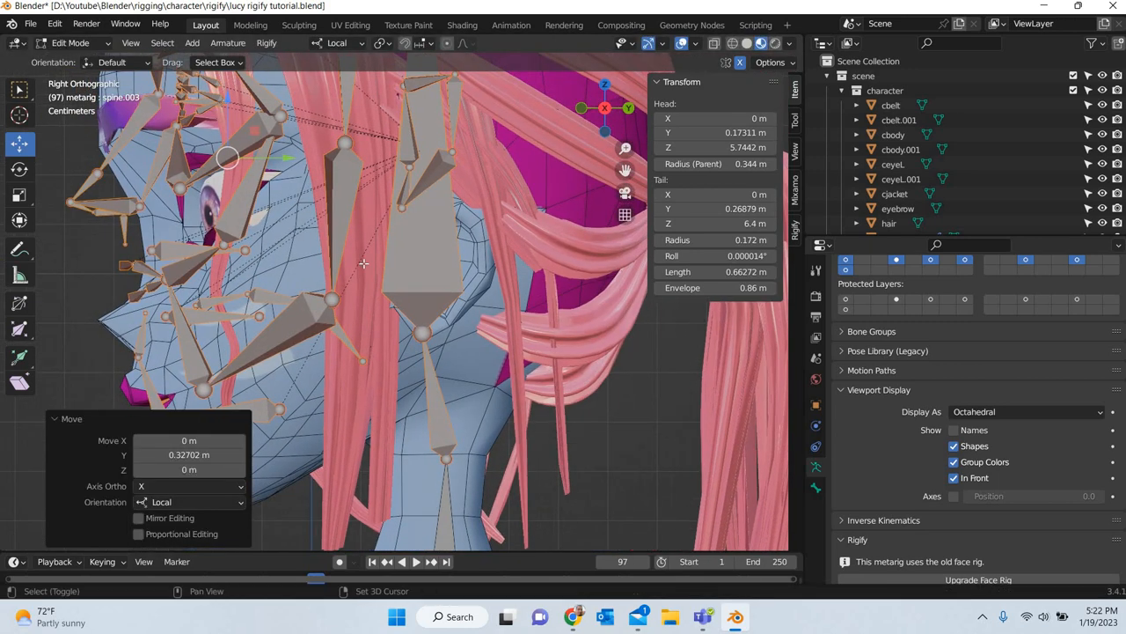
scroll(292, 163, "down", 1)
key("g")
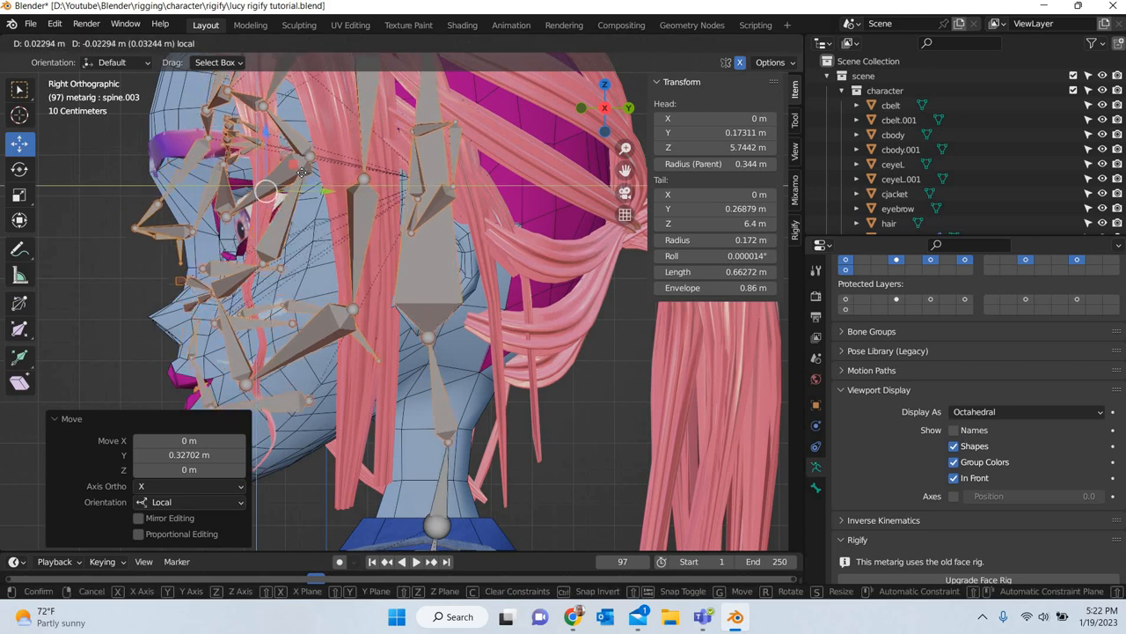
left_click(456, 445)
- Move the neck joint at the top of spine.004 about 0.052 m forward along Y to straighten the neck
left_click(455, 443)
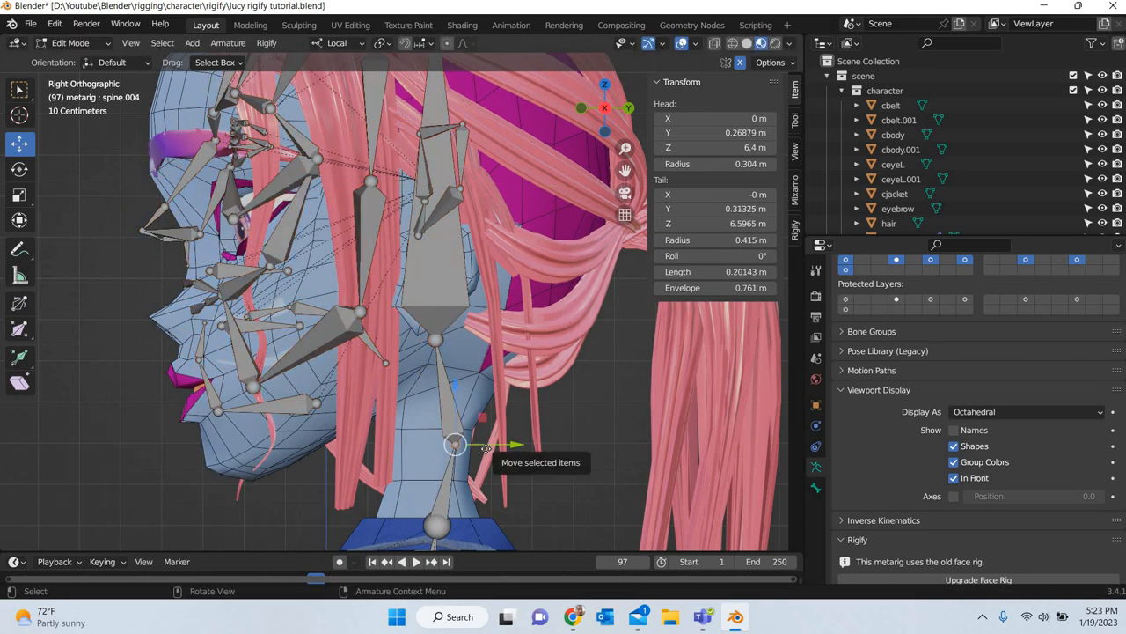
left_click_drag(493, 446, 420, 438)
left_click_drag(256, 412, 256, 412)
- Select only the face bones in front of the head bone and move them about 0.225 m down and 0.004 m forward
scroll(390, 98, "down", 2)
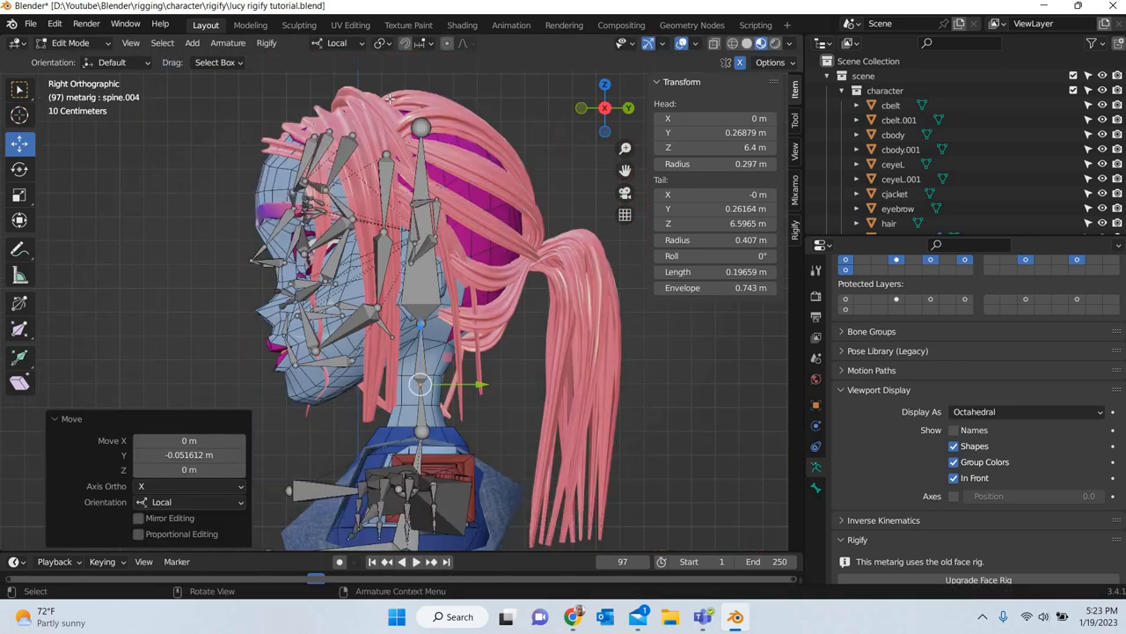
left_click_drag(230, 361, 395, 98)
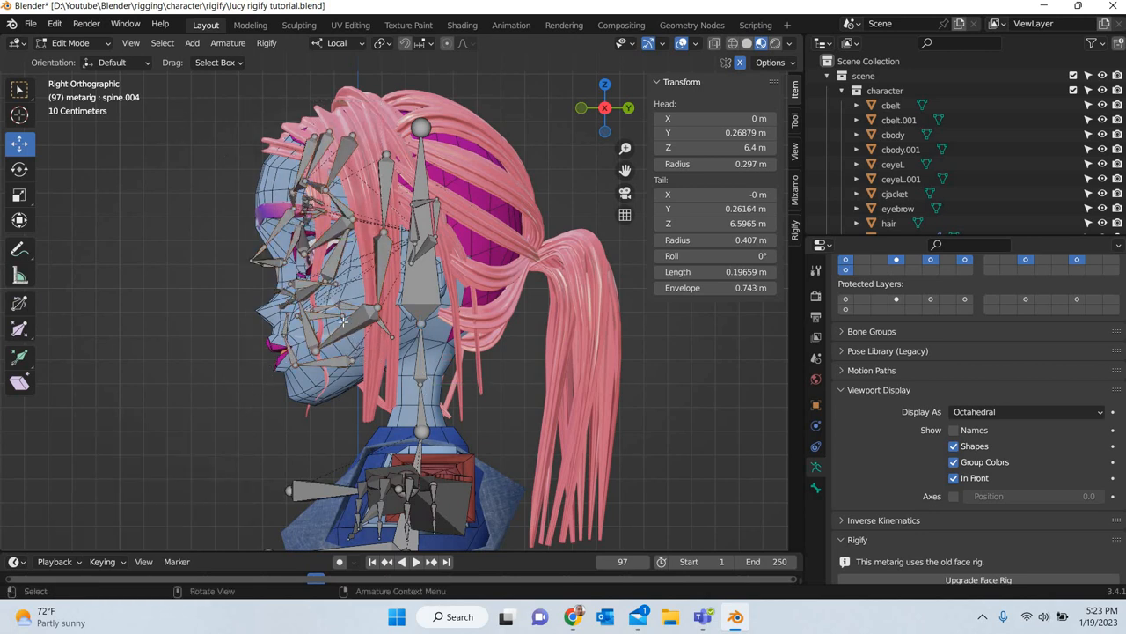
left_click(339, 361)
middle_click_drag(394, 265, 393, 75, "ctrl")
mouse_move(234, 417)
right_mouse_down("ctrl")
mouse_move(281, 81)
mouse_move(213, 352)
mouse_move(228, 414)
right_mouse_up("ctrl")
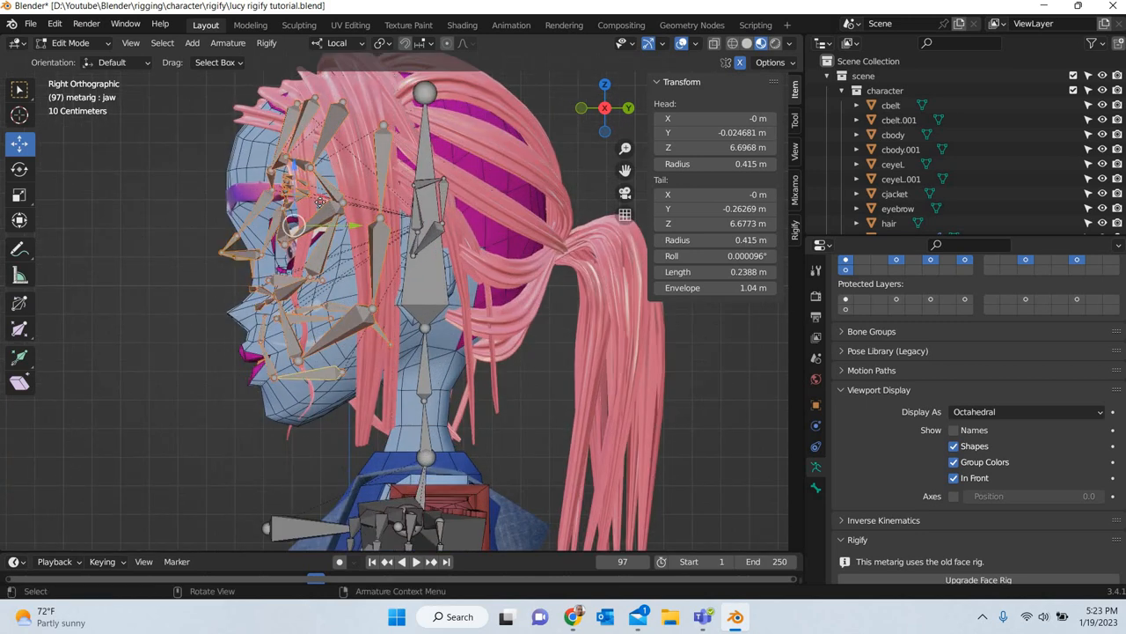
left_click_drag(291, 226, 314, 350)
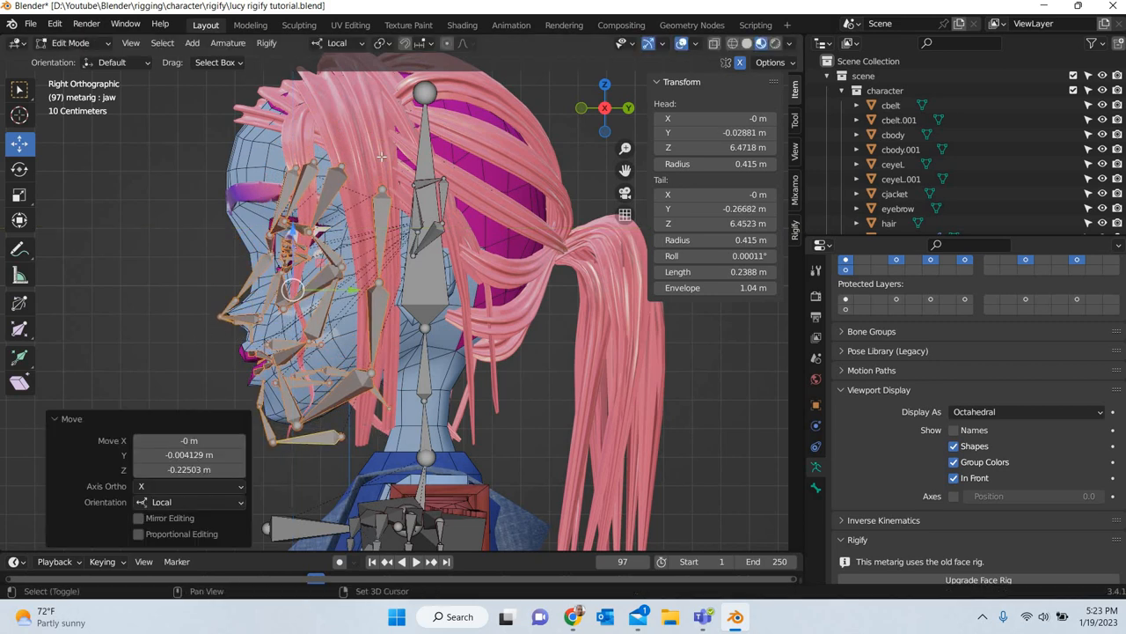
- Move the left shoulder bone about 0.281 m back along Y into the character's shoulder
middle_click_drag(388, 402, 382, 119, "shift")
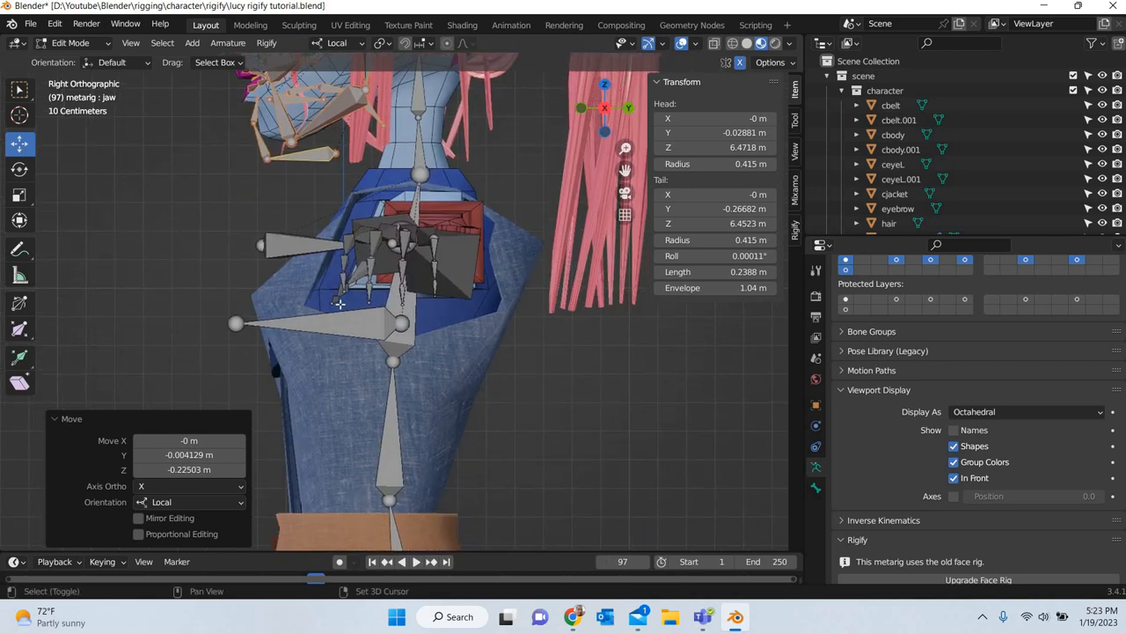
left_click(325, 245)
left_click_drag(388, 247, 426, 308)
- In top view, move the shoulder-end joint of the left upper arm bone about 0.181 m back along Y into the sleeve
key("KP_7")
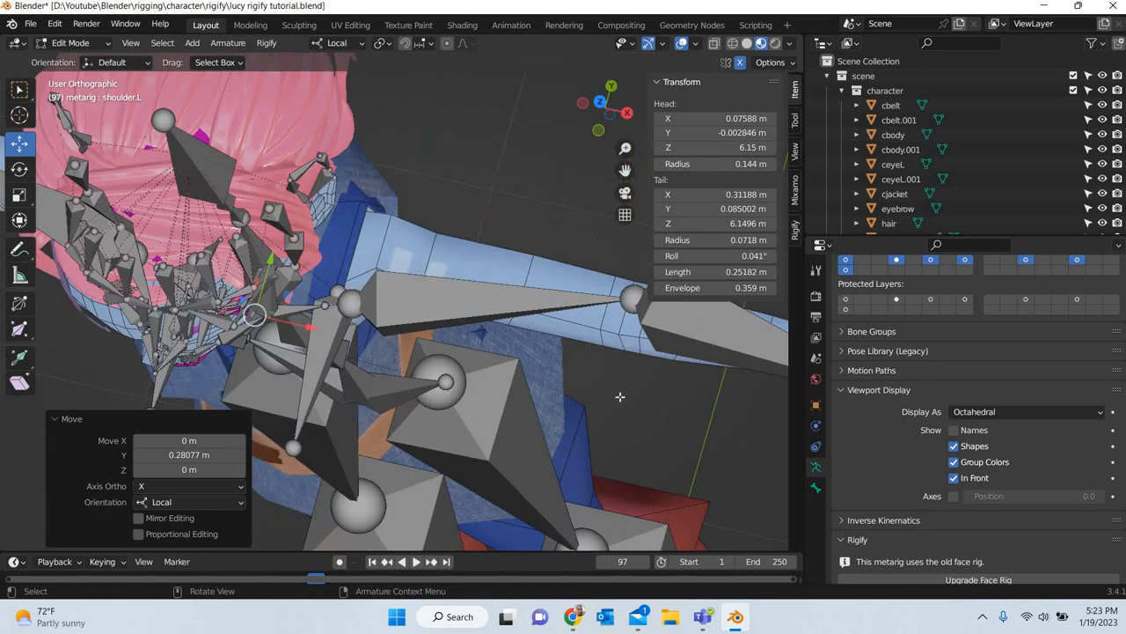
scroll(406, 378, "up", 4)
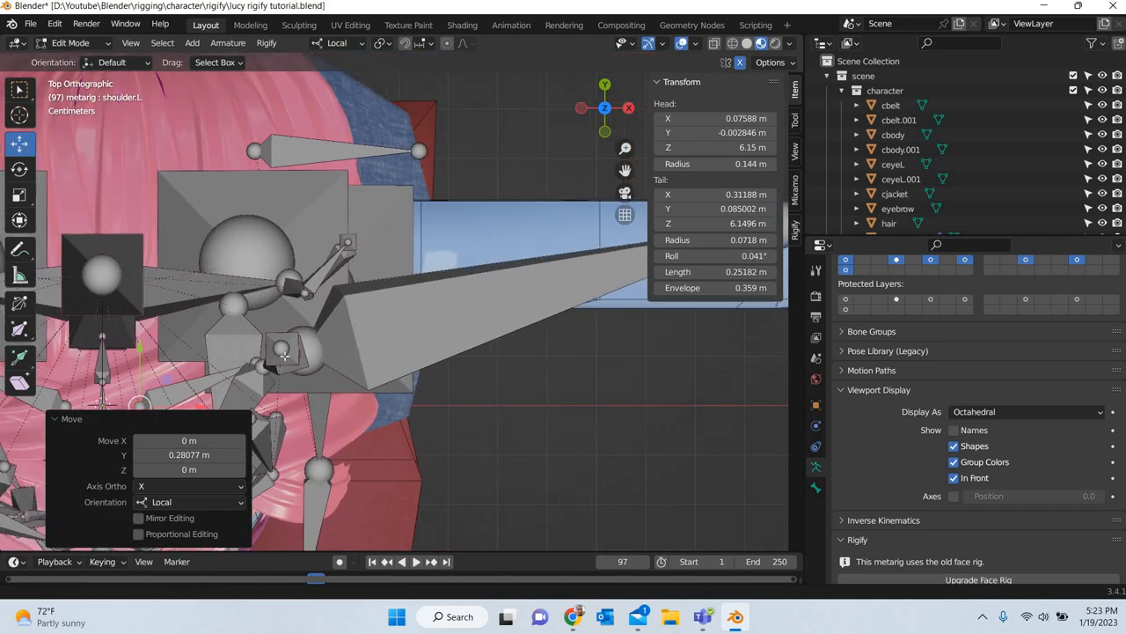
left_click(335, 358)
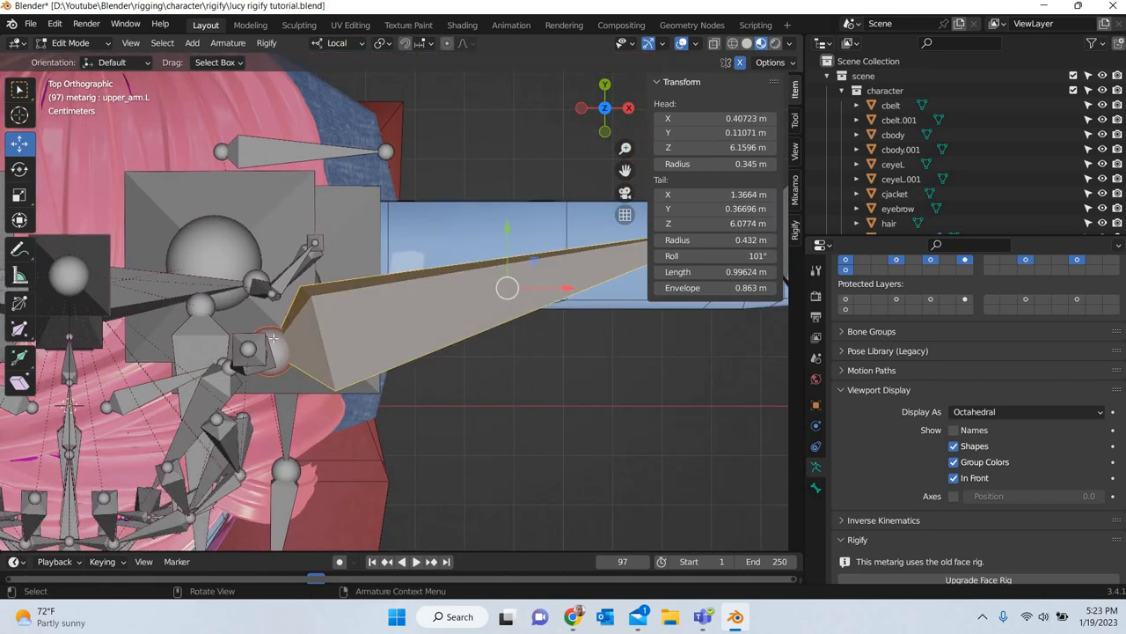
left_click(274, 334)
left_click(276, 352)
key("alt+a")
left_click(278, 357)
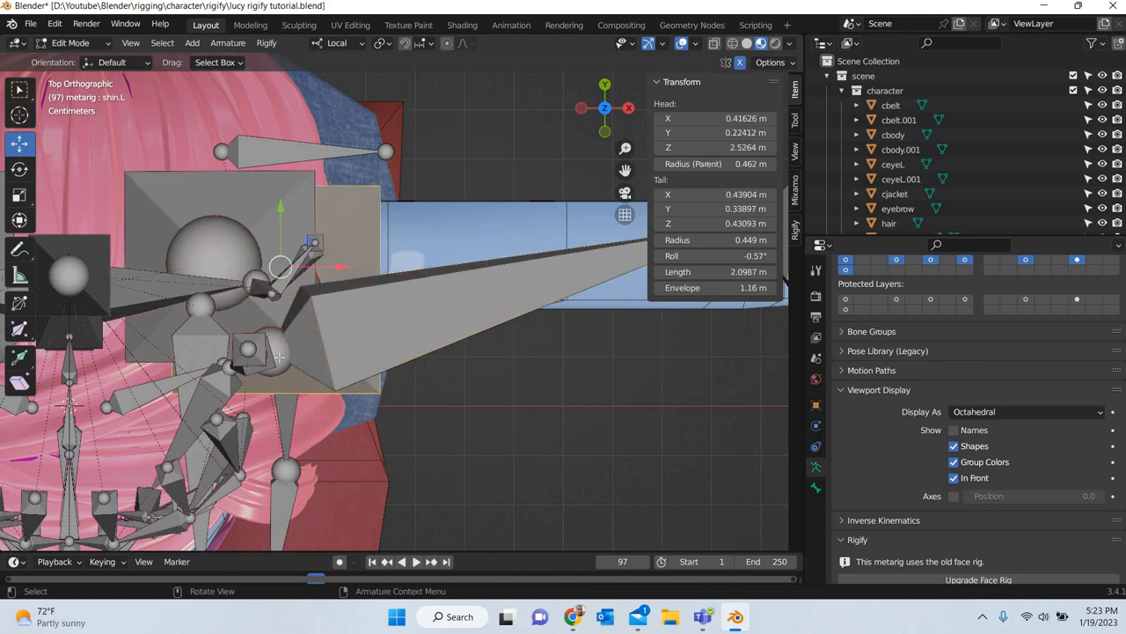
left_click(322, 367)
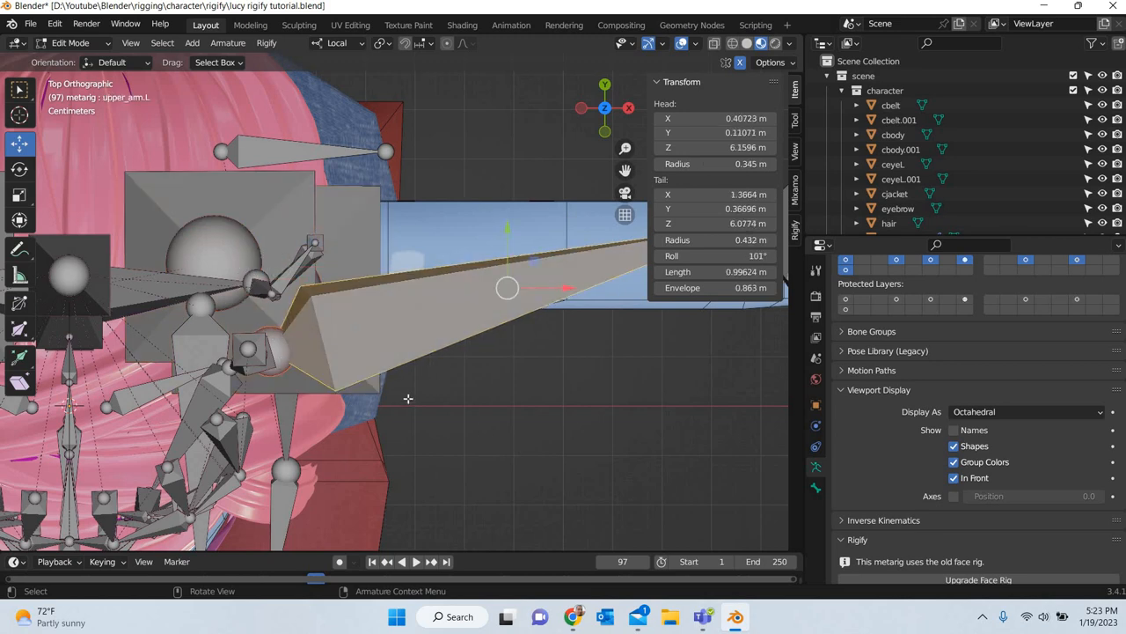
middle_click_drag(409, 398, 541, 394, "shift")
scroll(784, 516, "up", 5)
key("alt+a")
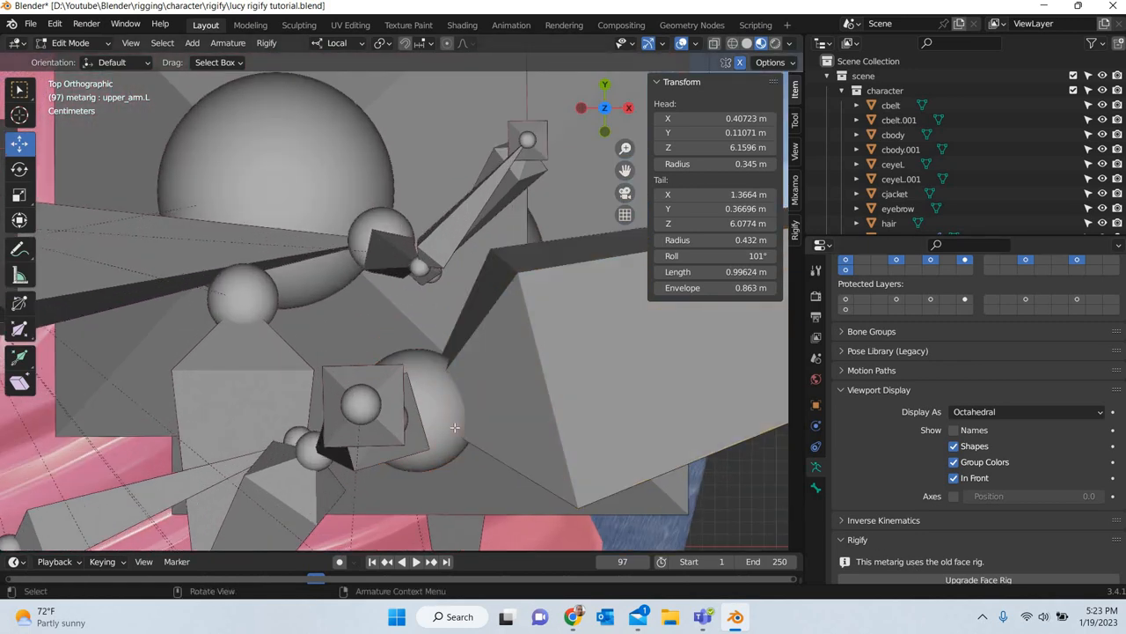
left_click(429, 407)
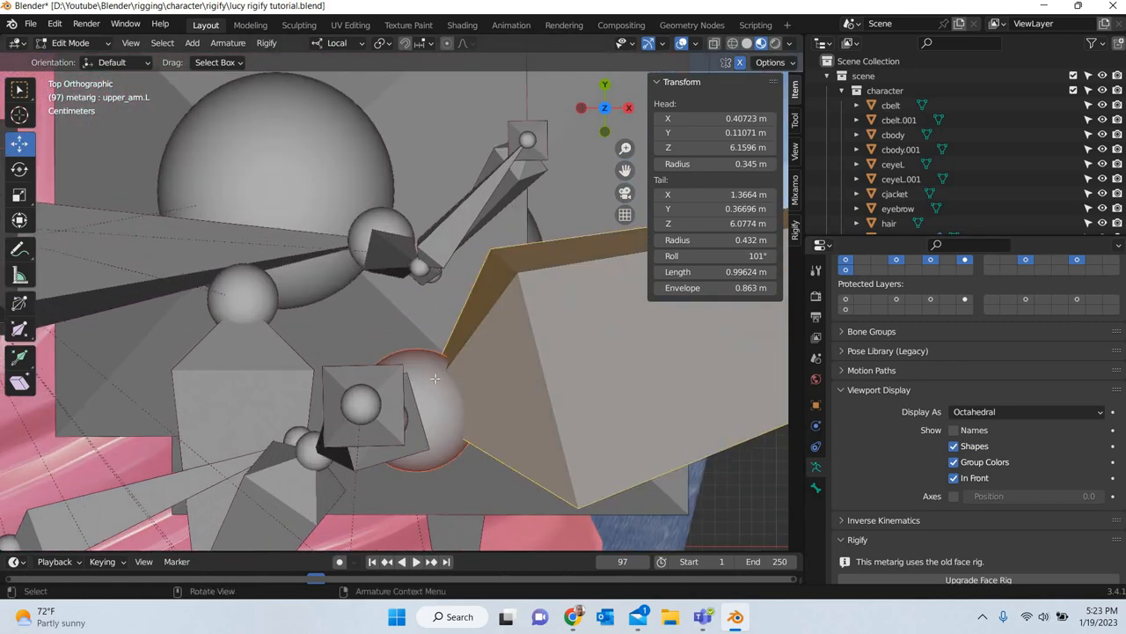
left_click(438, 379)
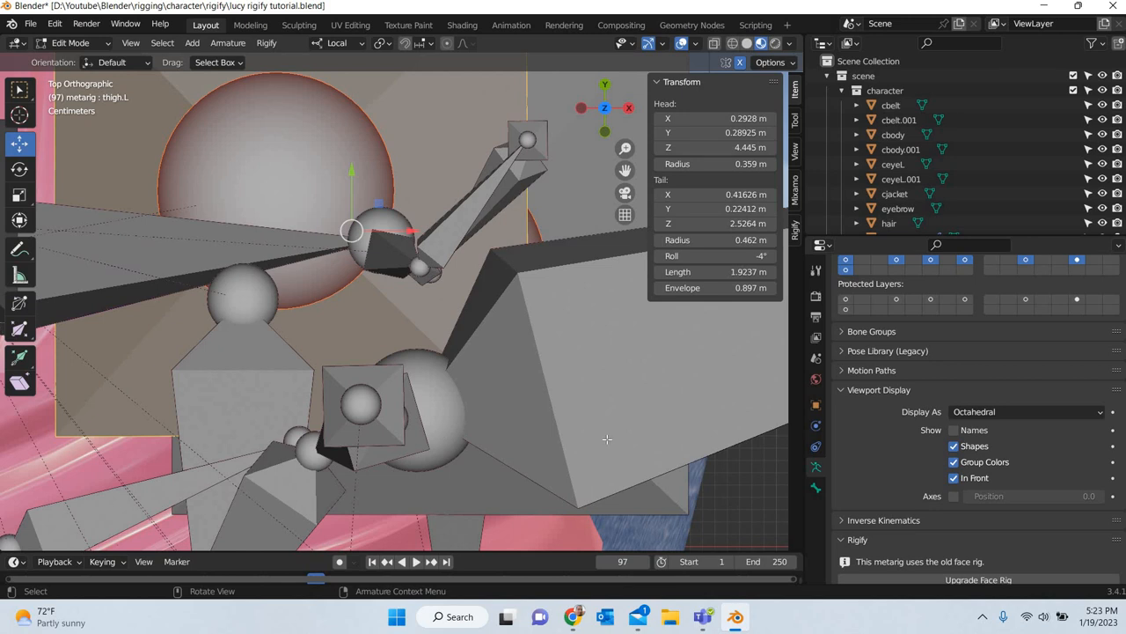
scroll(581, 426, "down", 4)
left_click(404, 301)
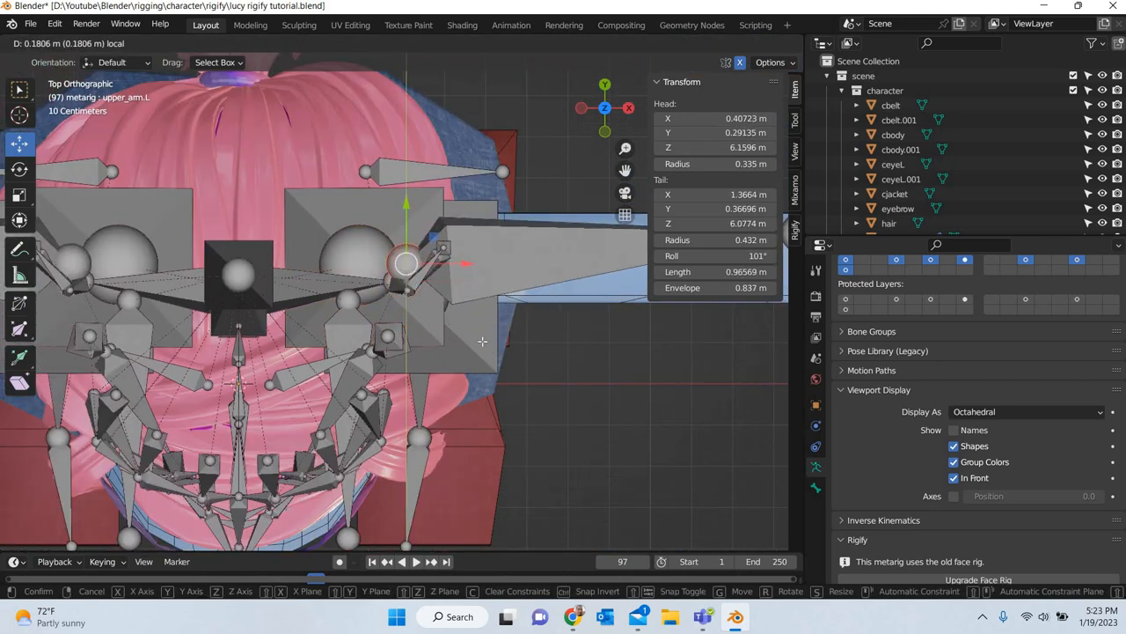
left_click(359, 341)
- Shift the left elbow joint slightly outward and forward so it sits centred in the character's arm
middle_click_drag(359, 341, 27, 360, "shift")
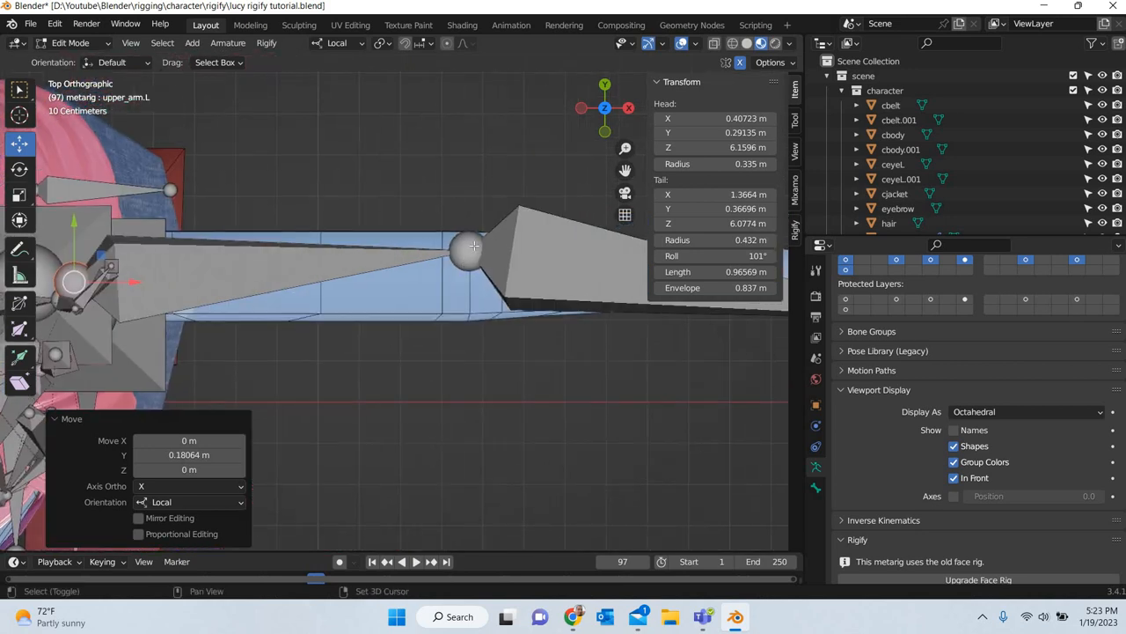
left_click(494, 231)
key("g")
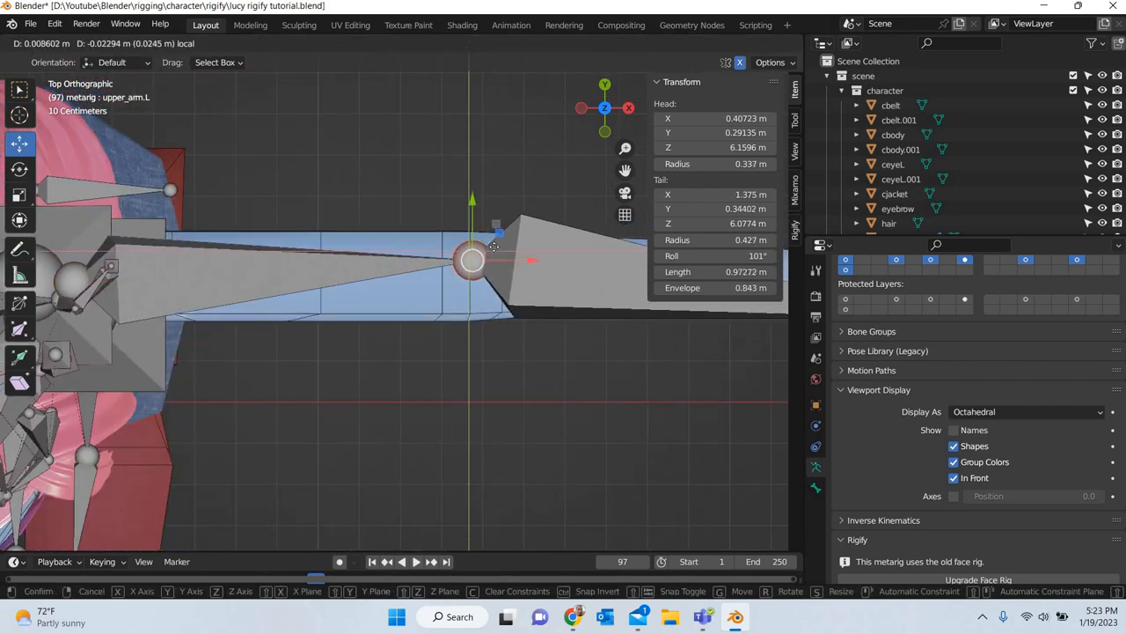
left_click(136, 443)
- Move the left hand bone about 0.108 m back along Y so the wrist lines up with the glove
middle_click_drag(616, 317, 316, 330, "shift")
left_click(412, 317)
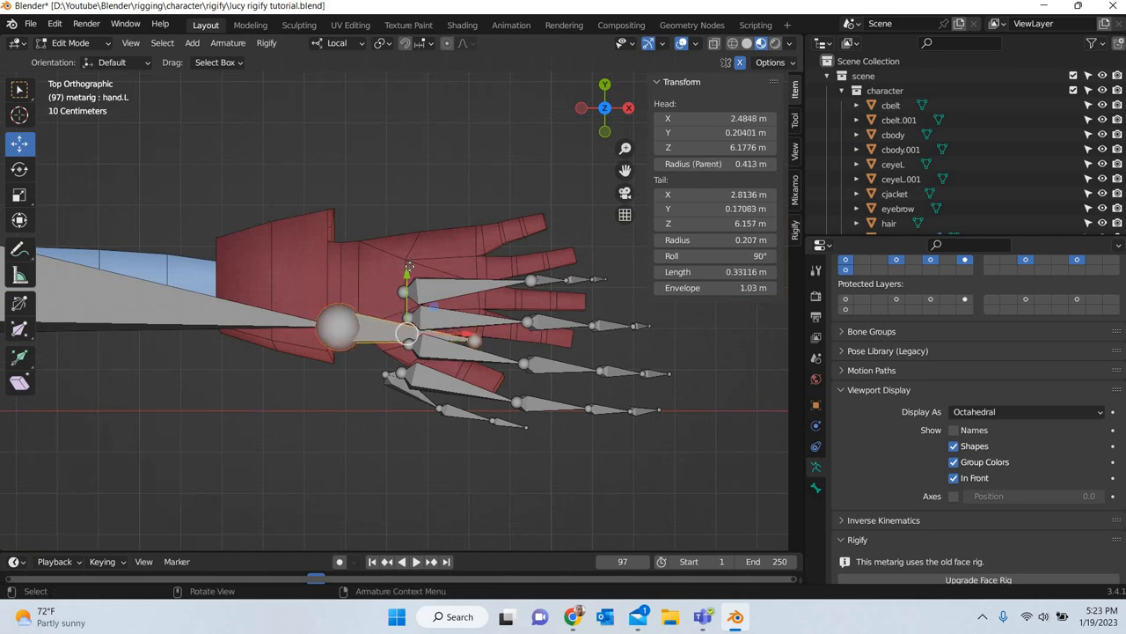
key("g")
key("y")
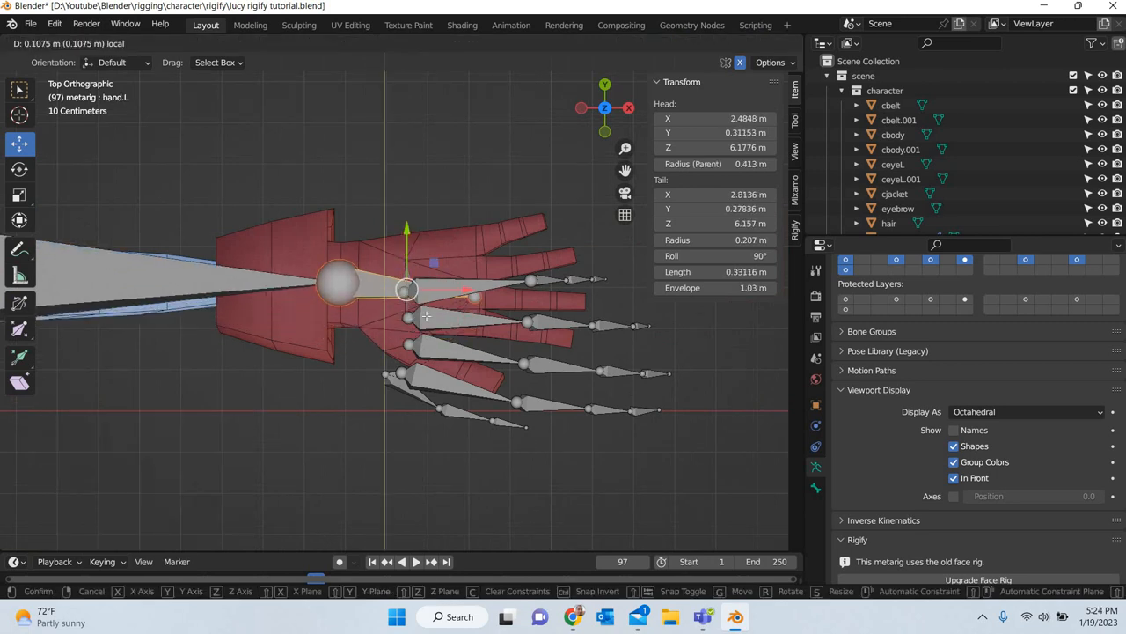
left_click(427, 361)
- Move the left hand bone another 0.299 m or so back along Y, clear of the finger bones
scroll(353, 316, "up", 5)
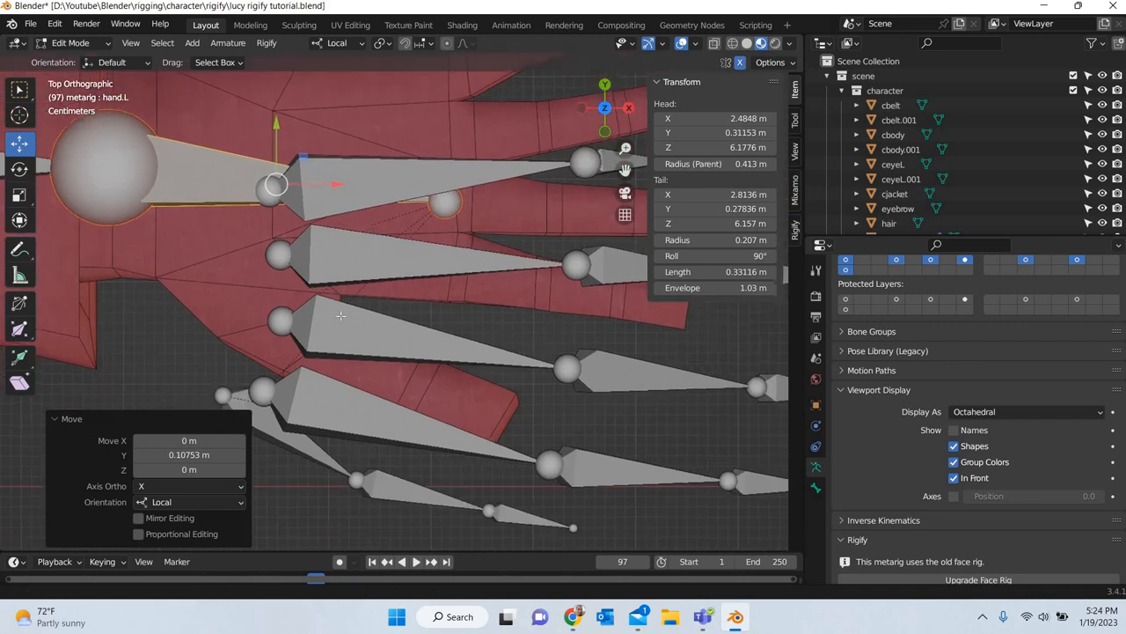
scroll(353, 316, "down", 3)
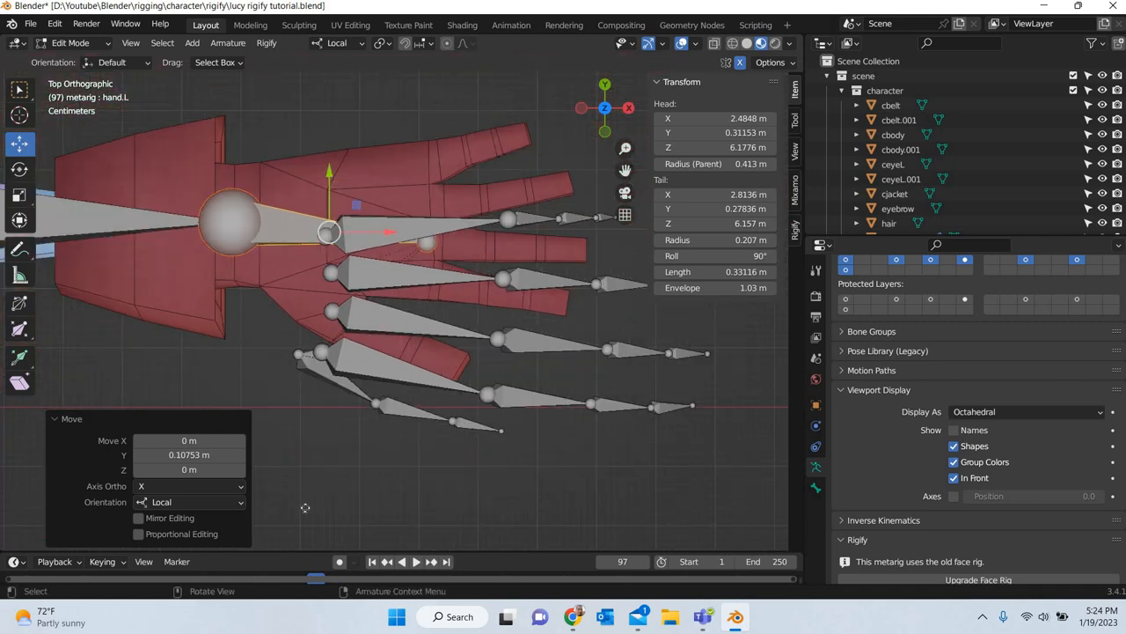
key("g")
key("y")
left_click(319, 223)
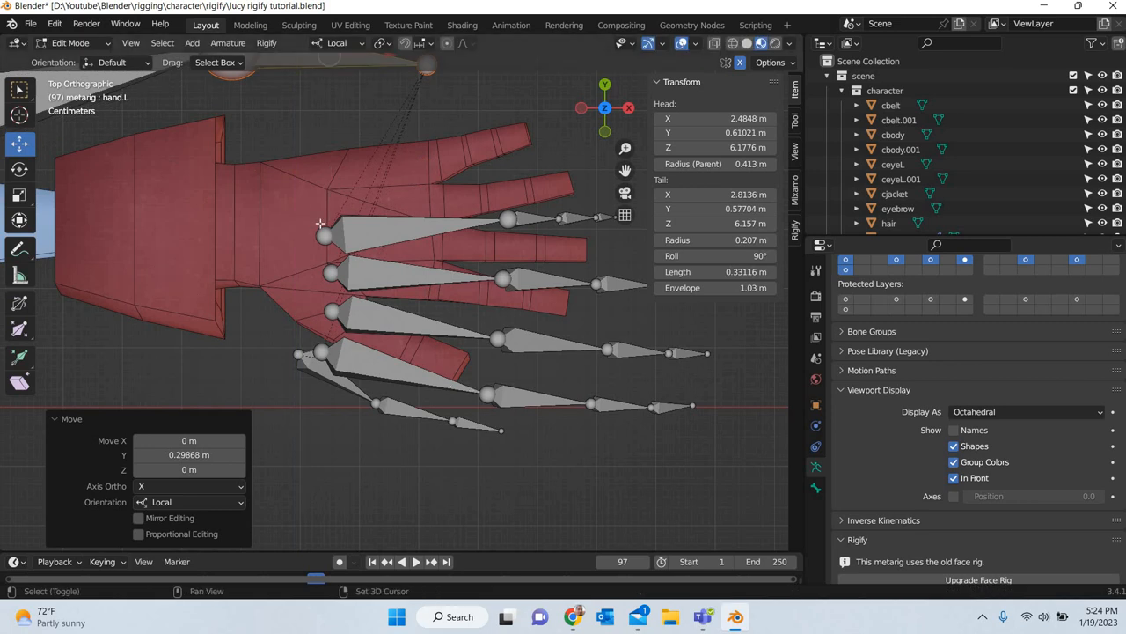
- Select all the left hand's palm, finger and thumb bones and move them about 0.101 m back along Y over the glove
middle_click_drag(320, 223, 197, 178, "shift")
left_click_drag(157, 124, 606, 443)
key("g")
key("y")
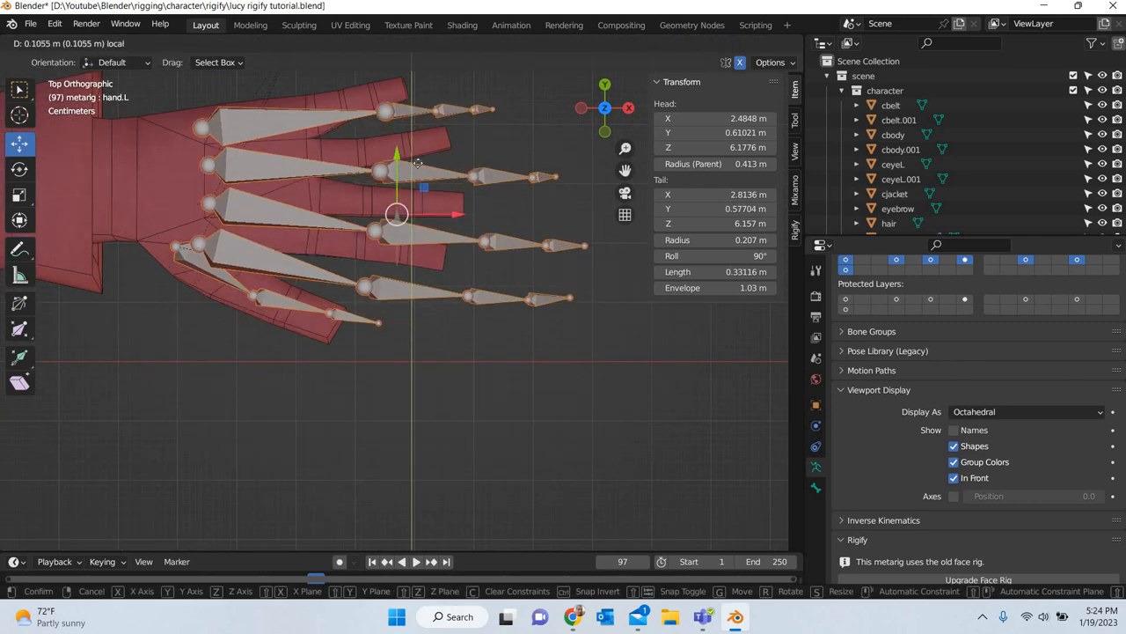
left_click(420, 167)
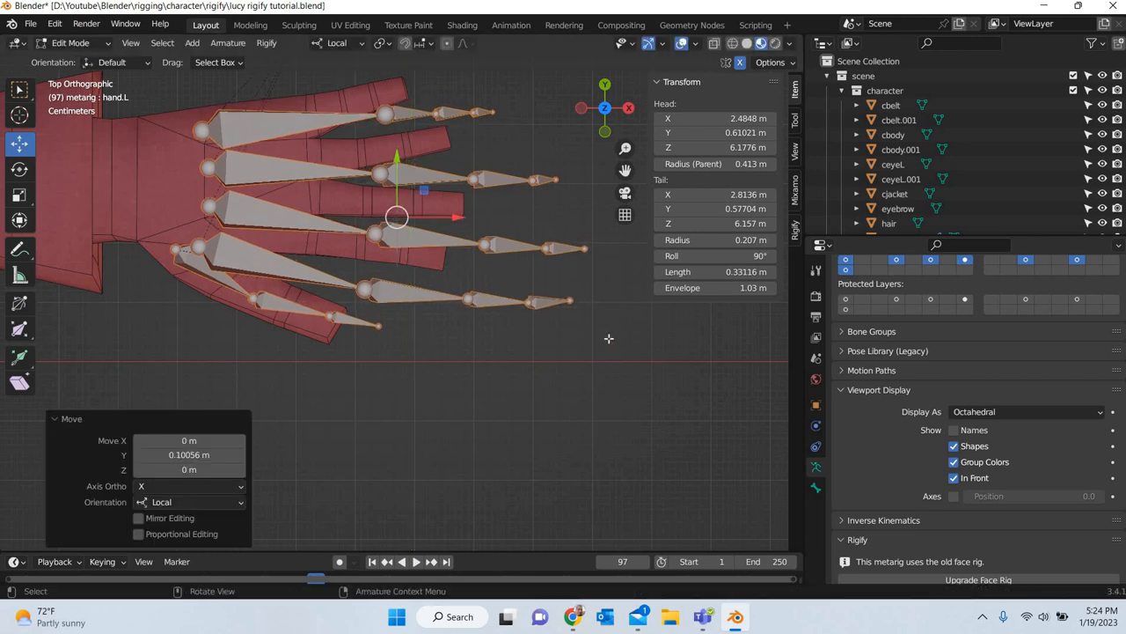
- Select the four fingers' bones beyond the palm and move them about 0.112 m toward the wrist along X
left_click_drag(345, 65, 607, 308)
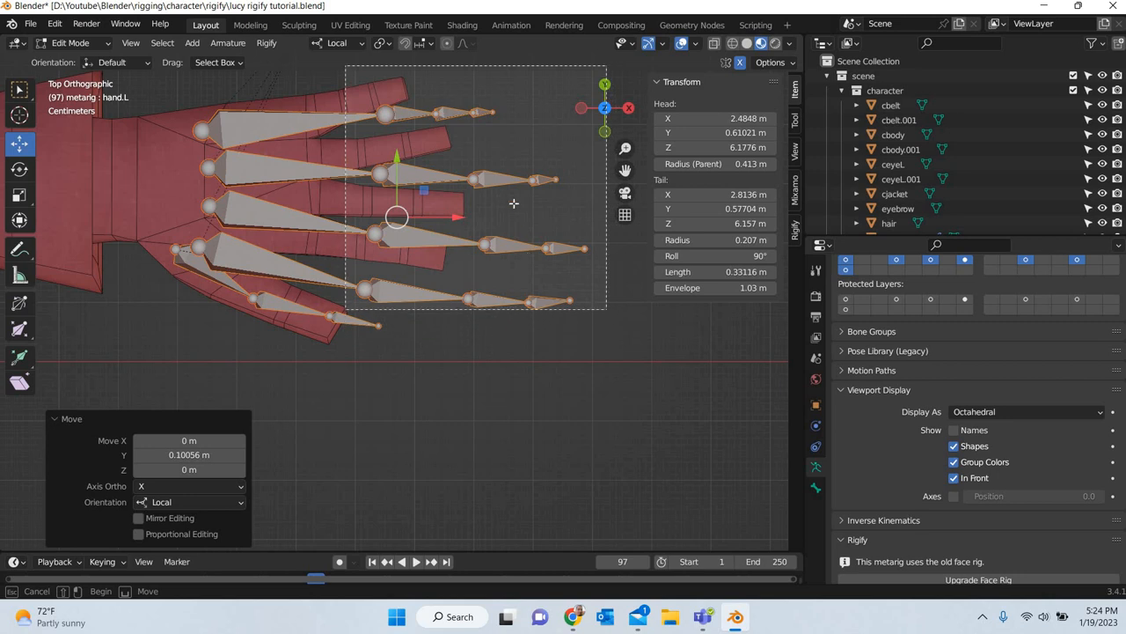
left_click_drag(514, 203, 514, 204)
key("g")
key("x")
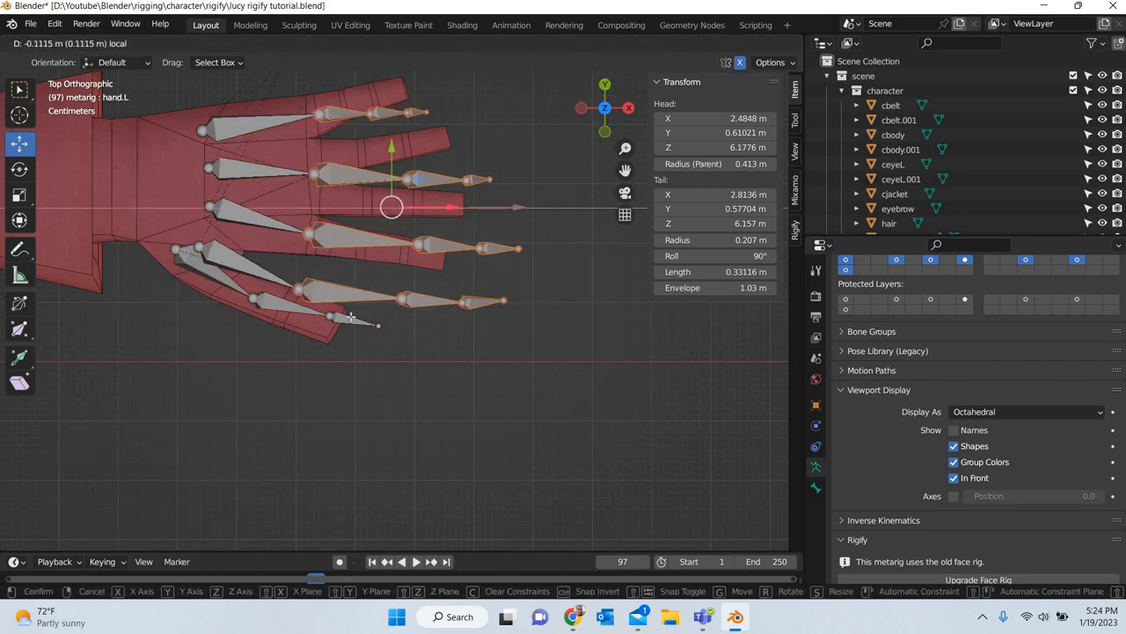
left_click(351, 317)
- In front view, raise the base joint of the left thumb about 0.114 m along Z to the glove's height
middle_click_drag(367, 331, 422, 532, "shift")
scroll(342, 305, "up", 4)
scroll(337, 320, "down", 4)
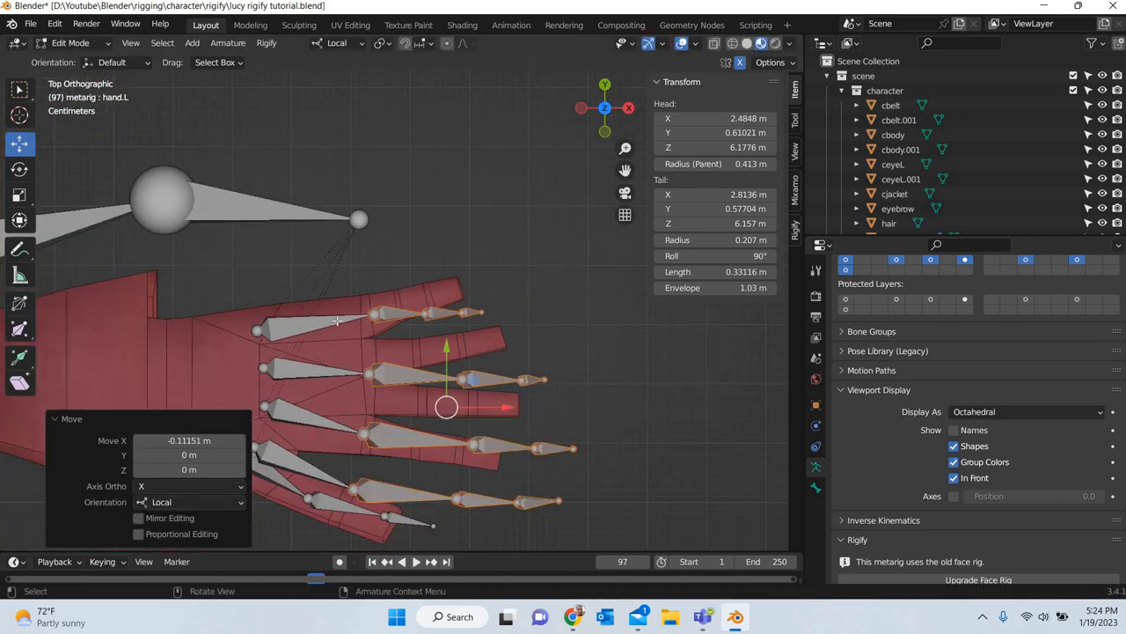
scroll(355, 373, "up", 4)
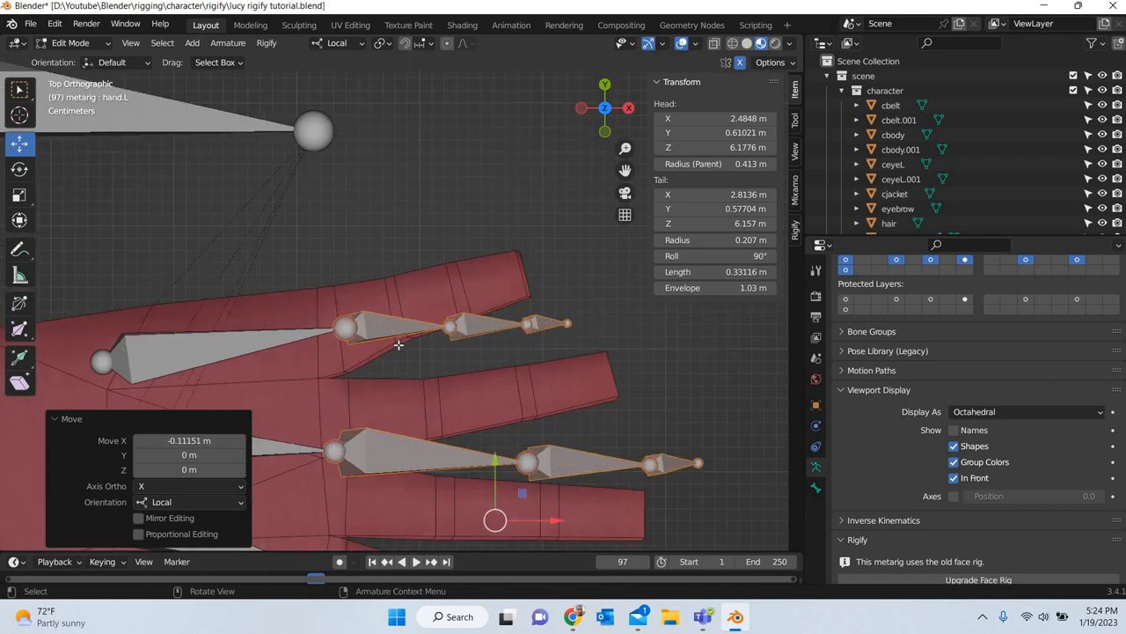
middle_click_drag(399, 345, 426, 314, "shift")
key("KP_1")
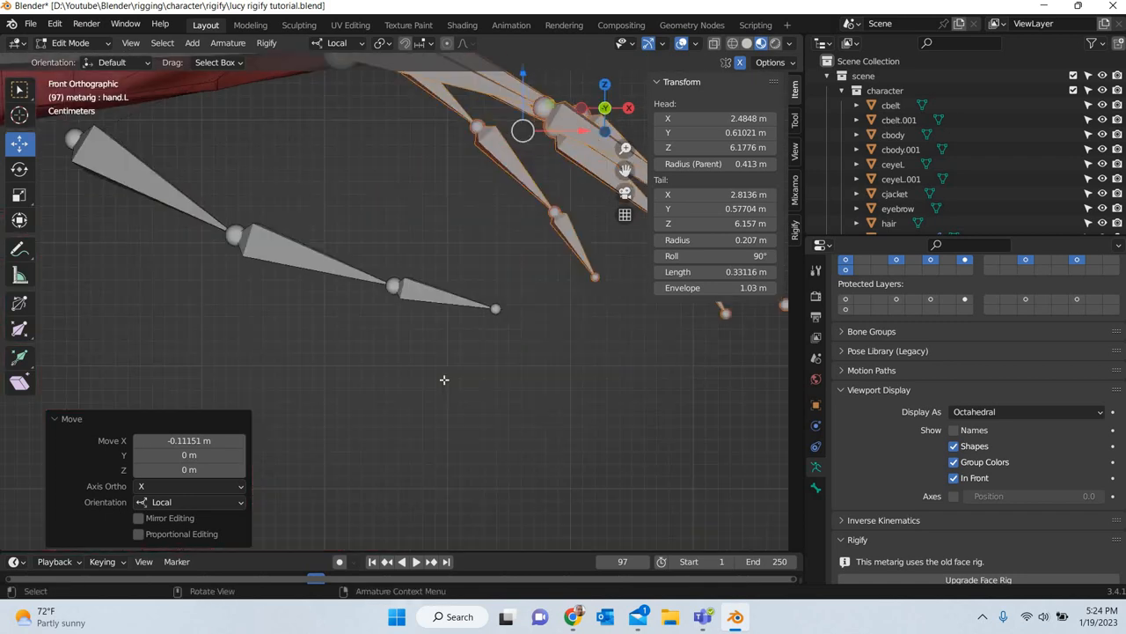
scroll(439, 318, "down", 5)
scroll(352, 410, "up", 3)
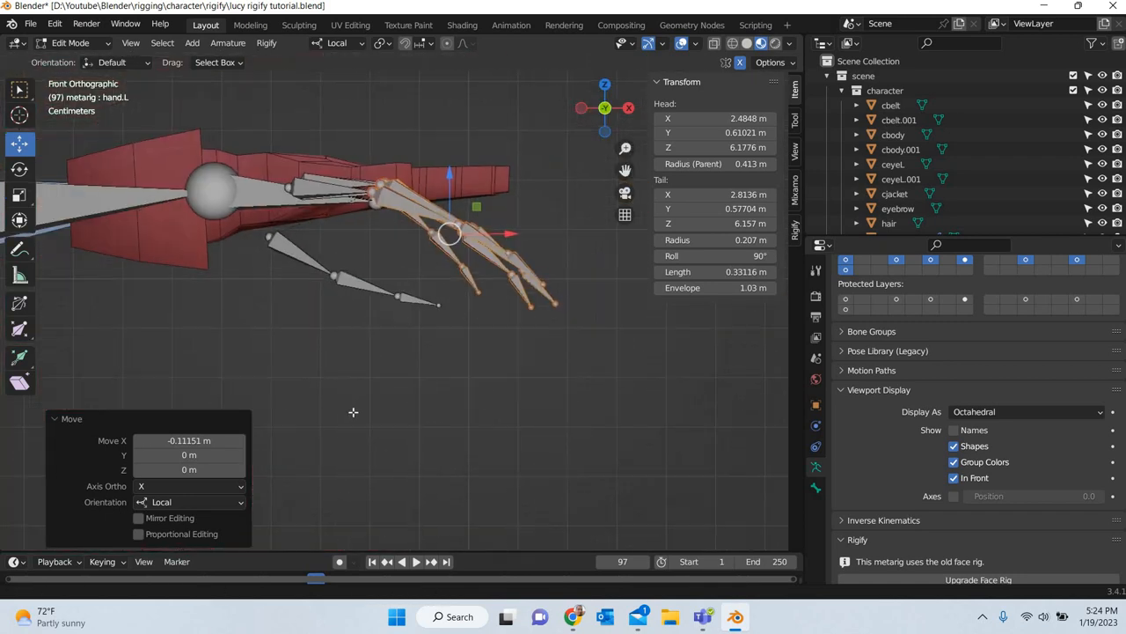
left_click(144, 264)
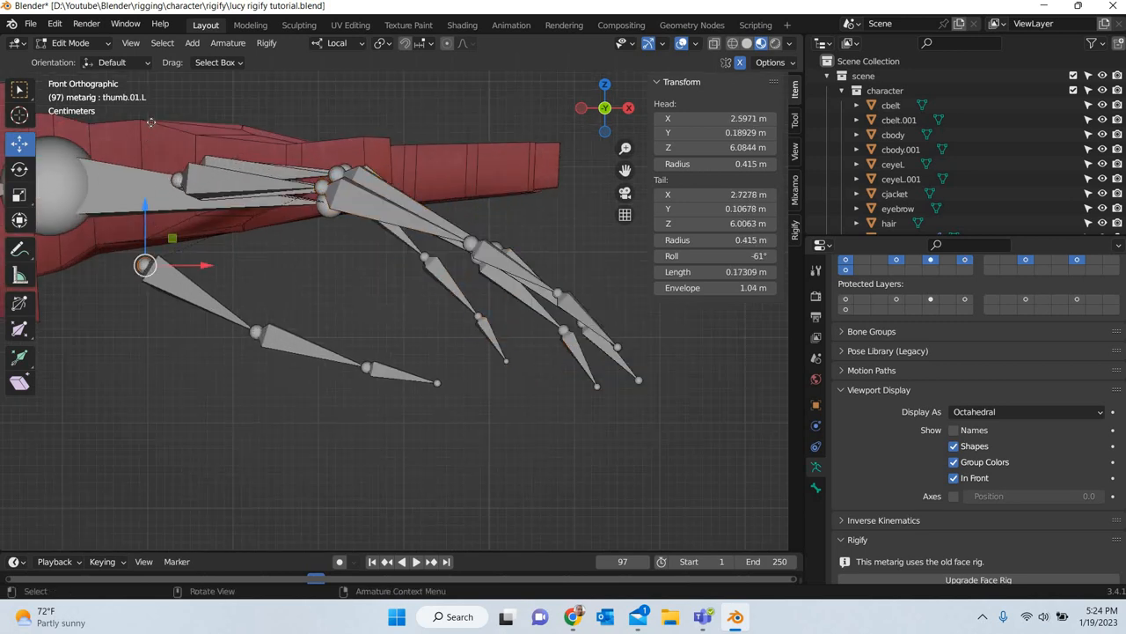
left_click_drag(144, 204, 145, 107)
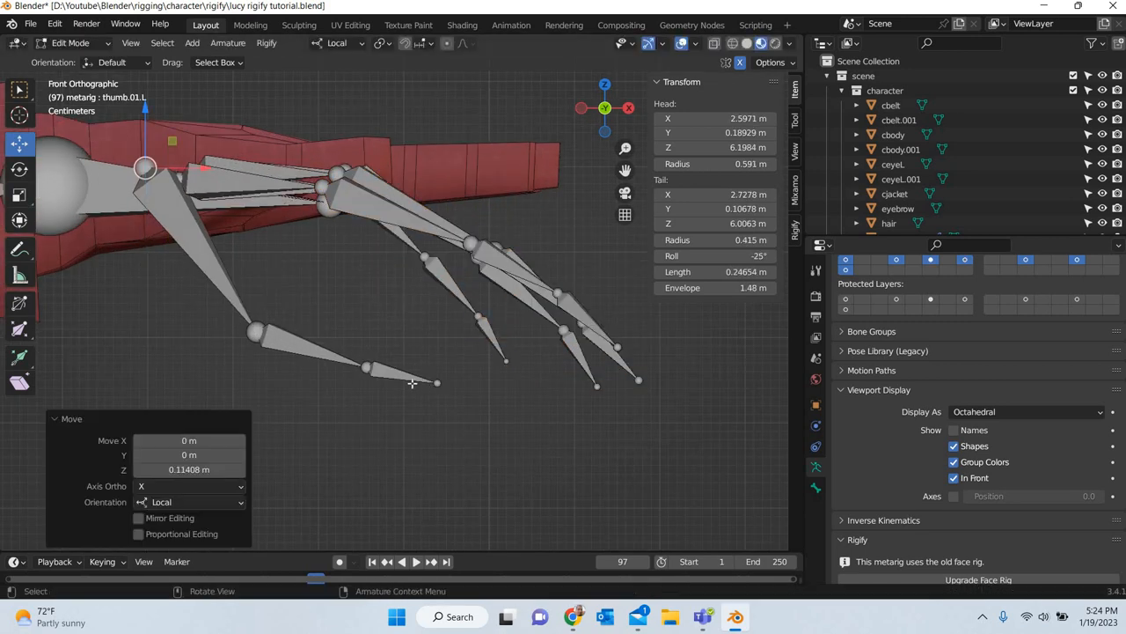
- Raise the left thumb's end bone to the glove's height and its first middle joint about 0.191 m along Z
left_click(398, 374)
left_click_drag(403, 339, 402, 133)
left_click_drag(258, 329, 257, 329)
left_click(256, 330)
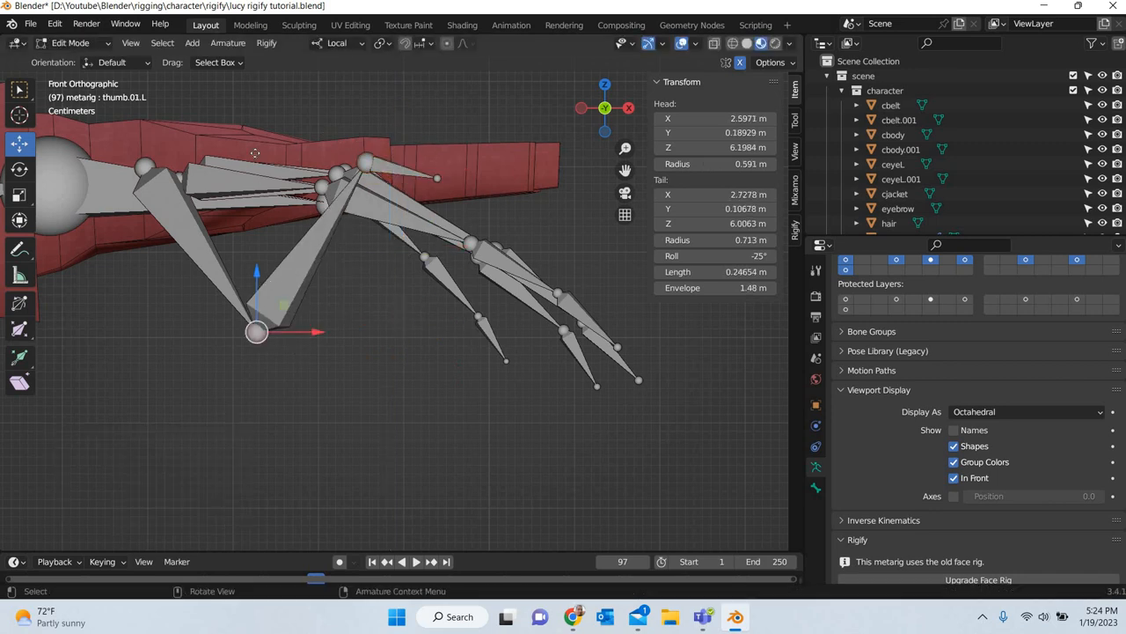
key("g")
key("z")
left_click(384, 327)
- Raise the first finger joints beyond the knuckles straight up along Z until they are level with the glove's fingers
middle_click_drag(361, 306, 194, 327, "shift")
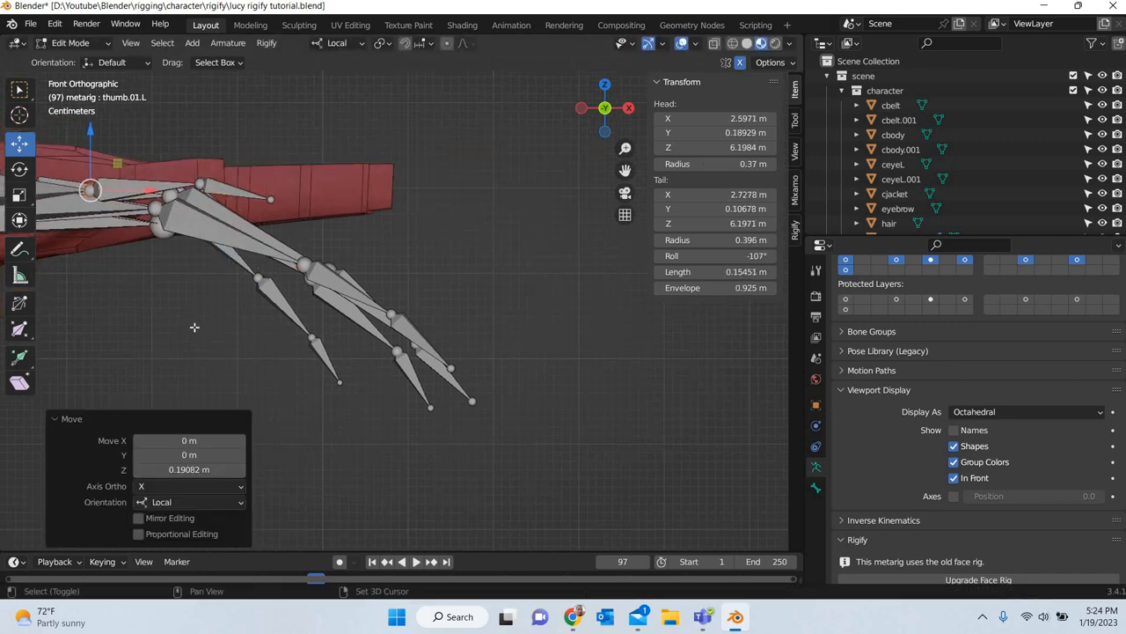
left_click(302, 268)
key("g")
key("z")
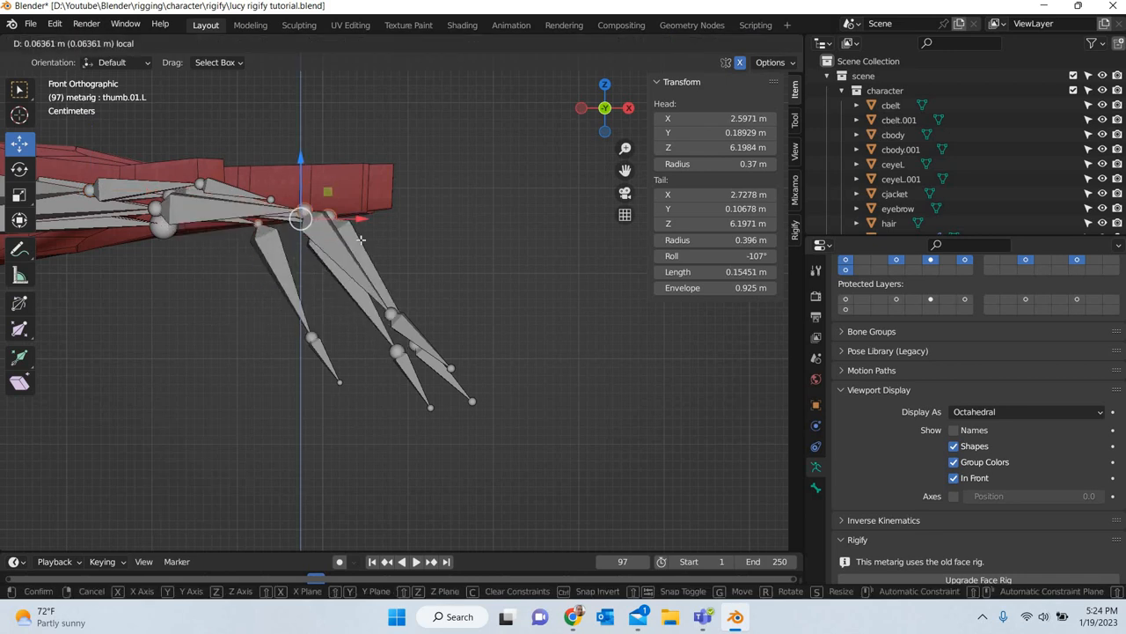
left_click(305, 145)
- Select the next row of finger joints and move them about 0.165 m up and 0.023 m toward the wrist
left_click_drag(438, 273, 235, 384)
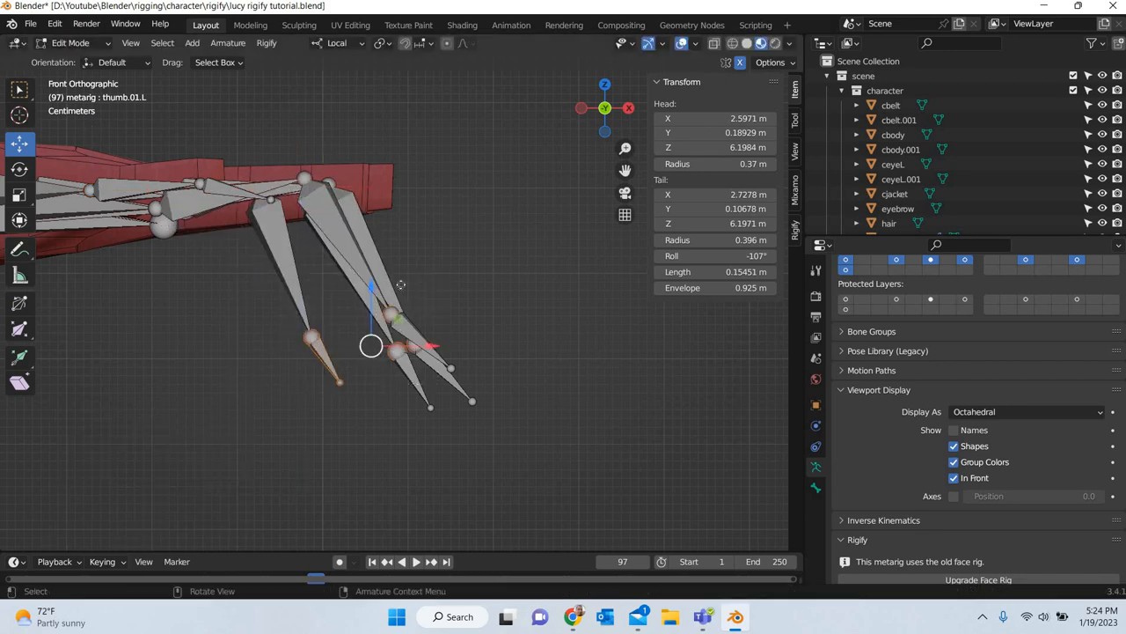
key("g")
left_click(405, 419)
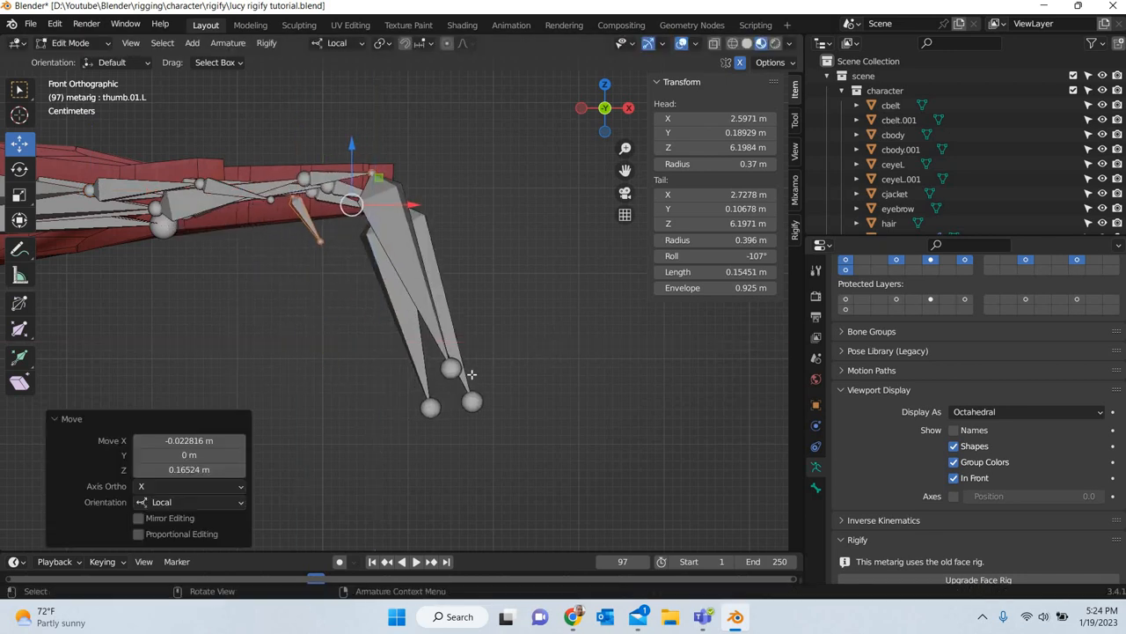
- Raise the long fingers' tips to the glove's height, and move the pinky tip about 0.055 m up and 0.002 m outward
left_click(471, 375)
key("g")
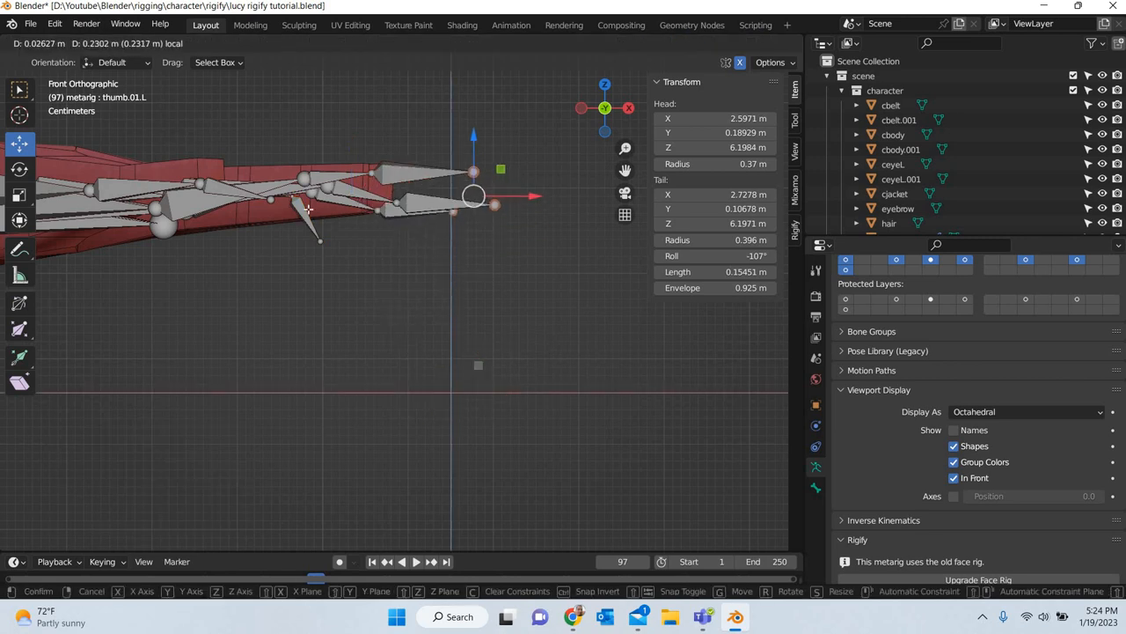
left_click(502, 156)
left_click(319, 239)
key("g")
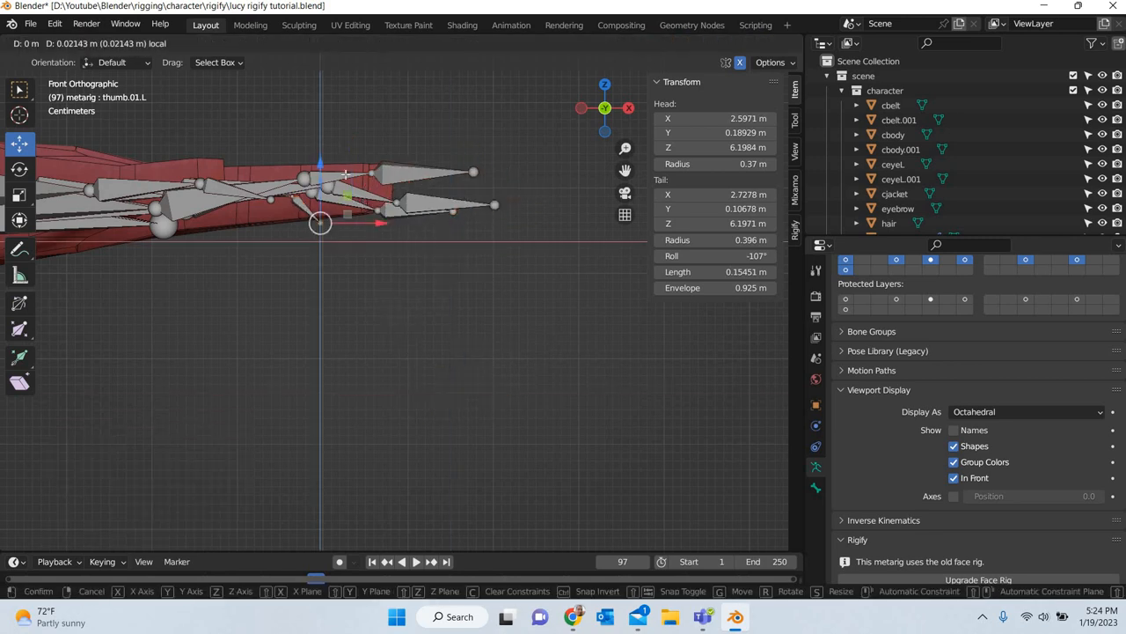
left_click(378, 269)
- In top view, move the left pinky's knuckle joint about 0.042 m toward the wrist and 0.003 m along negative Y
key("KP_7")
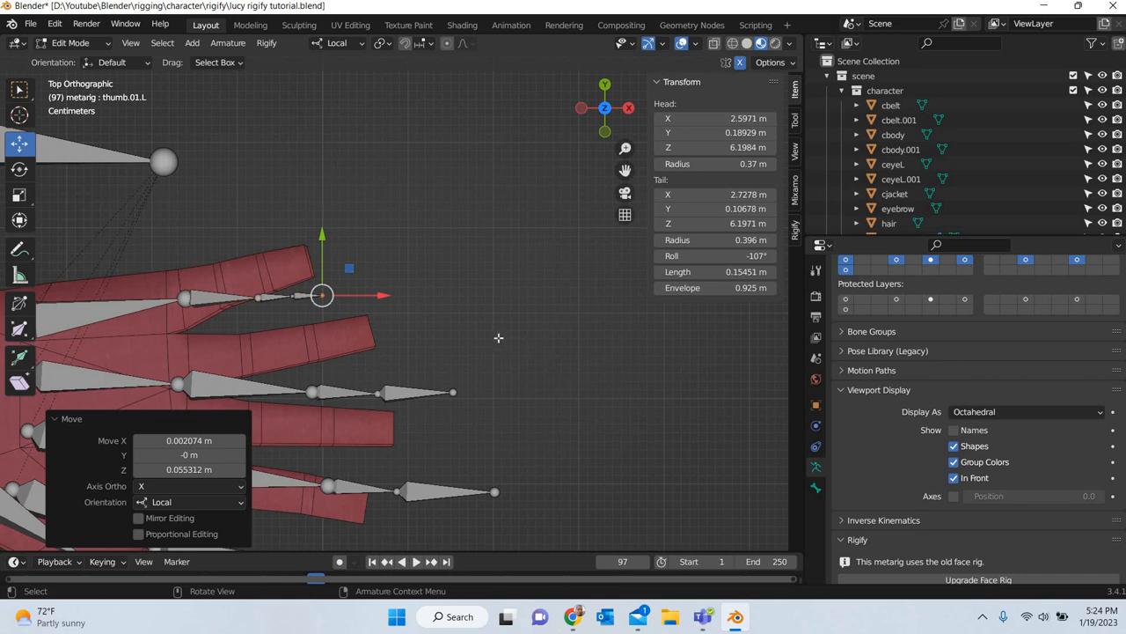
scroll(293, 244, "up", 4)
left_click(292, 238)
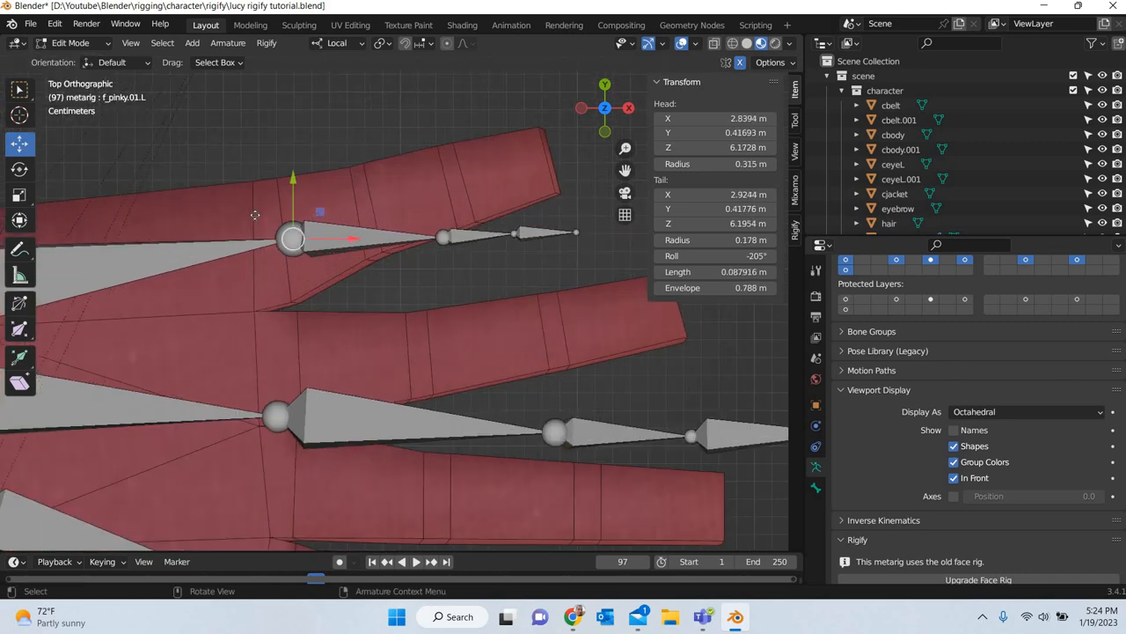
key("g")
key("Escape")
left_click_drag(244, 150, 317, 273)
key("g")
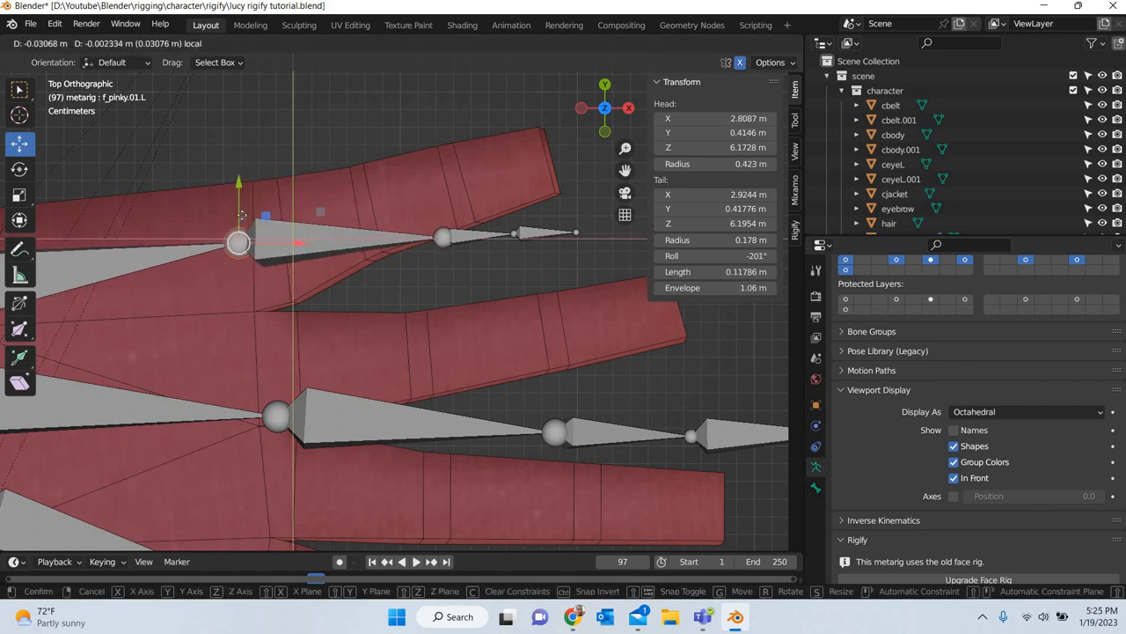
left_click(234, 213)
- Place the pinky's two middle joints on the glove's creases, the first about 0.045 m inward and 0.017 m along Y, and its tip at the fingertip
left_click(467, 213)
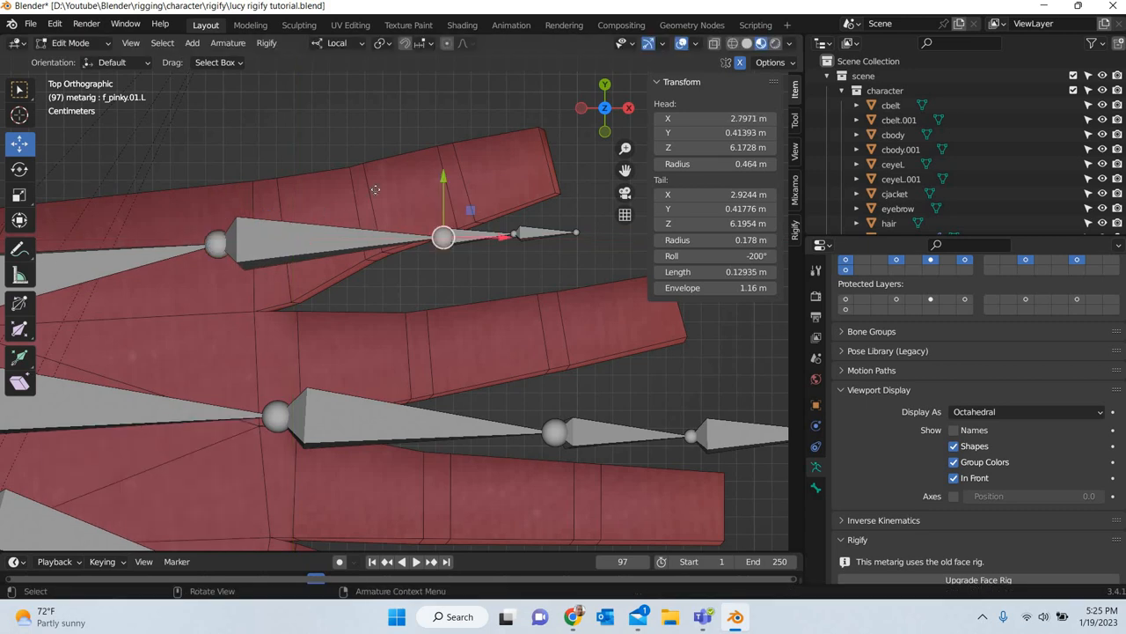
key("g")
left_click(309, 153)
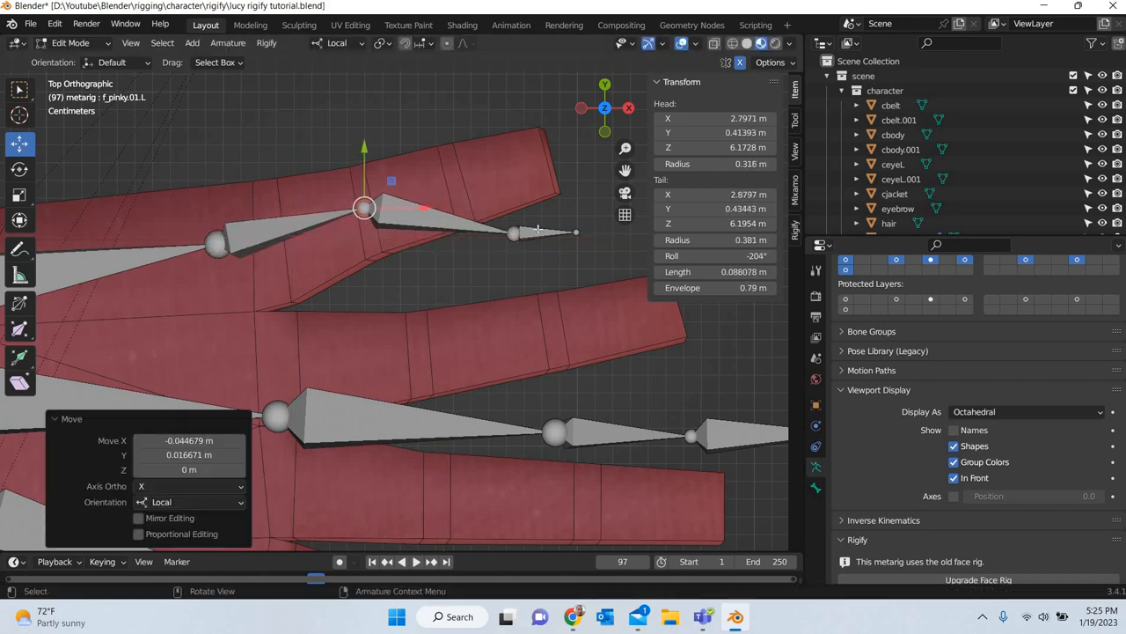
left_click(516, 232)
key("g")
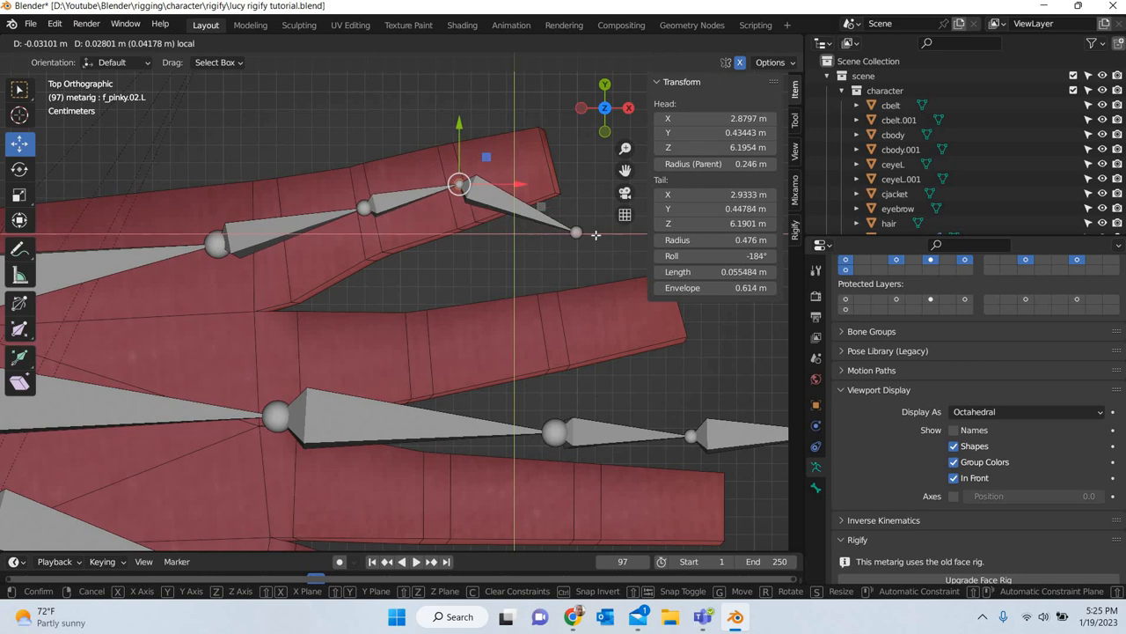
left_click(579, 233)
left_click(576, 232)
key("g")
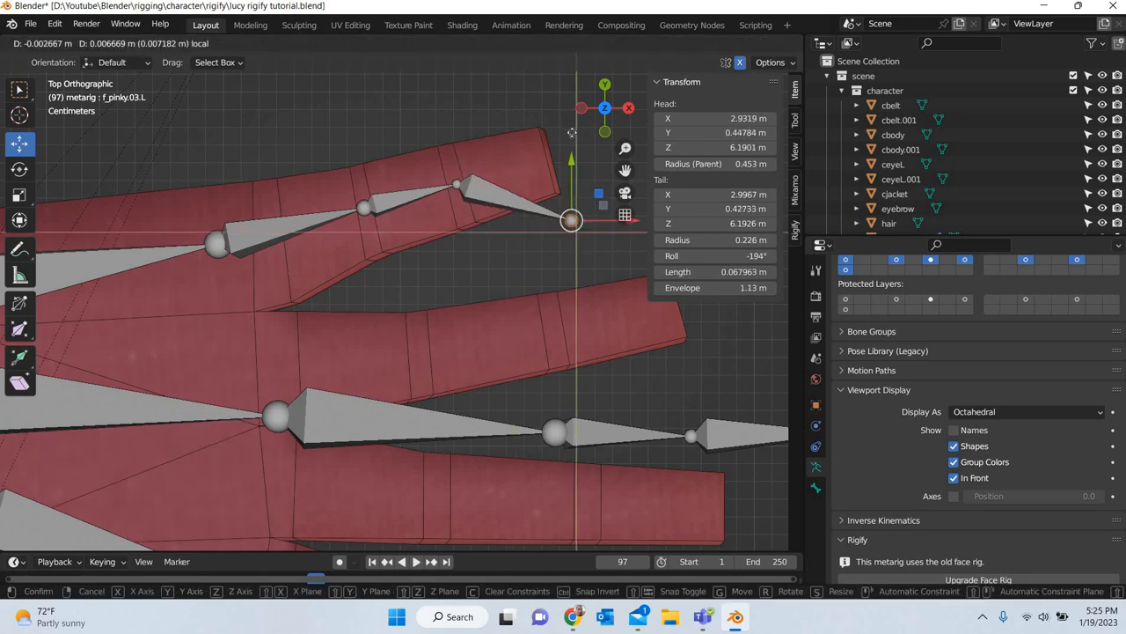
left_click(549, 158)
- Move the ring finger's knuckle joint about 0.028 m toward the wrist, then about 0.031 m along Y onto the glove's knuckle
left_click(276, 415)
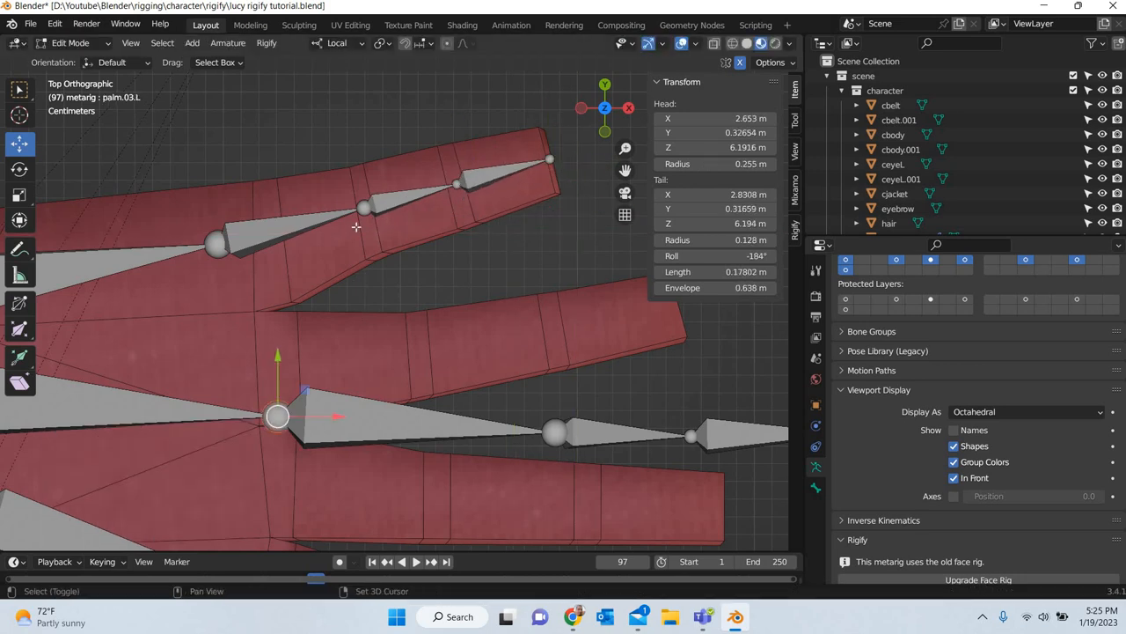
middle_click_drag(252, 391, 290, 250, "shift")
key("g")
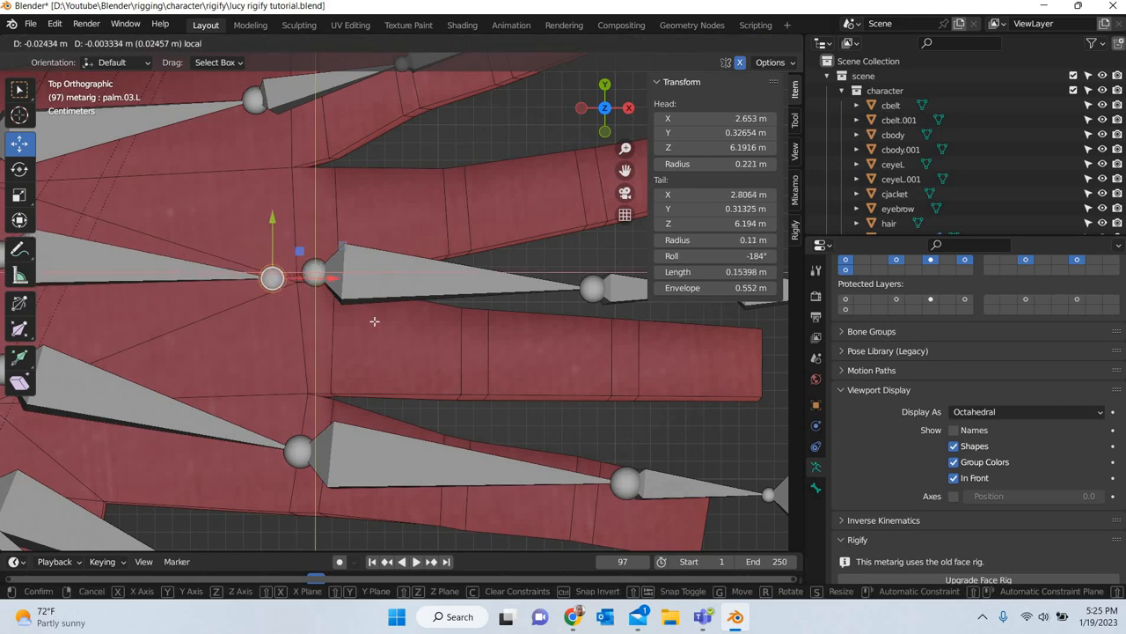
left_click(302, 249)
left_click_drag(343, 244, 294, 249)
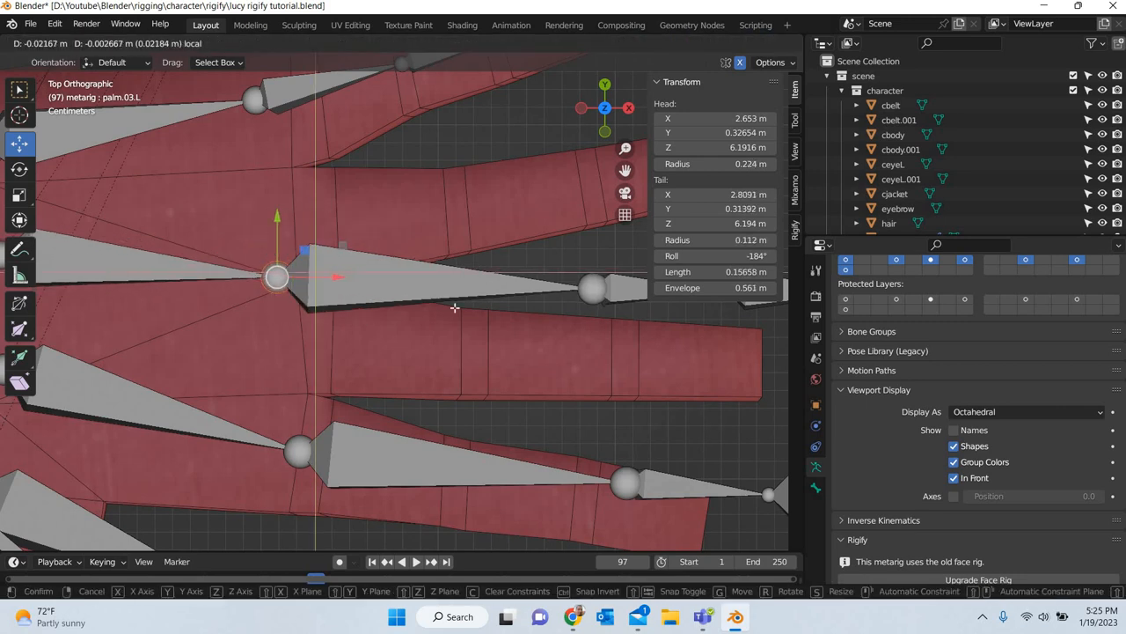
middle_click_drag(381, 256, 320, 327, "shift")
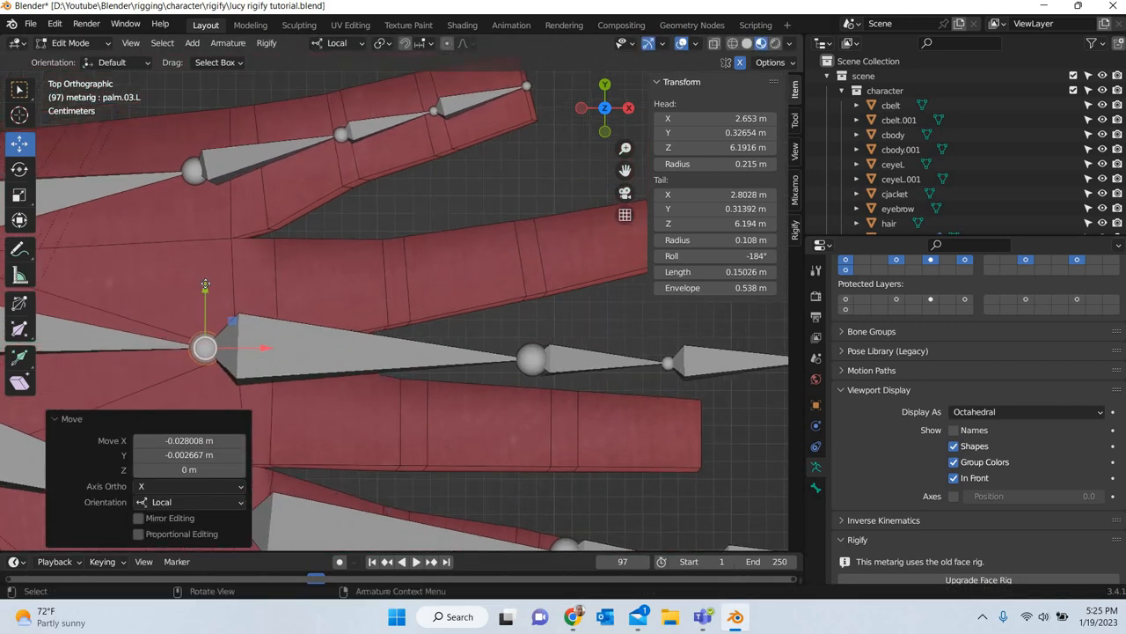
left_click_drag(206, 260, 206, 206)
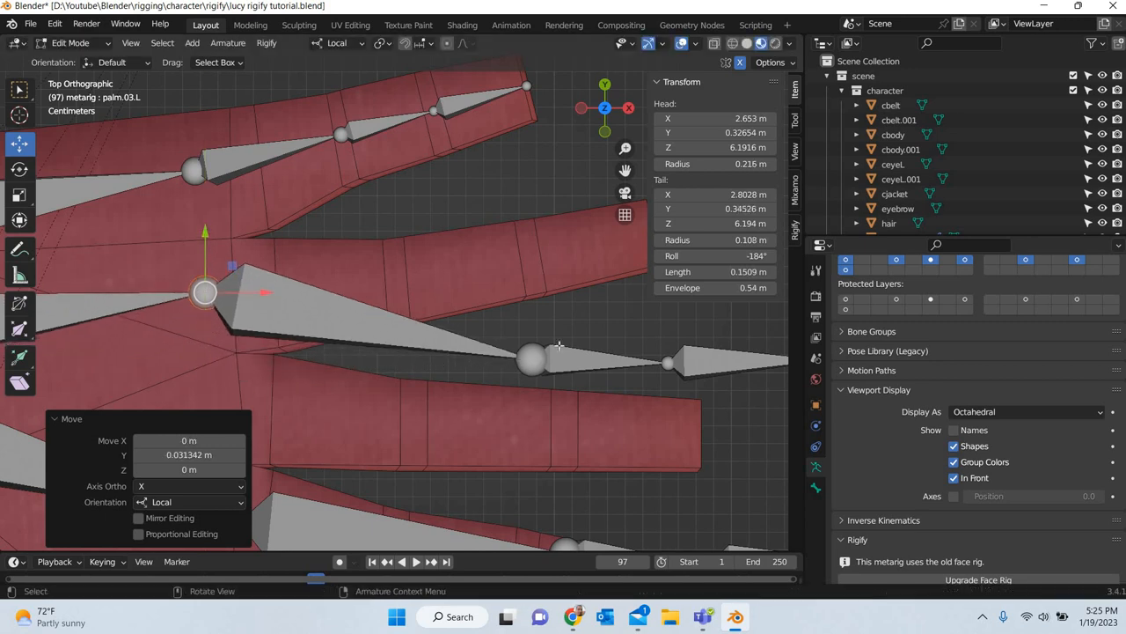
- Place the ring finger's two middle joints on the glove's creases and move its tip about 0.094 m inward and 0.074 m along Y
left_click(531, 358)
left_click_drag(558, 330, 416, 250)
middle_click_drag(711, 329, 482, 354, "shift")
left_click(437, 386)
left_click_drag(464, 360, 329, 256)
left_click(594, 383)
left_click_drag(620, 356, 454, 226)
left_click_drag(432, 275, 432, 274)
- Align the middle finger's knuckle and two middle joints with the glove, moving the outer one about 0.081 m inward and 0.076 m along Y
middle_click_drag(352, 387, 614, 234, "shift")
scroll(325, 347, "down", 3)
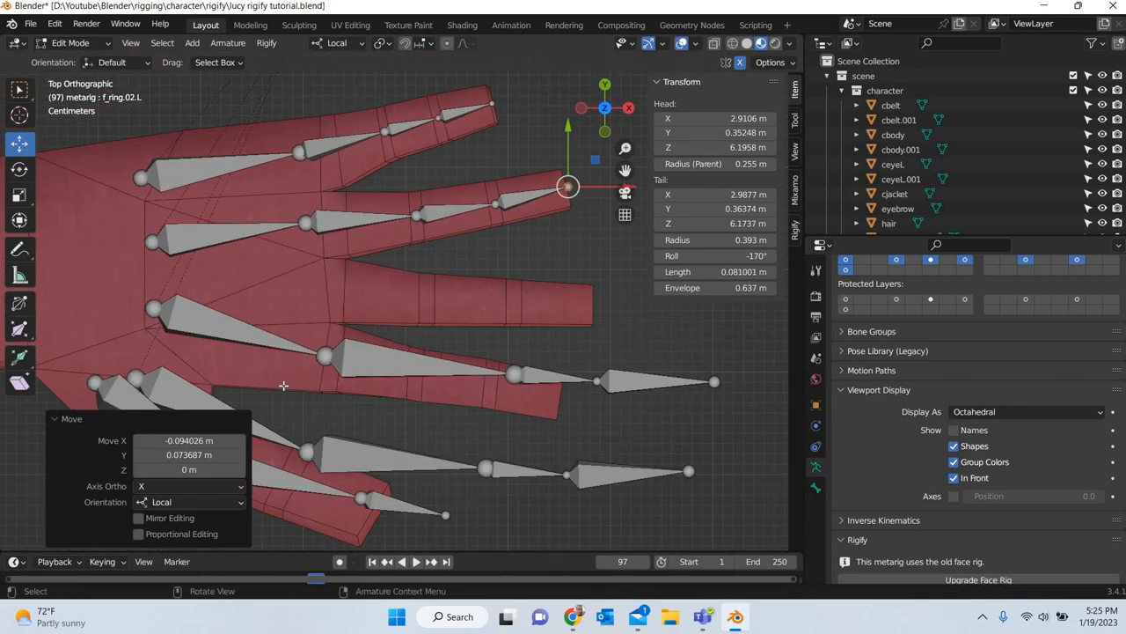
left_click(325, 356)
left_click_drag(352, 328, 563, 315)
left_click(517, 374)
left_click(597, 381)
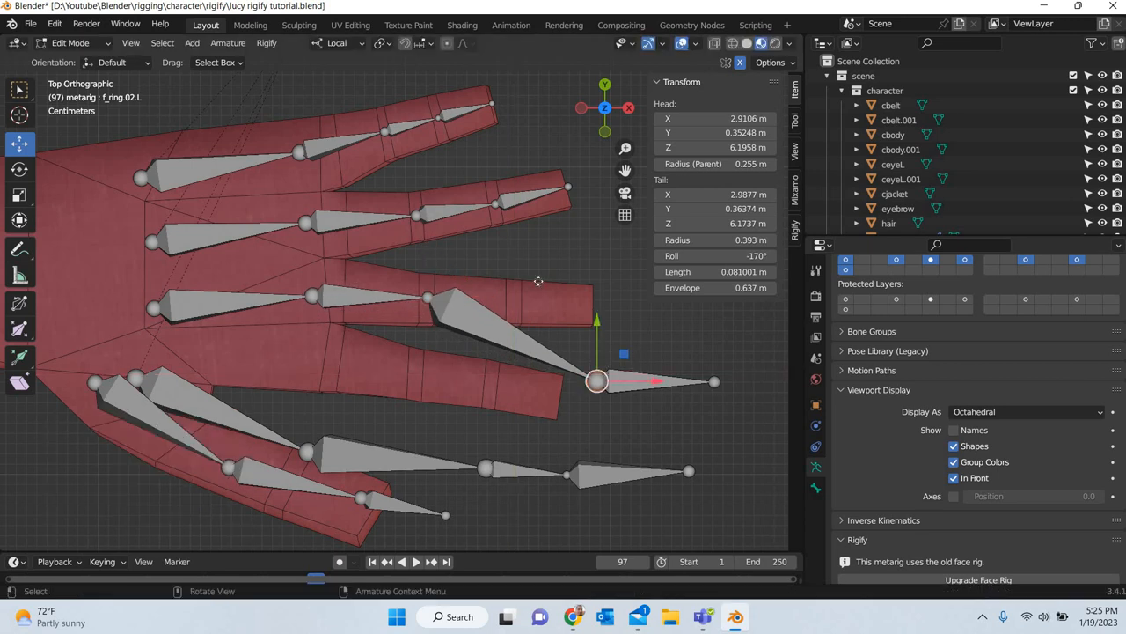
left_click_drag(621, 353, 523, 253)
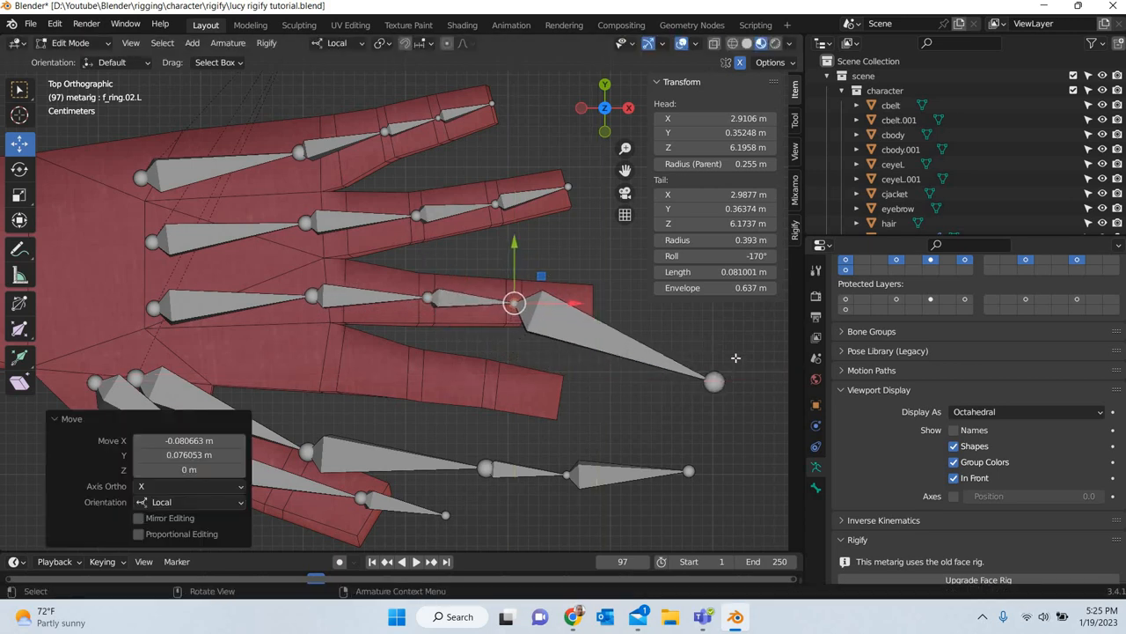
- Bring the middle finger's tip to the glove's fingertip, with a final move of about 0.064 m inward and 0.041 m along Y
left_click(713, 381)
left_click_drag(741, 355, 686, 320)
left_click(616, 288)
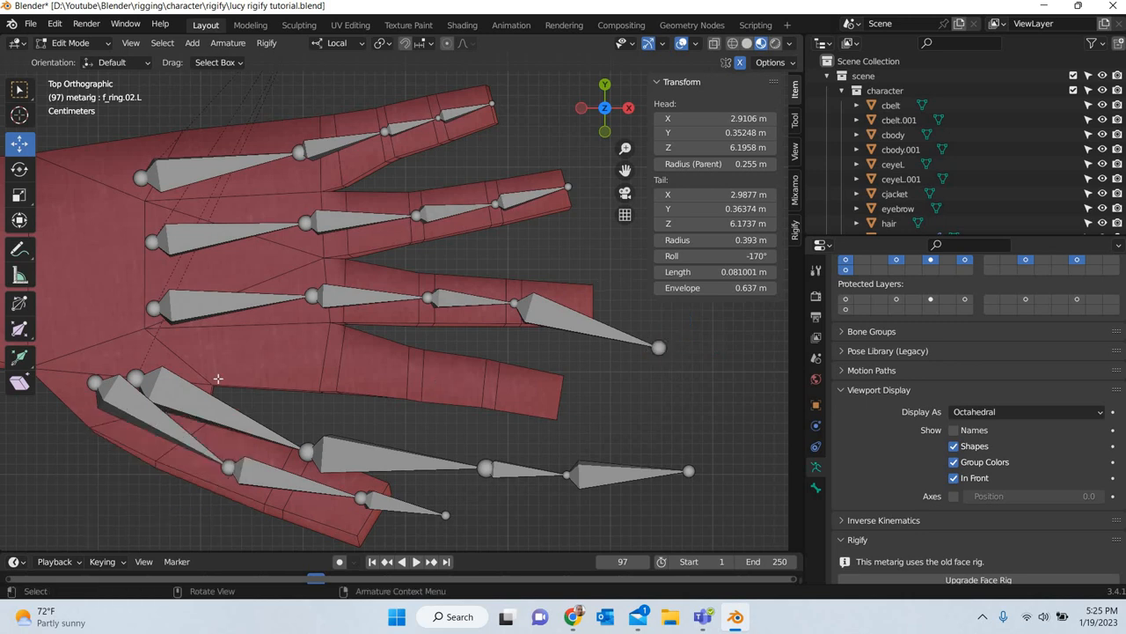
middle_click_drag(297, 381, 1, 388, "shift")
scroll(328, 394, "up", 2)
left_click(353, 355)
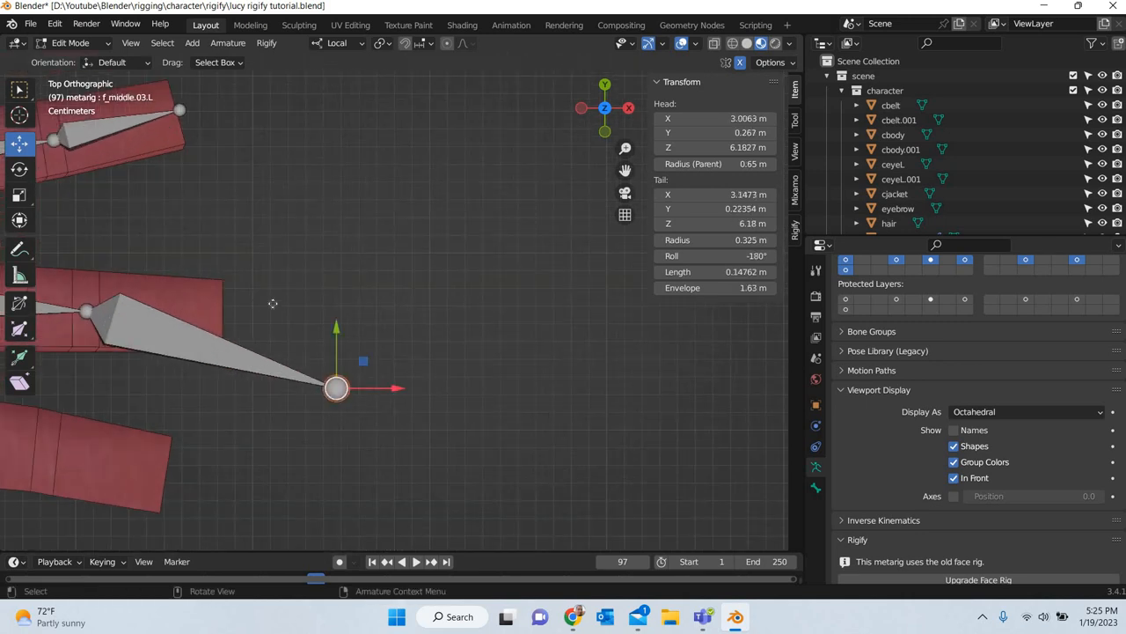
key("g")
left_click_drag(245, 289, 238, 282)
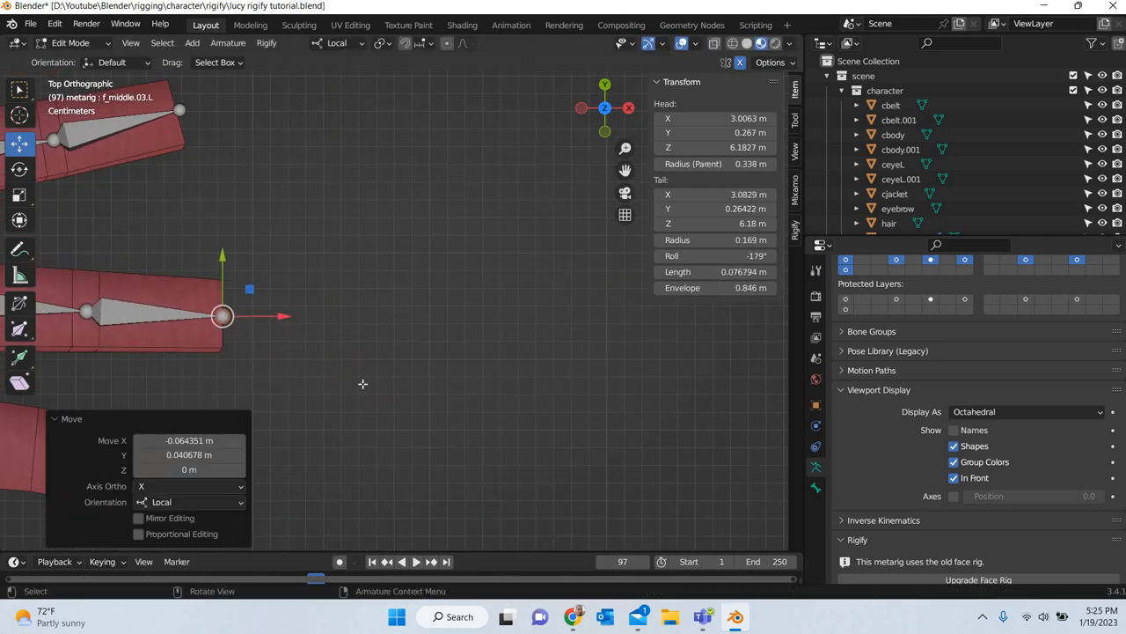
- Move the base of the index finger's palm bone about 0.002 m along X and 0.019 m along Y, below the other palm bones
scroll(362, 382, "down", 4)
middle_click_drag(361, 325, 443, 287, "shift")
middle_click_drag(266, 339, 358, 294, "shift")
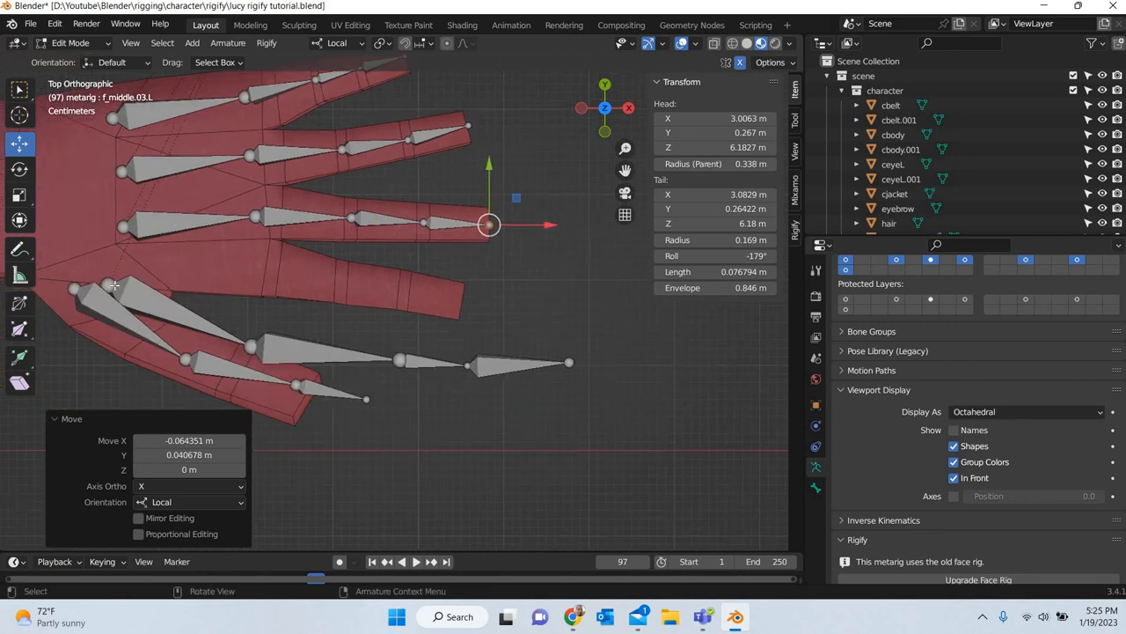
middle_click_drag(244, 373, 378, 467, "shift")
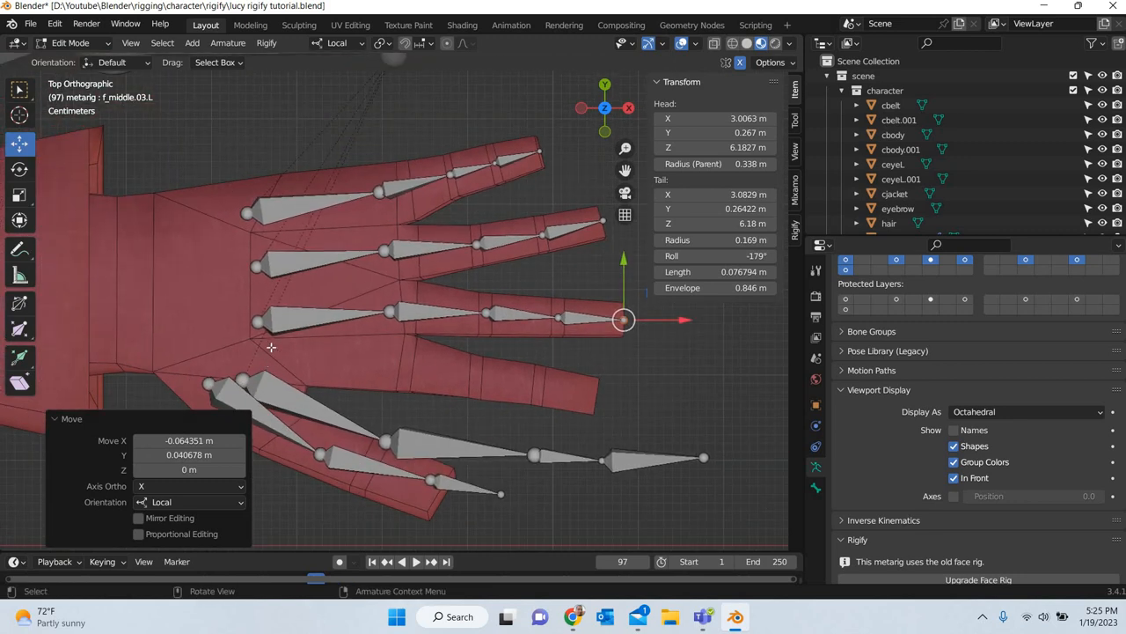
left_click(268, 351)
left_click_drag(273, 332, 276, 323)
left_click_drag(275, 323, 277, 307)
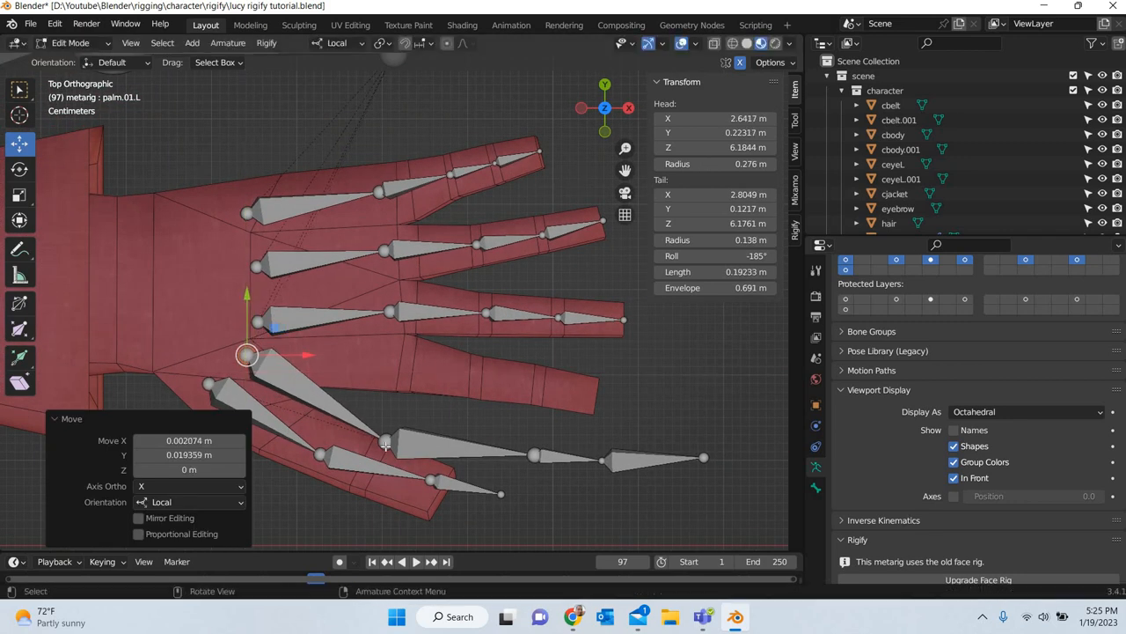
- Fit the index finger's knuckle and middle joints to the glove's creases and move its tip about 0.125 m inward and 0.071 m along Y
left_click(386, 441)
left_click_drag(414, 416, 434, 344)
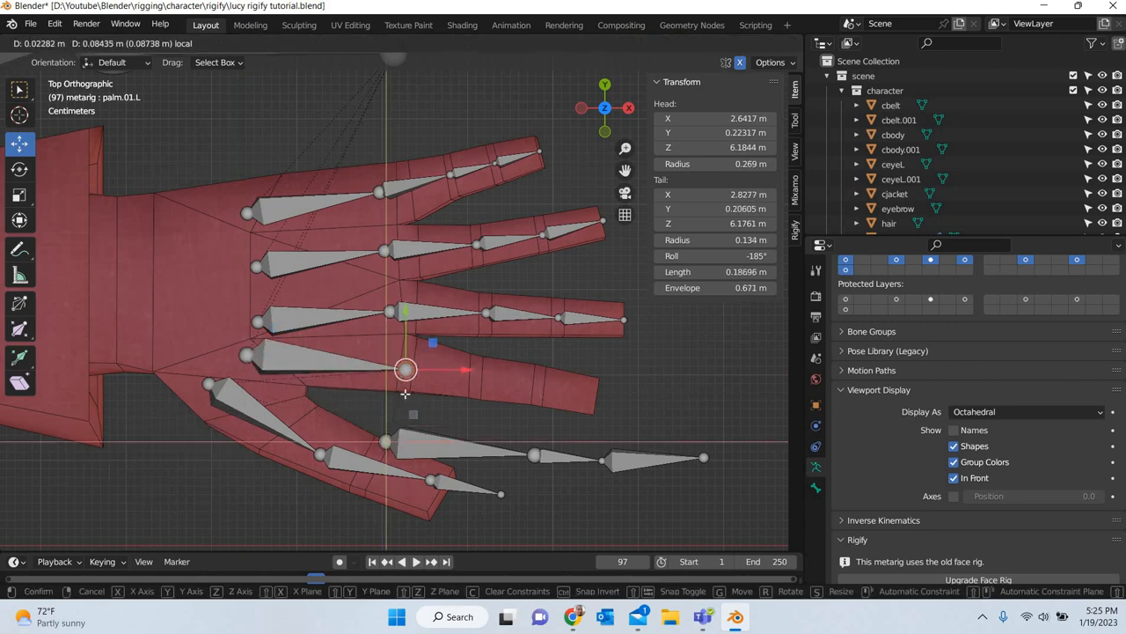
right_click(432, 342)
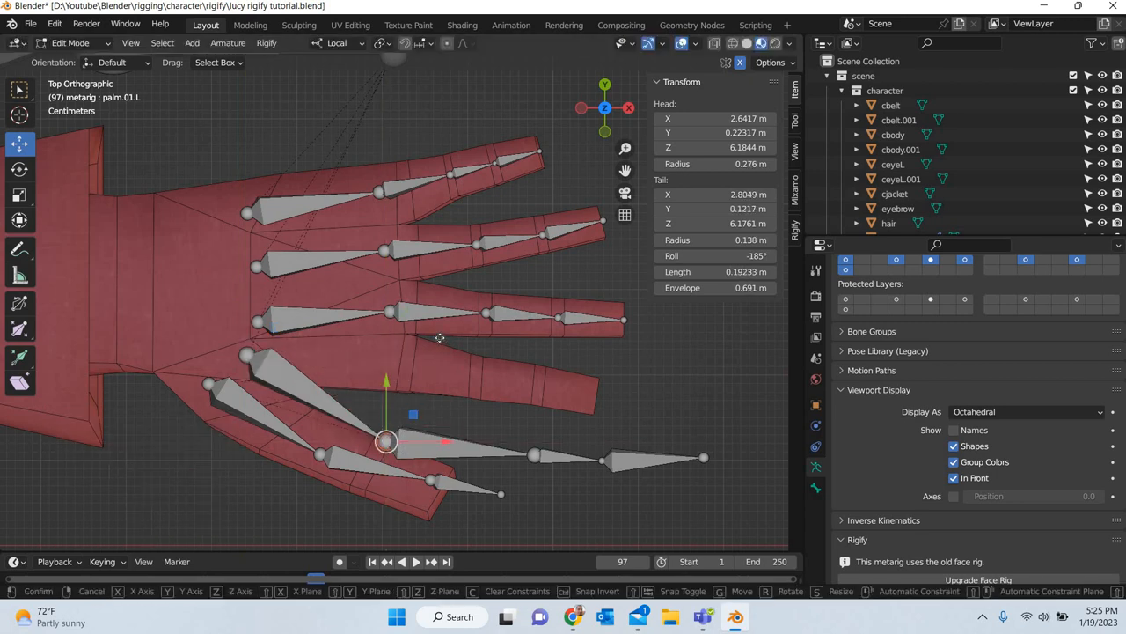
left_click_drag(413, 413, 565, 359)
left_click(534, 454)
left_click(602, 461)
left_click_drag(704, 457, 596, 396)
left_click(705, 456)
left_click_drag(447, 475, 447, 475)
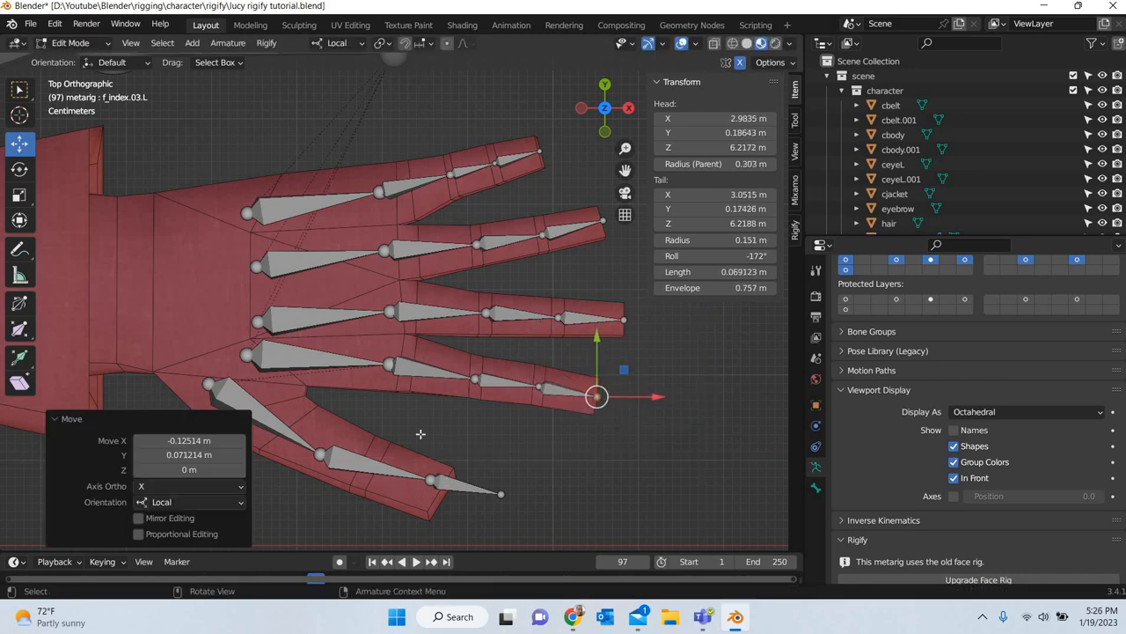
- Edit the cbody mesh, select the end face of the left thumb, and snap the 3D cursor to it
middle_click_drag(415, 508, 408, 384, "shift")
middle_click_drag(440, 432, 402, 382)
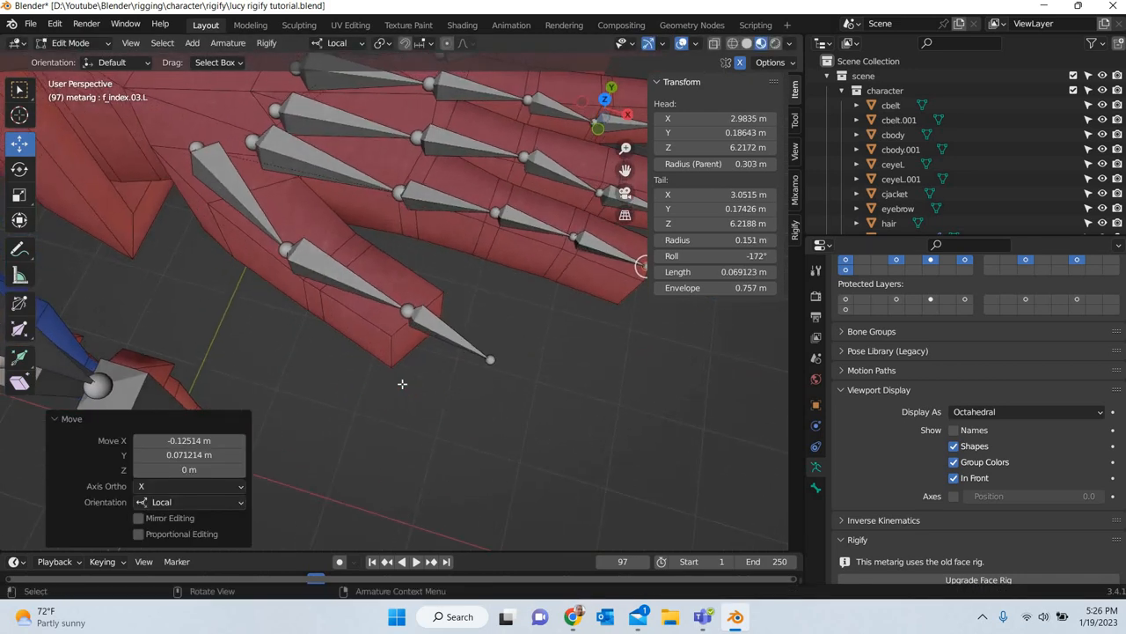
scroll(399, 384, "up", 3)
key("Tab")
left_click(411, 383)
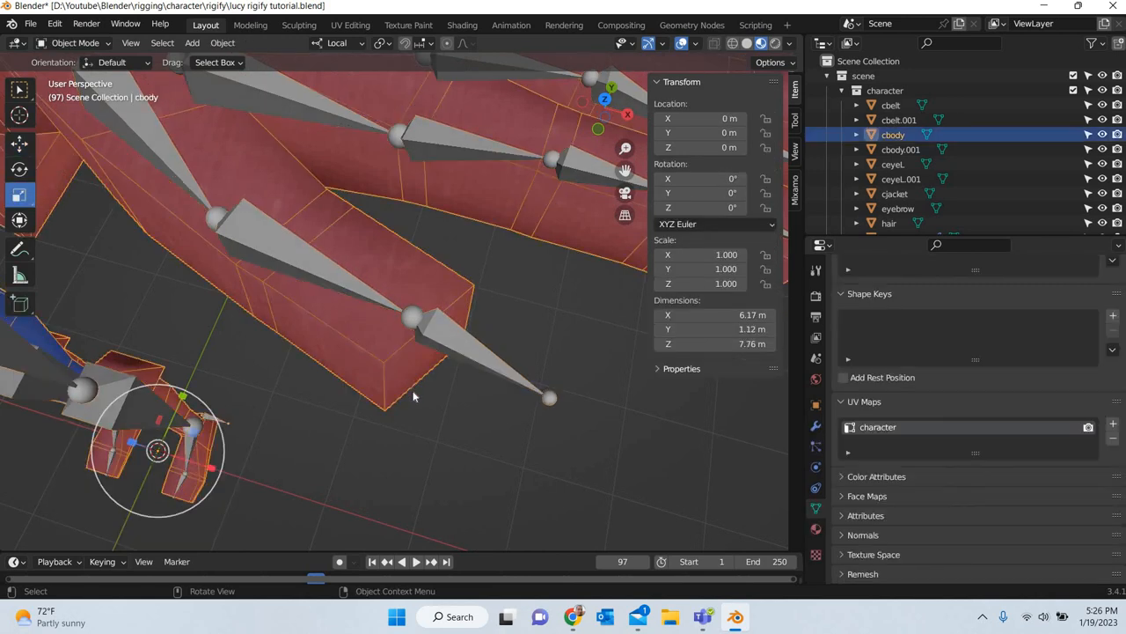
key("Tab")
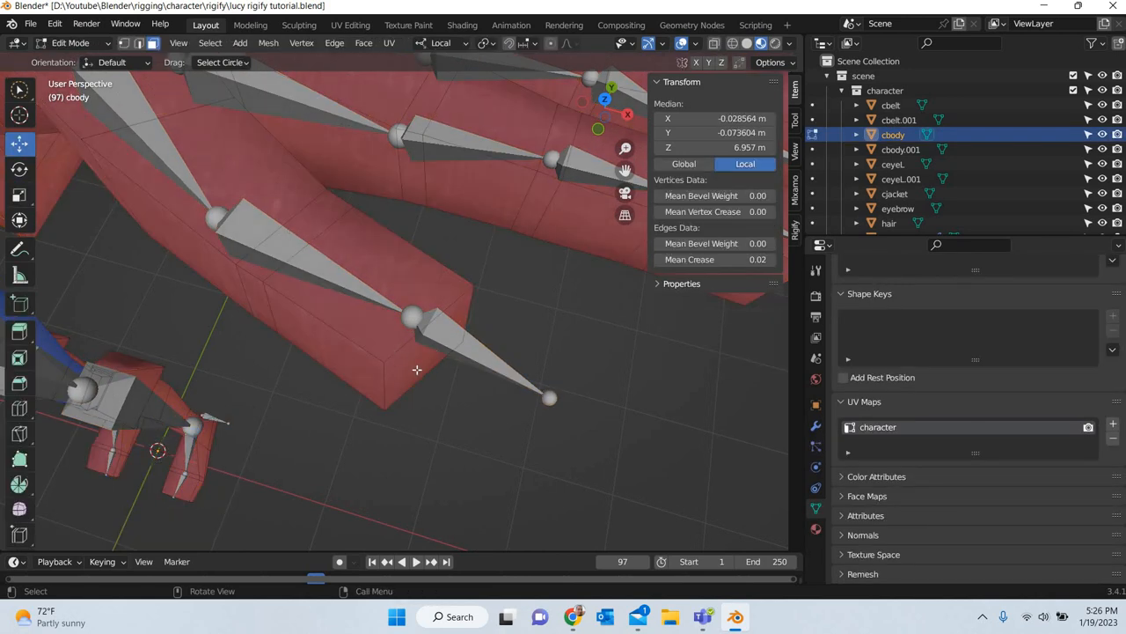
left_click(419, 372)
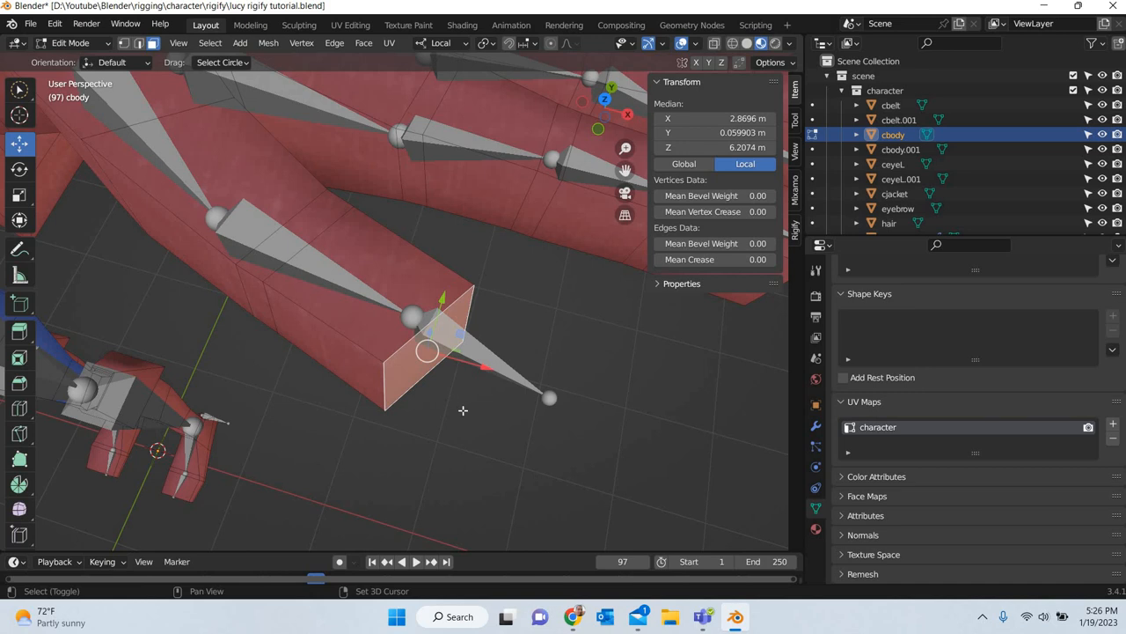
key("shift+s")
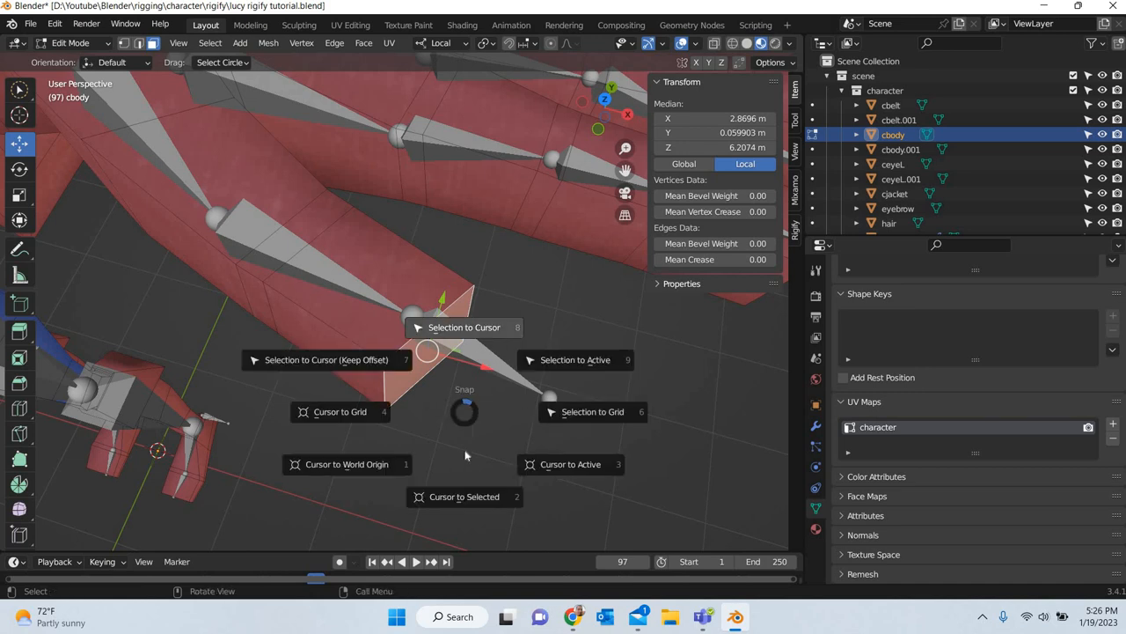
left_click(463, 498)
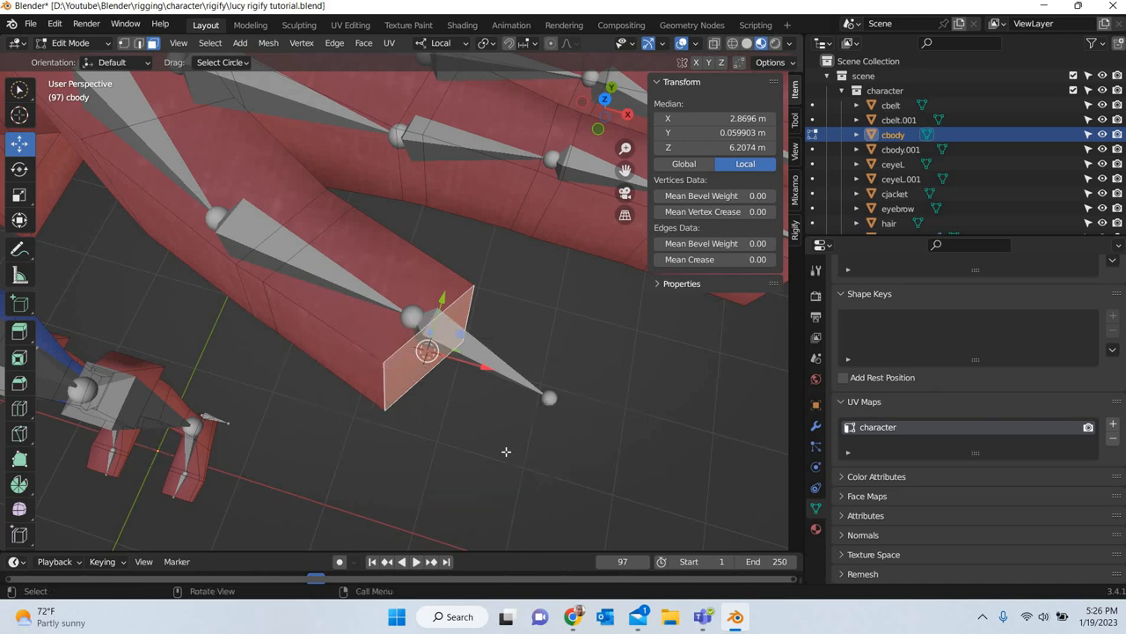
- Return to editing the metarig and snap the tip of the left thumb's end bone to the 3D cursor
left_click(550, 404)
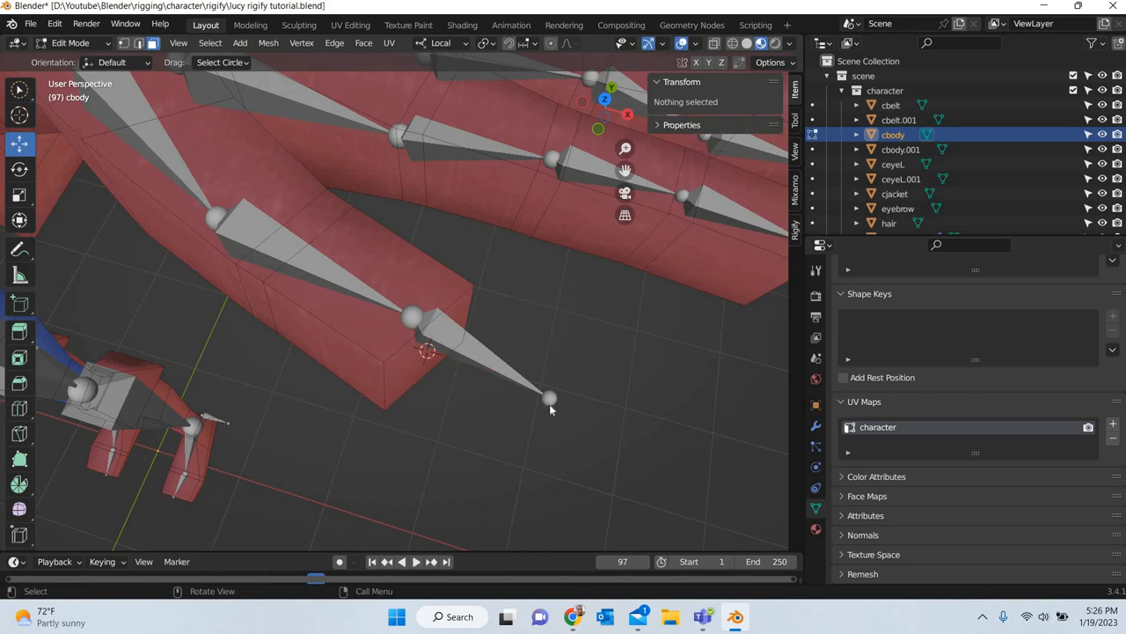
key("Tab")
left_click(549, 401)
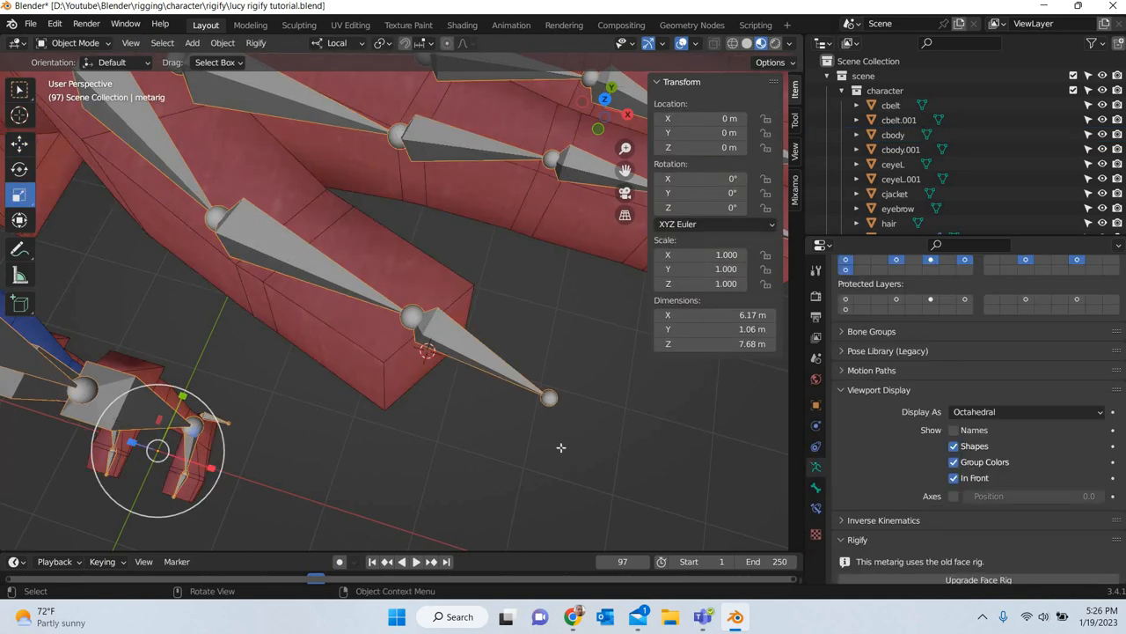
key("Tab")
left_click(544, 457)
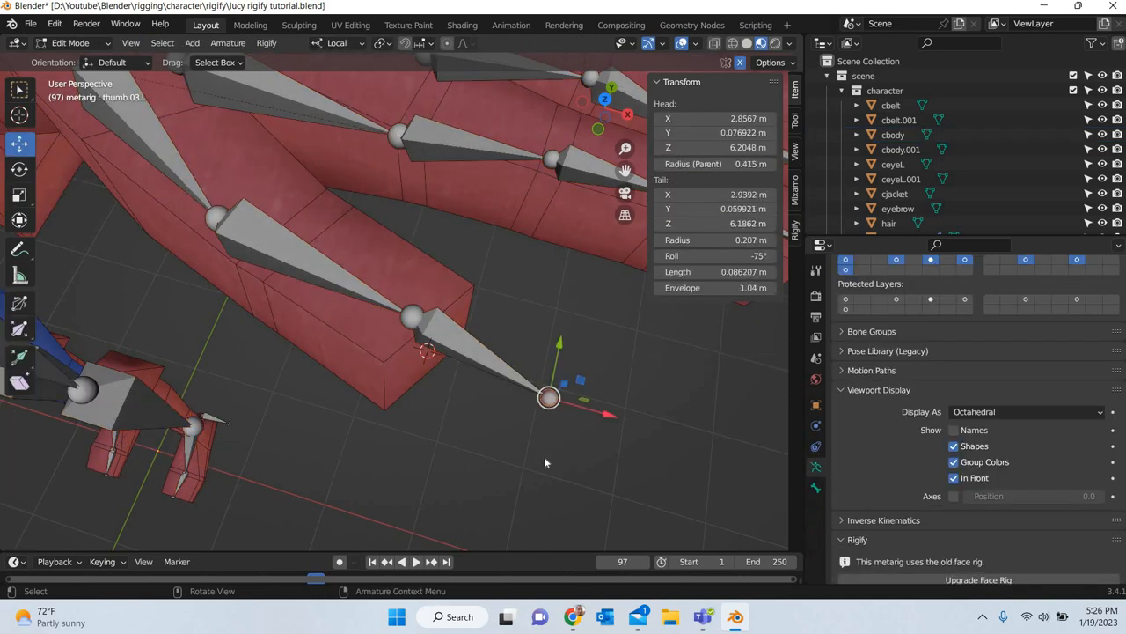
key("shift+s")
left_click(543, 372)
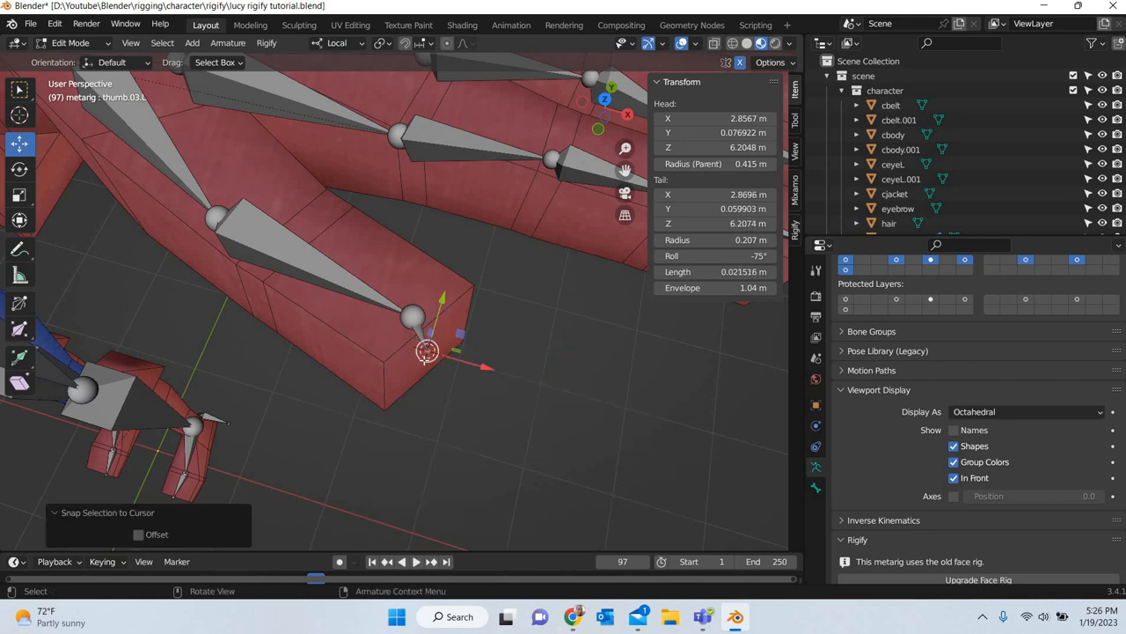
middle_click_drag(394, 392, 411, 340)
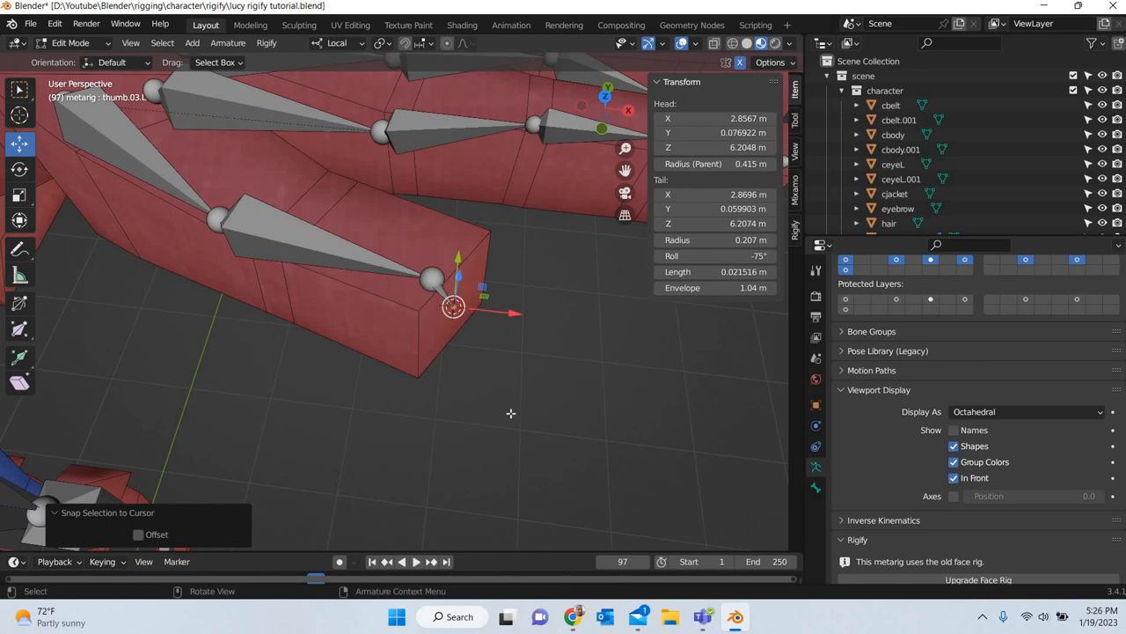
- Edit the cbody mesh, select the opposite side faces at the left thumb's middle crease, and snap the 3D cursor to them
middle_click_drag(476, 417, 350, 272, "shift")
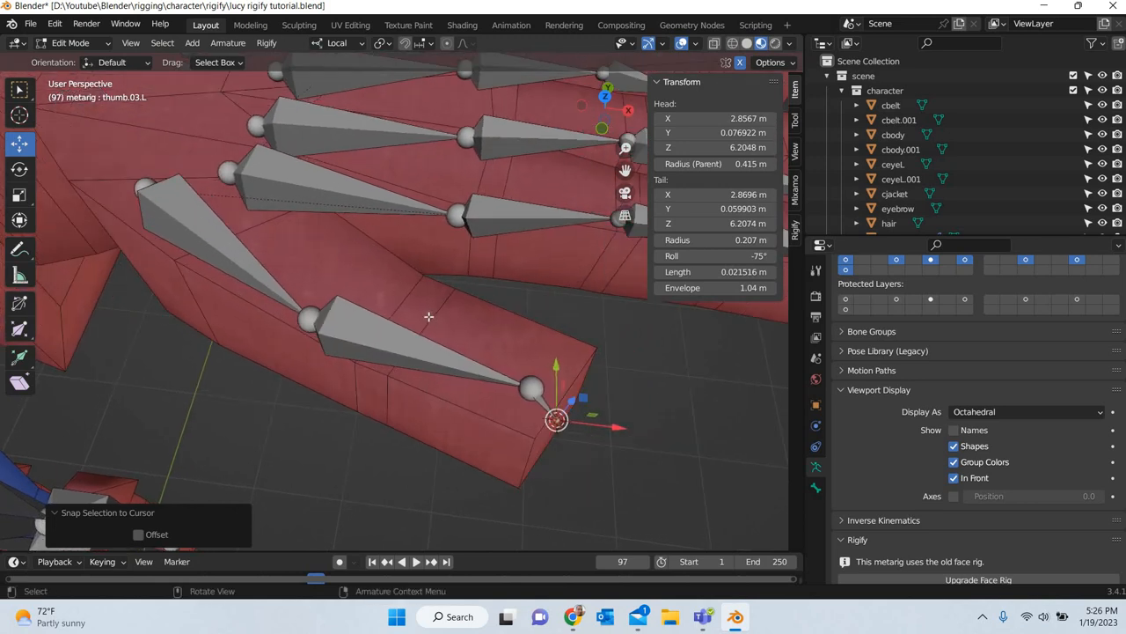
key("alt+a")
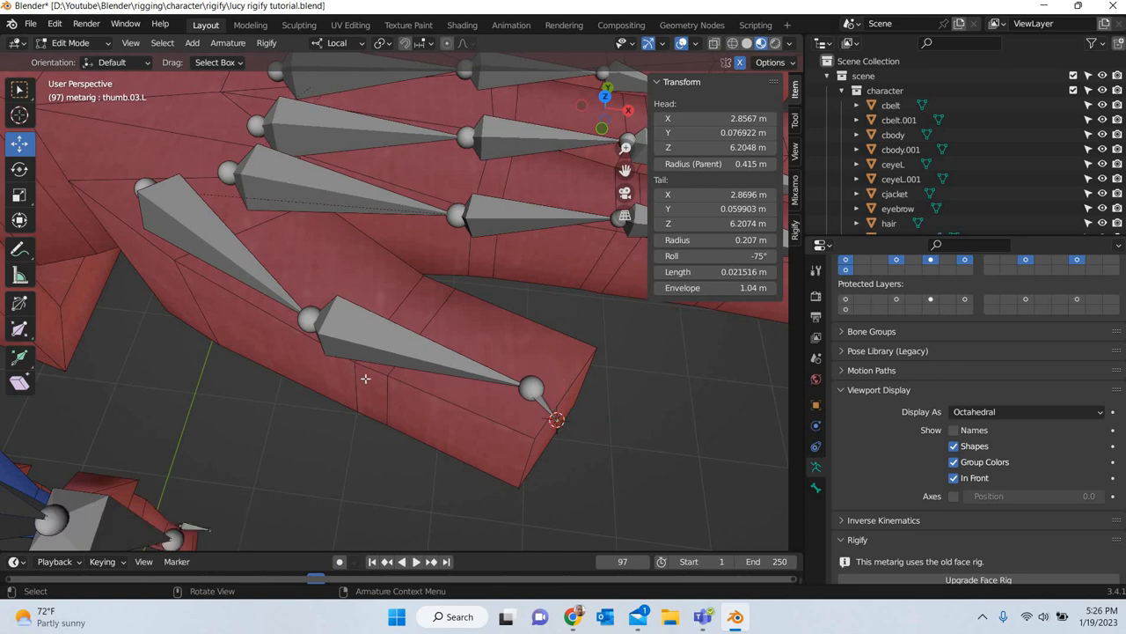
key("Tab")
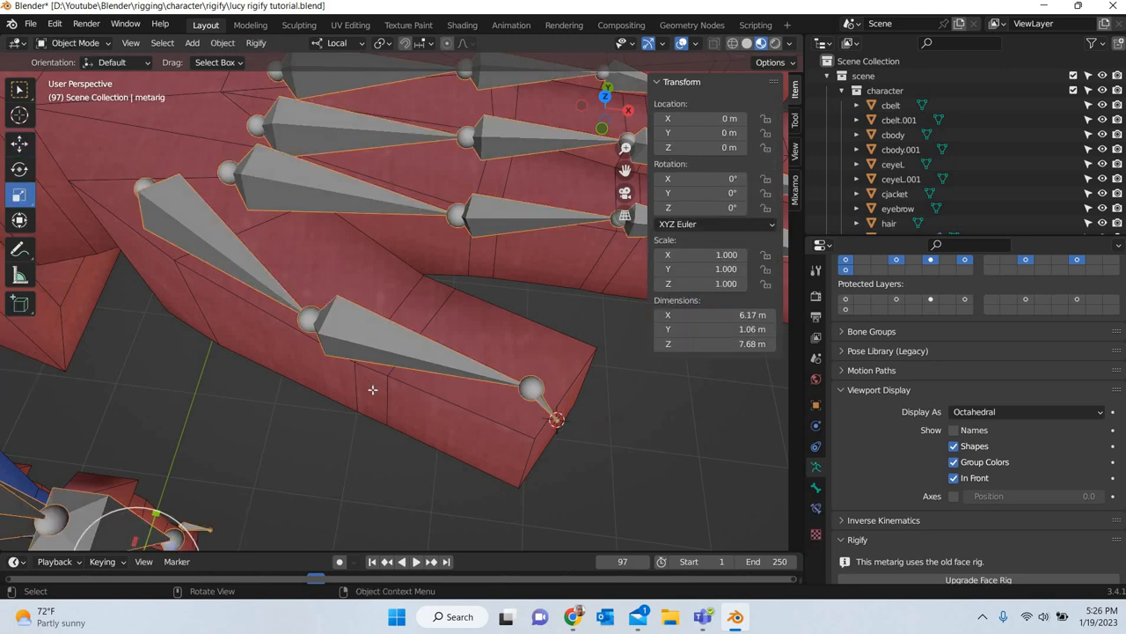
left_click(373, 390)
key("Tab")
left_click(381, 396)
middle_click_drag(280, 411, 307, 243)
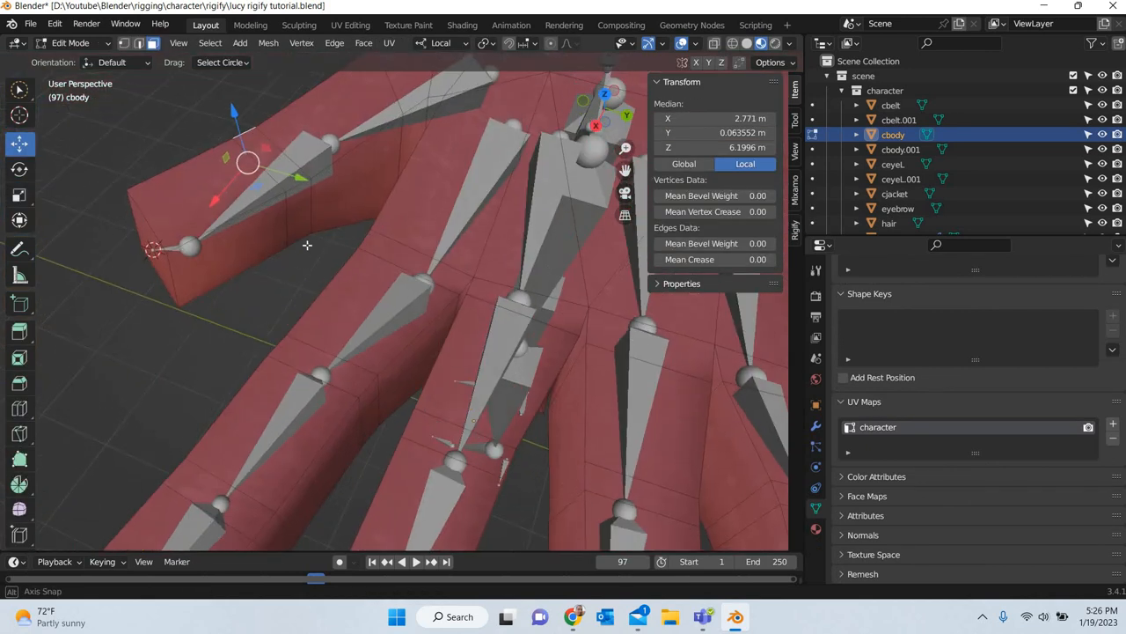
left_click(304, 213, "shift")
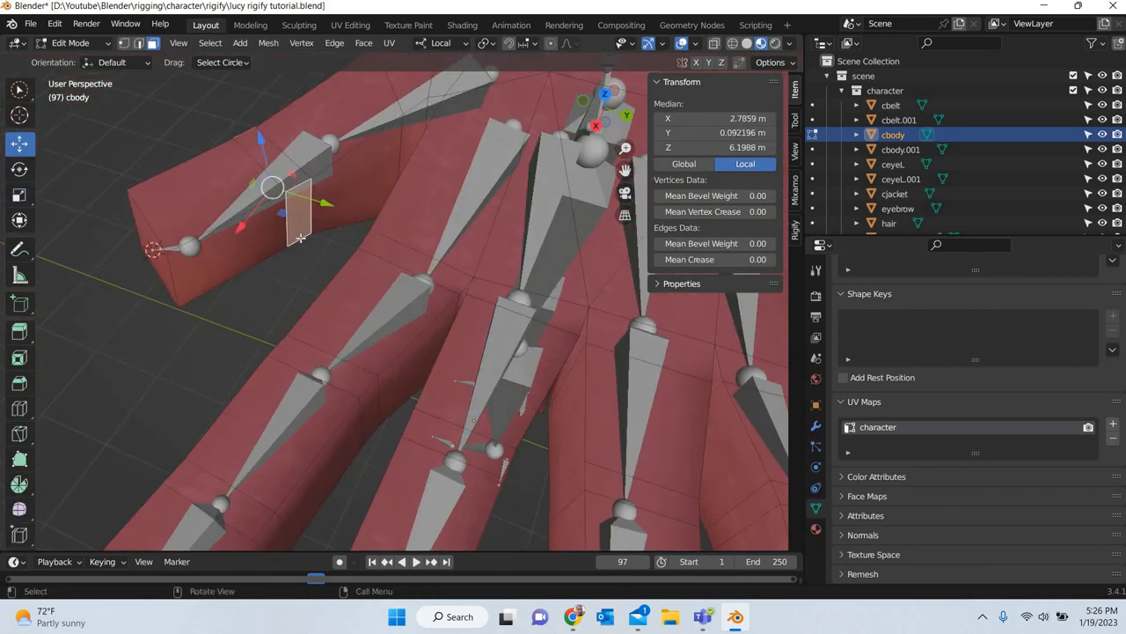
key("shift+s")
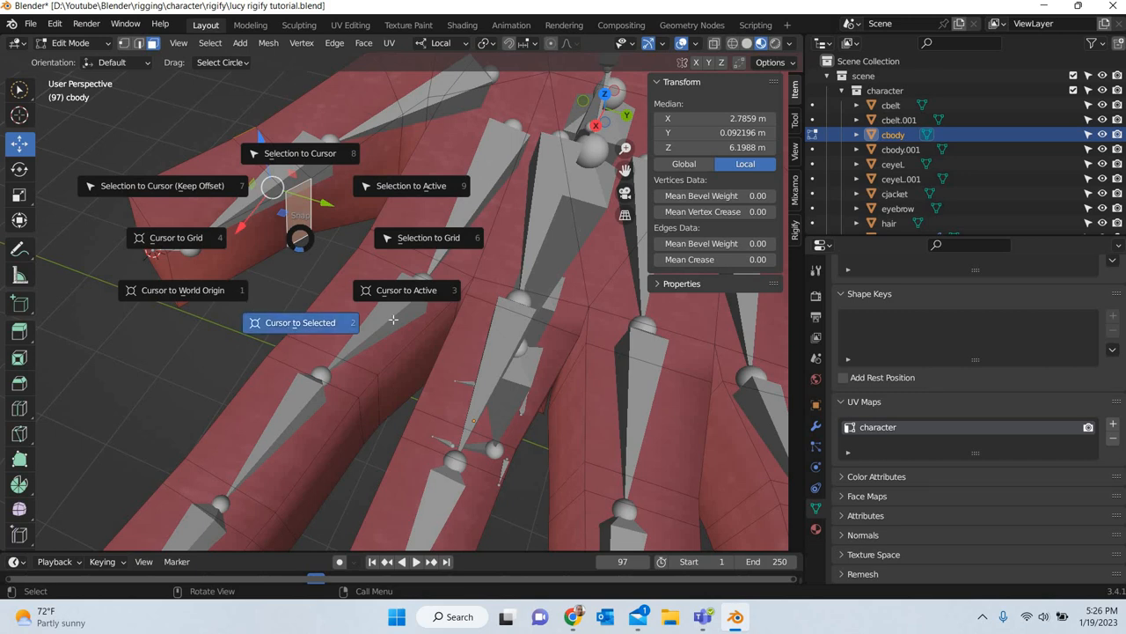
left_click(285, 322)
- Return to editing the metarig and snap the joint between thumb.02.L and thumb.03.L to the 3D cursor
middle_click_drag(578, 316, 430, 376)
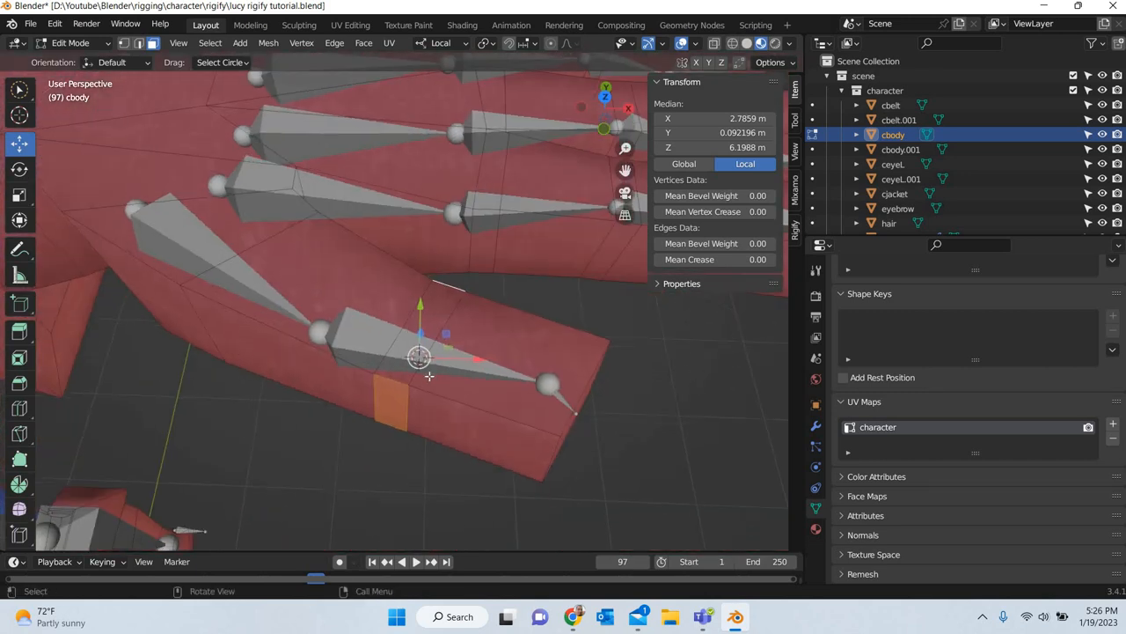
key("Tab")
left_click(445, 374)
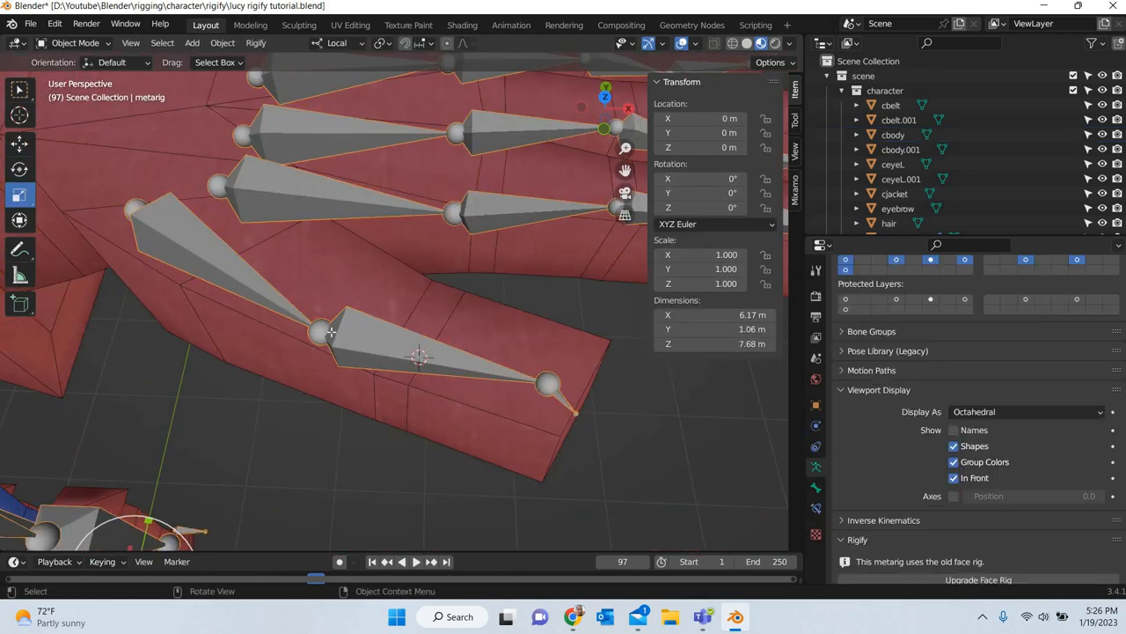
key("Tab")
left_click(547, 389)
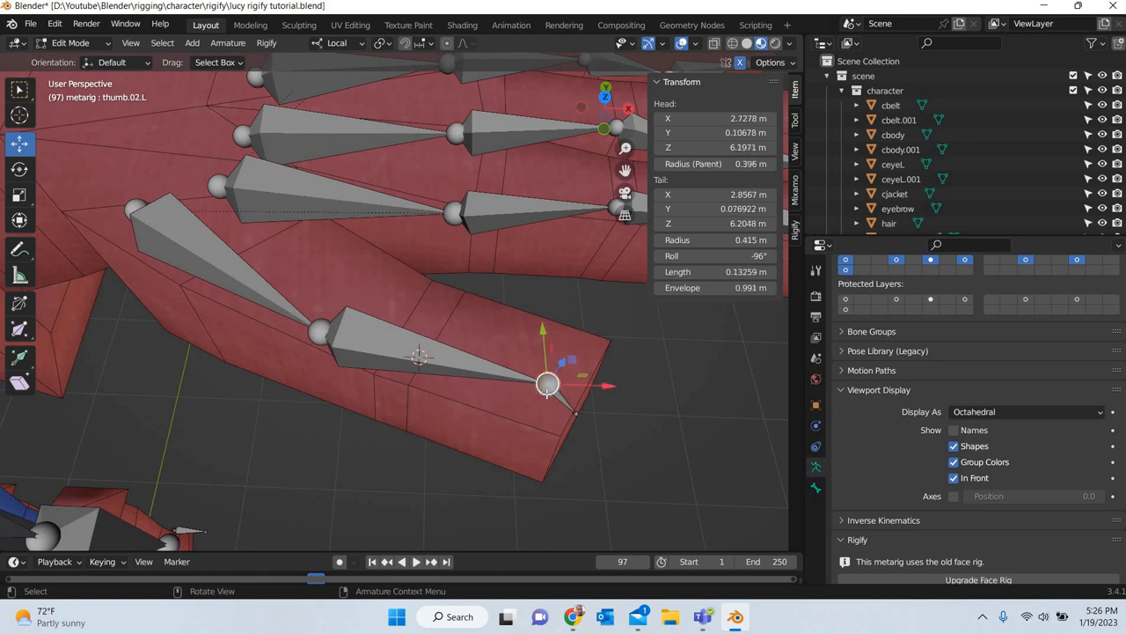
key("shift+s")
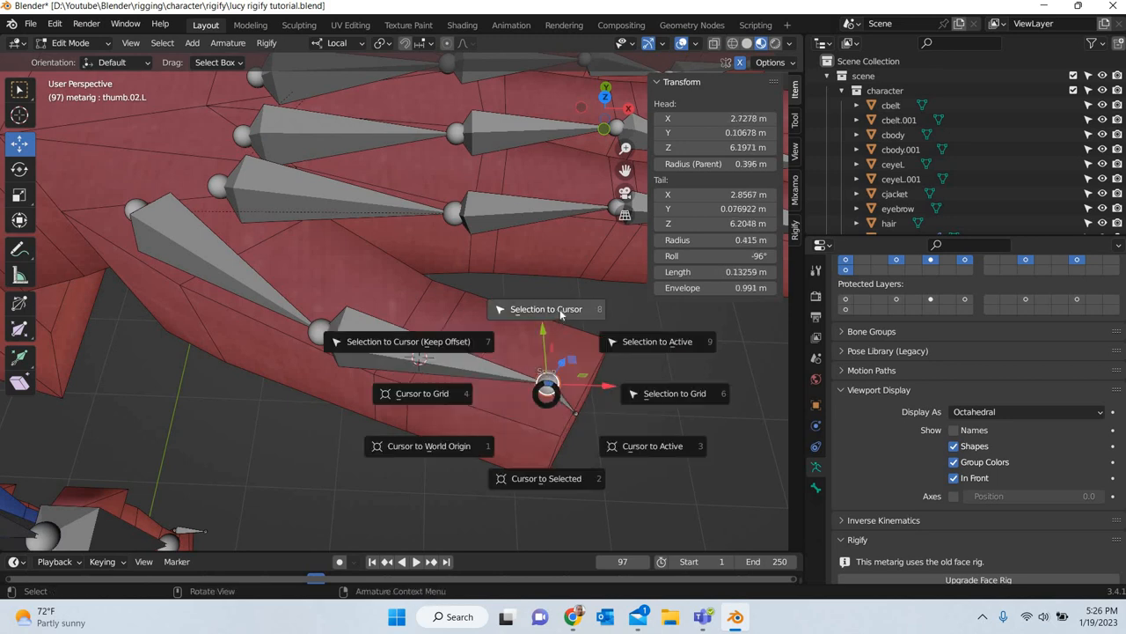
left_click(561, 311)
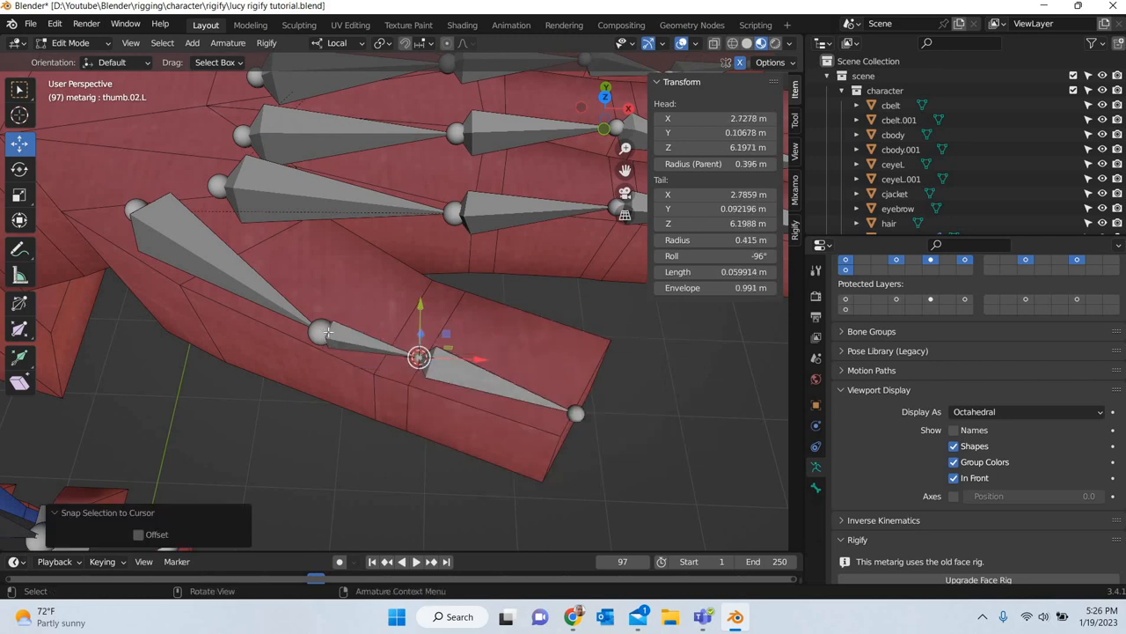
- Move the joint between thumb.01.L and thumb.02.L back toward the palm, to about X 2.648 m and Y 0.171 m
scroll(452, 351, "down", 4)
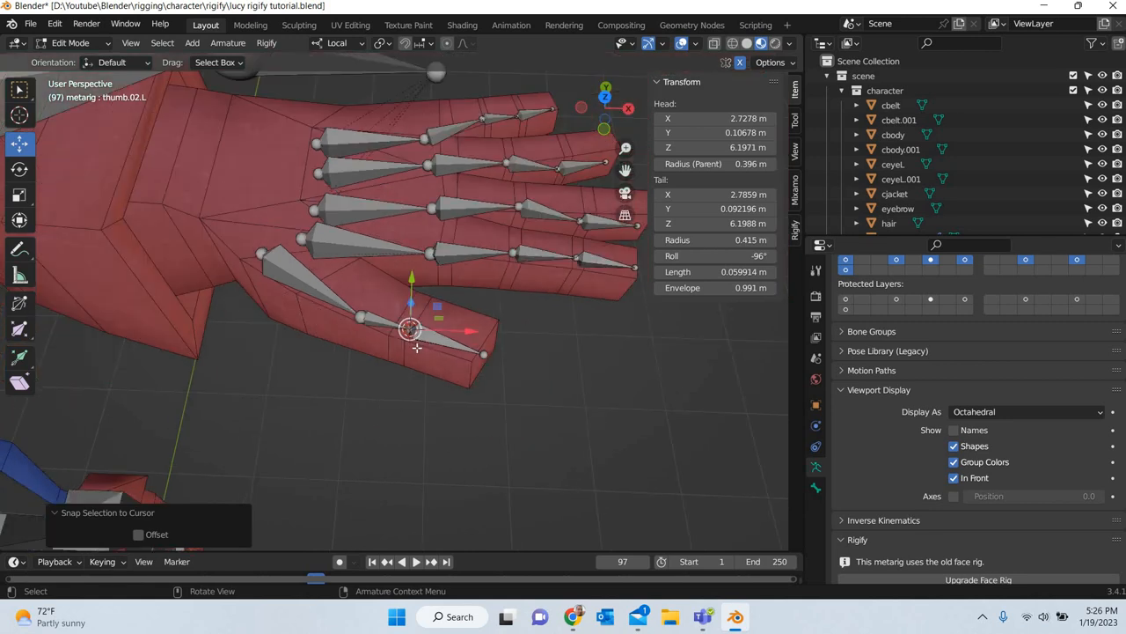
middle_click_drag(417, 348, 580, 477)
middle_click_drag(533, 396, 584, 477, "shift")
scroll(610, 454, "up", 4)
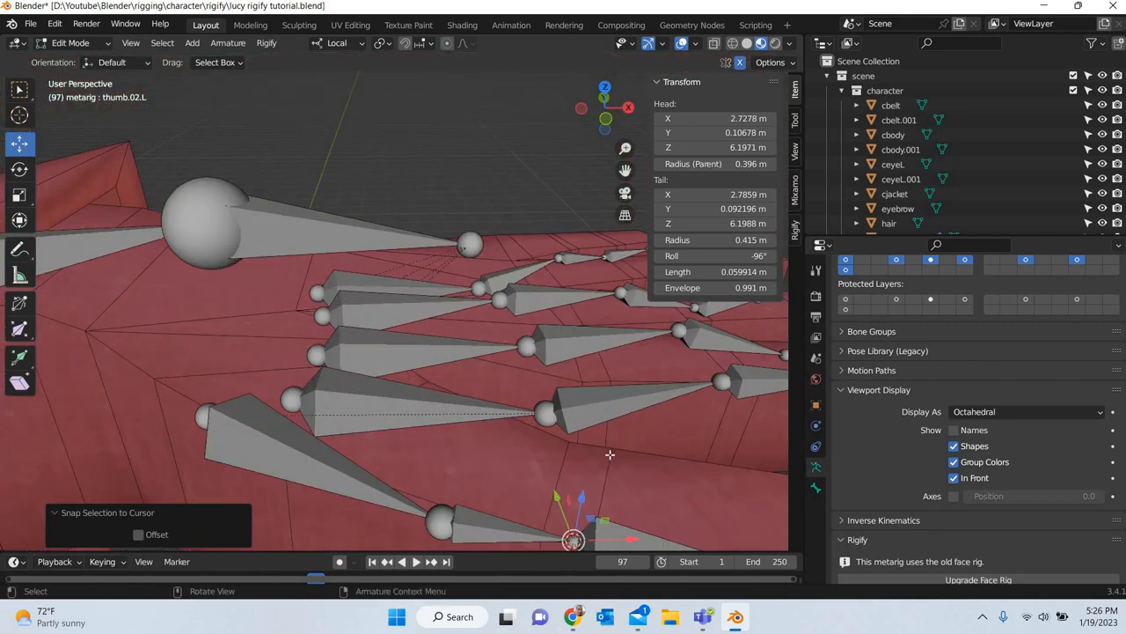
scroll(470, 363, "down", 1)
middle_click_drag(447, 507, 334, 334, "shift")
left_click(357, 355)
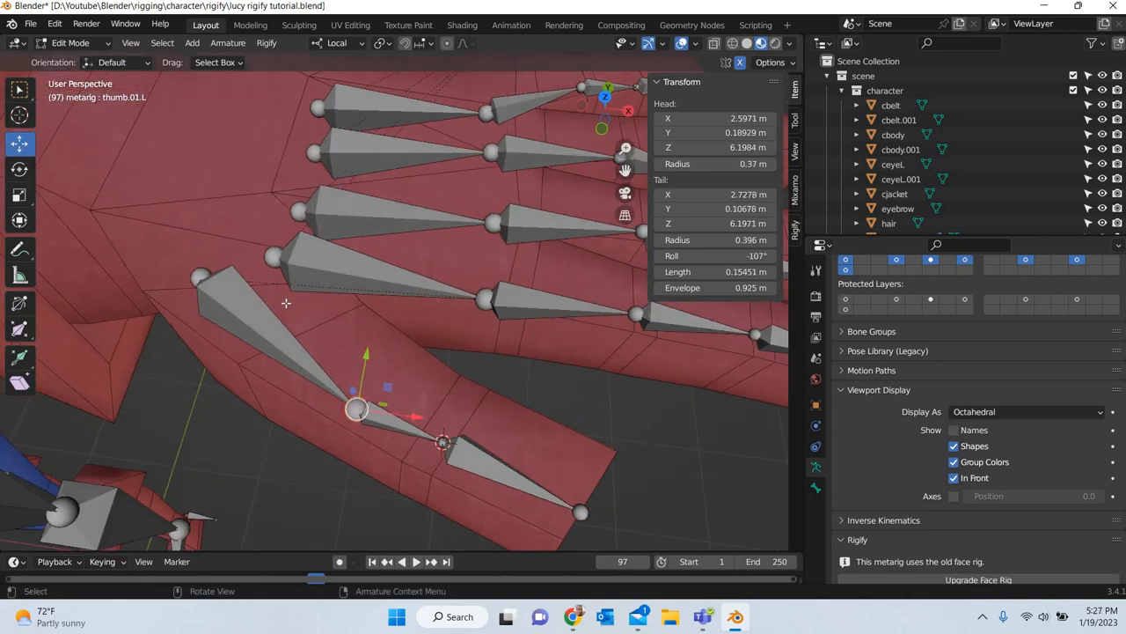
key("g")
left_click_drag(328, 328, 327, 319)
left_click(335, 350)
left_click(368, 371)
left_click_drag(396, 354, 191, 280)
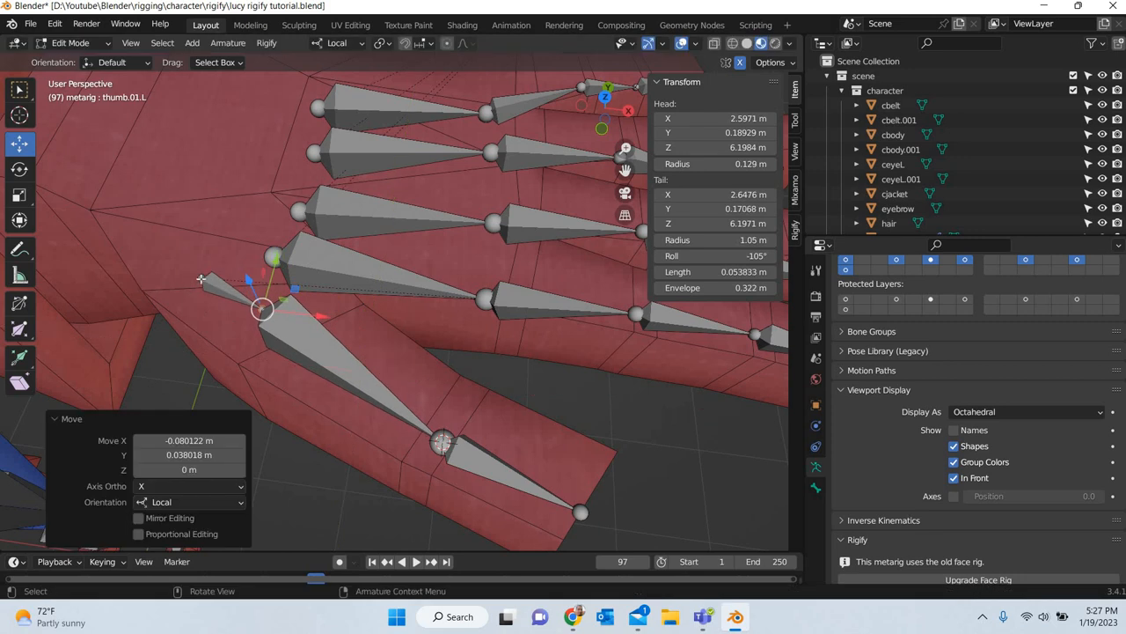
- Move the base of thumb.01.L about -0.056 m along X and 0.074 m along Y, and lower it about 0.012 m along Z
left_click(202, 278)
left_click_drag(200, 150, 229, 224)
left_click_drag(194, 175, 197, 172)
key("KP_1")
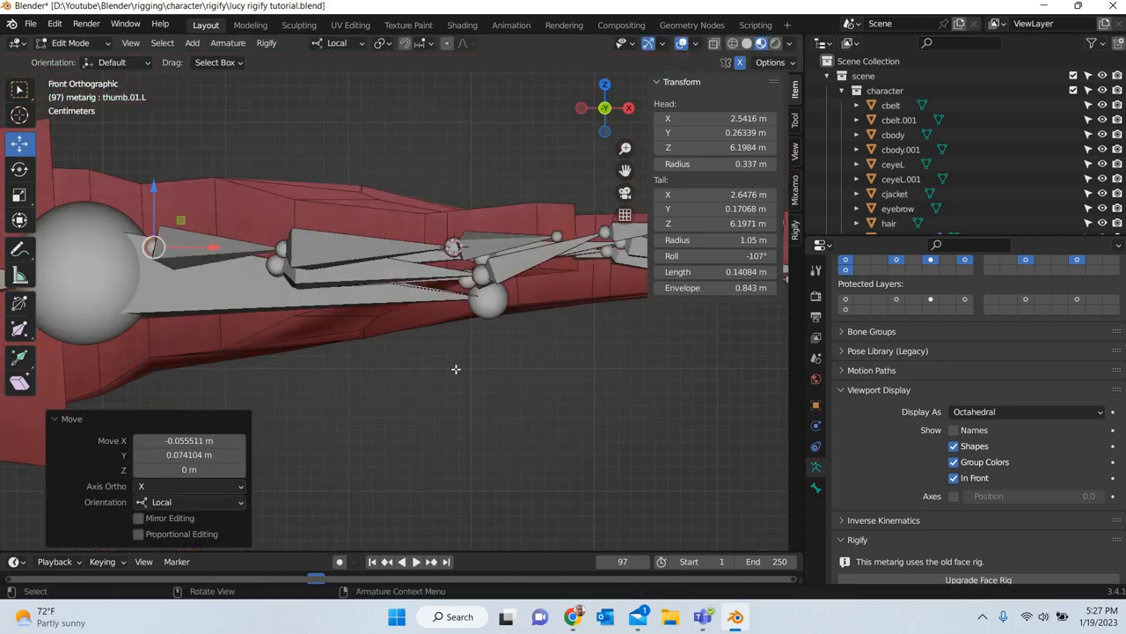
scroll(488, 358, "down", 4)
scroll(448, 355, "up", 4)
left_click_drag(160, 218, 161, 220)
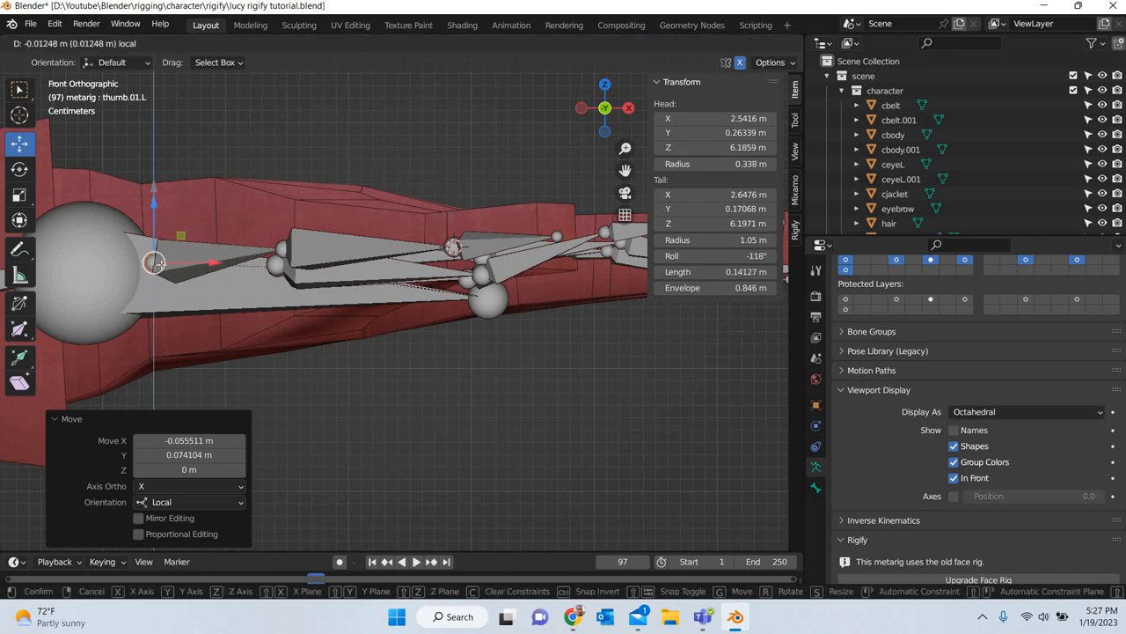
left_click_drag(158, 262, 158, 262)
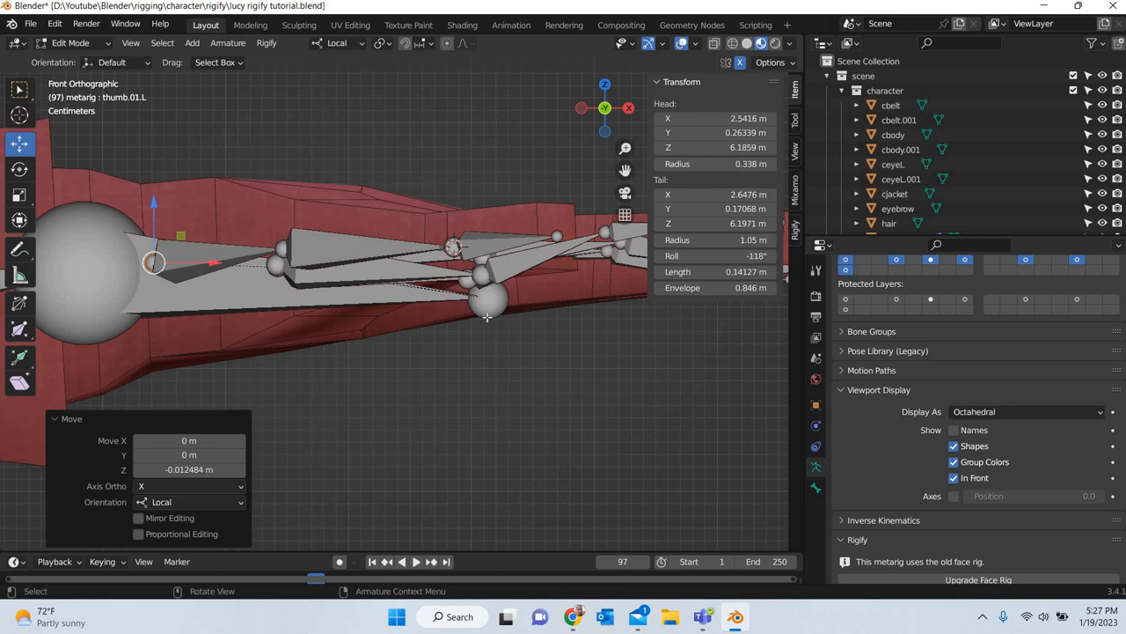
- Raise the left pinky's knuckle joint about 0.025 m along Z in the front view
middle_click_drag(432, 422, 422, 401)
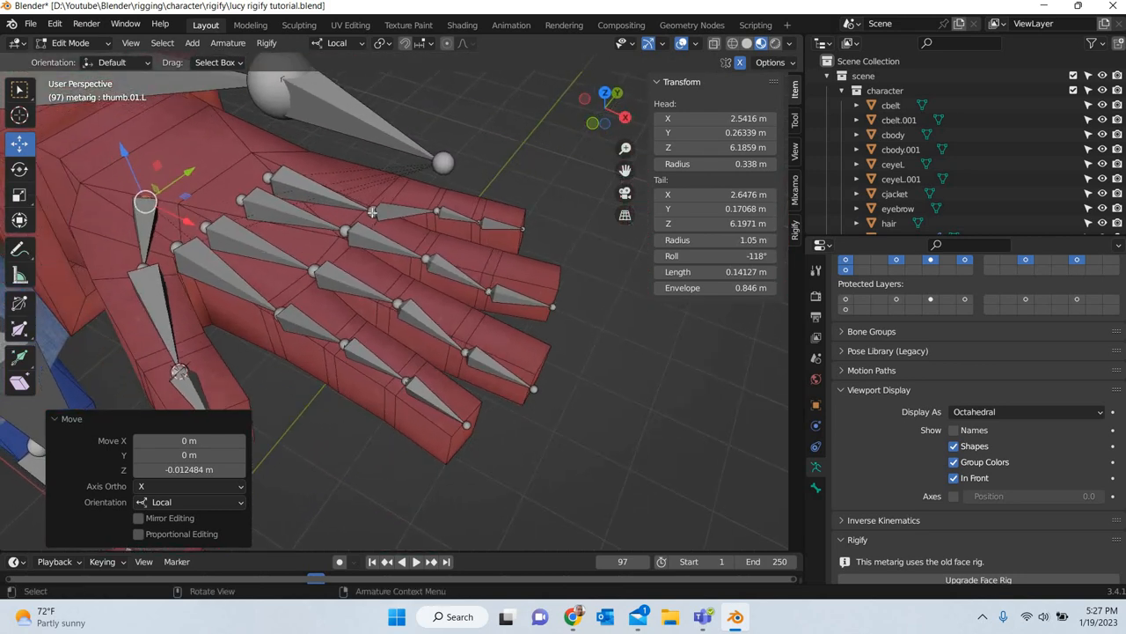
key("ctrl+z")
key("ctrl+z")
key("KP_1")
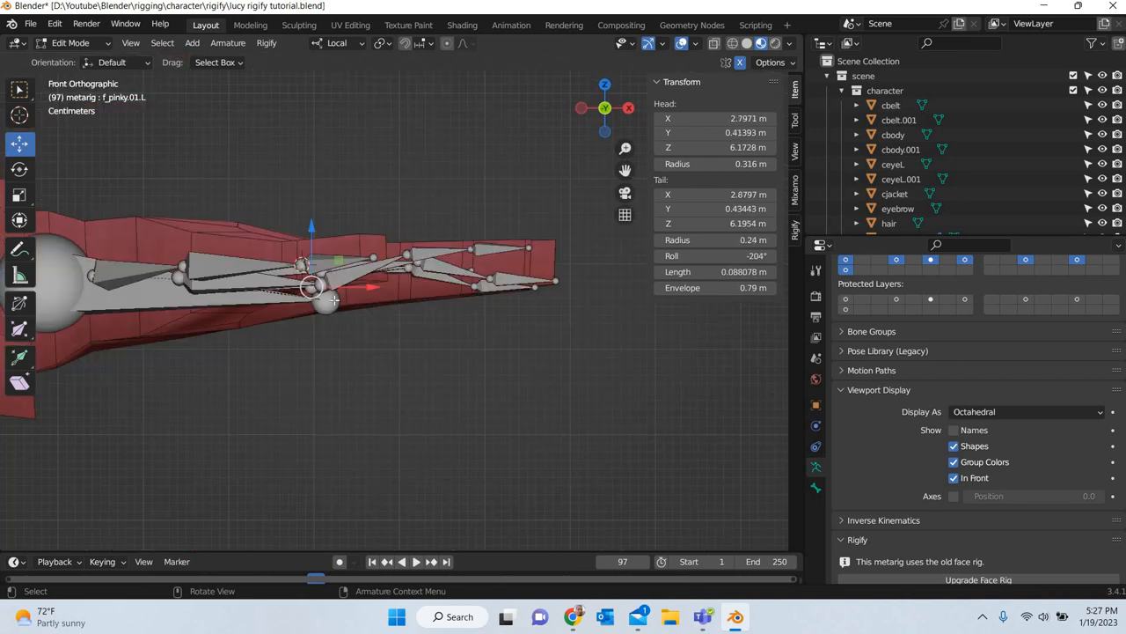
scroll(301, 309, "up", 2)
scroll(301, 213, "up", 2)
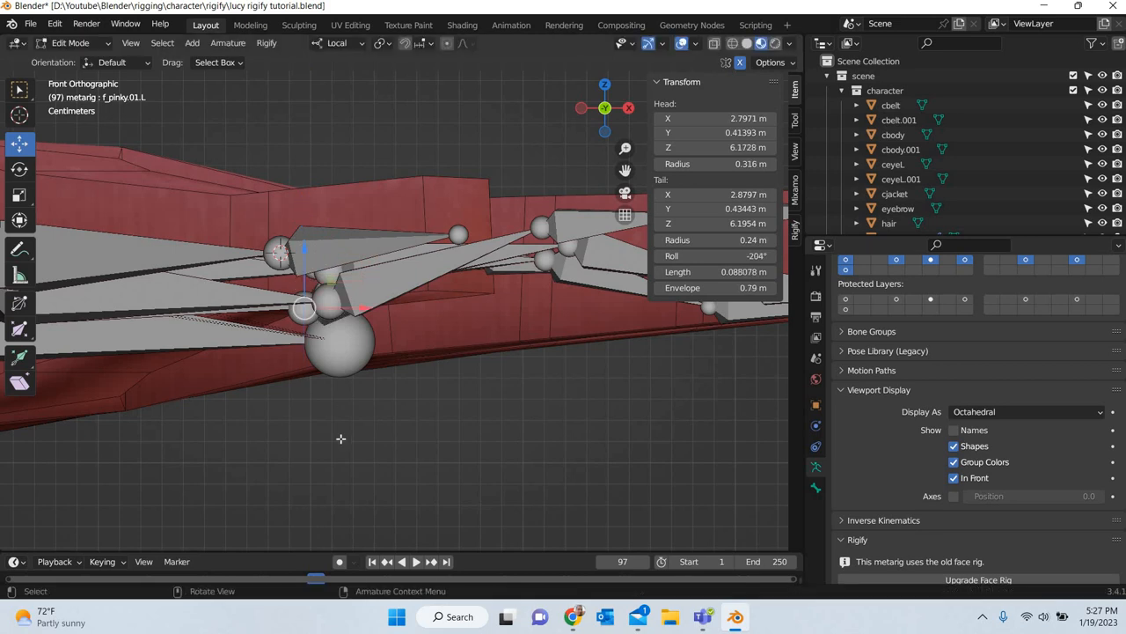
middle_click_drag(342, 438, 282, 282)
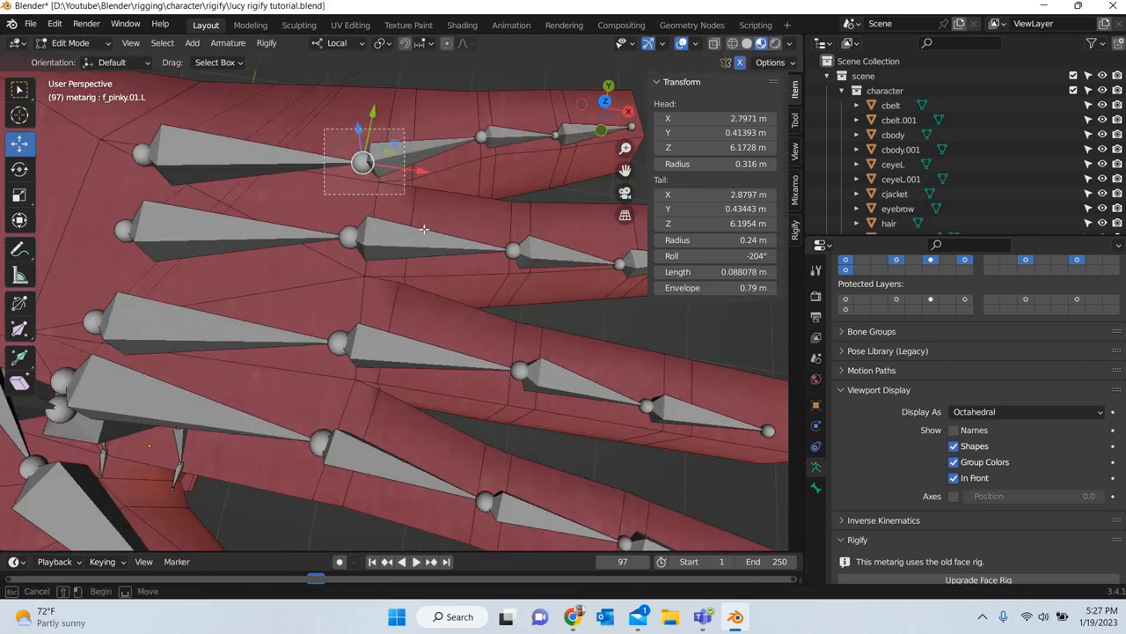
key("KP_1")
scroll(264, 266, "up", 3)
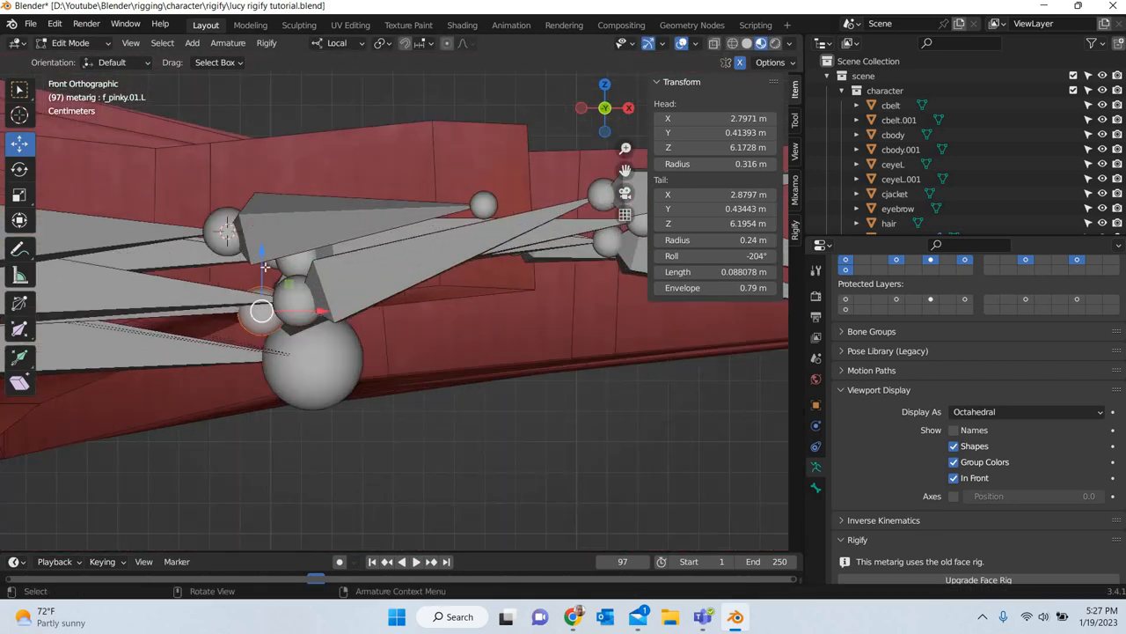
left_click_drag(262, 264, 251, 191)
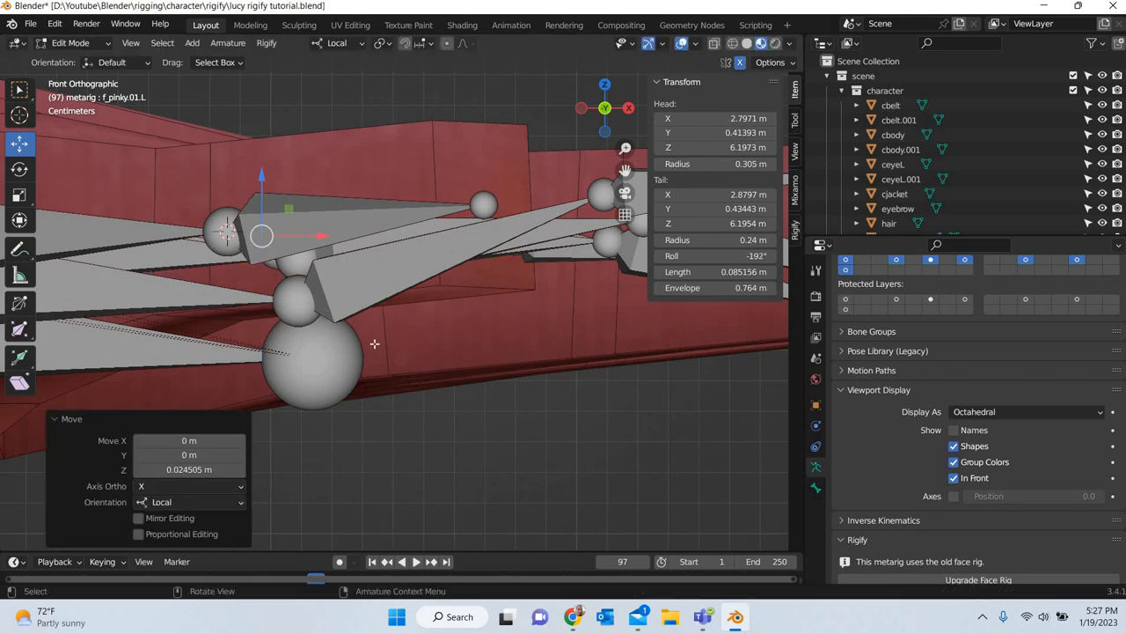
- Raise the left index finger's knuckle joint about 0.02 m along Z in the front view
middle_click_drag(375, 342, 380, 353)
scroll(374, 369, "down", 6)
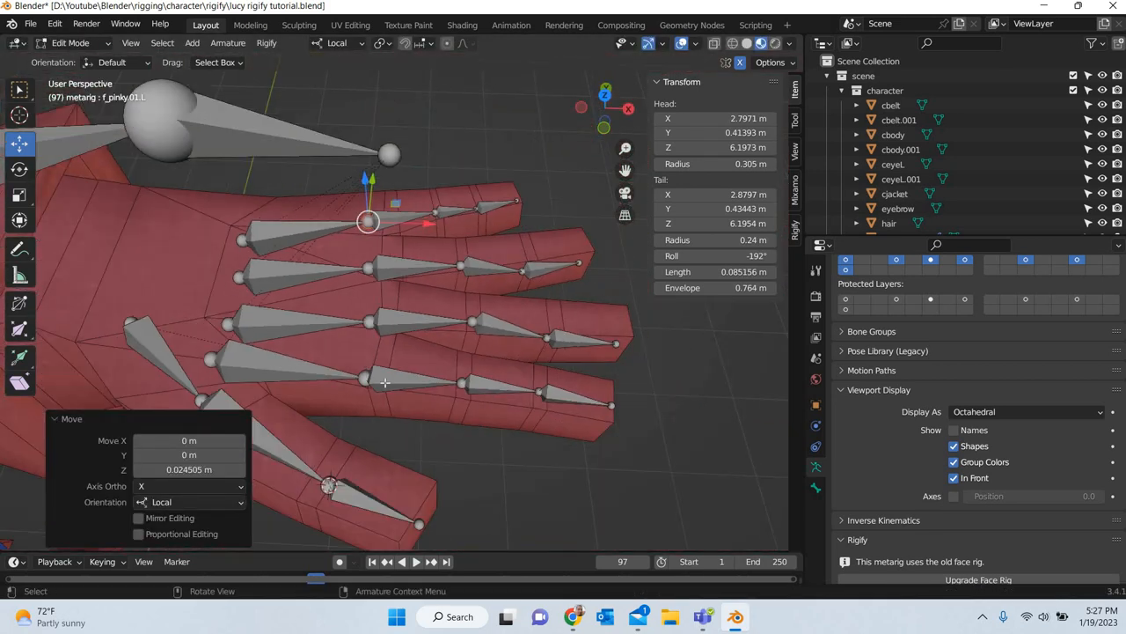
middle_click_drag(543, 354, 532, 276)
key("KP_1")
scroll(320, 255, "up", 6)
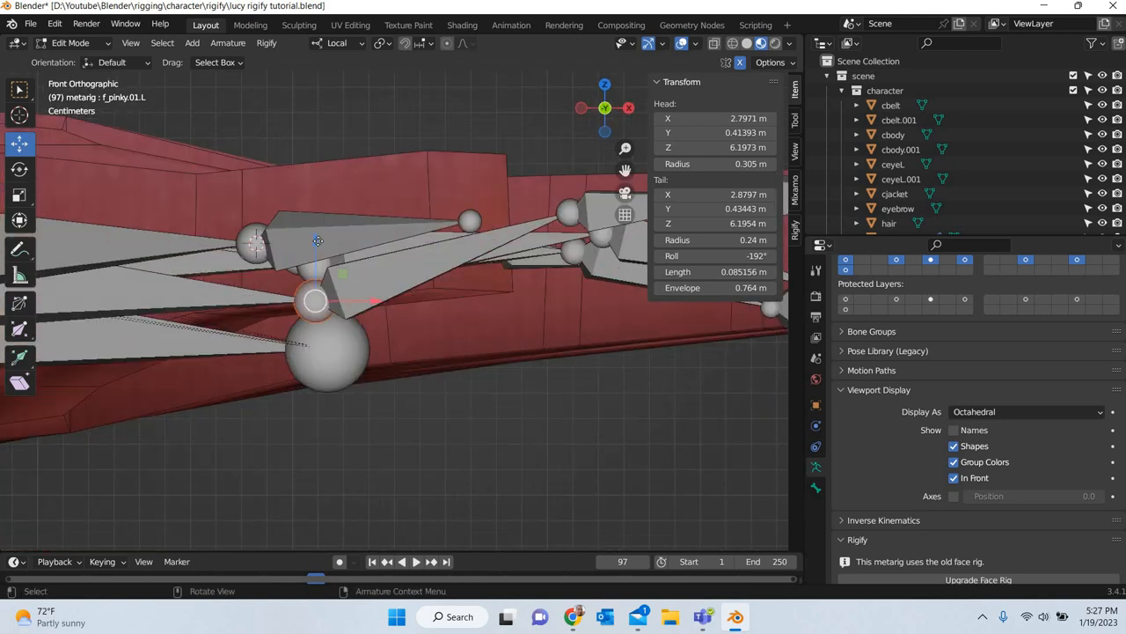
key("g")
key("z")
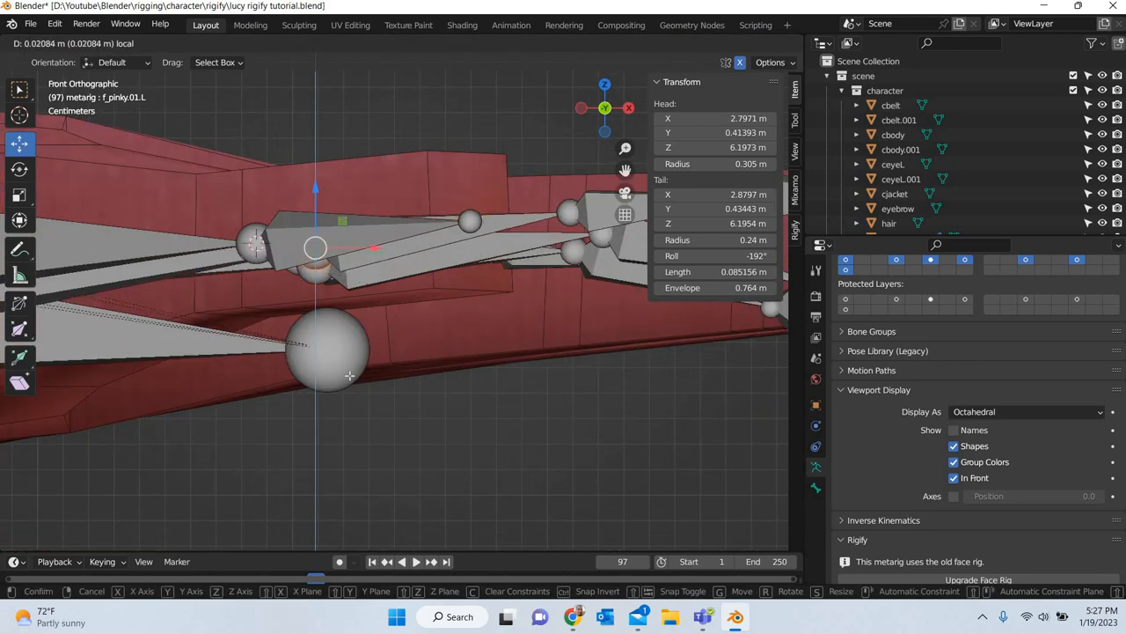
left_click(318, 152)
- Lower the index finger's two middle joints along Z, bringing the head of f_index.03.L to about 6.204 m
middle_click_drag(583, 188, 355, 202, "shift")
left_click_drag(354, 194, 340, 233)
left_click(338, 299)
middle_click_drag(402, 192, 255, 210, "shift")
left_click_drag(397, 208, 369, 261)
key("g")
key("z")
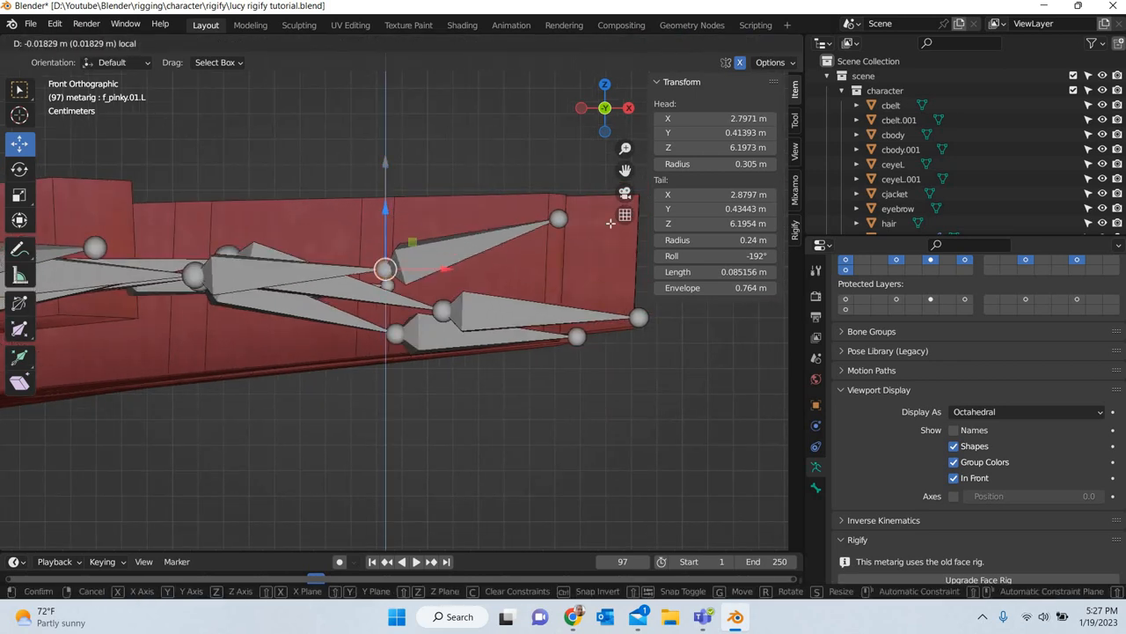
left_click(564, 221)
- Lower the tip of f_index.03.L about 0.010 m along Z
left_click(557, 218)
key("g")
key("z")
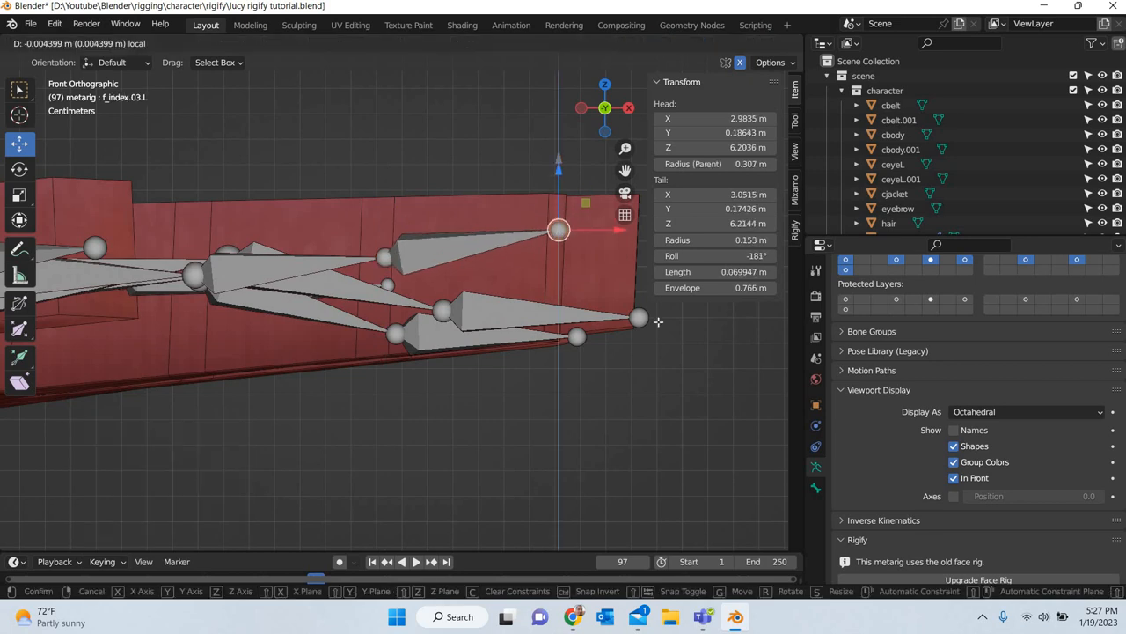
left_click(640, 318)
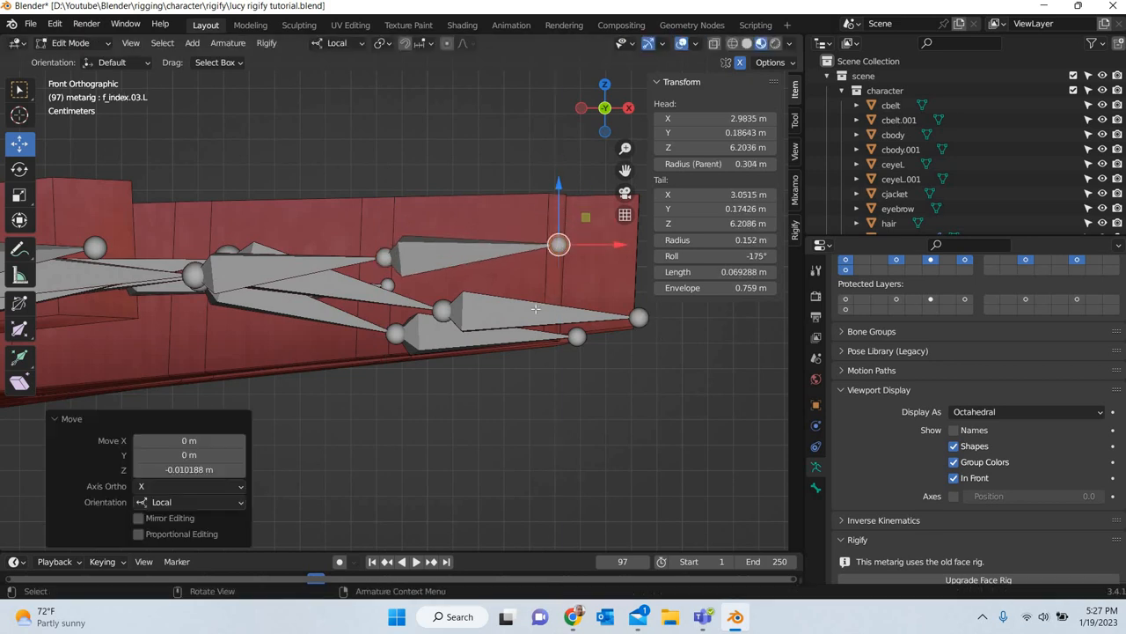
- Raise the middle finger's end bone along Z so its head sits at about 6.203 m
left_click(545, 298)
key("g")
key("z")
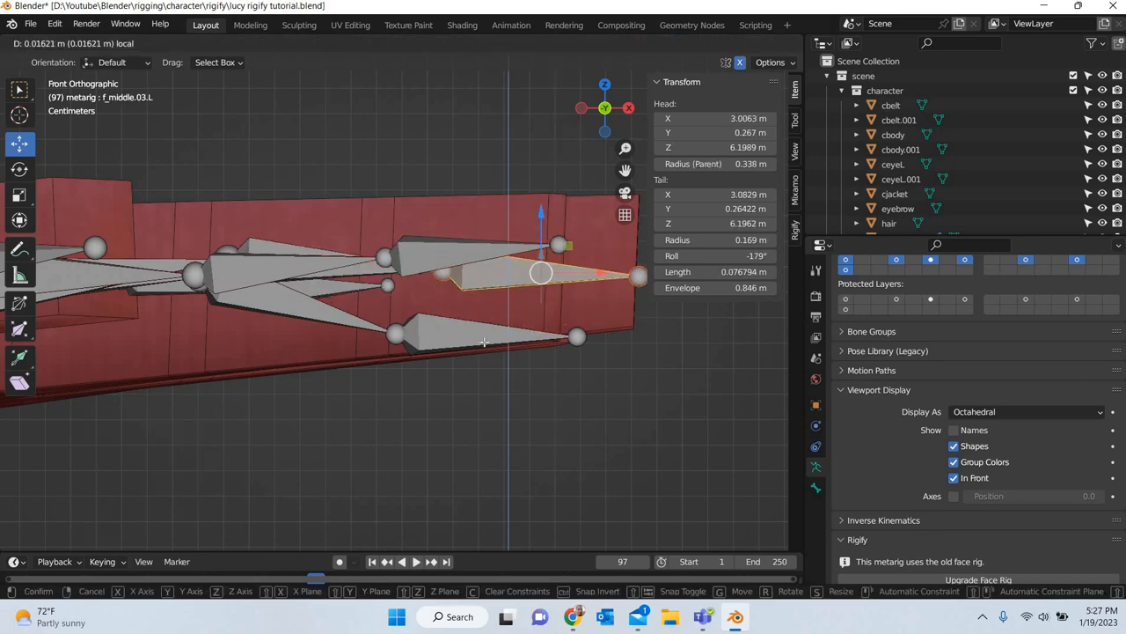
left_click(476, 310)
- Raise the ring finger's end bone about 0.018 m along Z, plus a further 0.006 m
left_click(486, 333)
left_click_drag(487, 280, 484, 236)
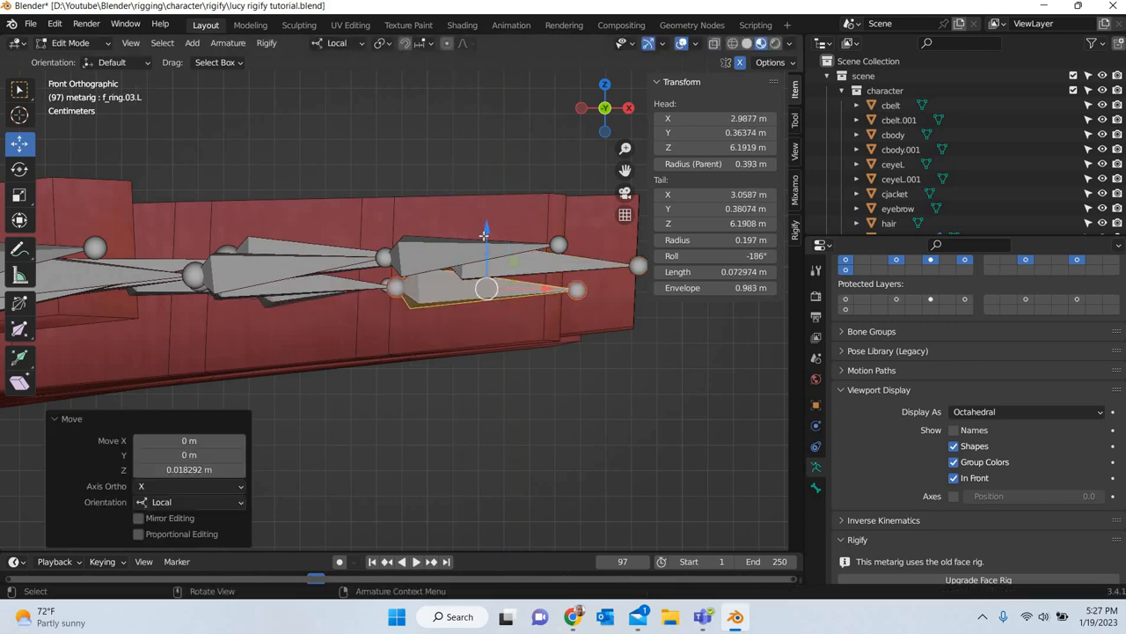
left_click(478, 249)
key("g")
left_click(473, 311)
scroll(455, 273, "down", 2)
left_click(452, 273)
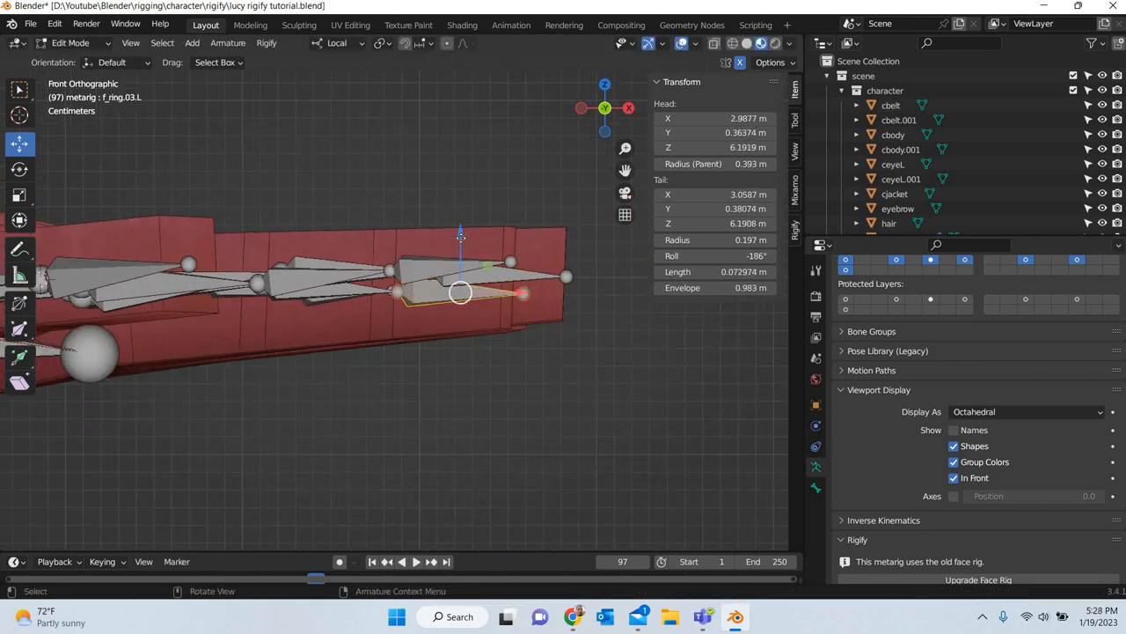
left_click_drag(460, 246, 461, 238)
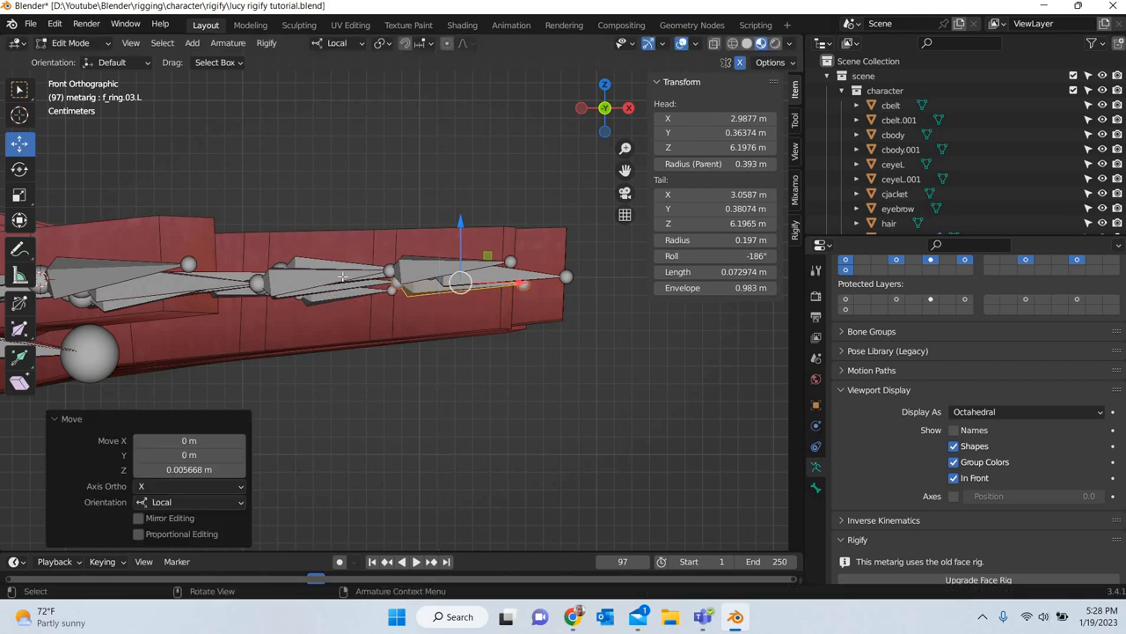
- Lower the middle finger's second bone, f_middle.02.L, about 0.004 m along Z
left_click(343, 260)
left_click(343, 299)
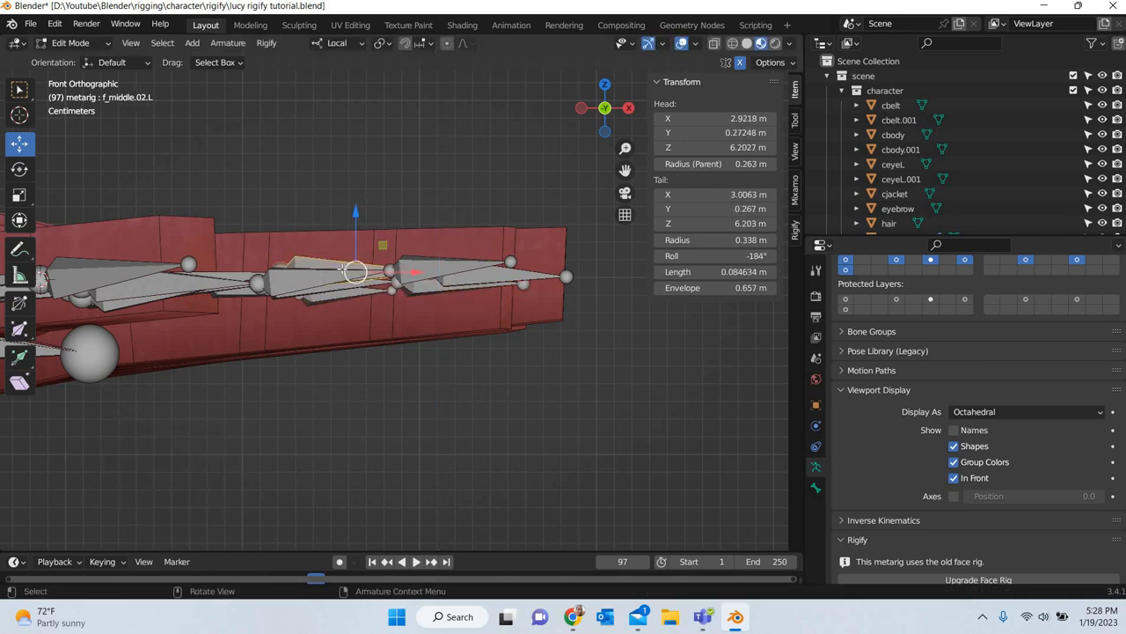
left_click_drag(358, 253, 378, 261)
scroll(484, 288, "down", 2)
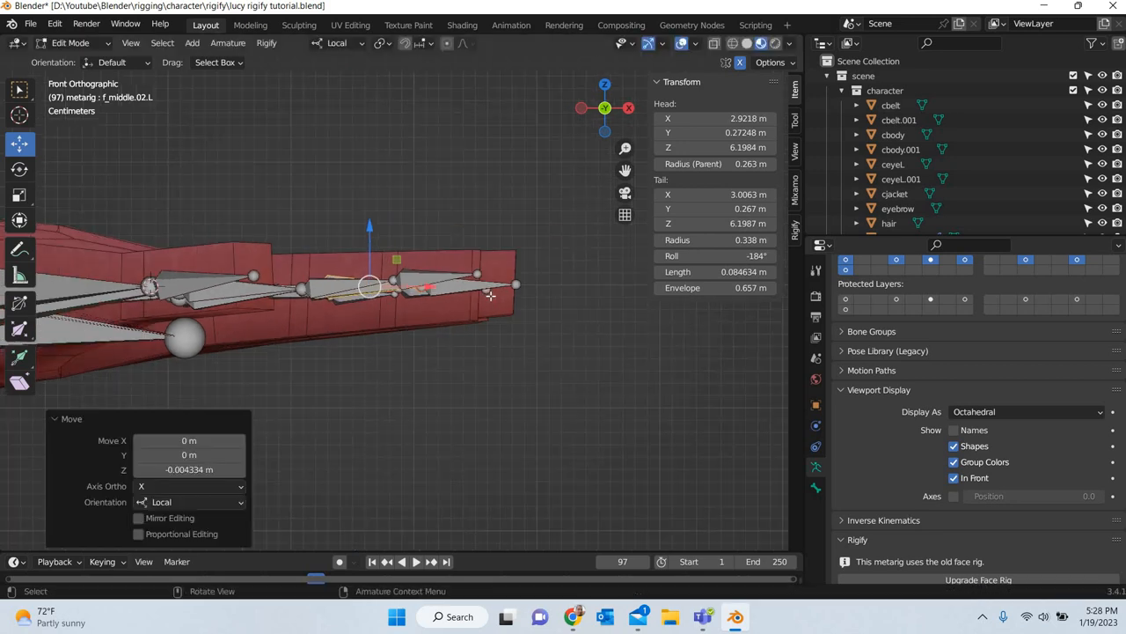
- Lower the tip of f_index.03.L about 0.006 m and raise the tip of f_ring.03.L about 0.003 m along Z
scroll(372, 329, "up", 3)
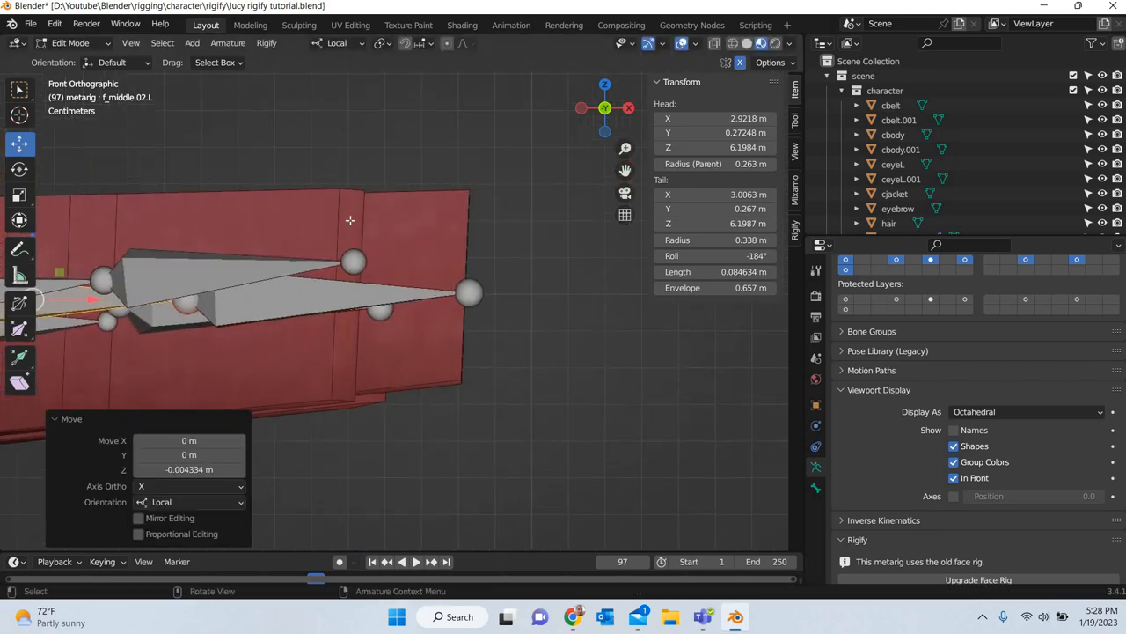
left_click(353, 260)
left_click_drag(354, 236, 358, 258)
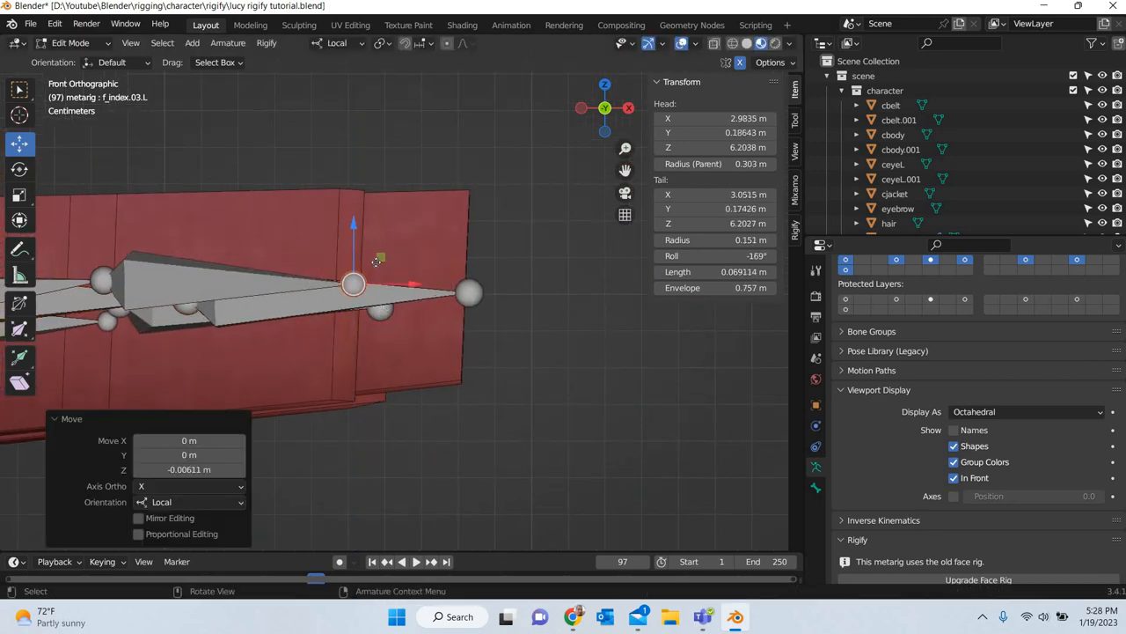
left_click(380, 308)
key("g")
key("z")
left_click(399, 343)
- Examine the joint between forearm.L and hand.L against the glove mesh from the top view
middle_click_drag(373, 443, 241, 326)
scroll(414, 334, "down", 2)
middle_click_drag(309, 145, 628, 164, "shift")
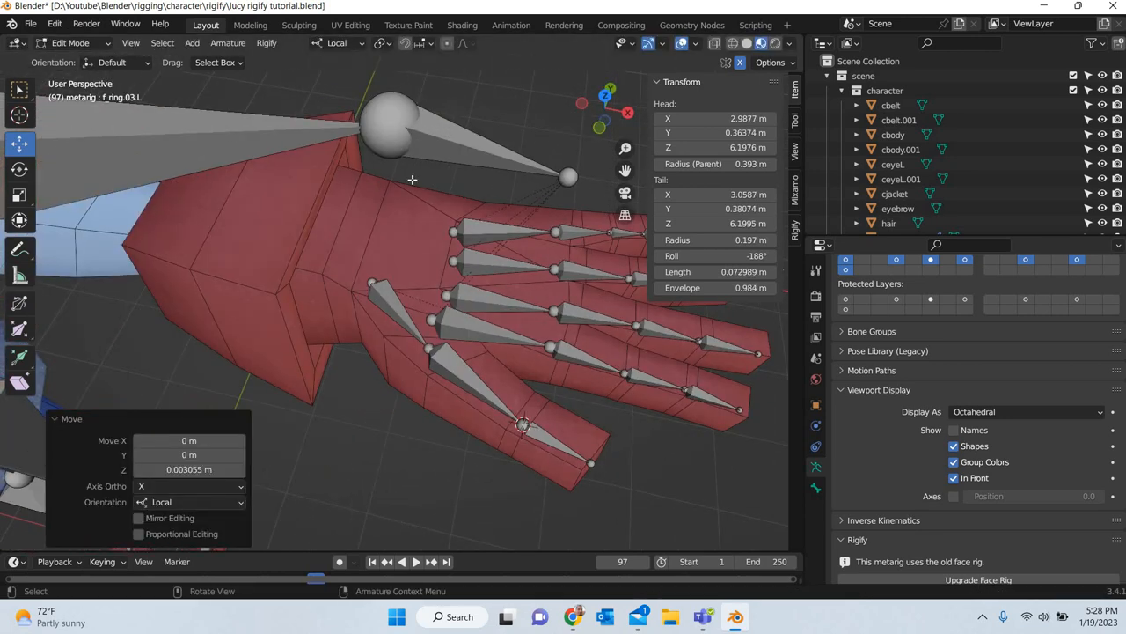
left_click(391, 118)
key("KP_7")
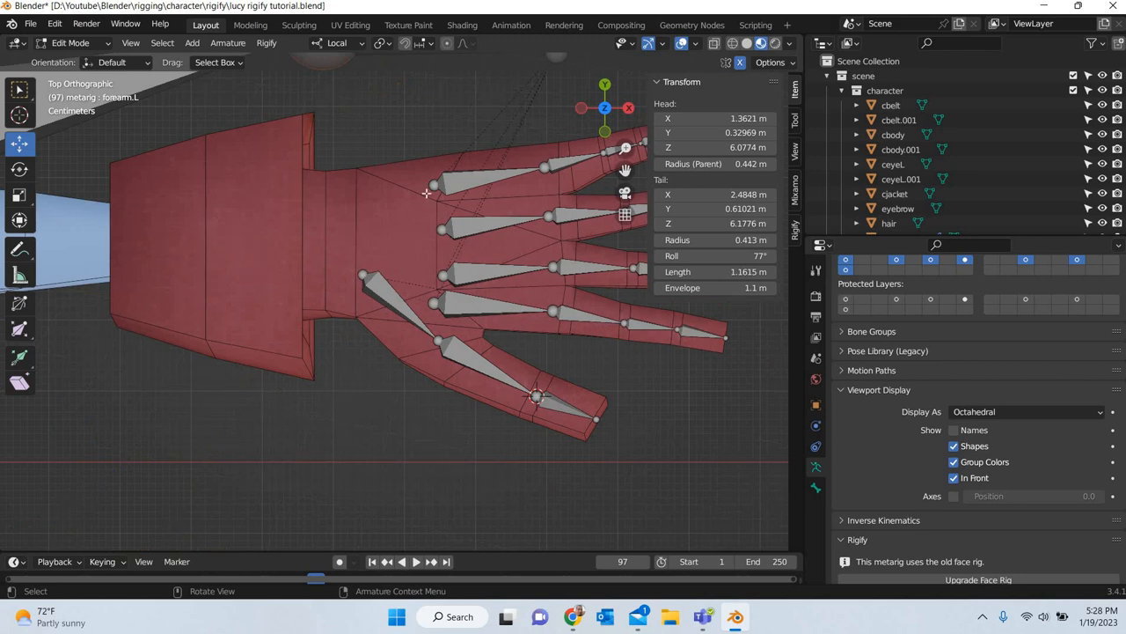
scroll(426, 194, "down", 4)
middle_click_drag(381, 142, 396, 268, "shift")
scroll(396, 268, "up", 4)
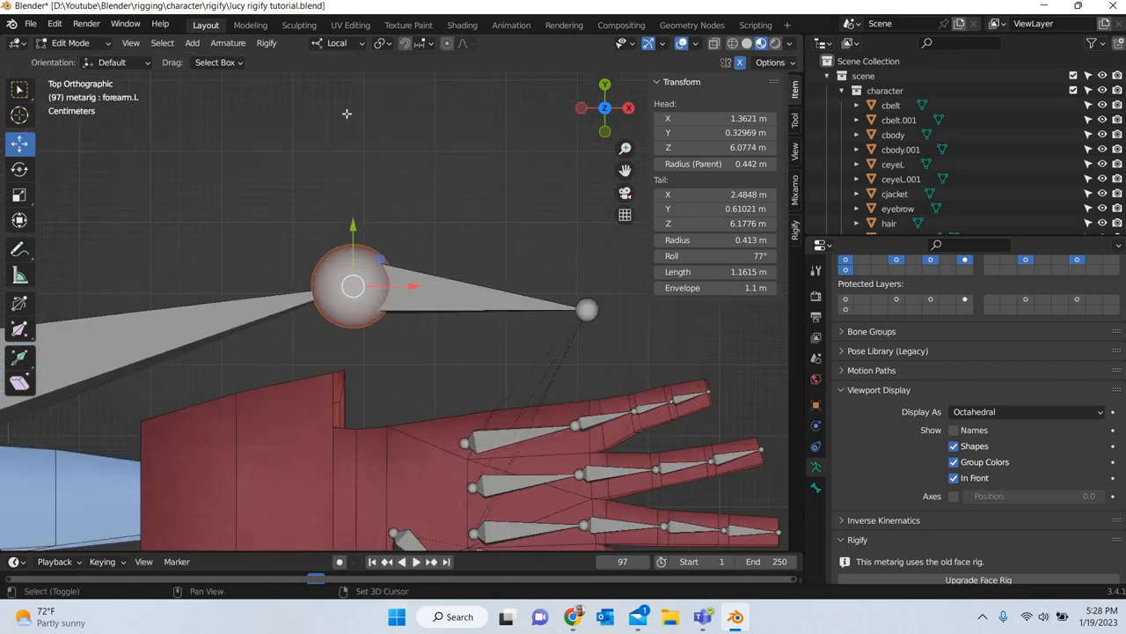
middle_click_drag(374, 382, 369, 261, "shift")
key("g")
key("y")
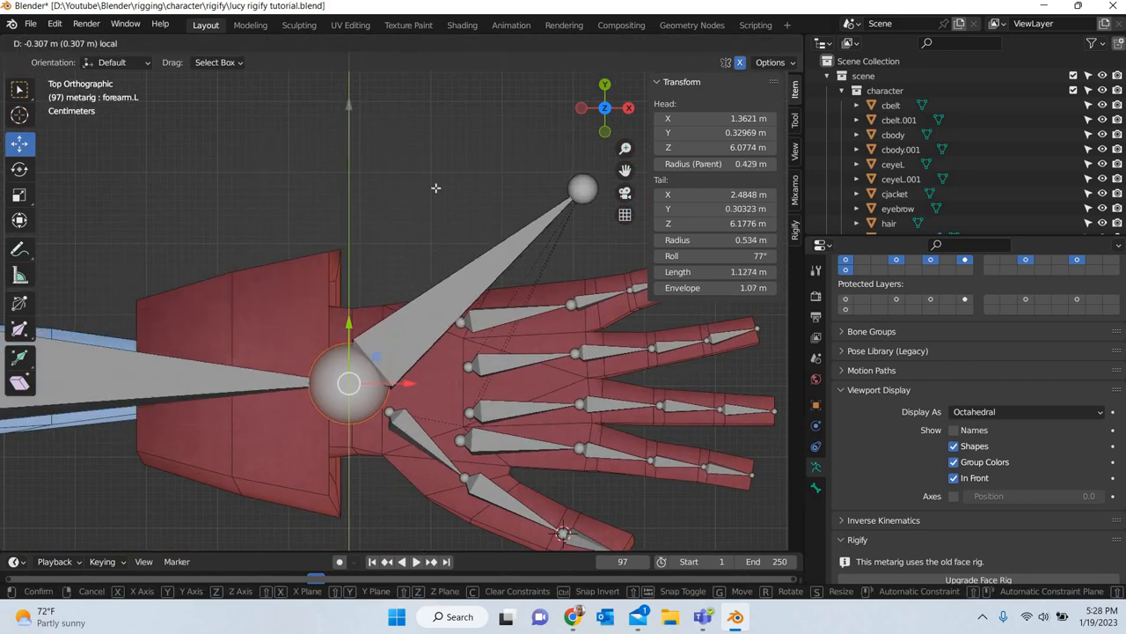
right_click(434, 186)
- Move hand.L along Y so its head sits at about 0.315 m, and shift its tip slightly along Y toward the ring finger
left_click(464, 171)
key("g")
key("y")
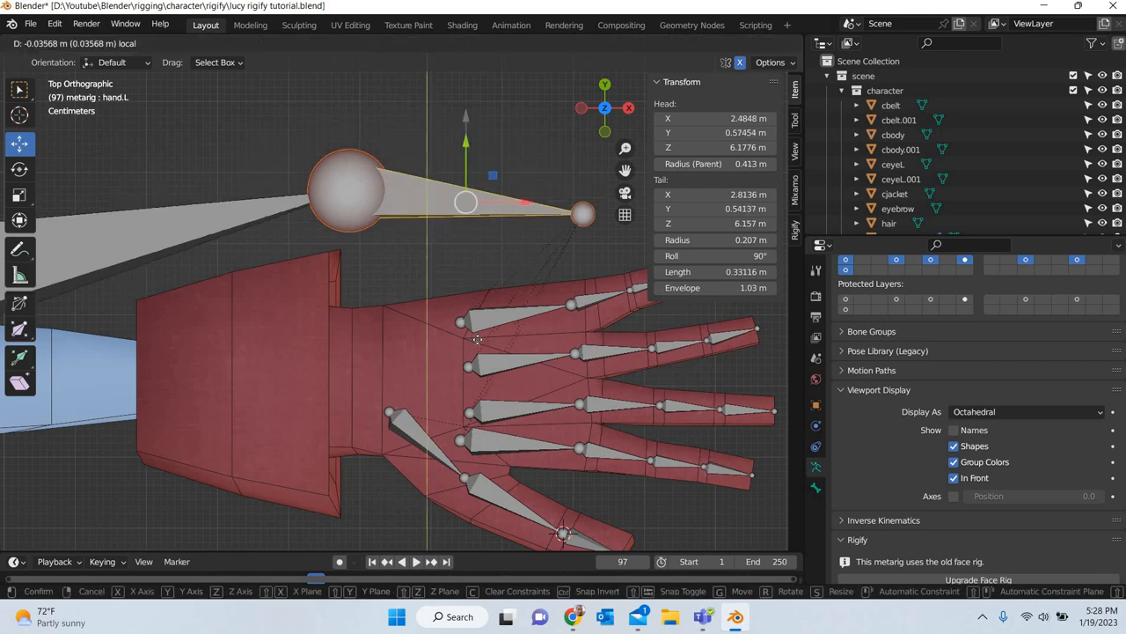
left_click(588, 396)
left_click(590, 374)
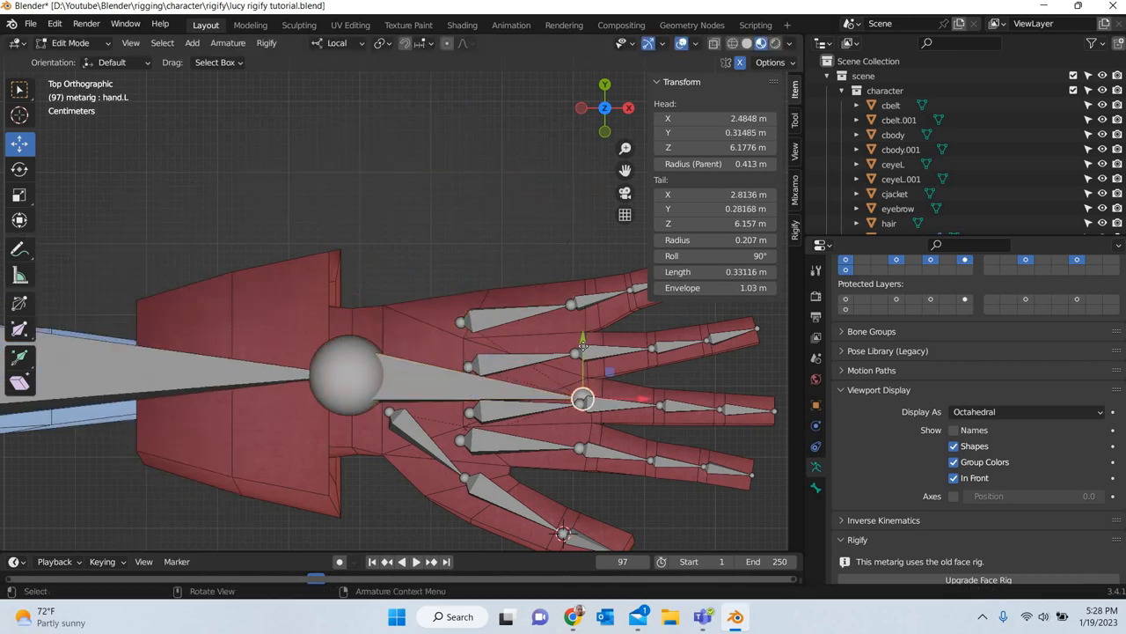
left_click_drag(584, 345, 583, 328)
left_click(613, 350)
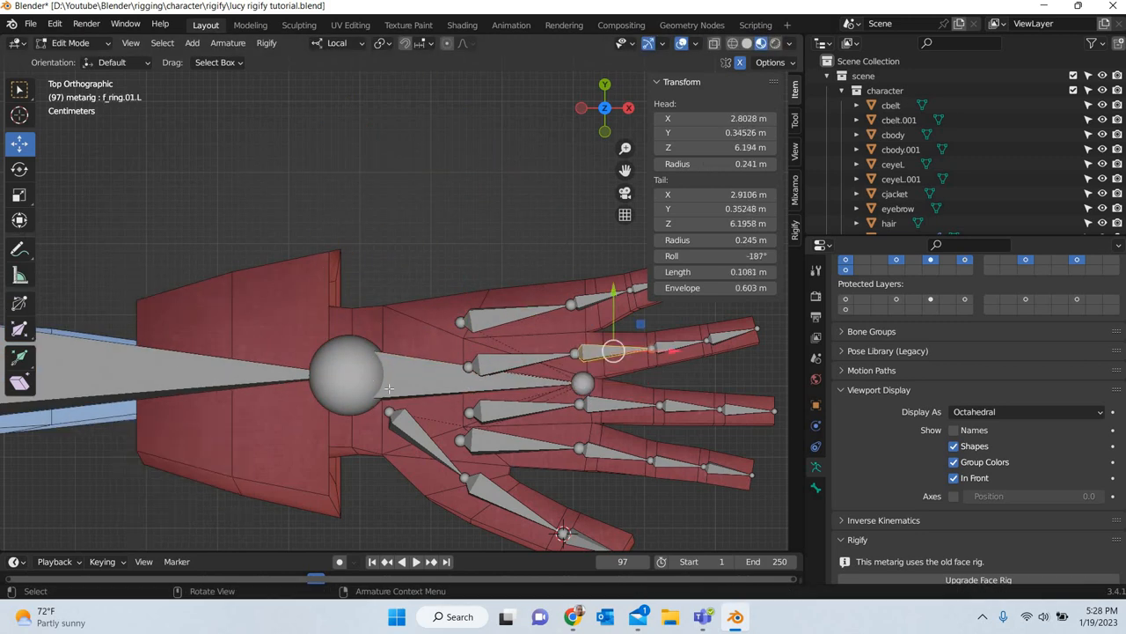
- In the right side view, move the breast.L bone about 0.149 m along Y and 0.097 m along Z into the chest
scroll(394, 389, "down", 3)
scroll(395, 389, "down", 7)
middle_click_drag(278, 255, 620, 345)
scroll(308, 357, "up", 5)
middle_click_drag(590, 449, 449, 462)
middle_click_drag(460, 448, 476, 461)
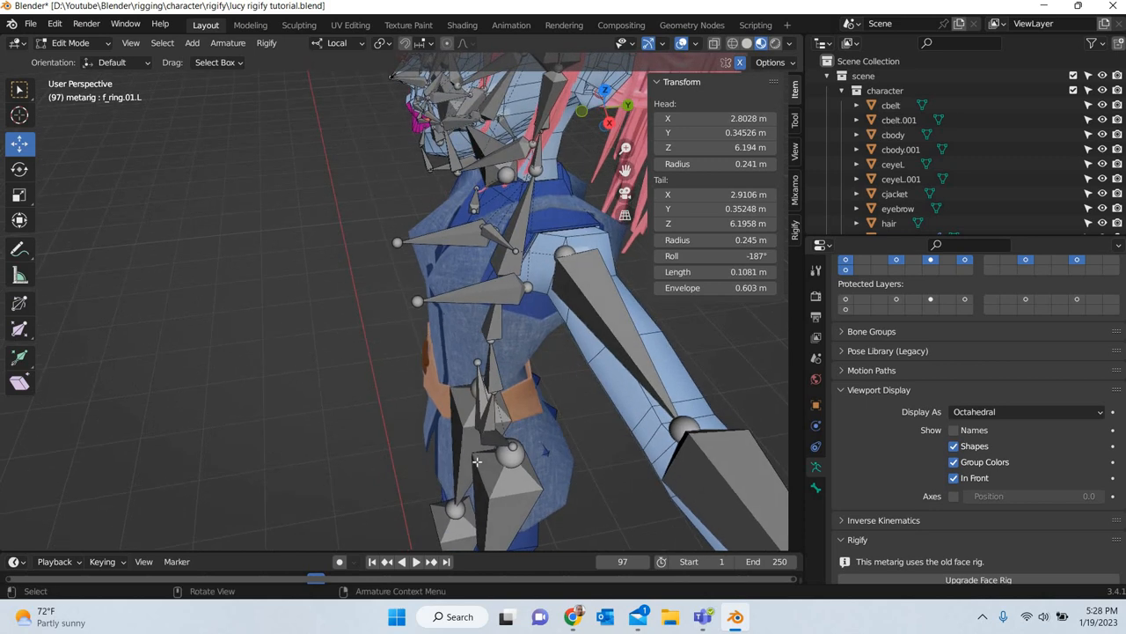
key("KP_3")
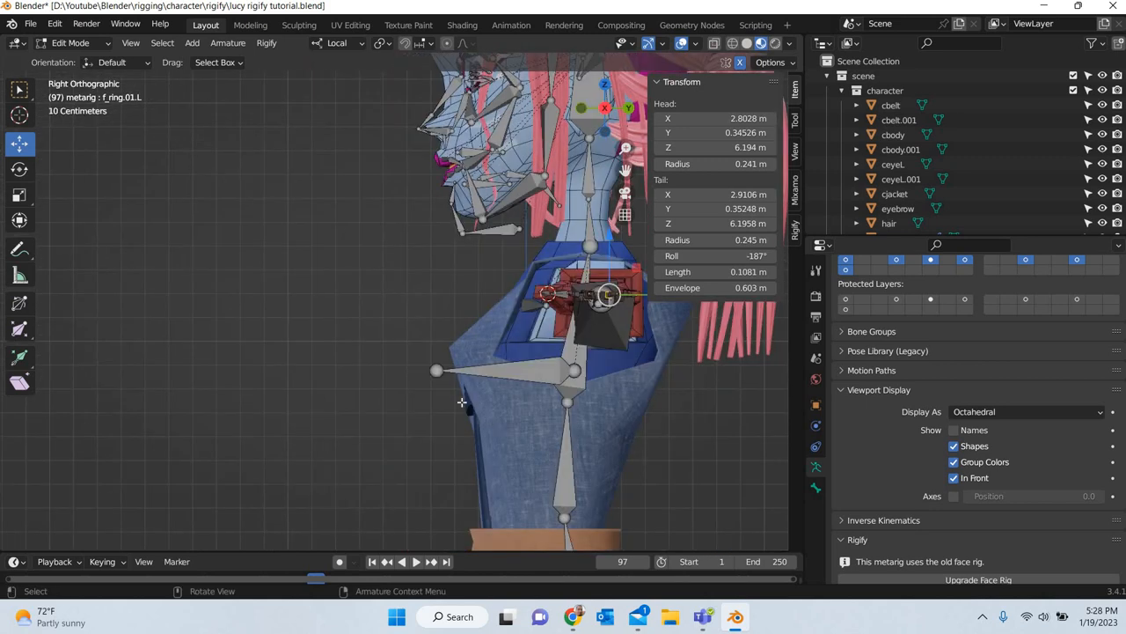
left_click(534, 349)
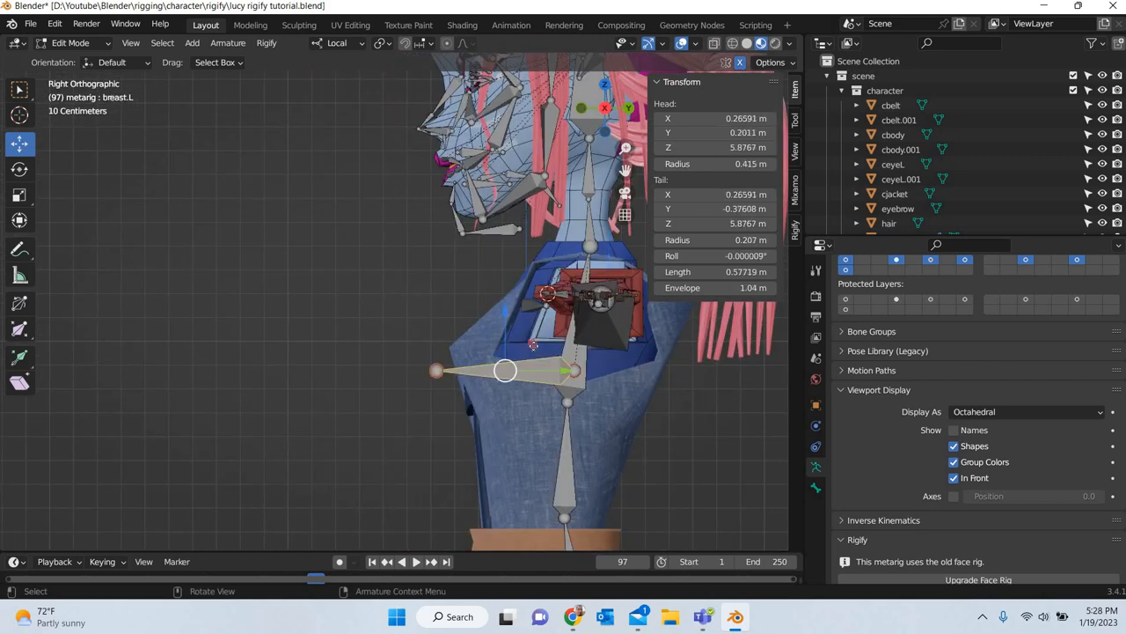
key("g")
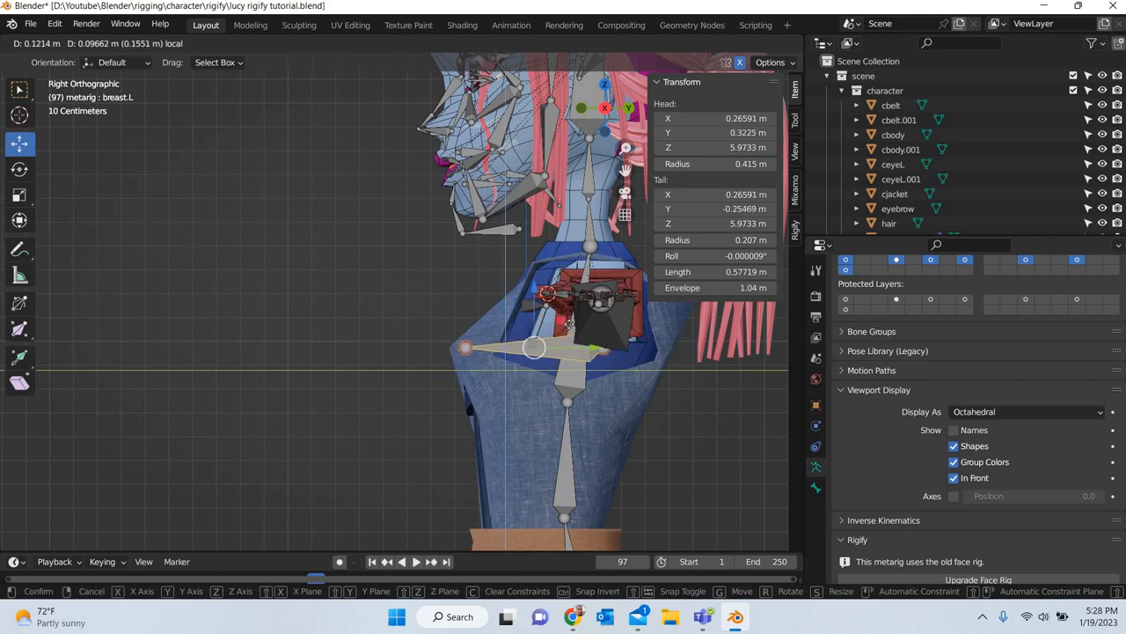
left_click(567, 392)
scroll(577, 445, "down", 4)
middle_click_drag(749, 545, 348, 315, "shift")
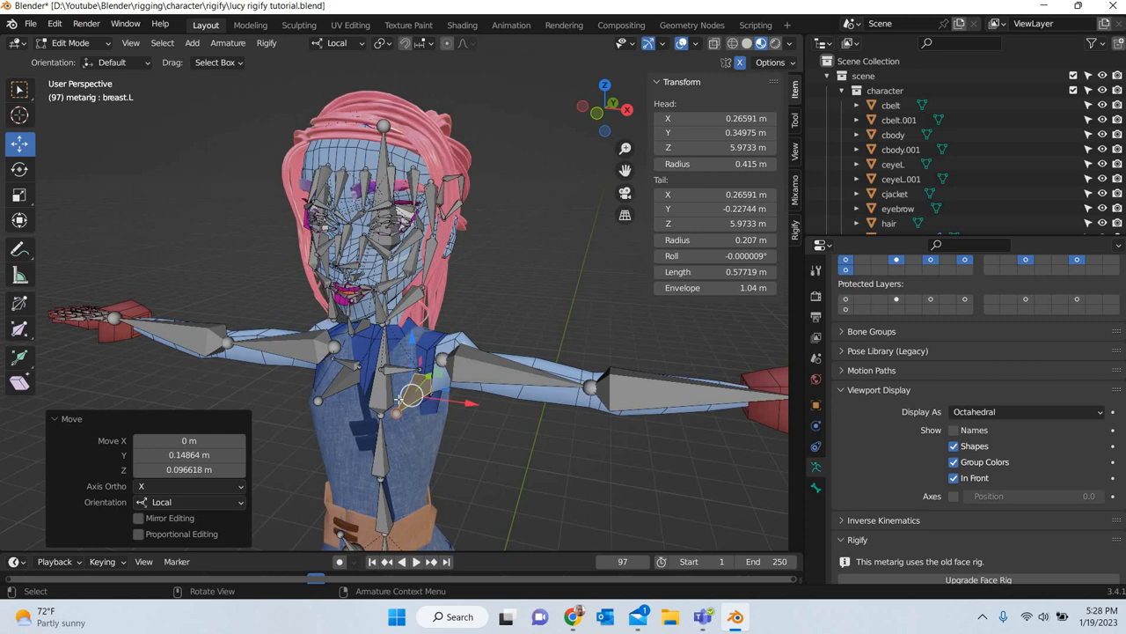